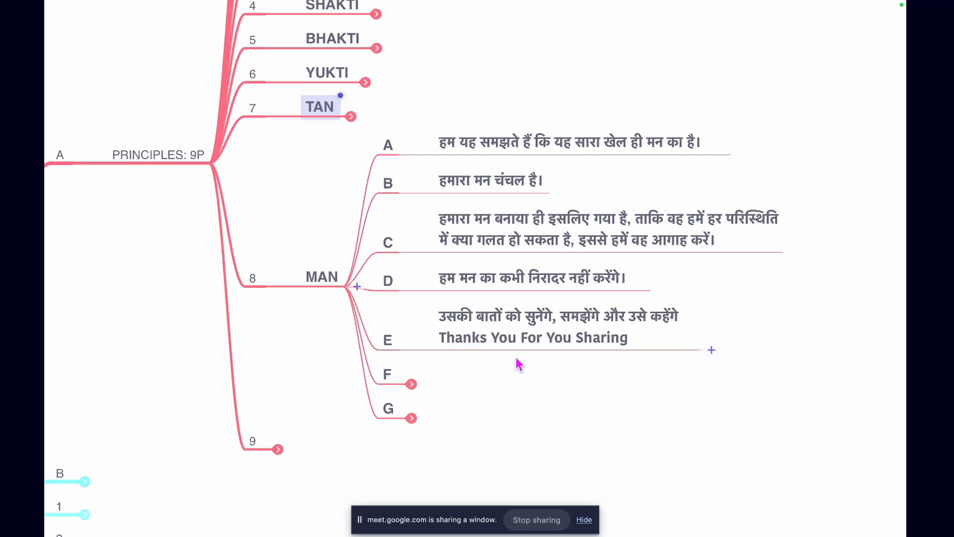
Unfold points F and G of the MAN principle, and collapse points A to G together with the MAN node
left_click(411, 384)
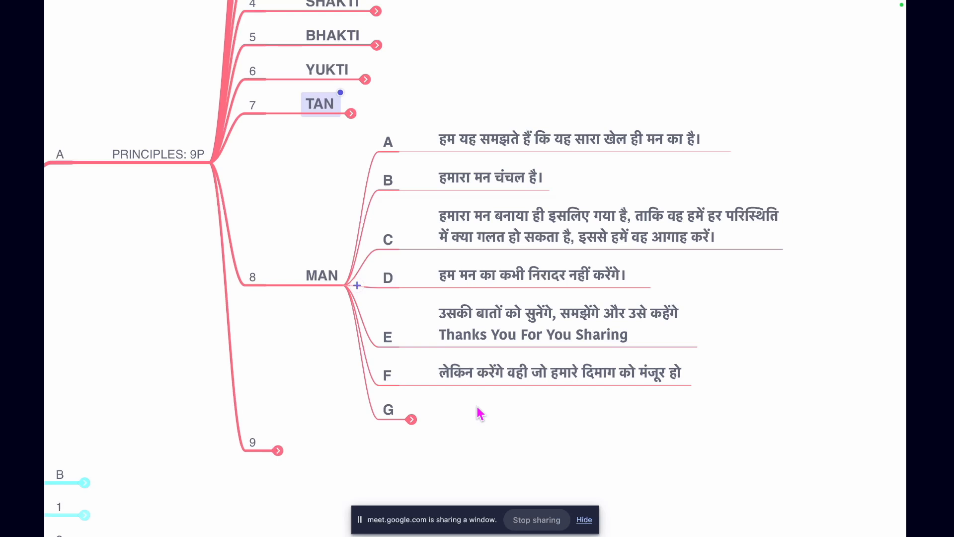
left_click(411, 419)
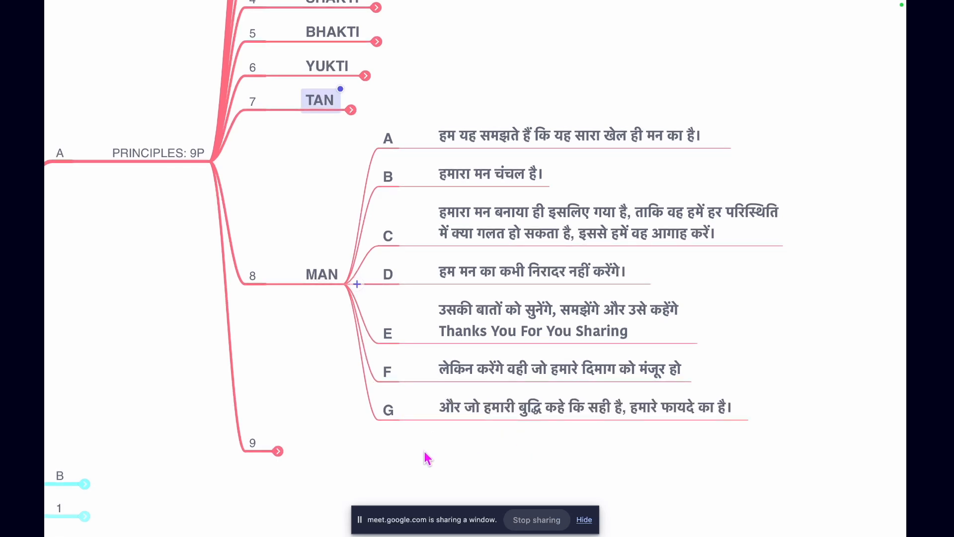
left_click_drag(383, 438, 384, 128)
mouse_move(474, 3)
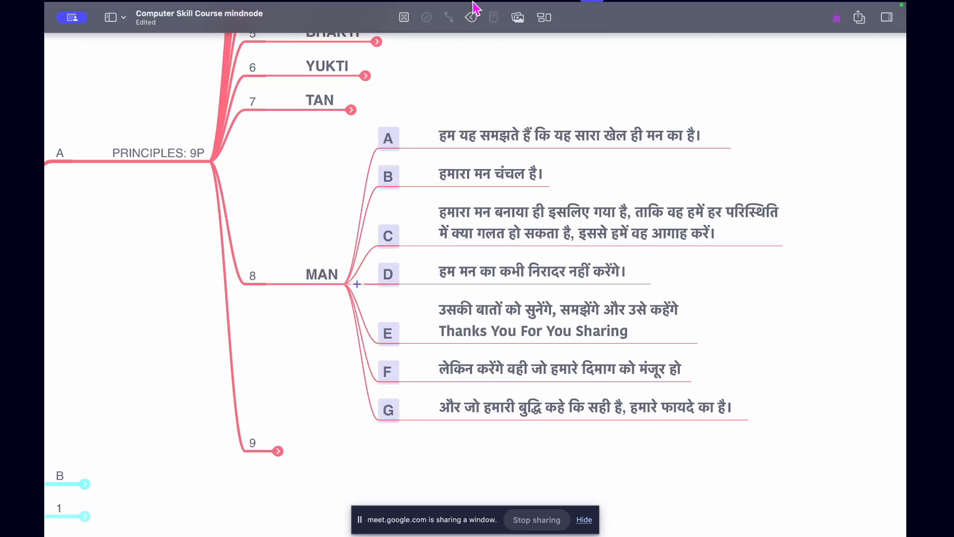
left_click(471, 30)
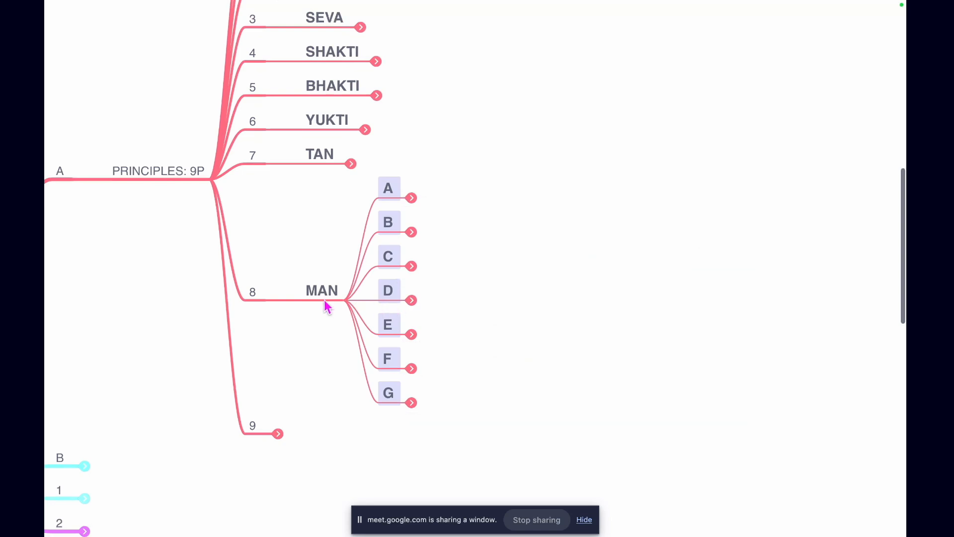
left_click(326, 301)
left_click(472, 23)
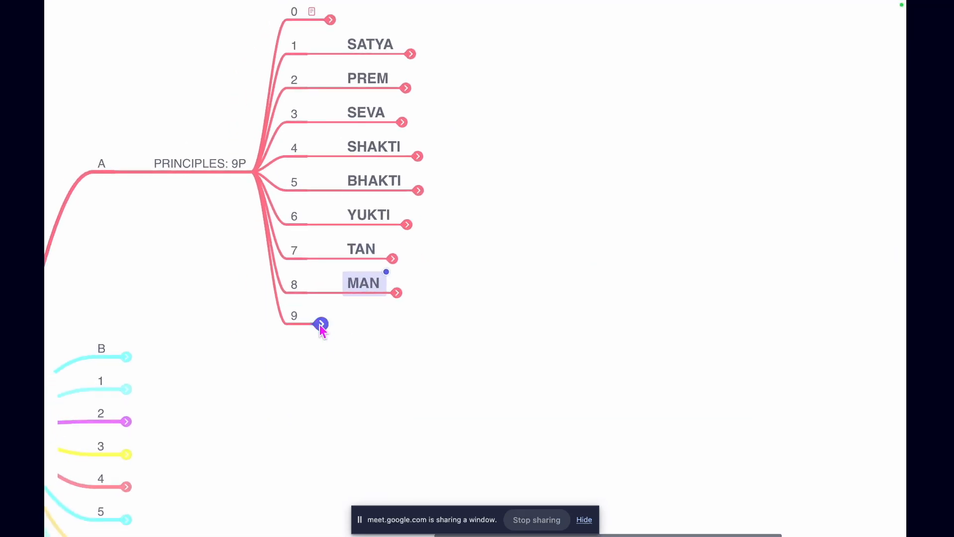
Expand principle 9, DHAN, and unfold its points A to F one after another to read their text
left_click(321, 326)
left_click(406, 324)
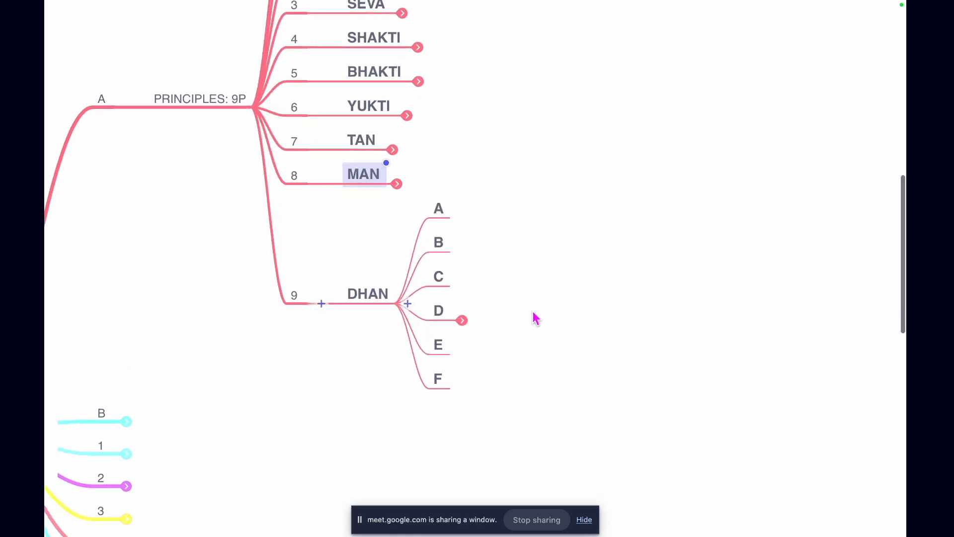
left_click(430, 233)
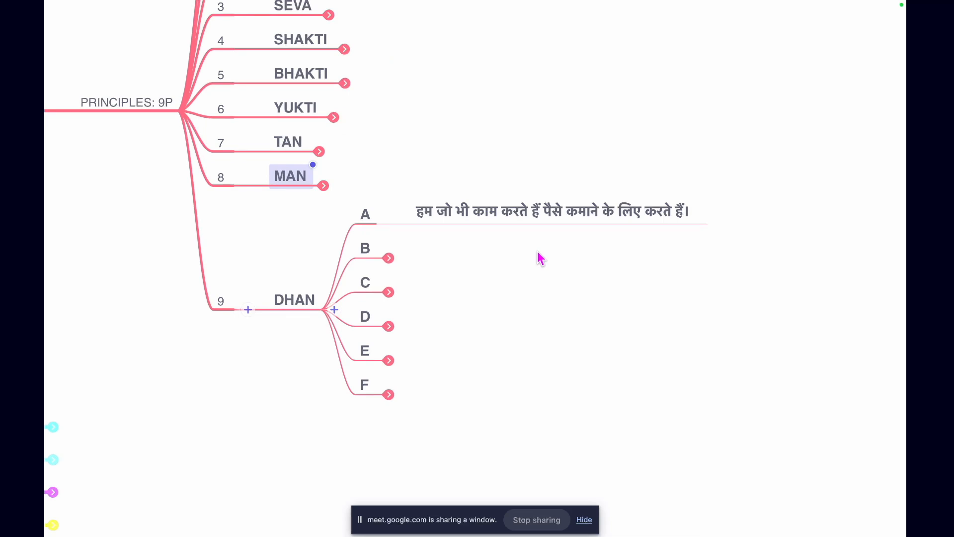
left_click(389, 258)
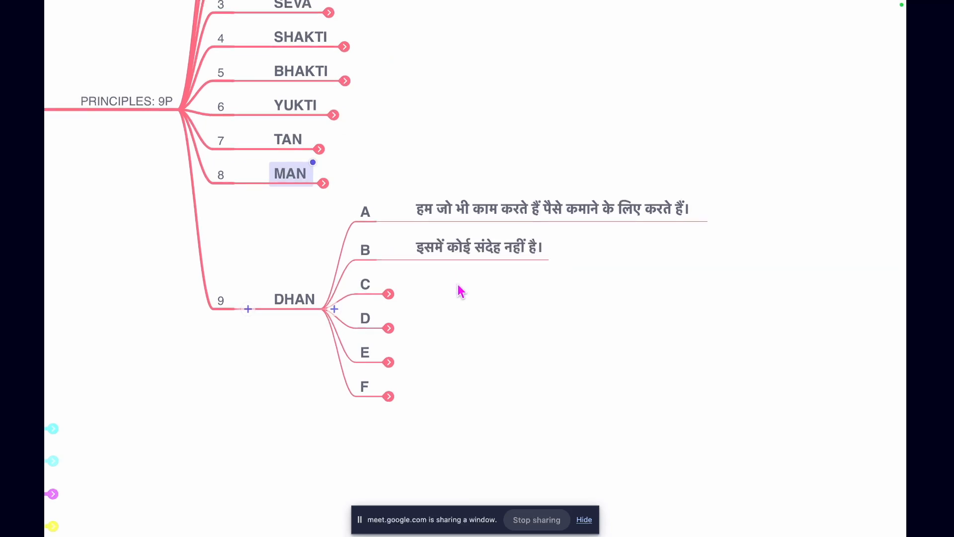
left_click(390, 295)
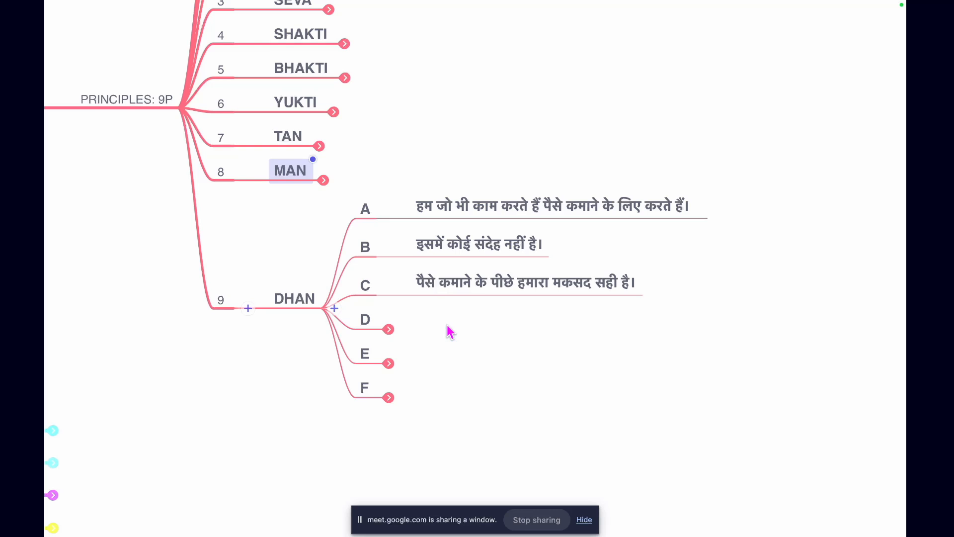
left_click(389, 329)
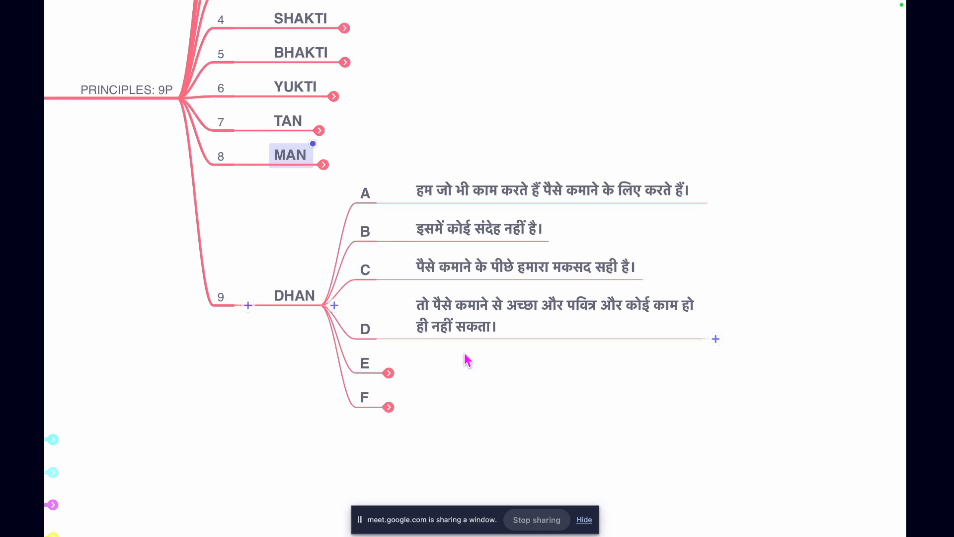
left_click(388, 373)
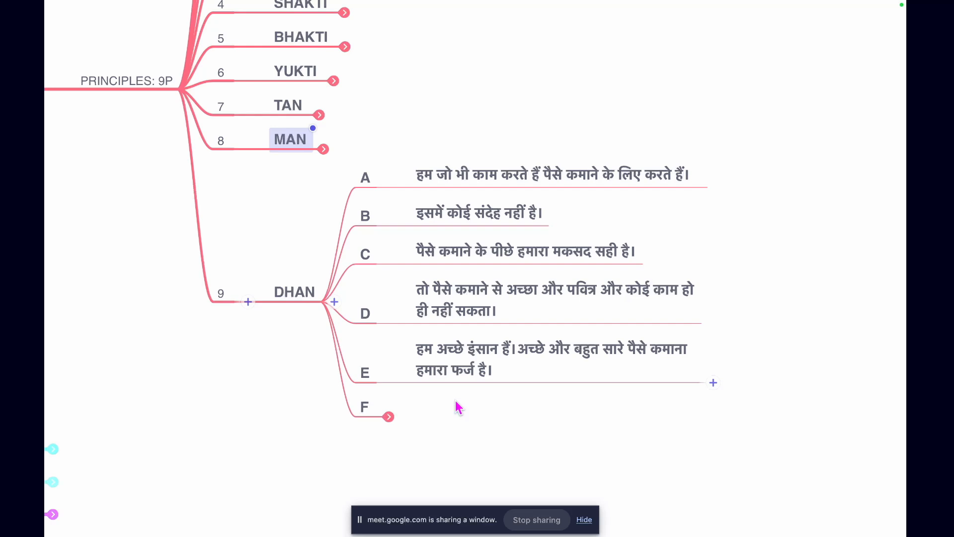
left_click(389, 417)
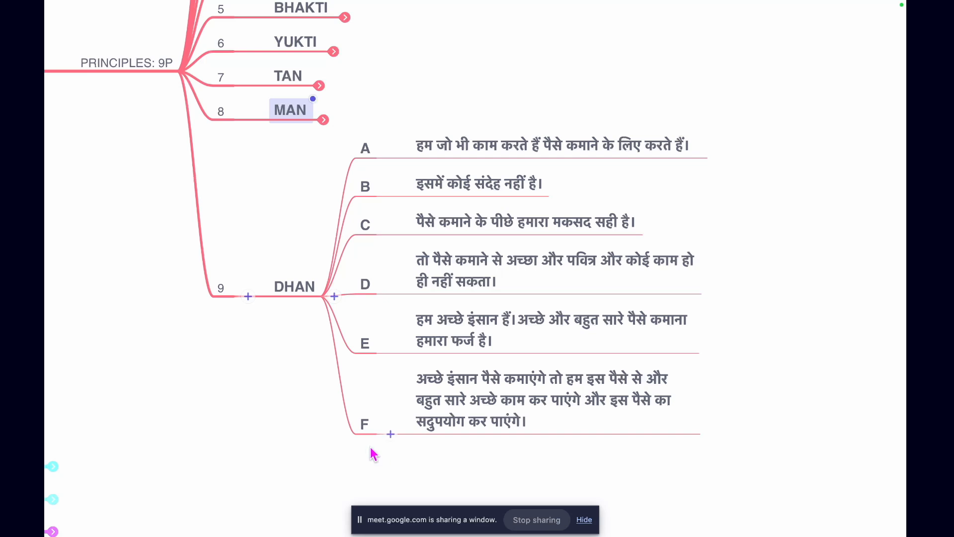
Collapse points A to F under DHAN together, and fold the DHAN node itself
left_click_drag(368, 456, 381, 130)
mouse_move(482, 4)
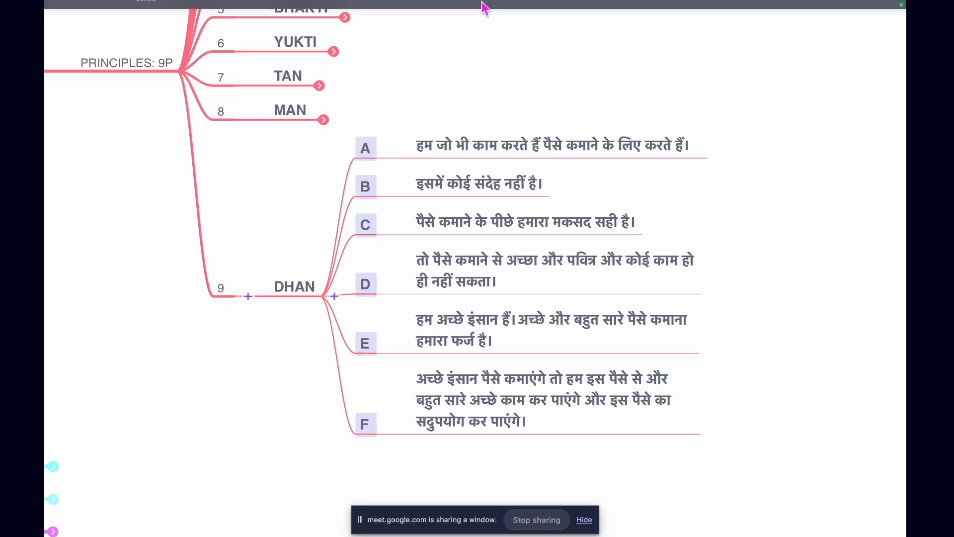
left_click(471, 30)
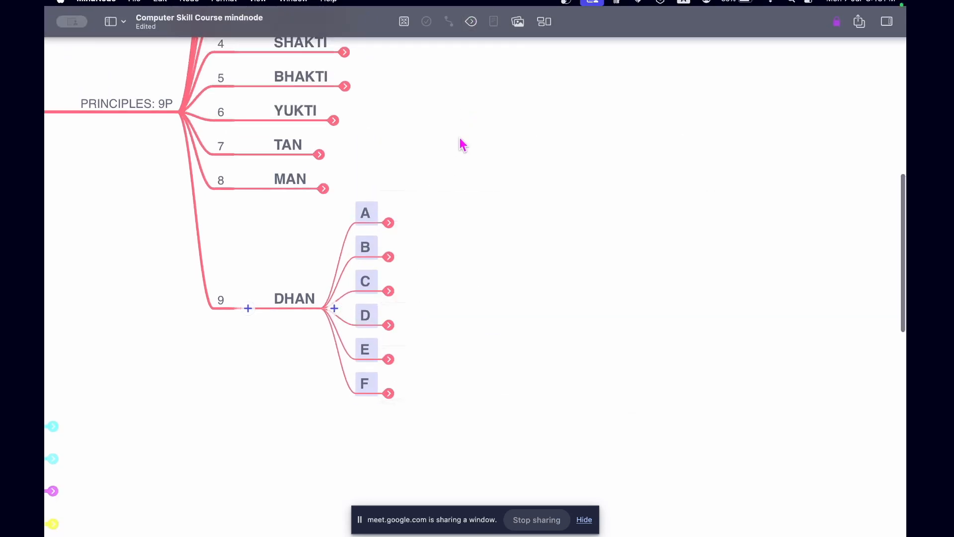
left_click(309, 300)
mouse_move(411, 8)
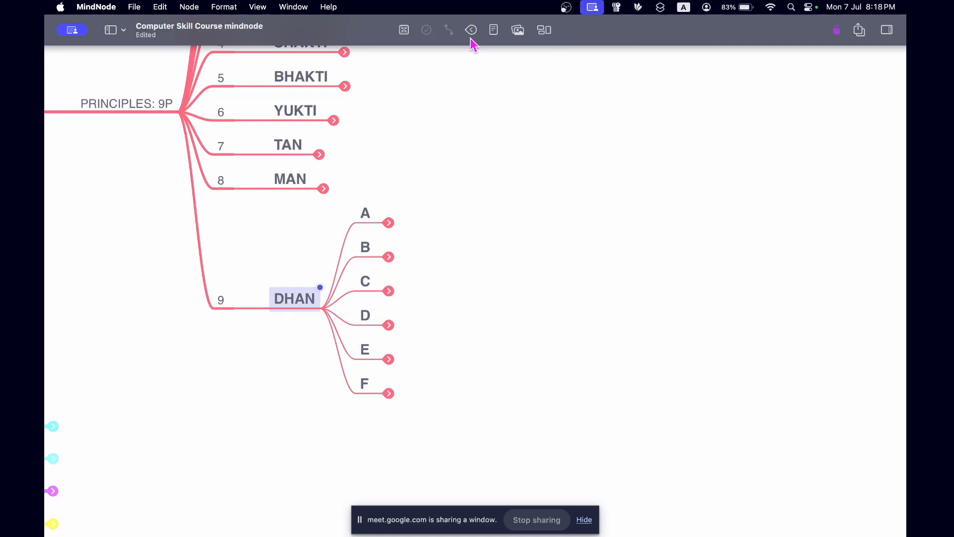
left_click(472, 30)
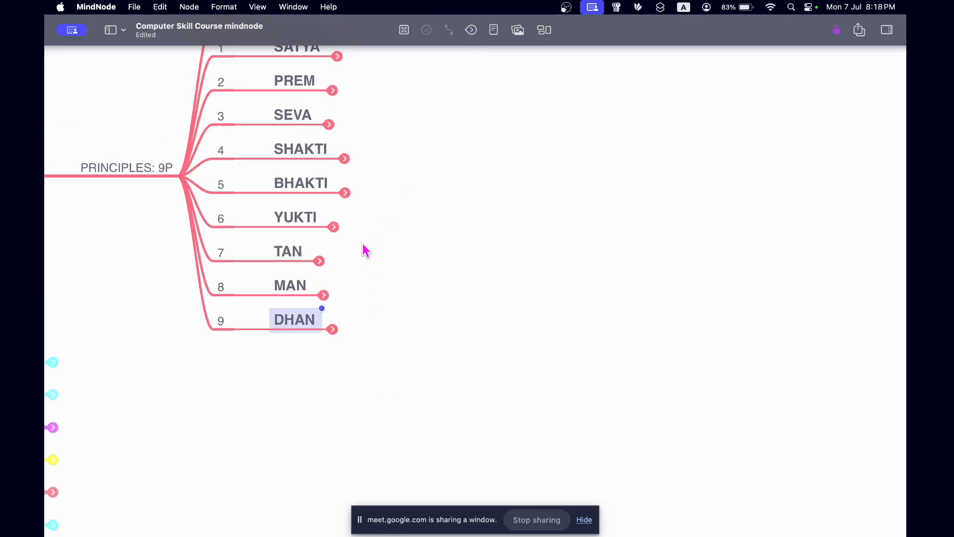
scroll(368, 249, "left", 5)
scroll(363, 244, "up", 1)
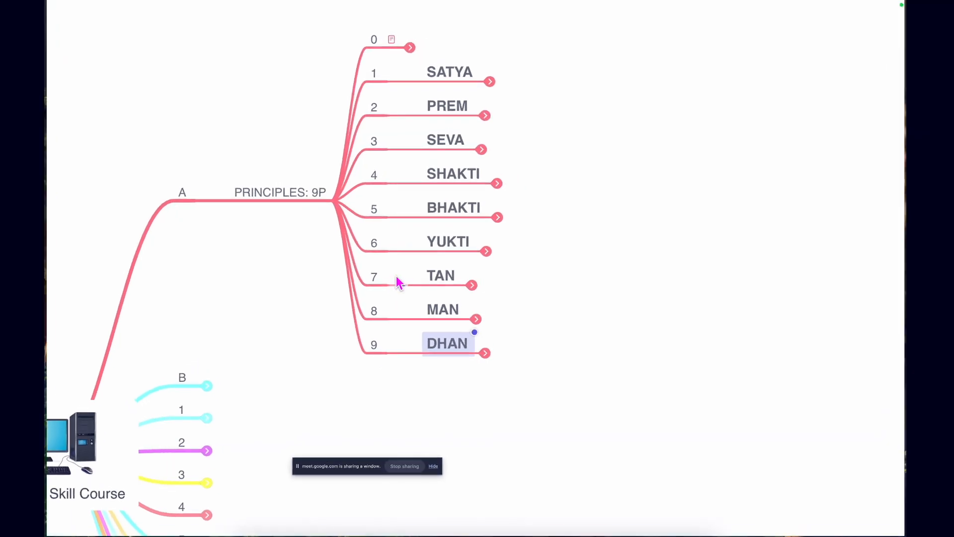
Switch to the Google Meet call and read the in-call messages, closing the chat when done
key("ctrl+Left")
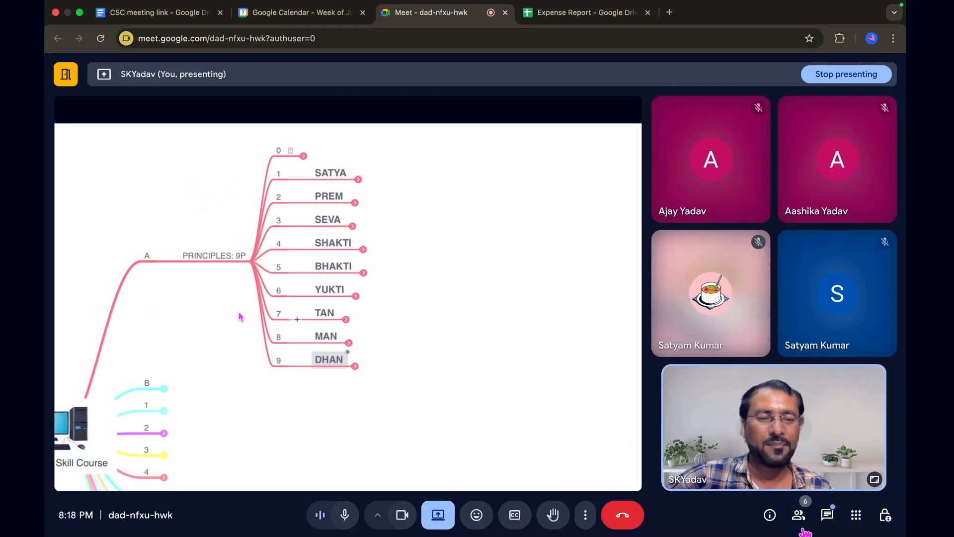
left_click(828, 515)
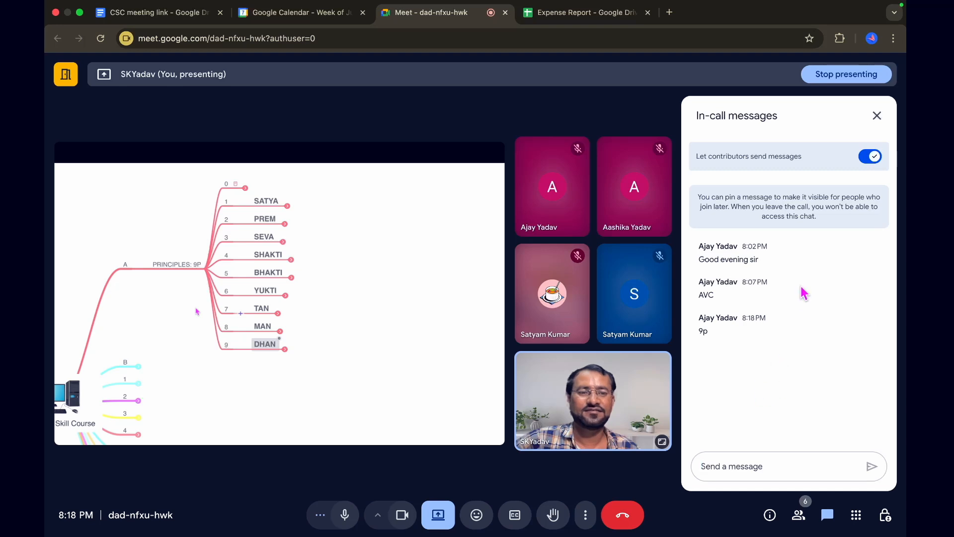
left_click(877, 117)
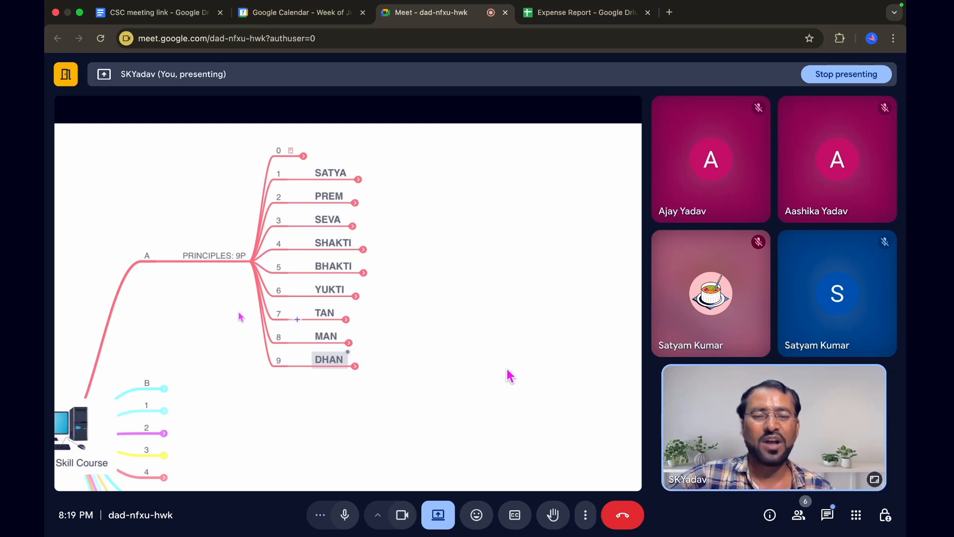
Send a thumbs-up and a thumbs-down emoji reaction in the meeting
left_click(476, 515)
left_click(404, 479)
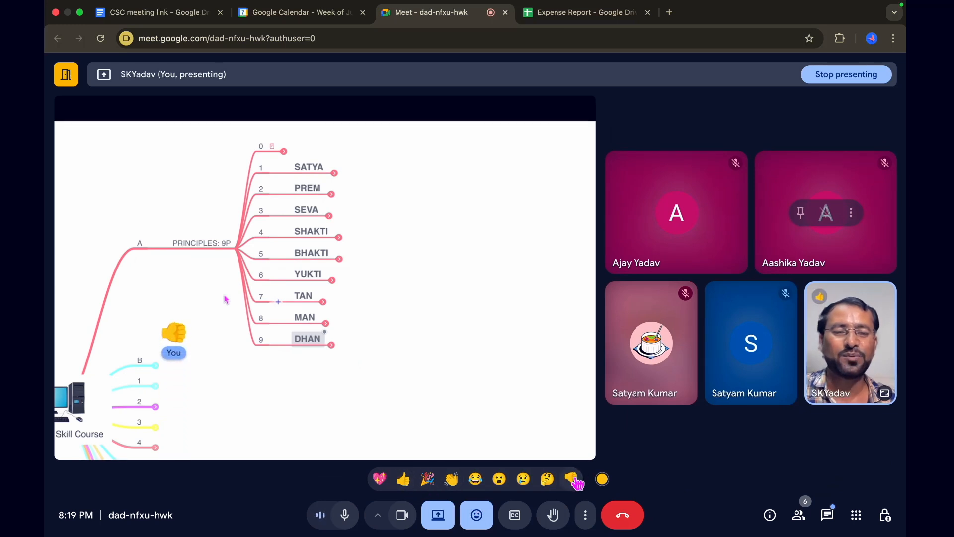
left_click(572, 479)
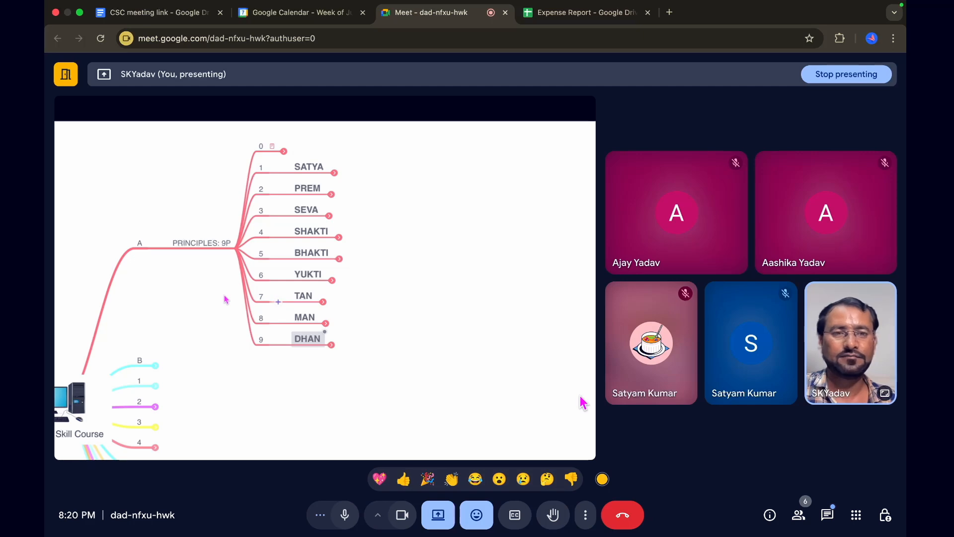
Switch back to the MindNode map and collapse the whole PRINCIPLES: 9P branch
key("ctrl+Right")
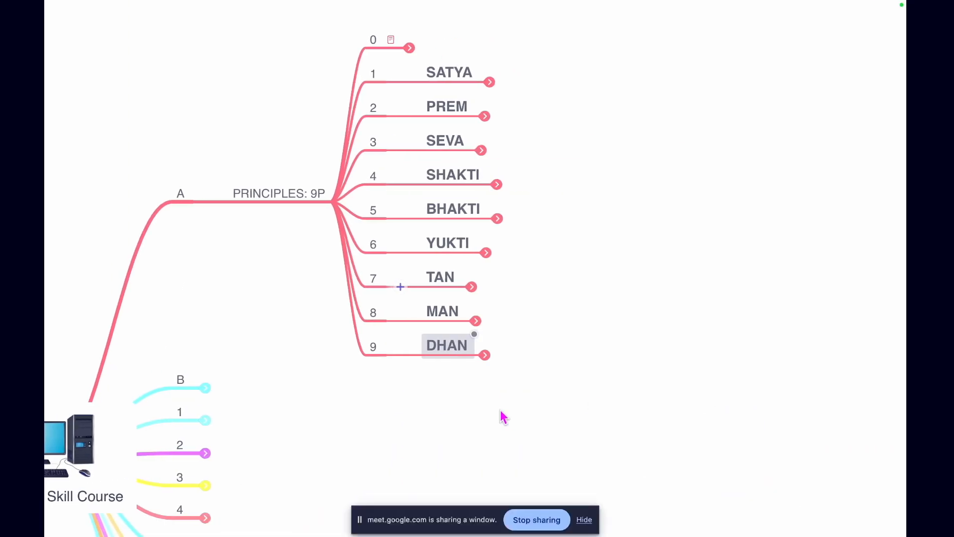
left_click(290, 195)
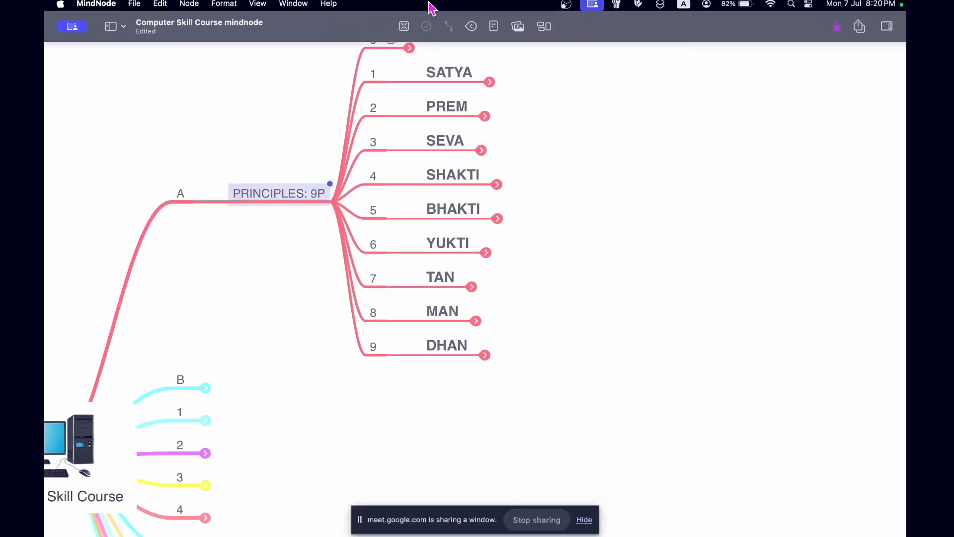
left_click(472, 31)
Expand topic 6 on Google Sheets, and unfold Sharing and Collaboration down to the details of Share Your Sheet
scroll(508, 232, "down", 5)
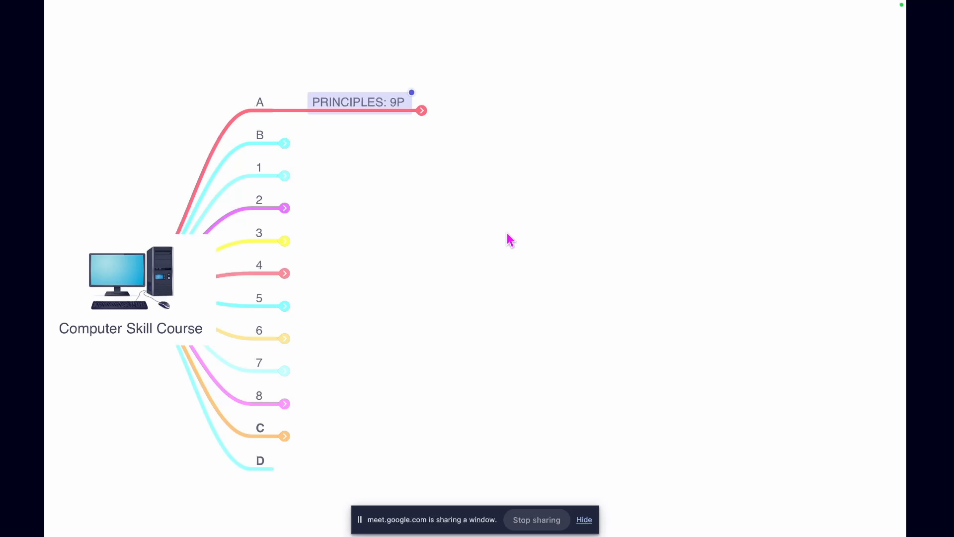
scroll(393, 335, "left", 1)
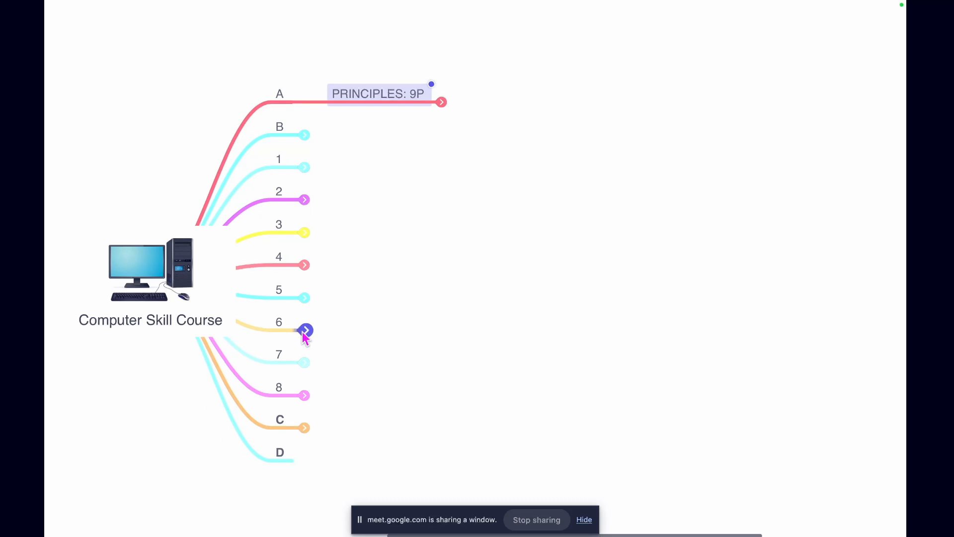
left_click(305, 331)
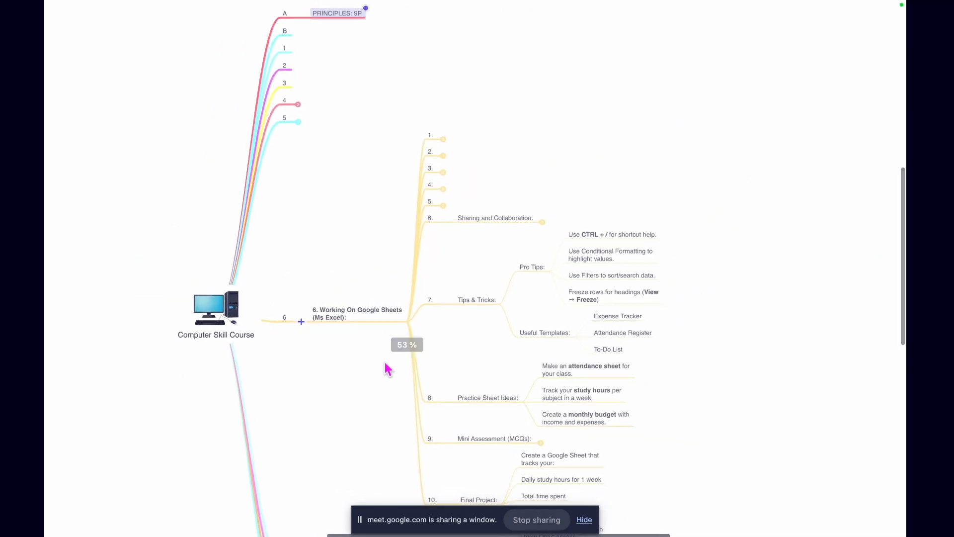
scroll(388, 369, "down", 5)
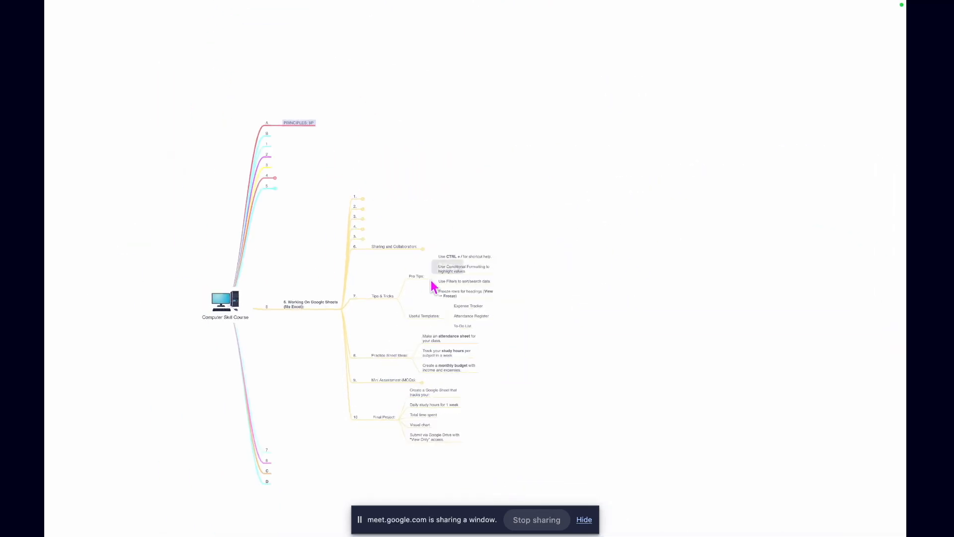
scroll(440, 271, "up", 4)
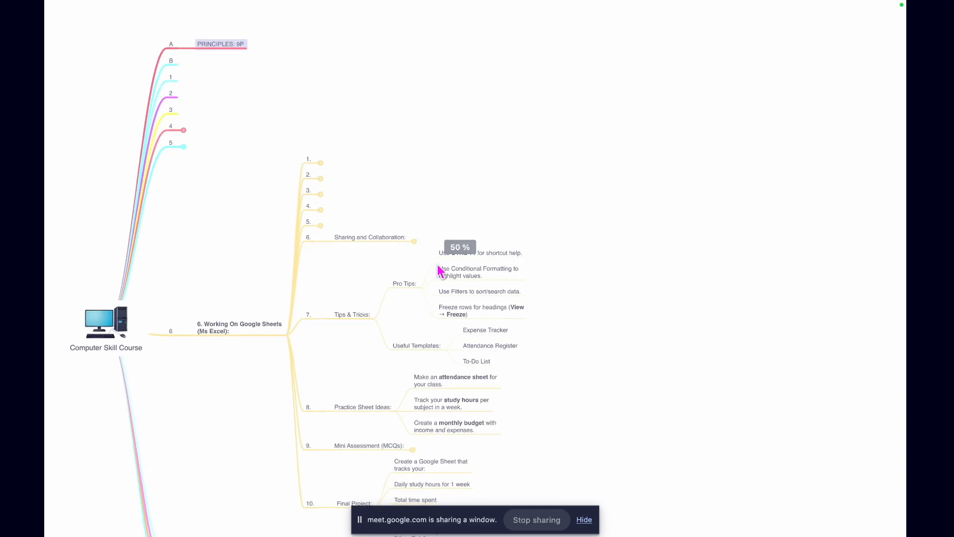
left_click(417, 241)
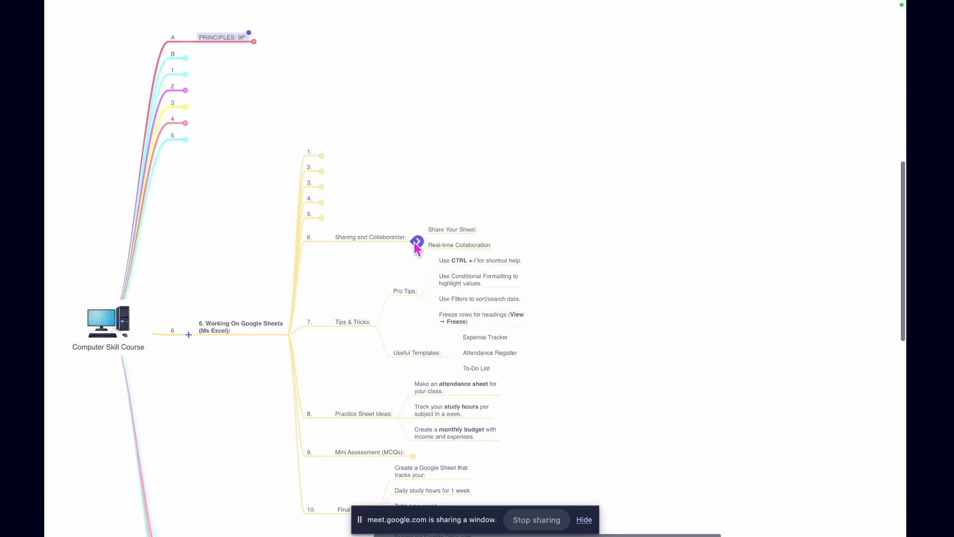
left_click(489, 235)
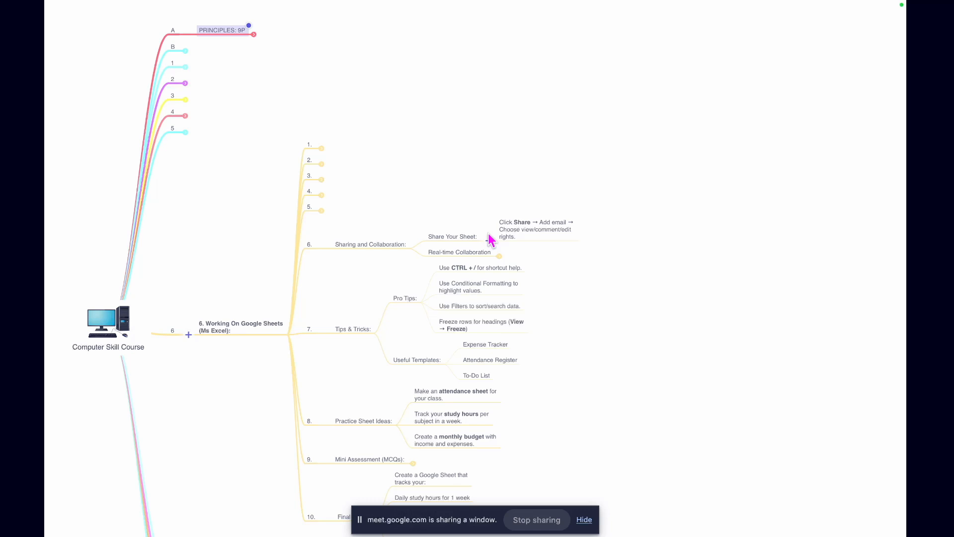
Enlarge the Sharing and Collaboration branch for reading and unfold its Real-time Collaboration node
scroll(489, 239, "up", 5)
scroll(489, 239, "right", 1)
scroll(490, 240, "down", 1)
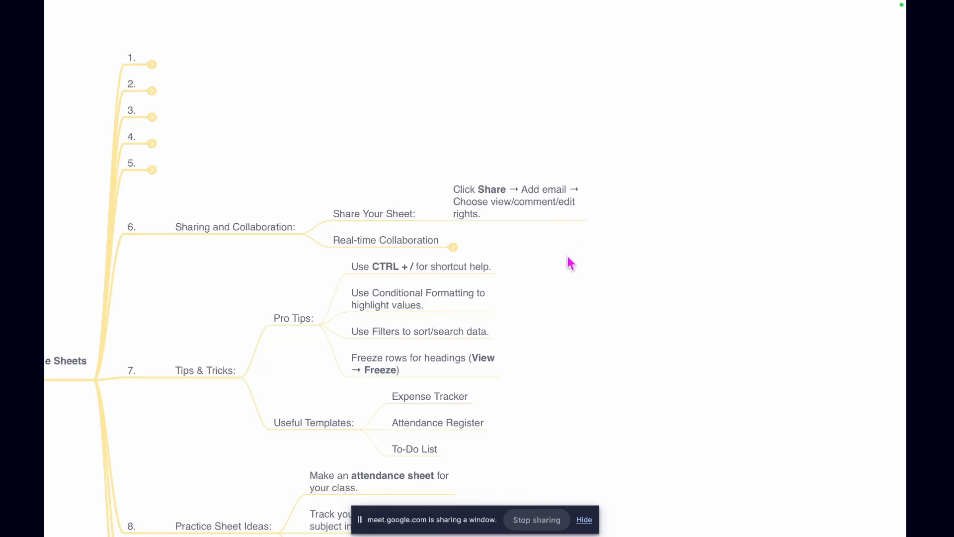
scroll(569, 263, "left", 2)
scroll(568, 262, "down", 1)
left_click(481, 233)
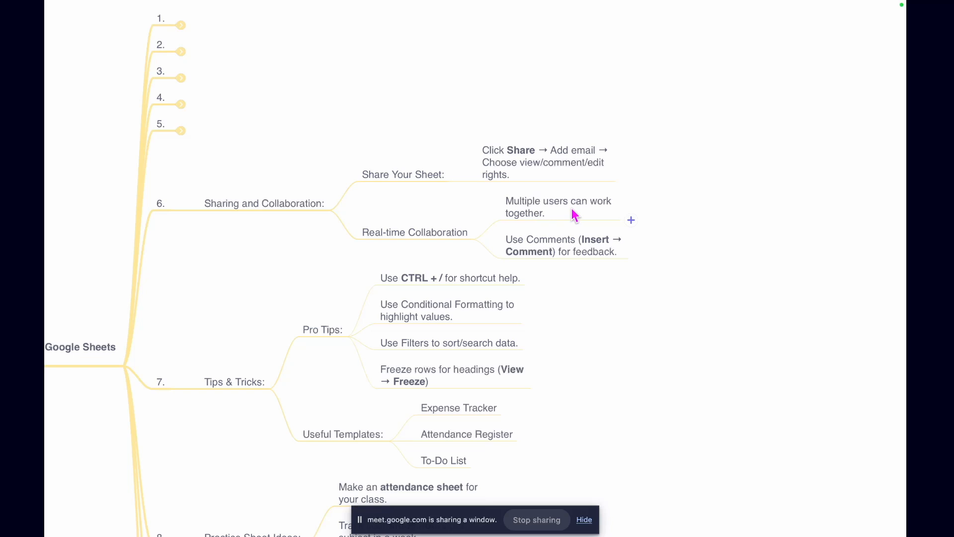
Collapse topic 6 level by level, from Share Your Sheet and Real-time Collaboration up to the numbered node itself
scroll(542, 243, "right", 1)
scroll(542, 244, "down", 1)
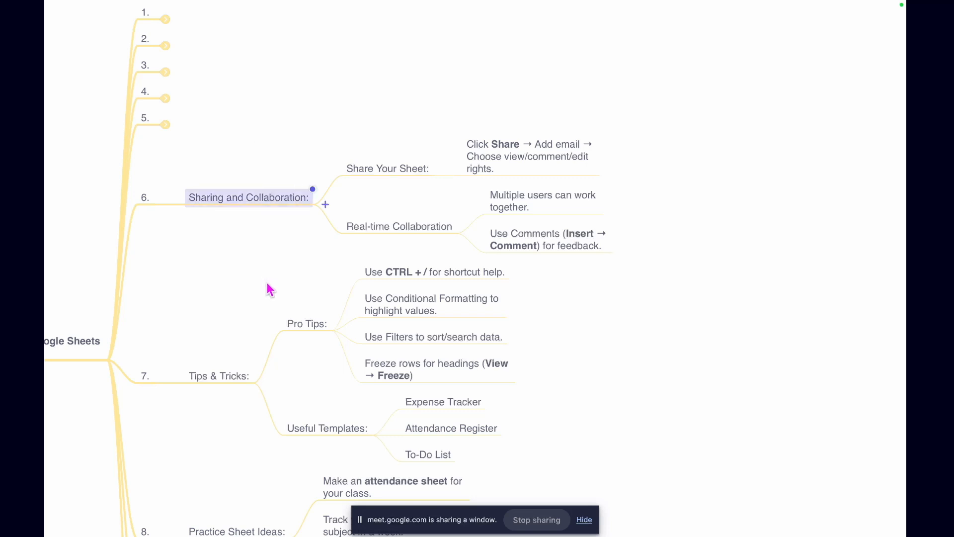
left_click_drag(438, 44, 419, 237)
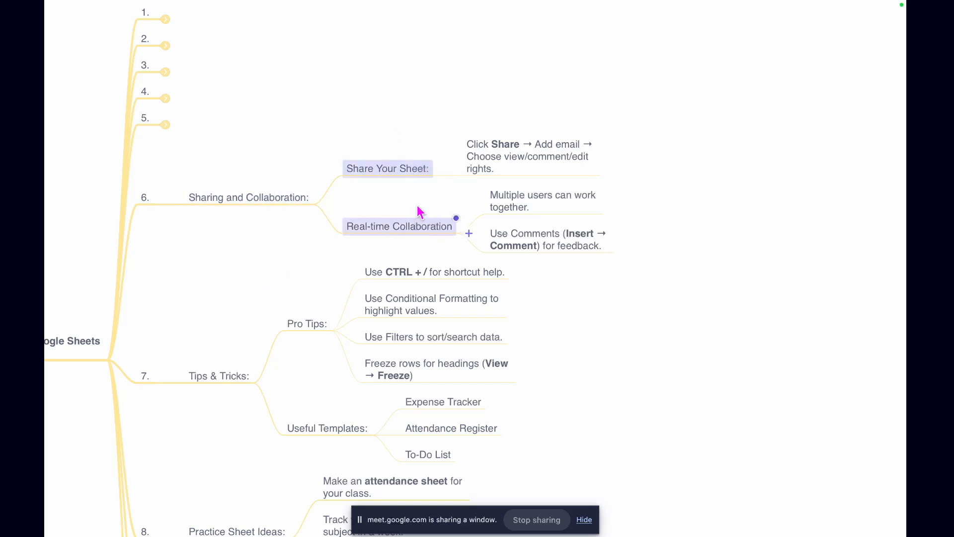
left_click(470, 30)
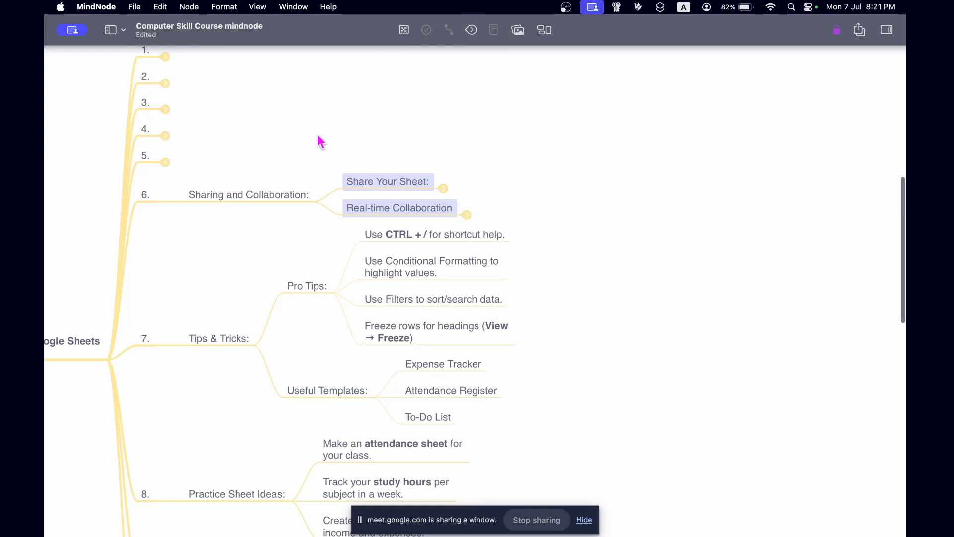
left_click(268, 195)
left_click(471, 30)
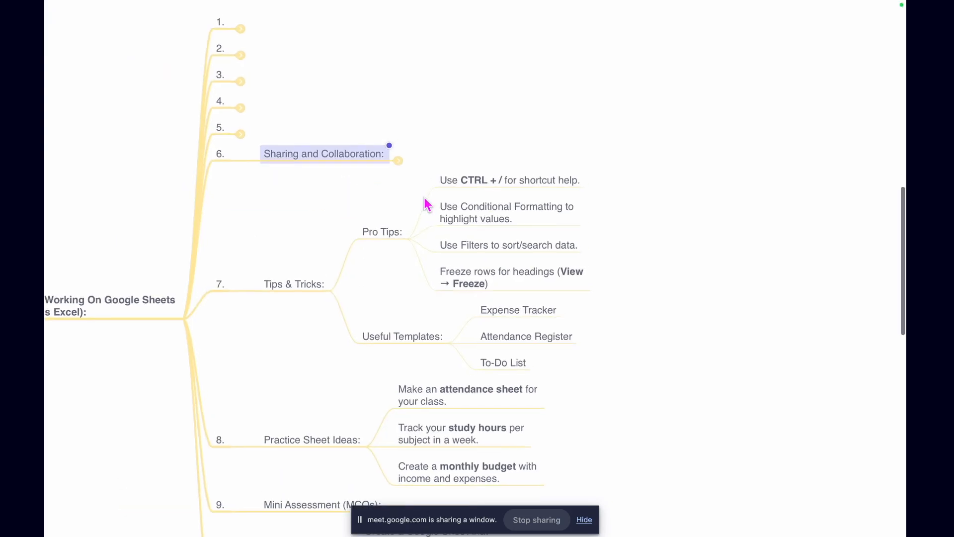
left_click(220, 154)
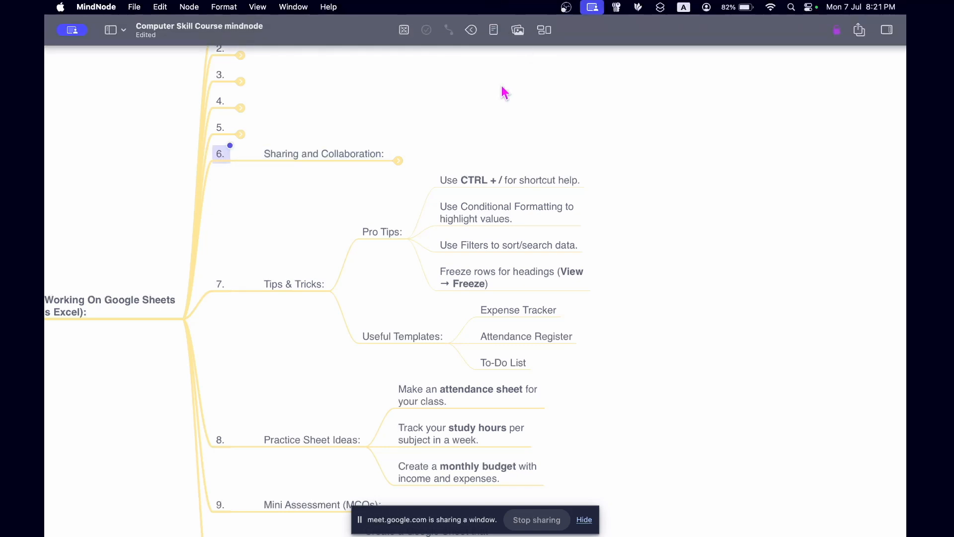
mouse_move(477, 7)
left_click(472, 31)
Fold the Useful Templates, Practice Sheet Ideas and Final Project nodes in topics 7, 8 and 10
scroll(432, 201, "down", 3)
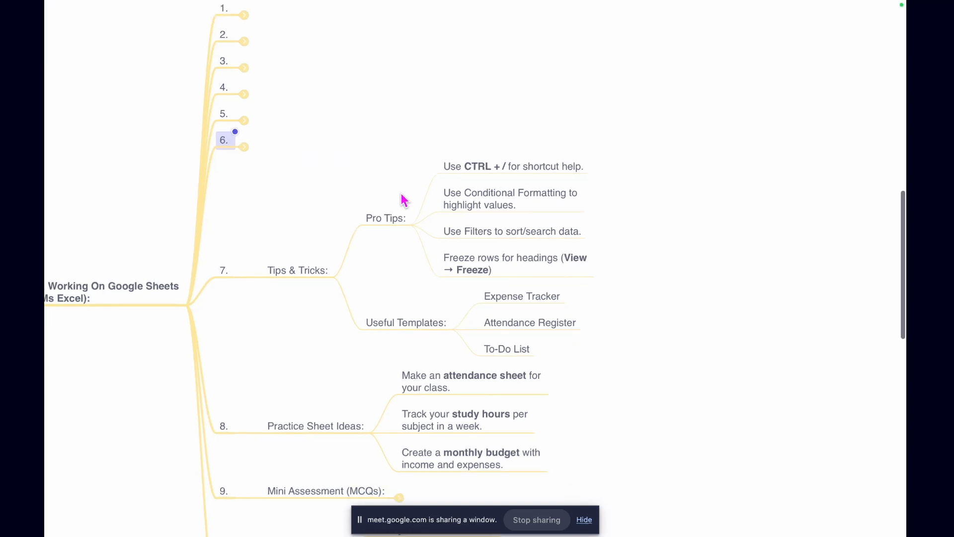
left_click_drag(363, 243, 299, 505)
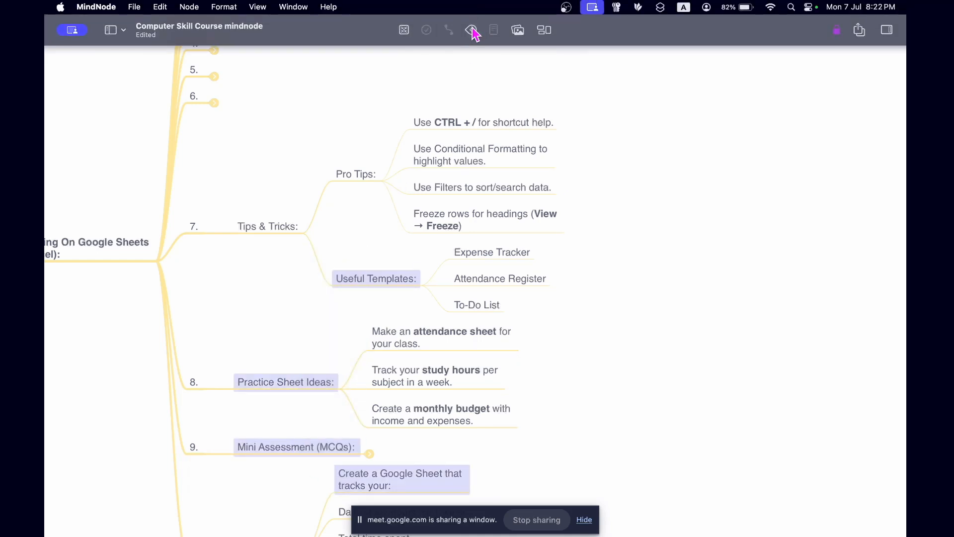
left_click(472, 31)
scroll(562, 353, "down", 5)
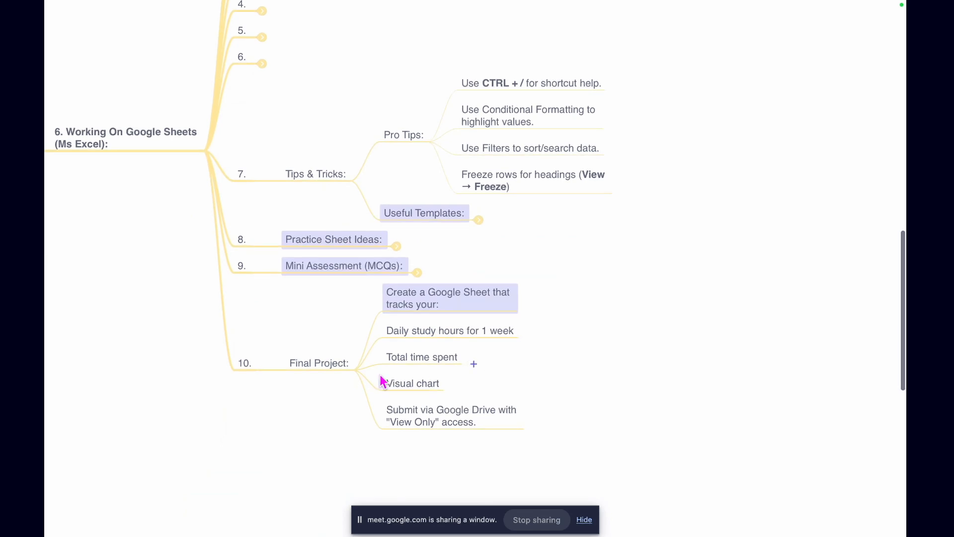
left_click(311, 367)
mouse_move(484, 8)
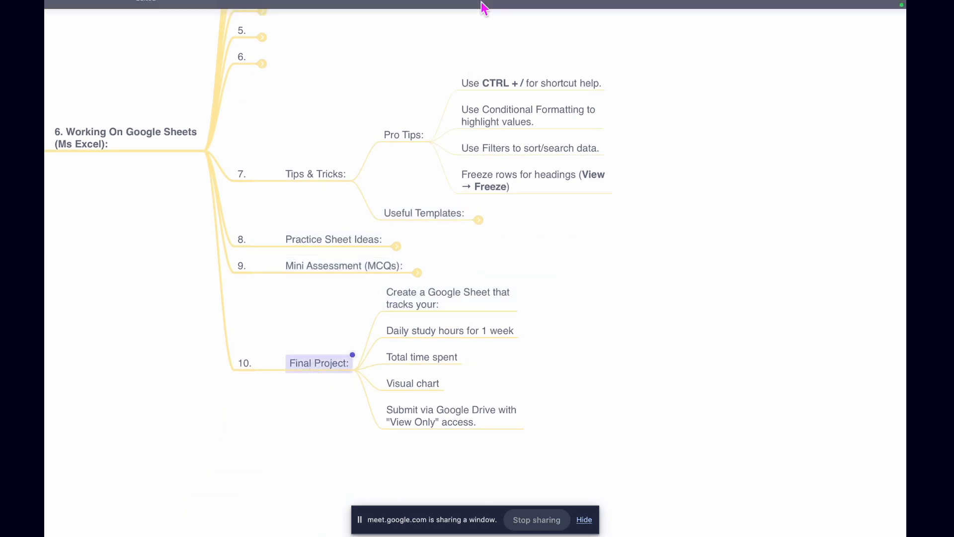
left_click(473, 30)
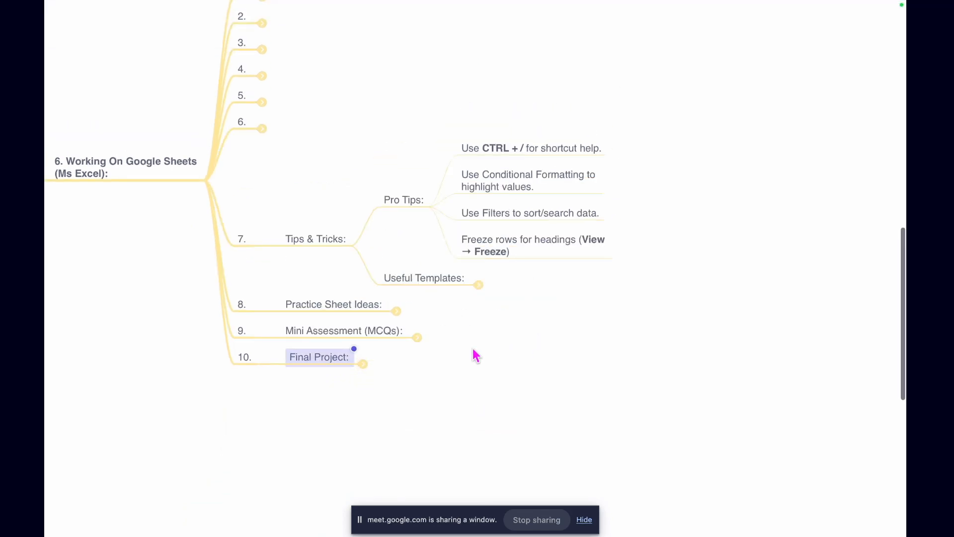
Collapse numbered topics 8, 9 and 10 together and enlarge the Tips & Tricks branch for reading
left_click_drag(247, 292, 247, 402)
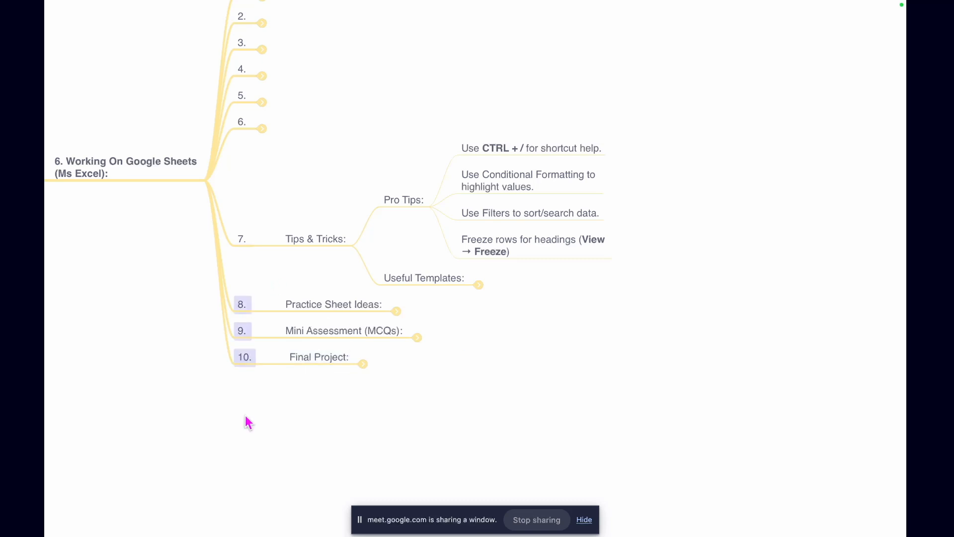
mouse_move(433, 8)
left_click(473, 31)
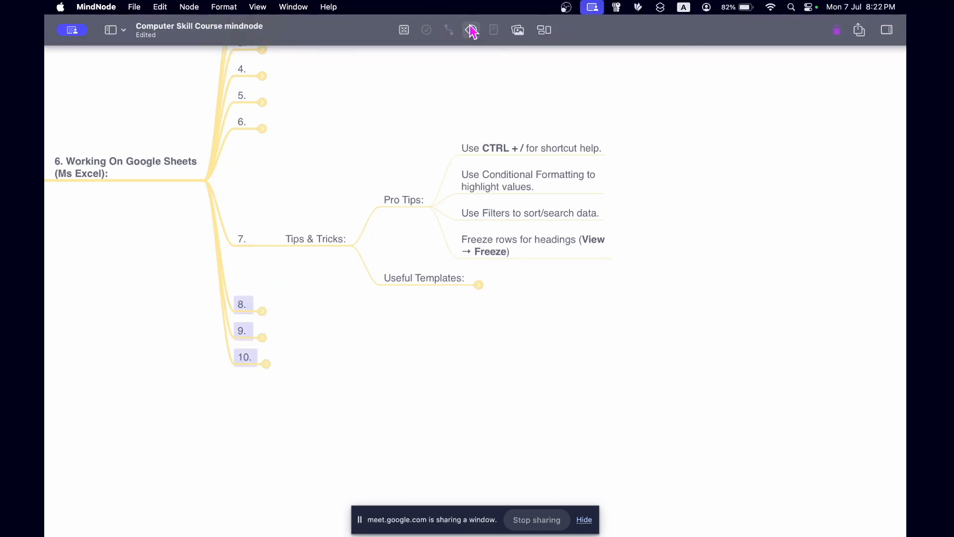
scroll(521, 346, "right", 2)
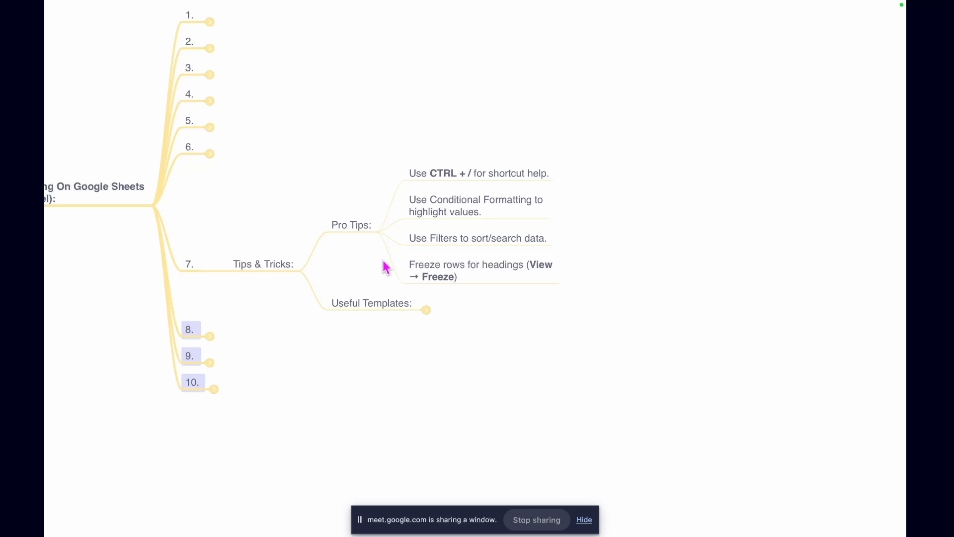
scroll(543, 229, "up", 2)
scroll(544, 231, "up", 2)
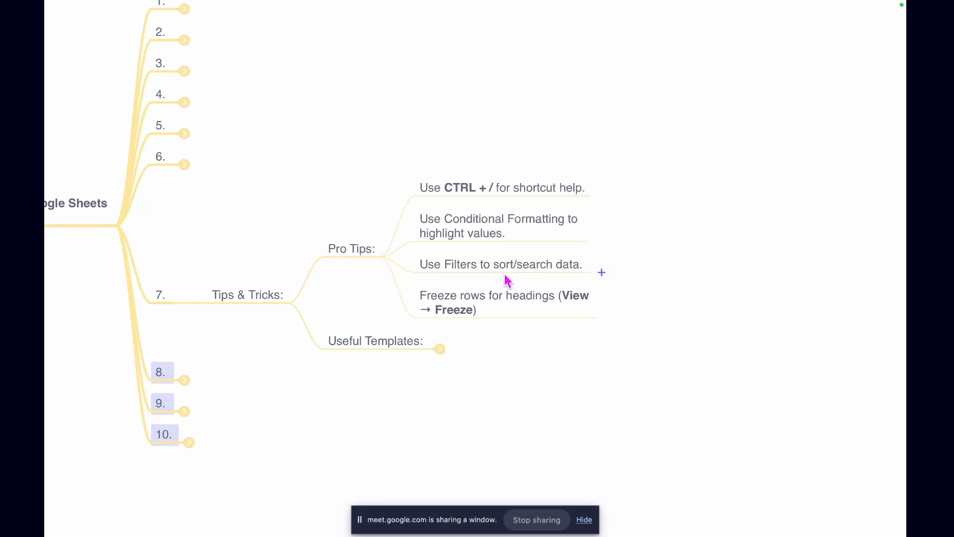
Switch to the Google Meet call in Chrome and change the presentation to share the entire screen
key("ctrl+Up")
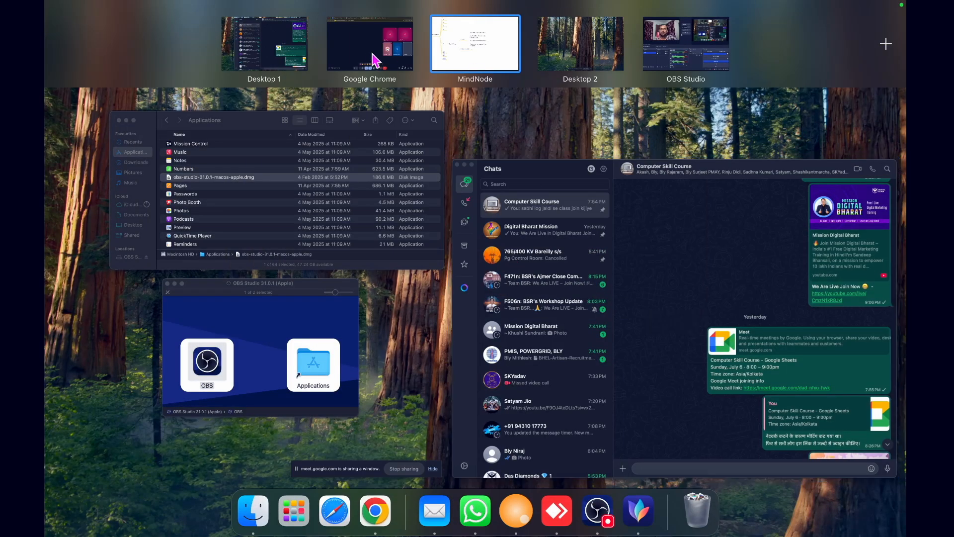
left_click(365, 53)
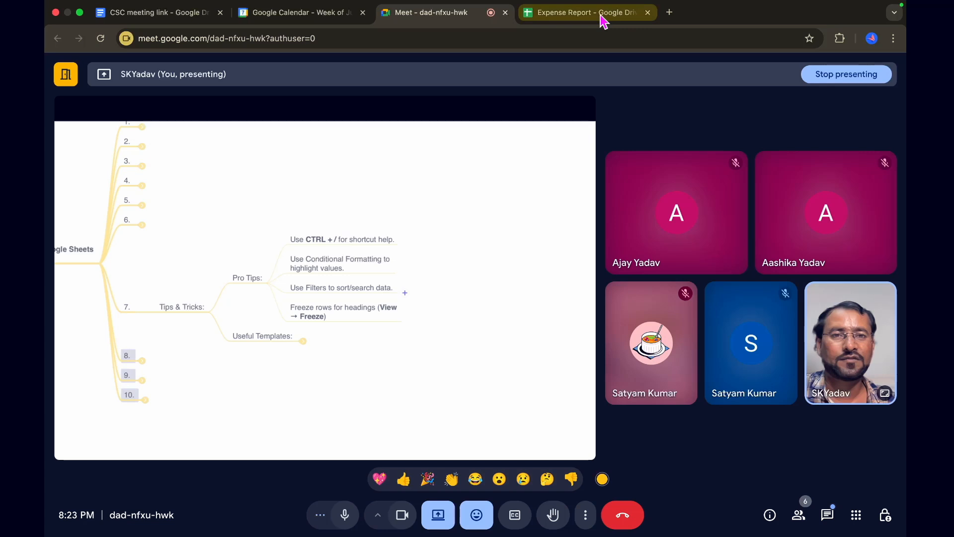
left_click(587, 12)
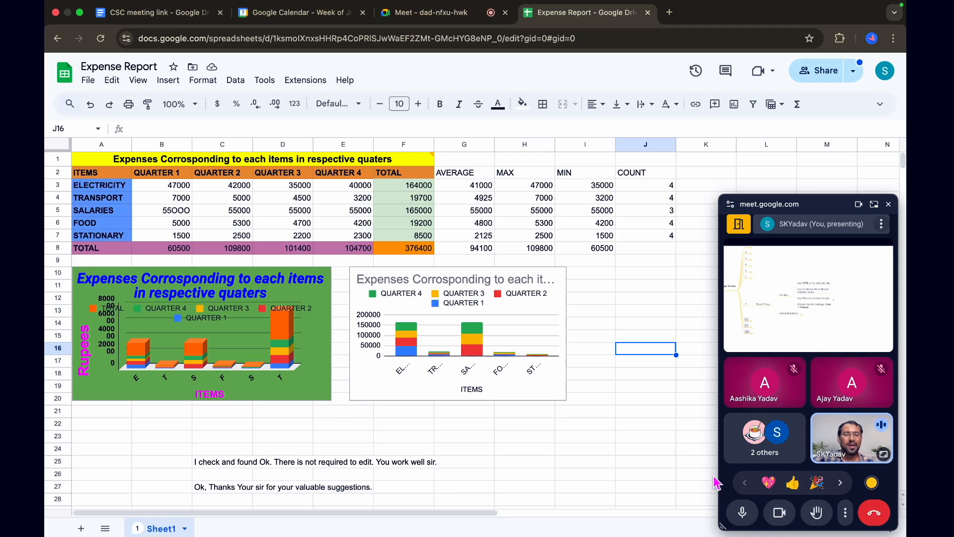
left_click(430, 14)
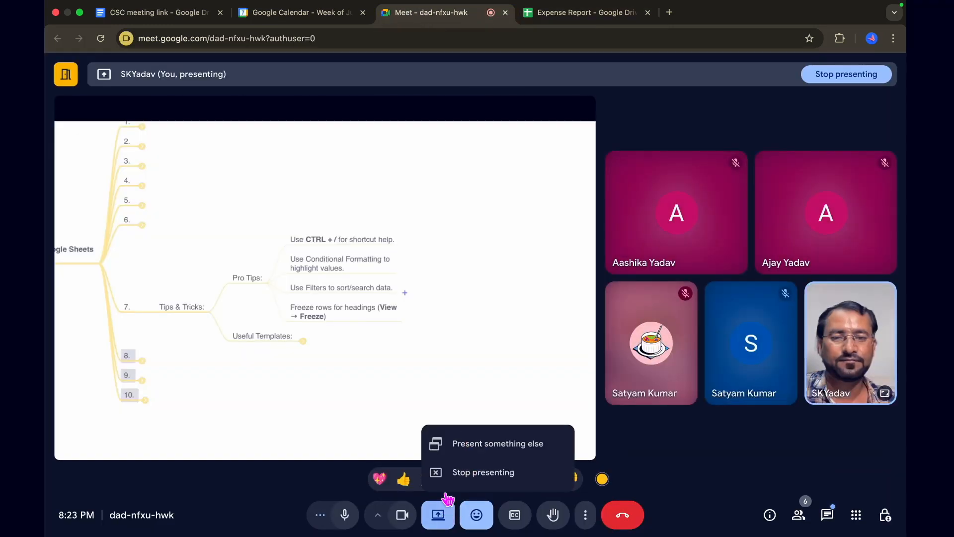
left_click(468, 448)
left_click(578, 111)
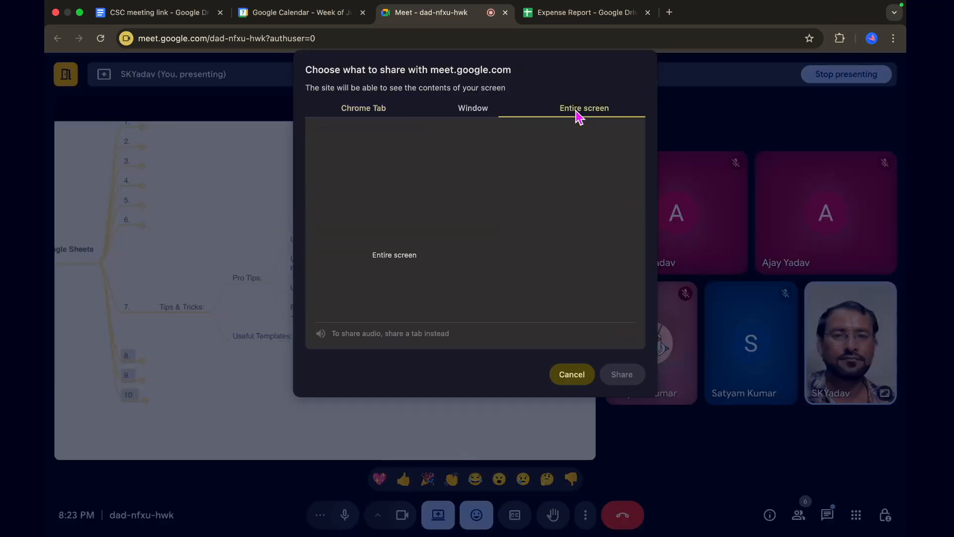
left_click(396, 171)
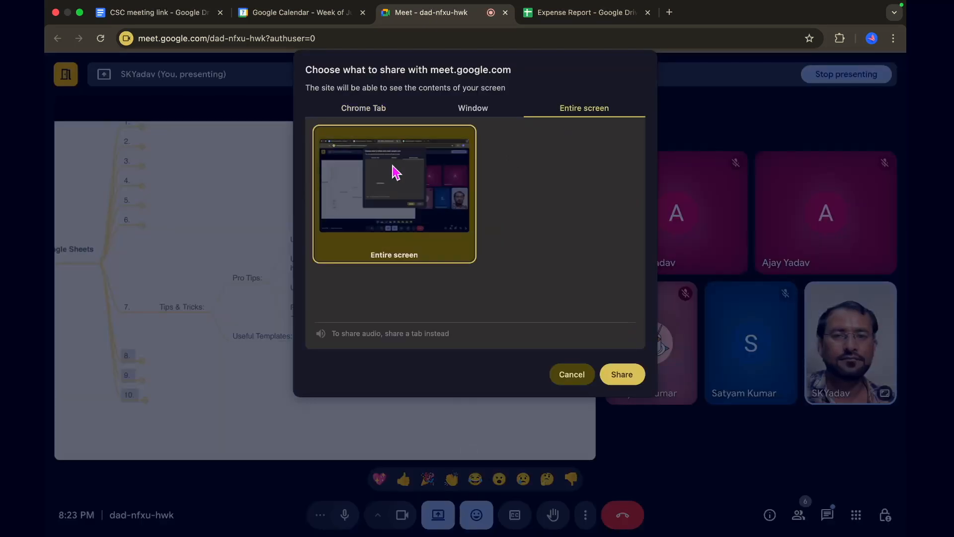
left_click(624, 378)
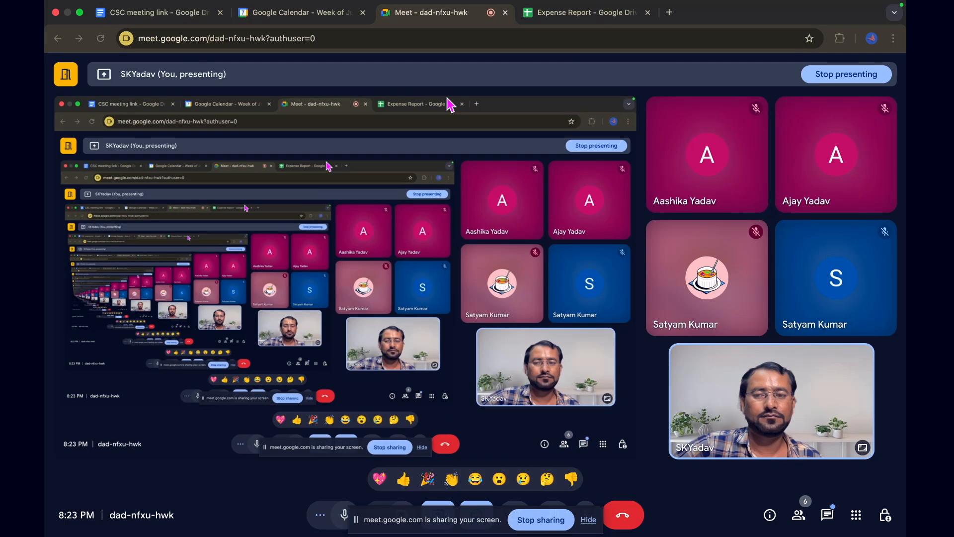
Bring up the Expense Report spreadsheet and move the floating meeting window off the sheet to show the data and charts
left_click(558, 12)
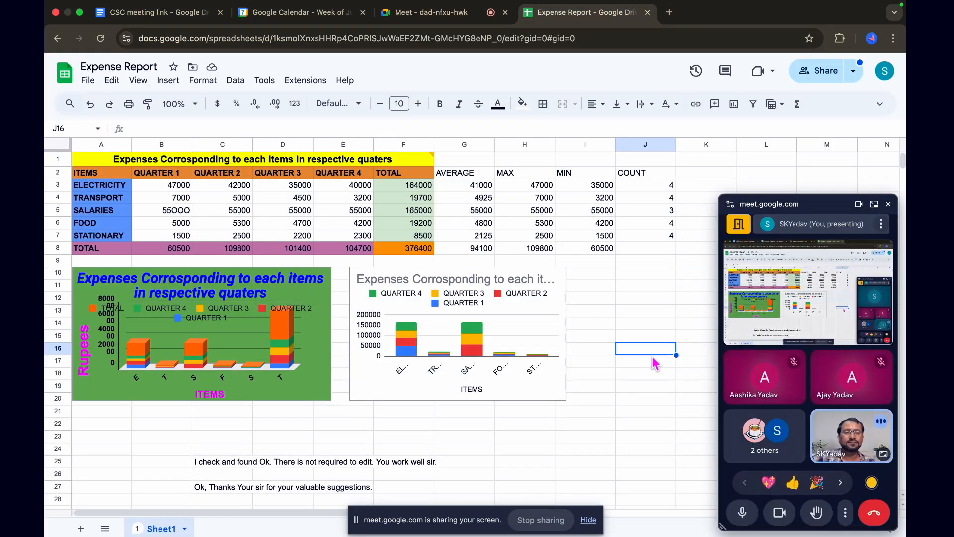
left_click_drag(831, 211, 842, 536)
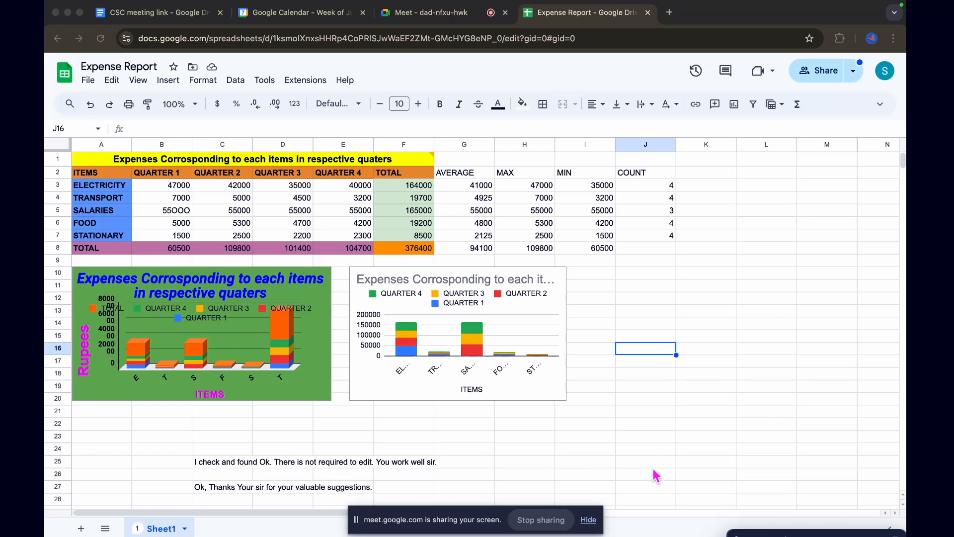
scroll(653, 417, "down", 2)
scroll(653, 416, "up", 2)
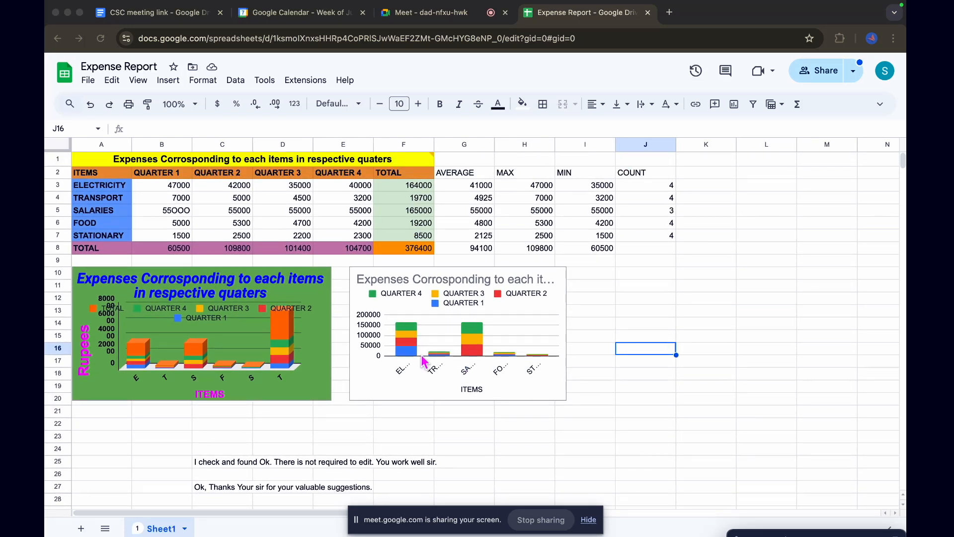
scroll(527, 400, "down", 1)
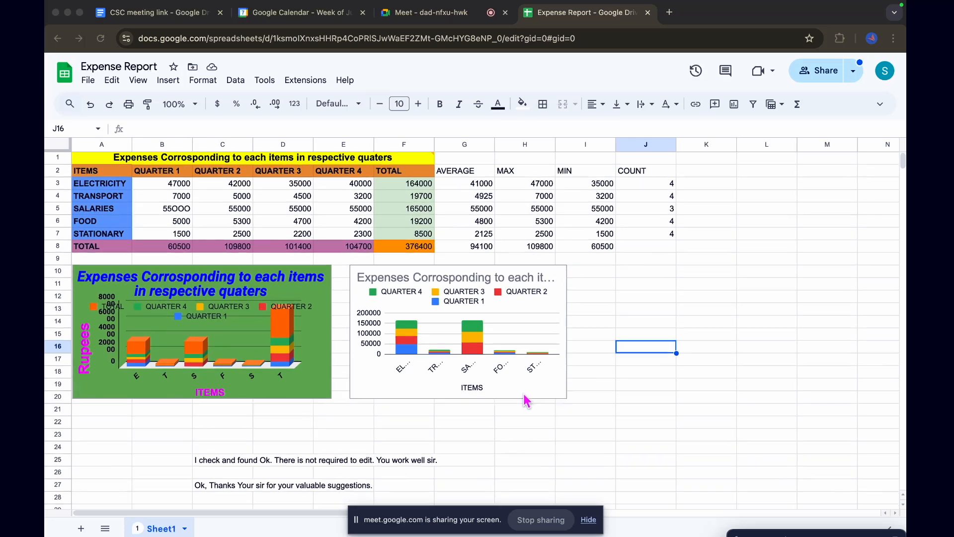
scroll(527, 400, "up", 1)
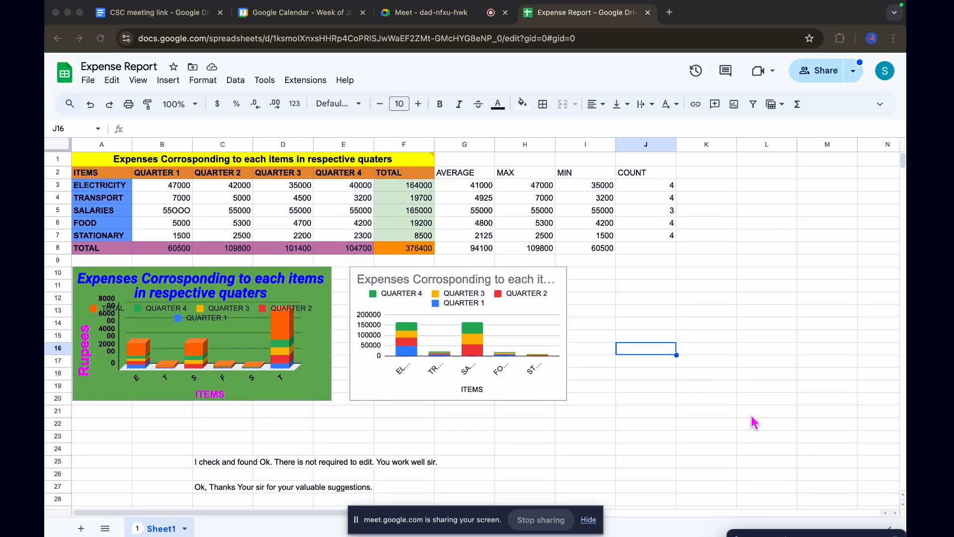
Revisit the Pro Tips in the MindNode map, and return to the Expense Report spreadsheet in Chrome
key("ctrl+Left")
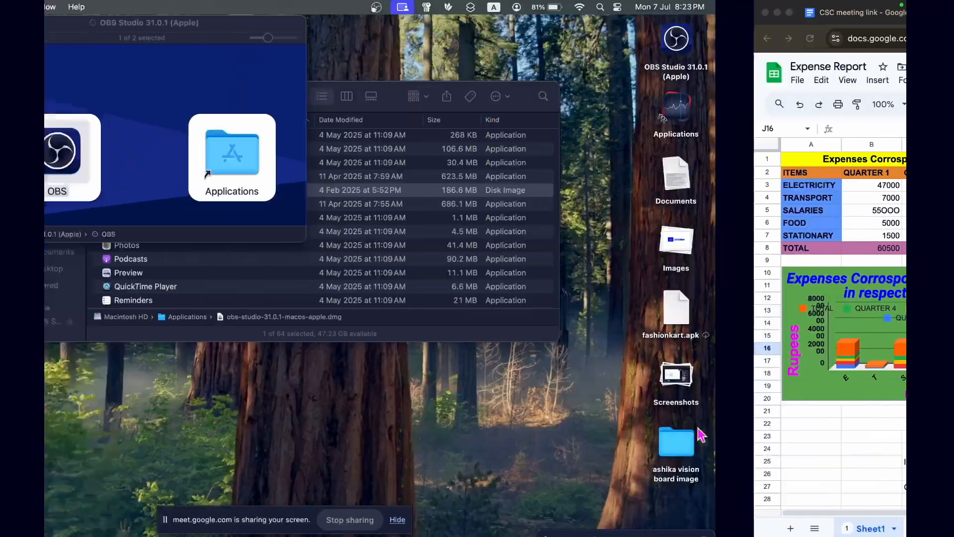
key("ctrl+Right")
key("ctrl+Right")
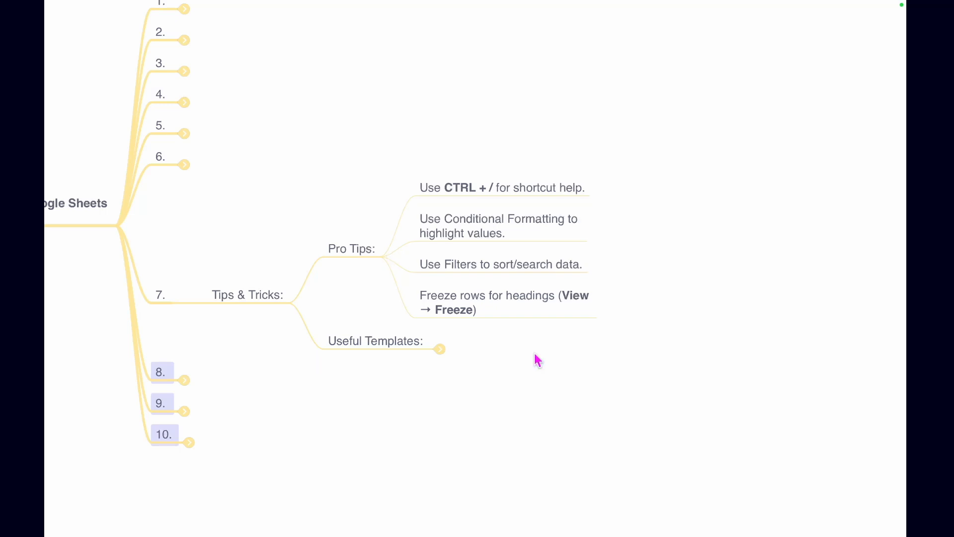
key("ctrl+Up")
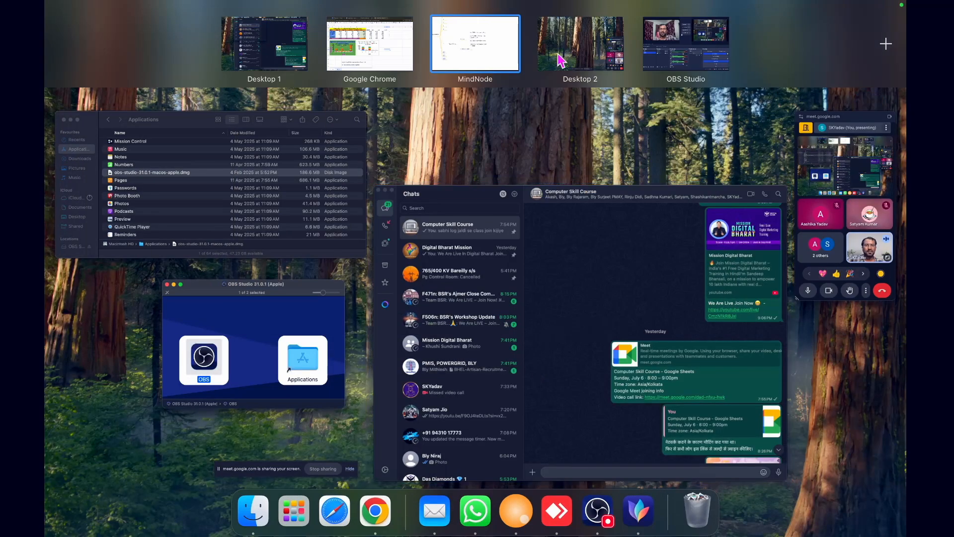
left_click(382, 49)
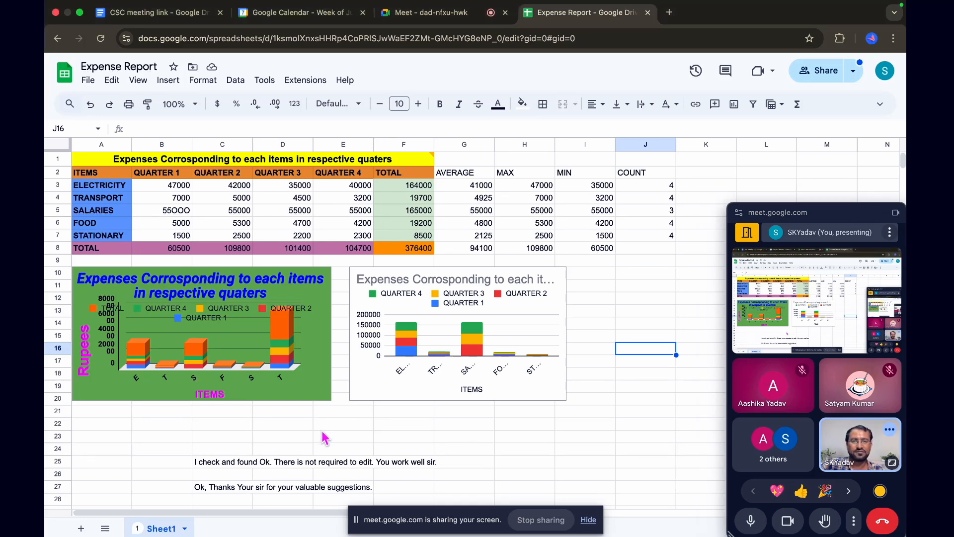
Open the keyboard shortcuts help for the spreadsheet, look through the Editing shortcuts, and close it
key("super+slash")
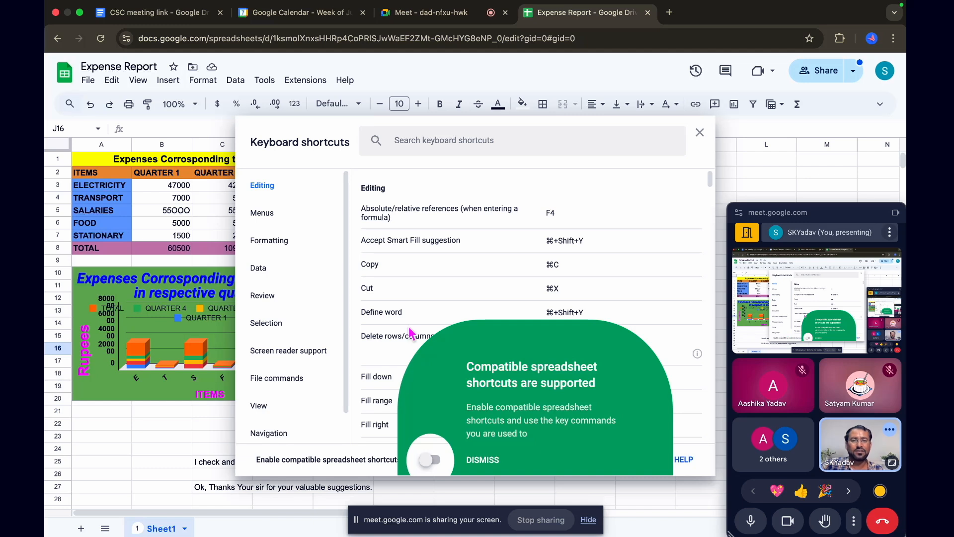
scroll(466, 289, "down", 2)
scroll(463, 293, "up", 2)
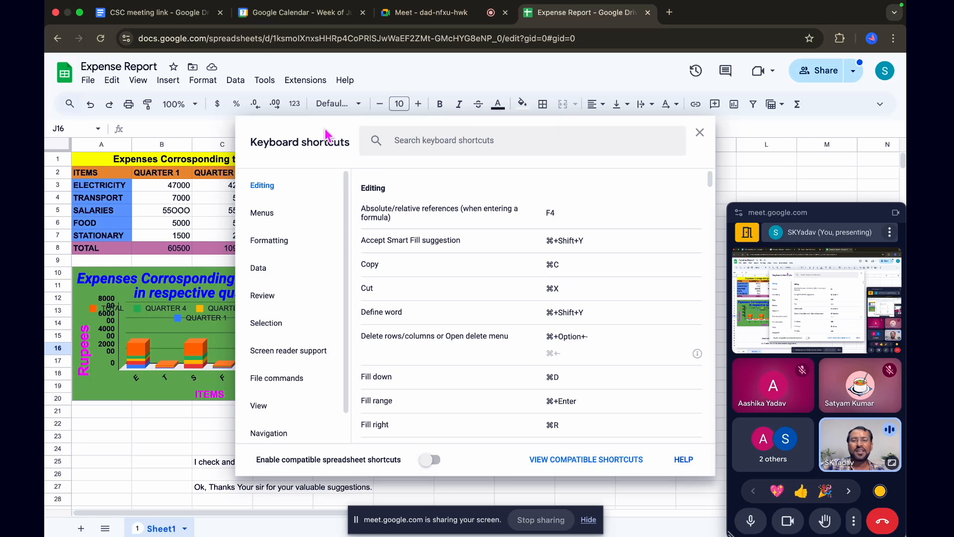
scroll(465, 252, "down", 1)
scroll(464, 251, "up", 1)
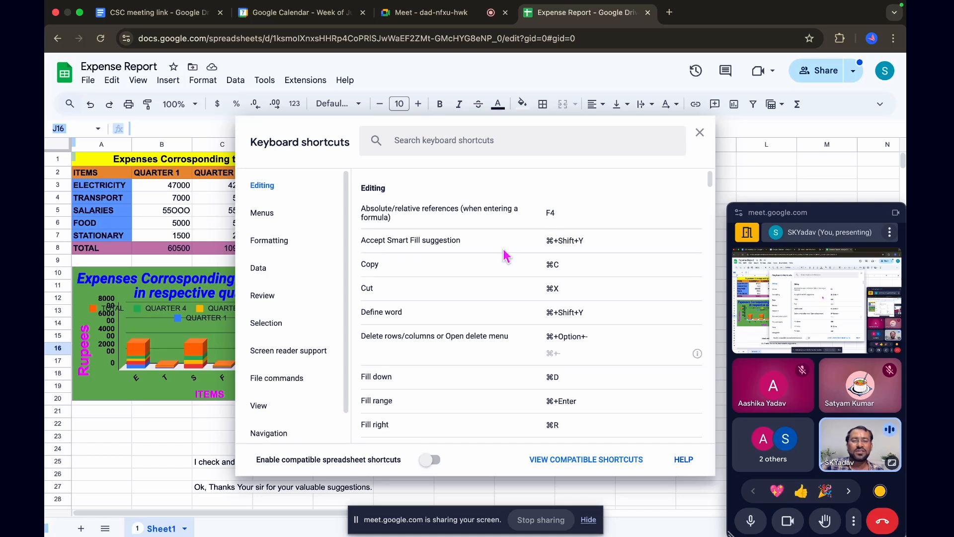
scroll(465, 275, "down", 1)
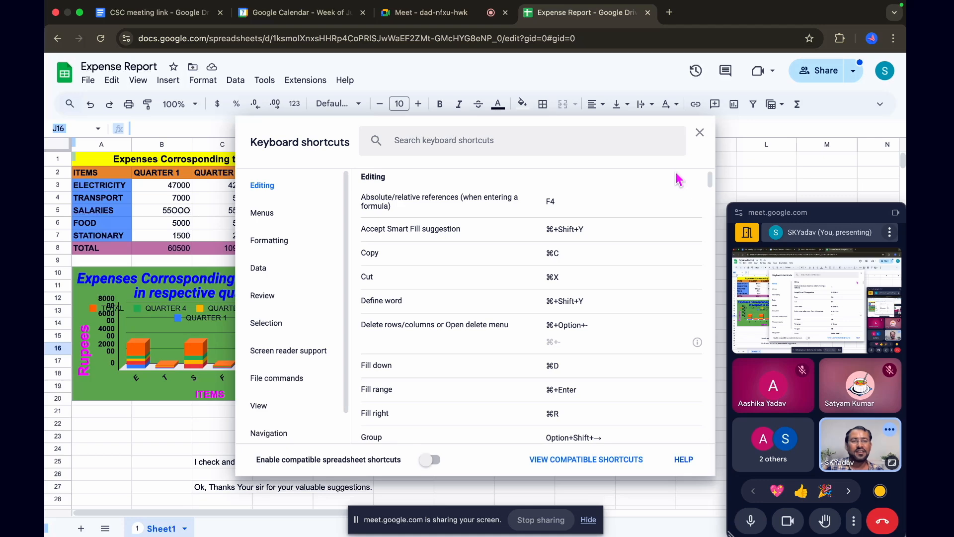
left_click(700, 132)
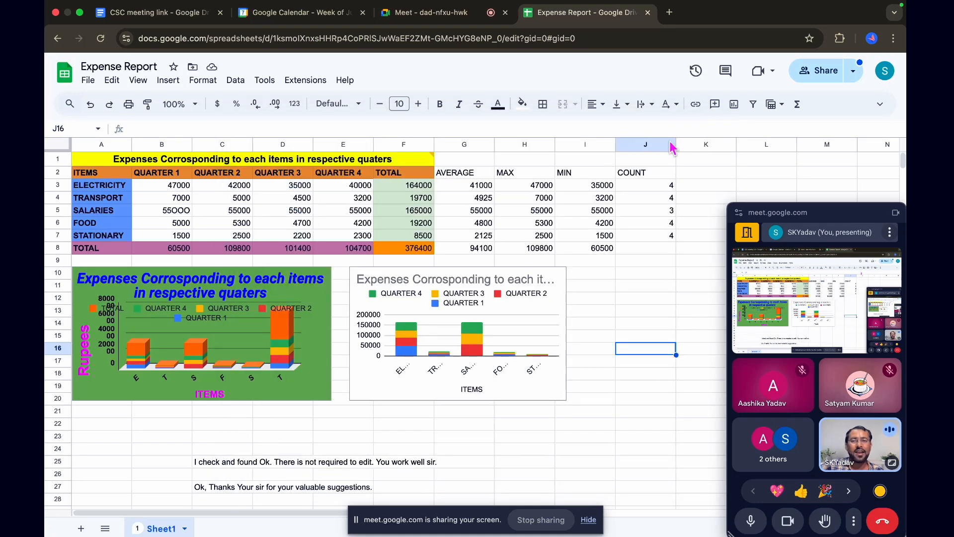
Reopen the spreadsheet's keyboard shortcuts help and skim the Editing list down to the Menus section and back to its start
left_click(345, 80)
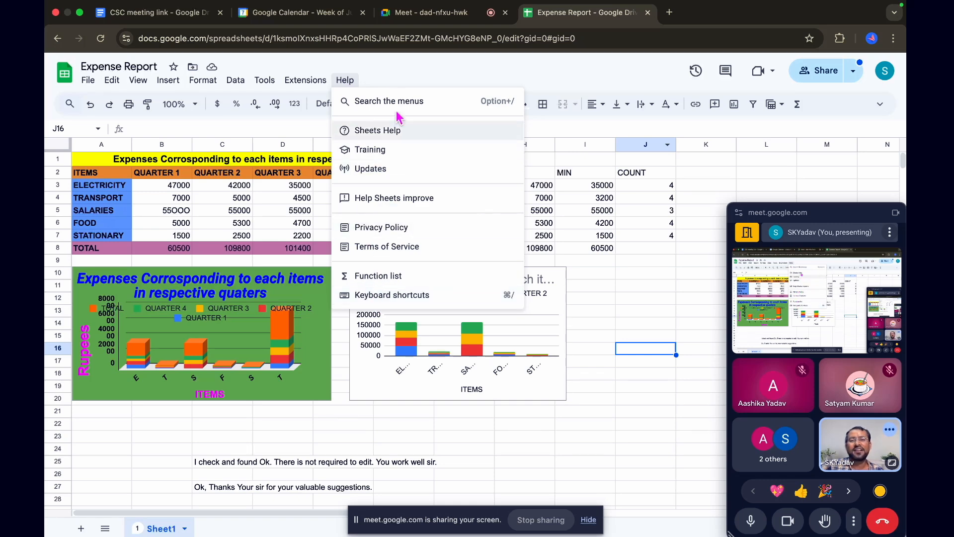
left_click(344, 79)
left_click(345, 82)
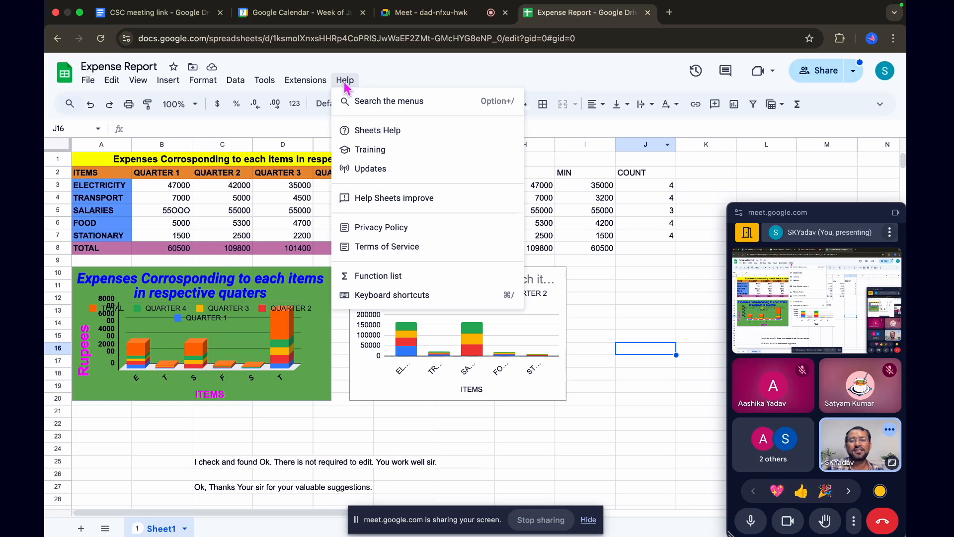
left_click(402, 298)
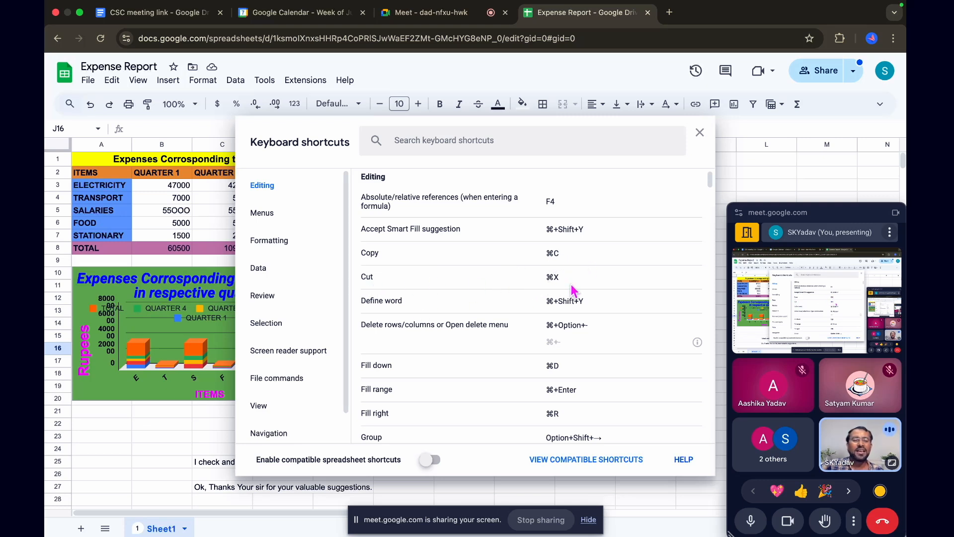
scroll(535, 312, "down", 1)
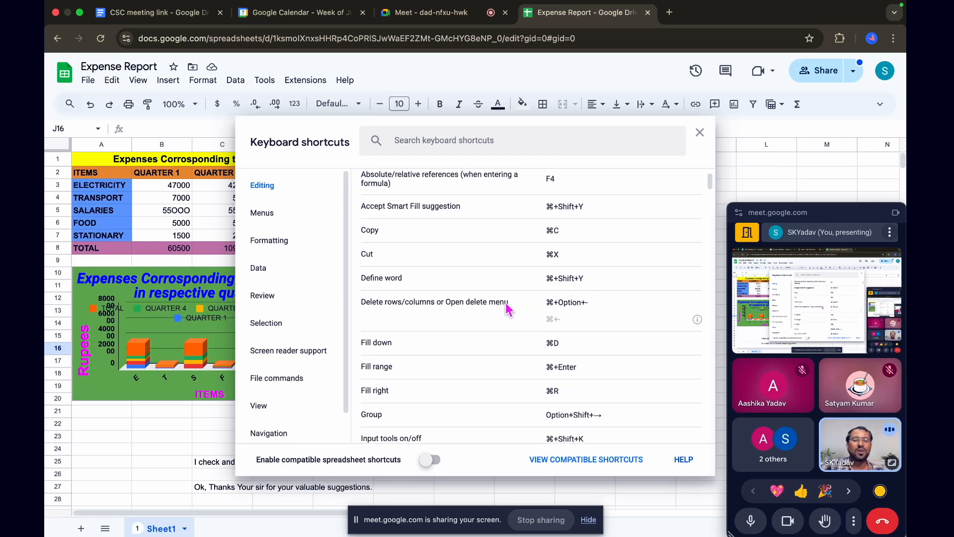
scroll(510, 313, "down", 1)
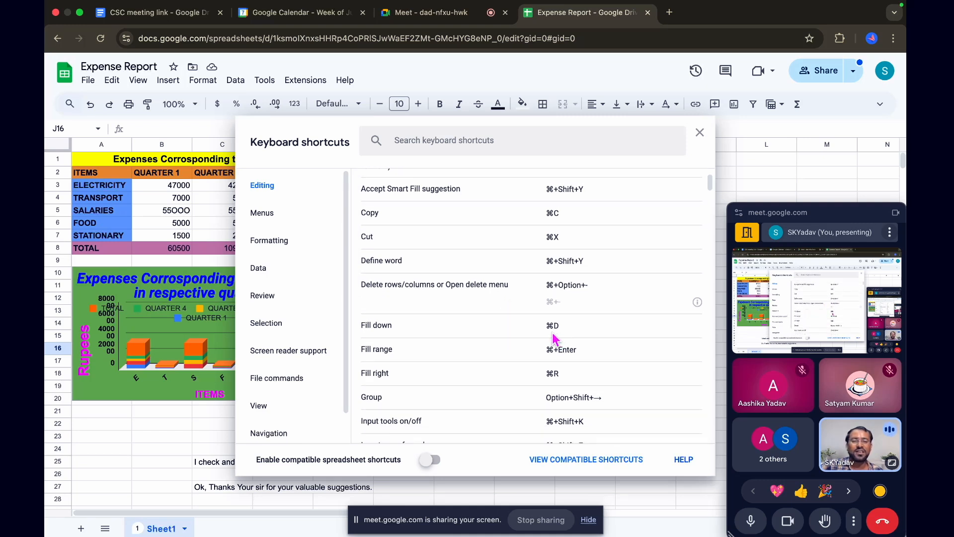
scroll(510, 376, "down", 10)
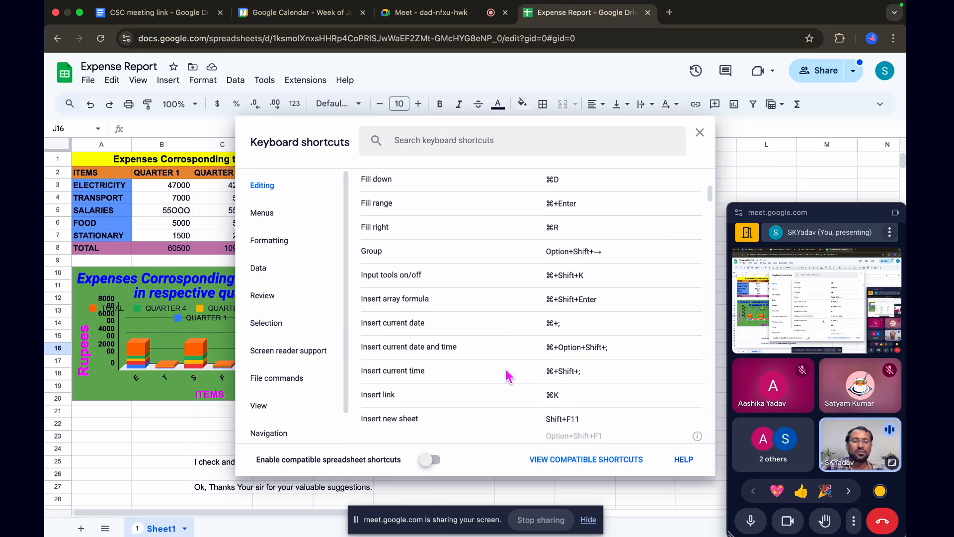
scroll(510, 376, "down", 10)
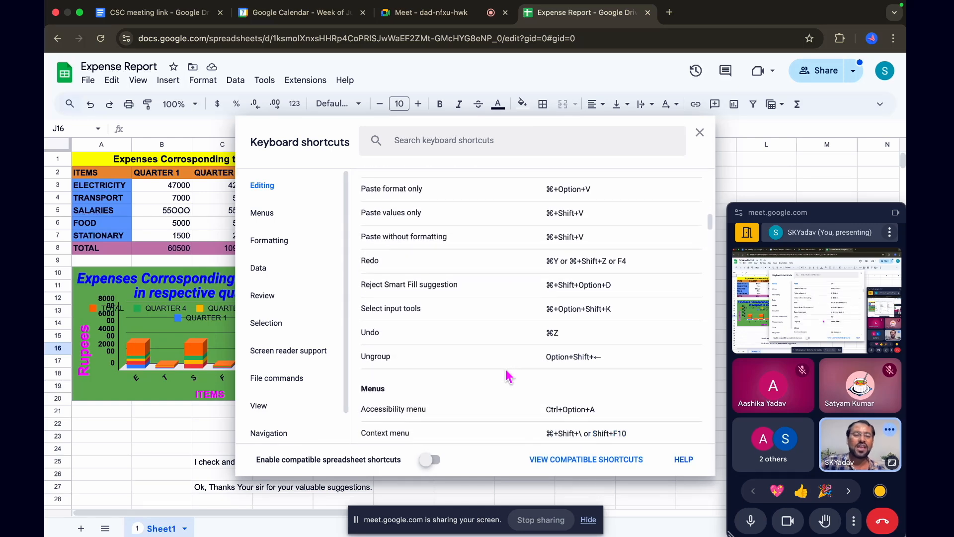
scroll(510, 376, "down", 1)
scroll(509, 377, "down", 3)
scroll(509, 377, "up", 15)
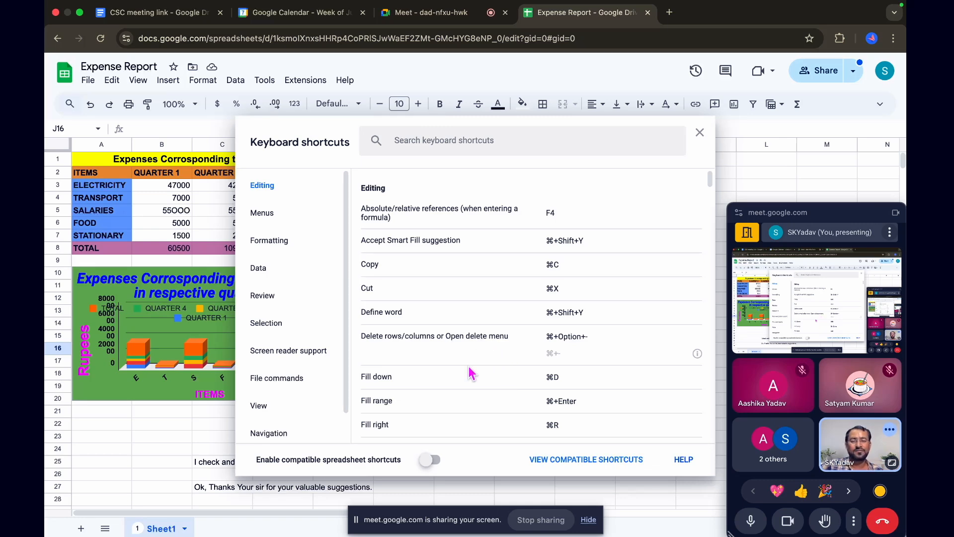
Read through the Editing shortcuts one by one, from Copy and Cut to Paste, Redo and Undo
scroll(468, 374, "down", 3)
scroll(469, 373, "up", 3)
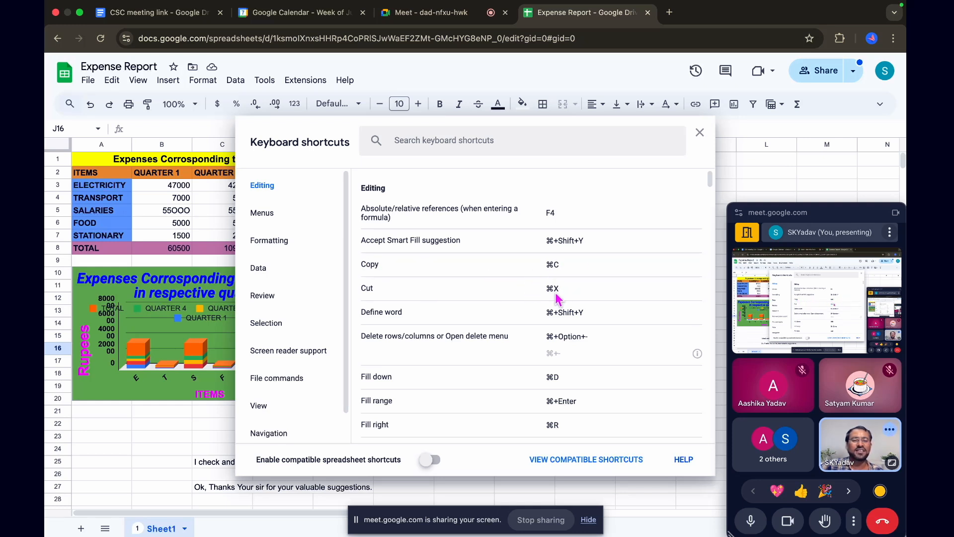
scroll(505, 378, "down", 5)
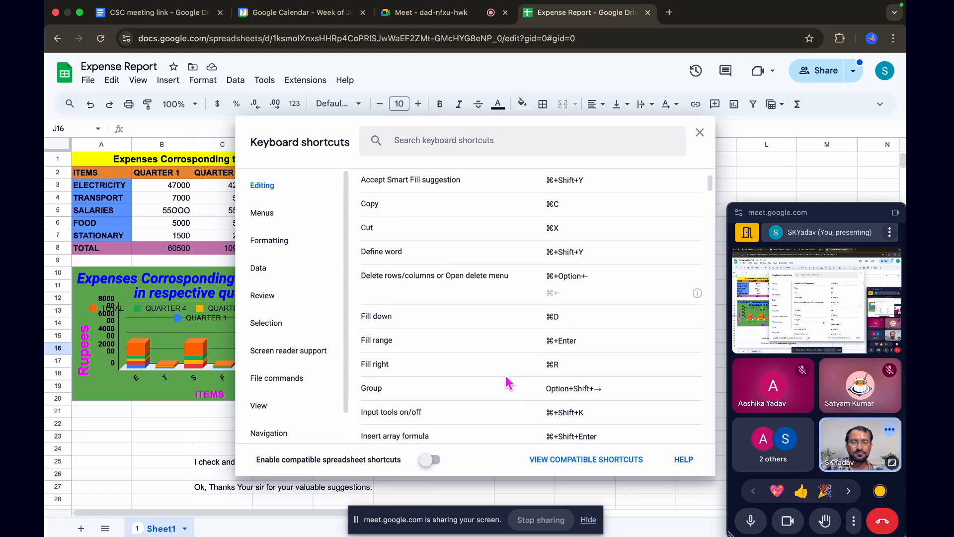
scroll(506, 377, "down", 5)
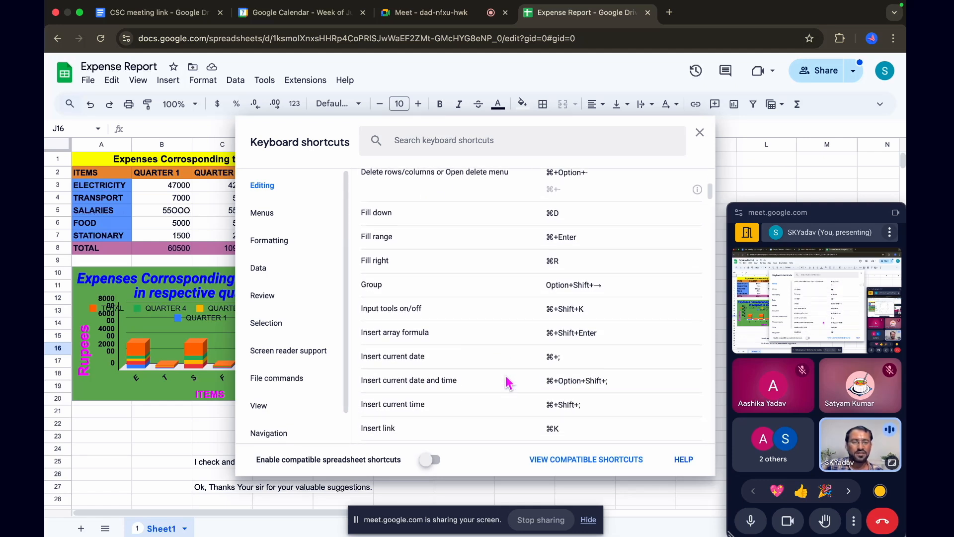
scroll(508, 383, "down", 1)
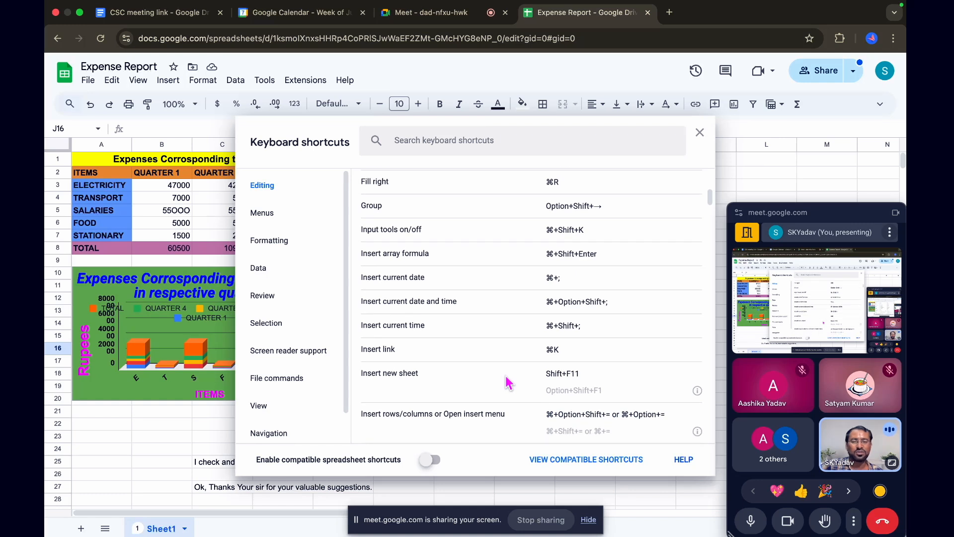
scroll(506, 378, "down", 4)
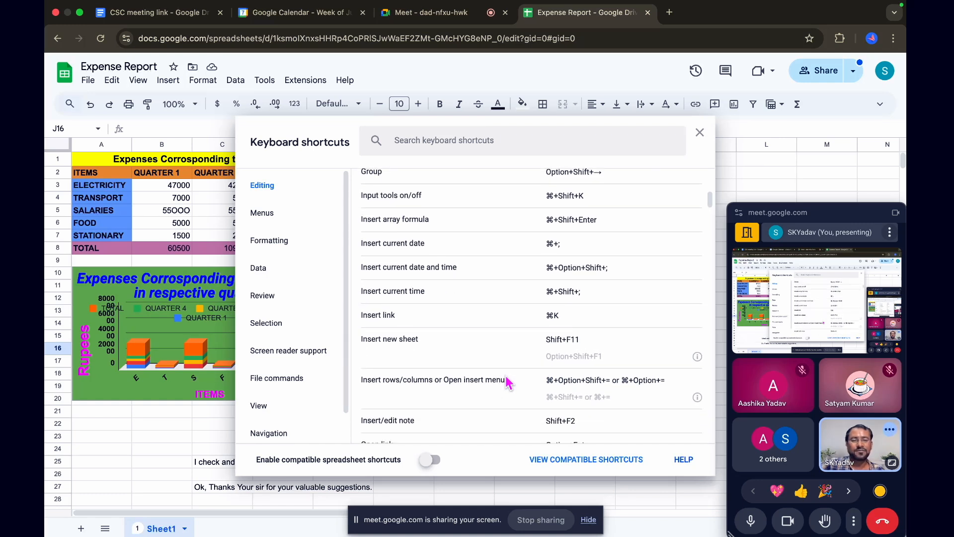
scroll(505, 376, "down", 3)
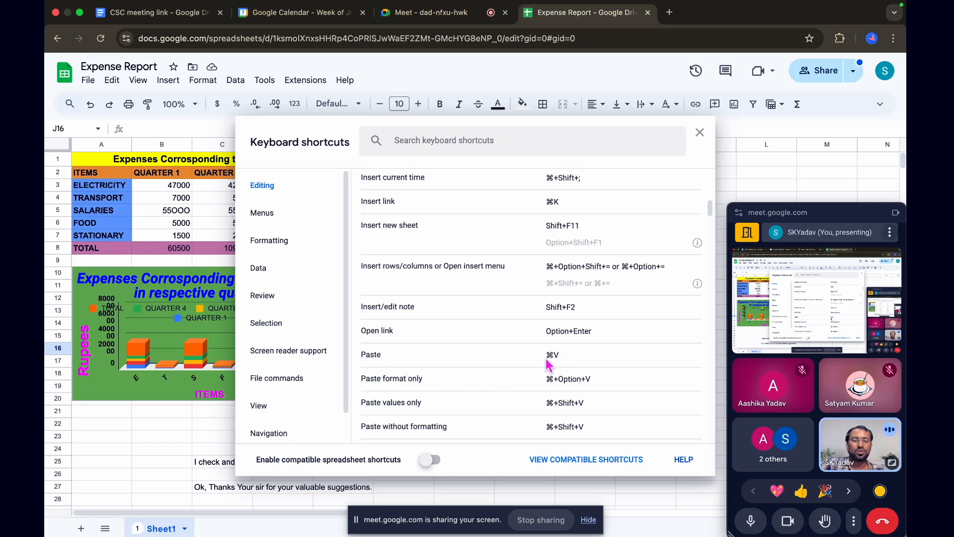
scroll(548, 365, "down", 3)
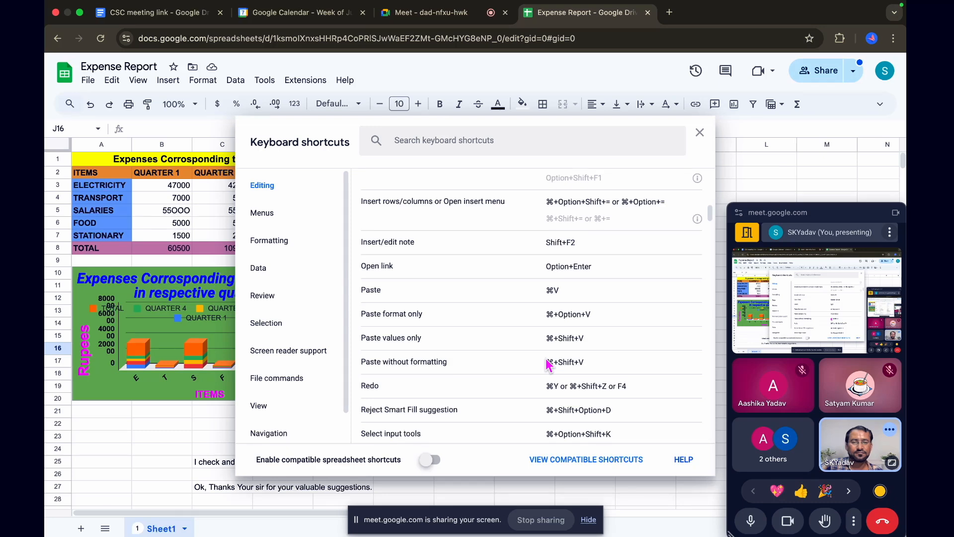
scroll(548, 365, "down", 2)
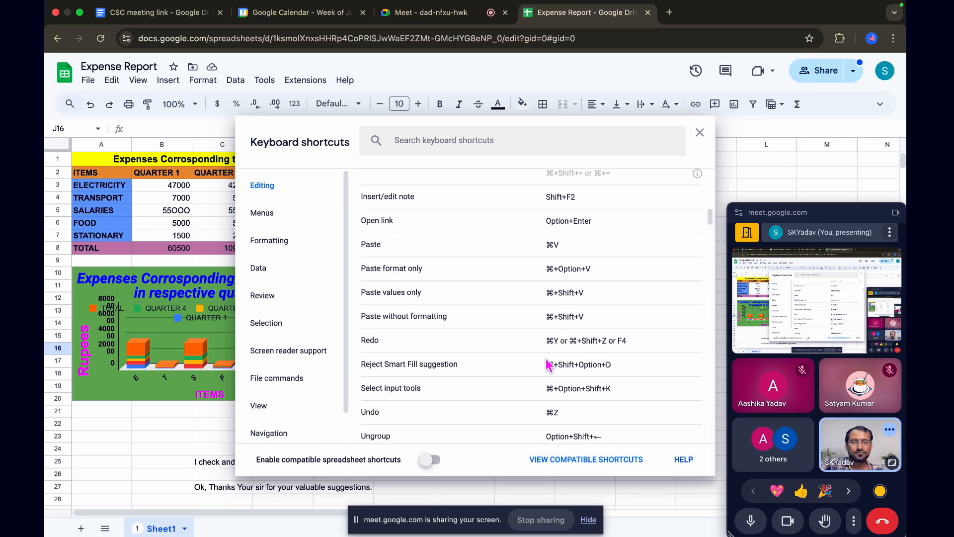
scroll(549, 365, "down", 1)
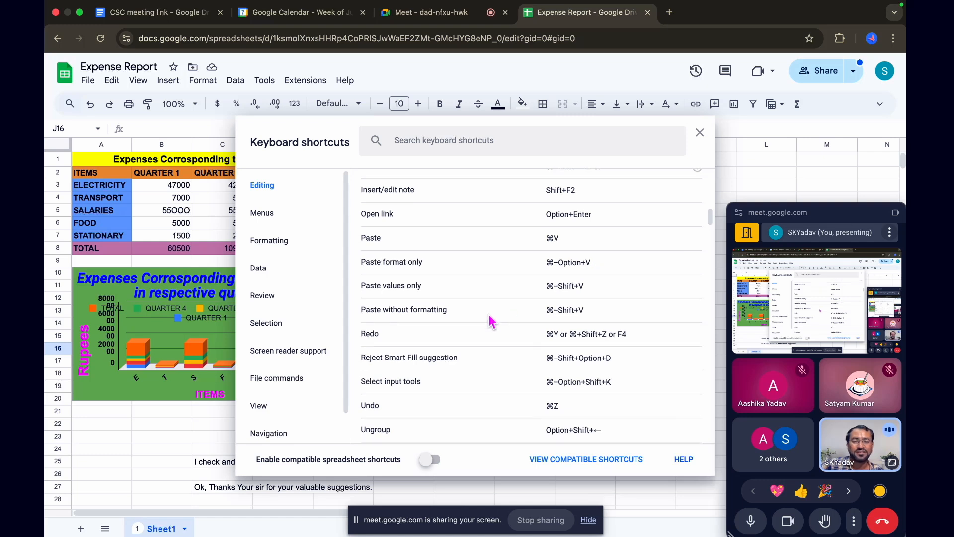
scroll(490, 321, "down", 2)
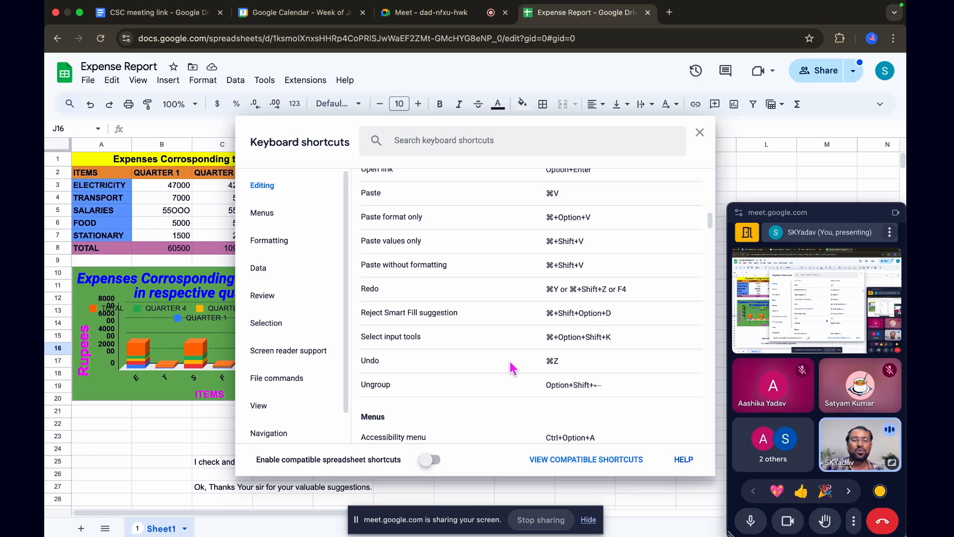
Look past the Undo entry into the Menus shortcuts, and return to the start of the Editing list
scroll(506, 363, "down", 1)
scroll(505, 364, "up", 2)
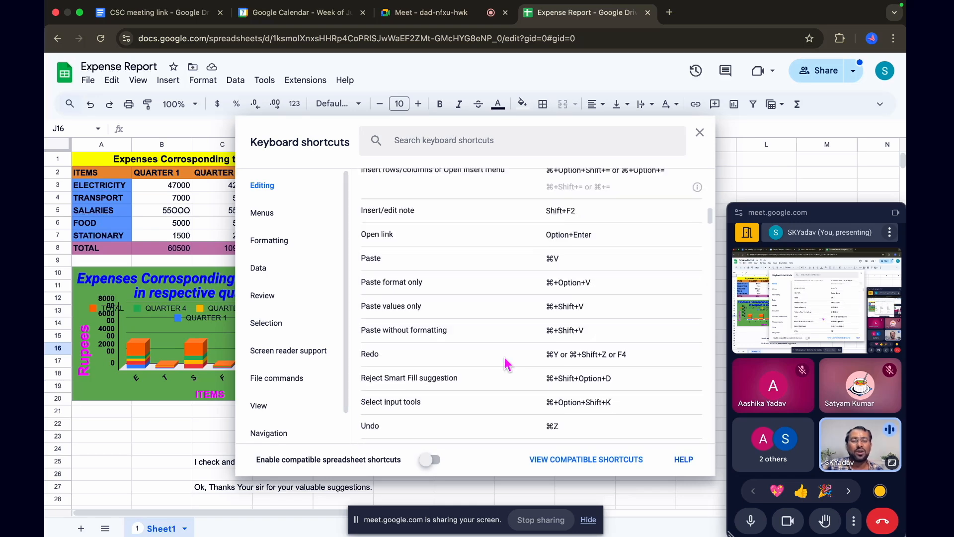
scroll(505, 364, "down", 5)
scroll(507, 365, "down", 3)
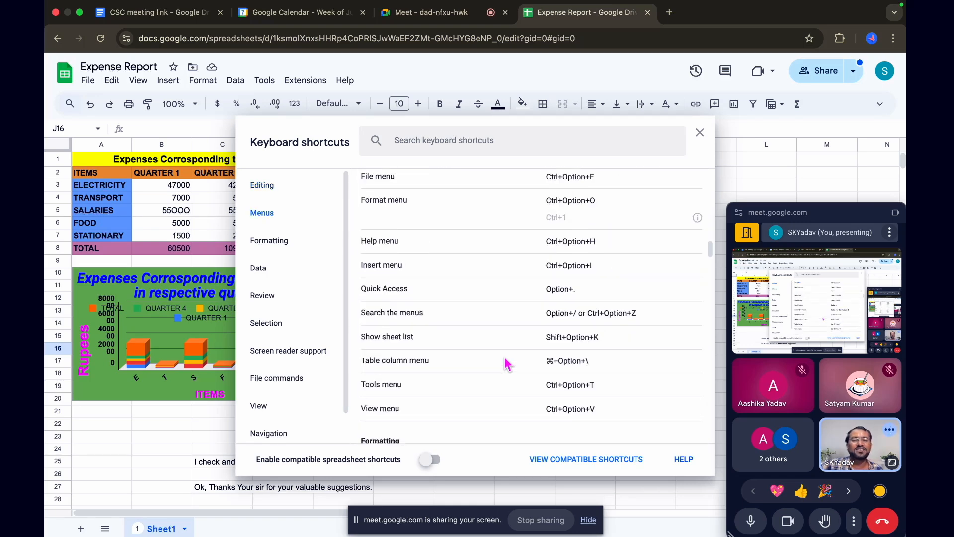
scroll(507, 365, "up", 10)
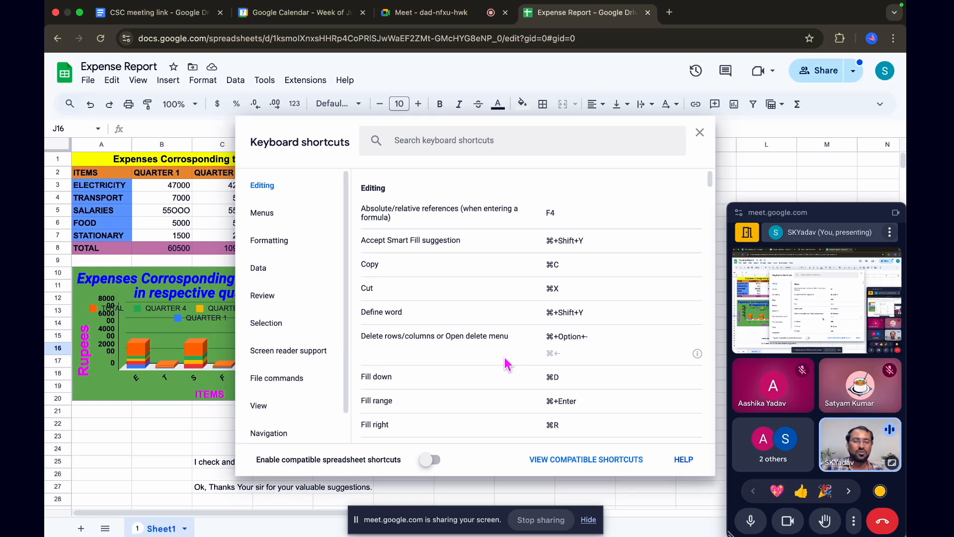
scroll(505, 336, "down", 2)
scroll(505, 337, "up", 2)
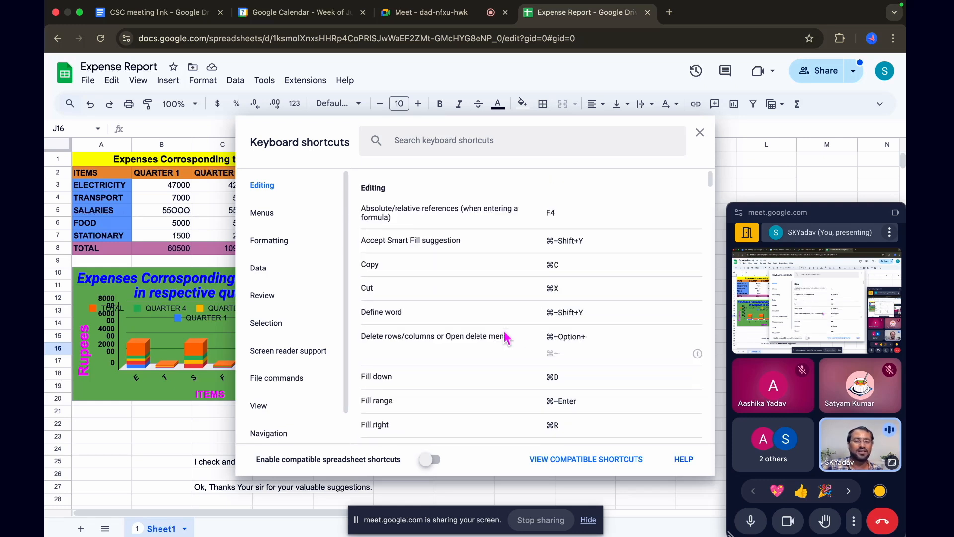
Go through the shortcut categories in order, showing Menus, Formatting, Data, Review and Selection
scroll(488, 372, "down", 1)
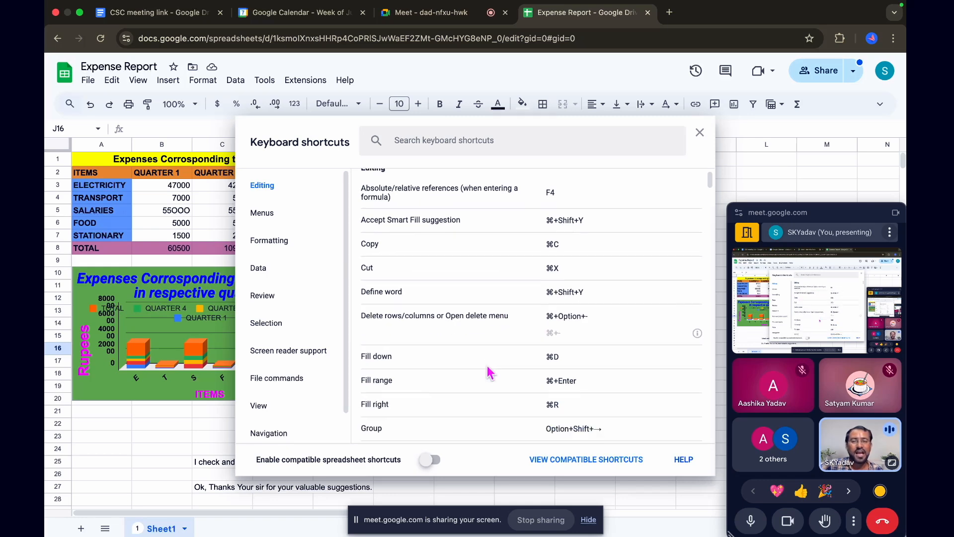
scroll(463, 333, "down", 3)
scroll(463, 333, "down", 15)
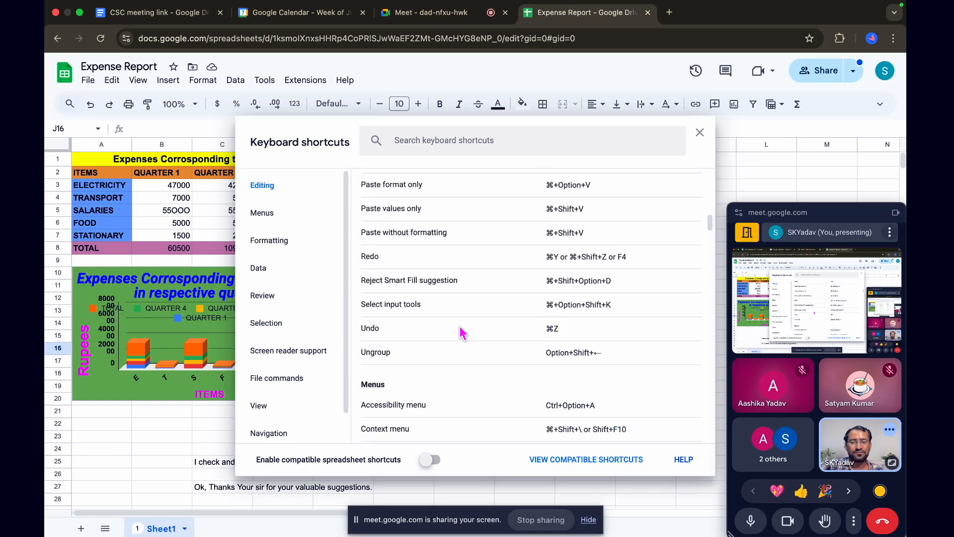
scroll(461, 332, "down", 5)
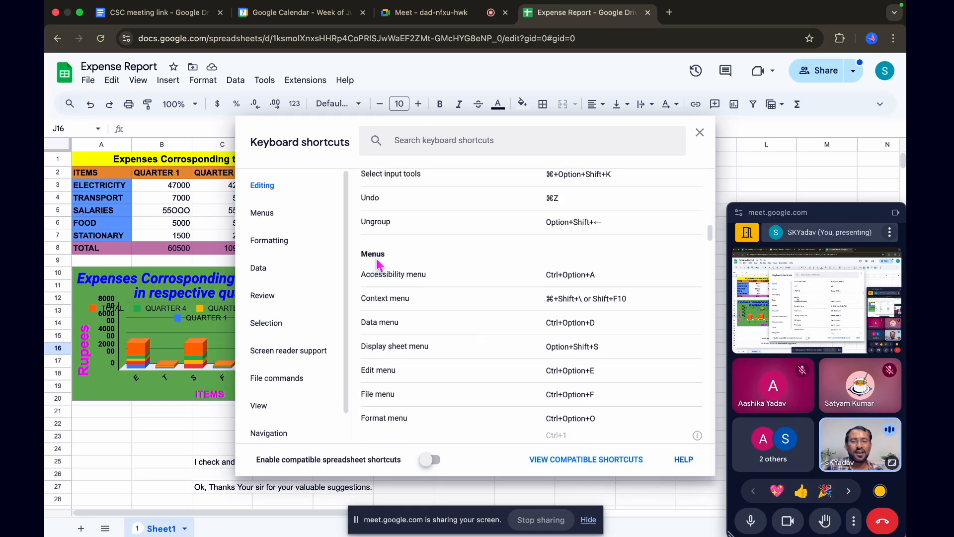
scroll(433, 312, "down", 3)
left_click(268, 218)
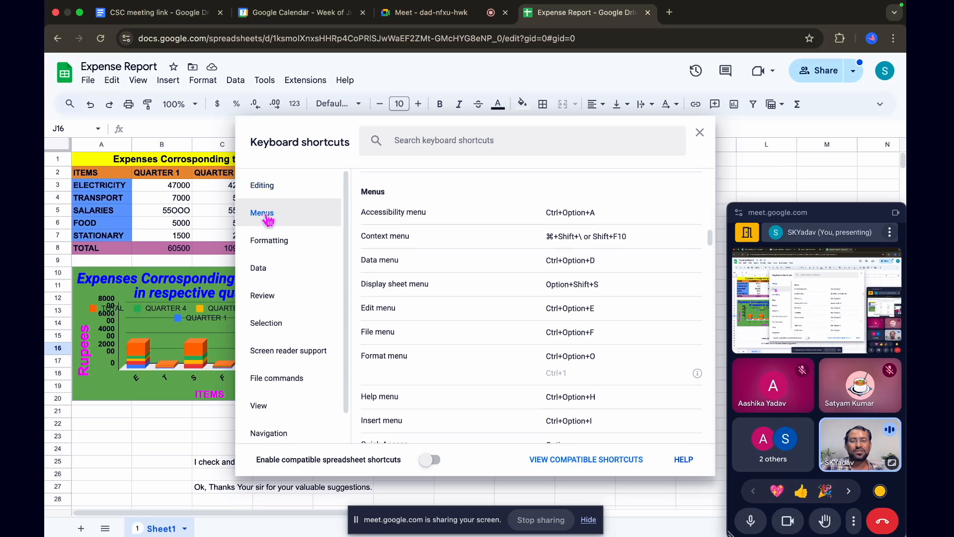
left_click(267, 241)
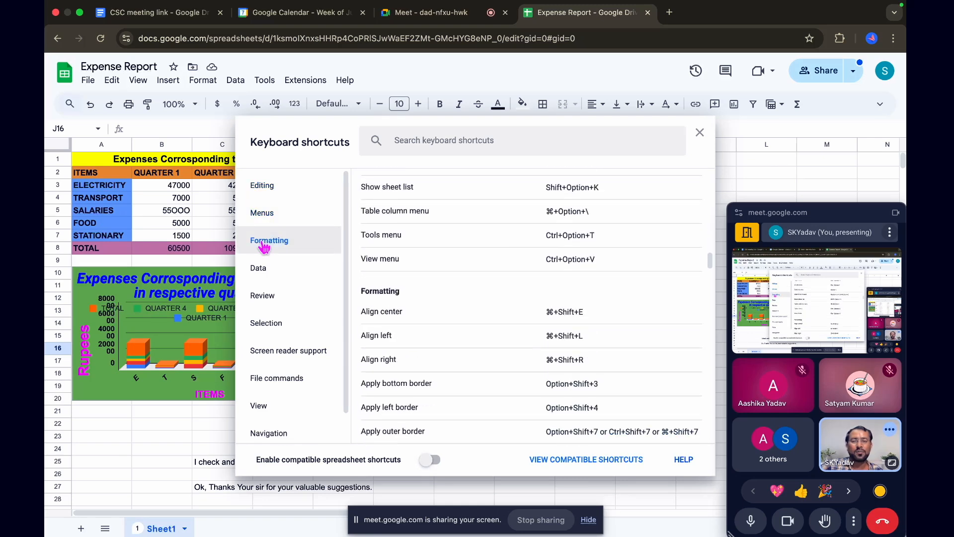
left_click(259, 268)
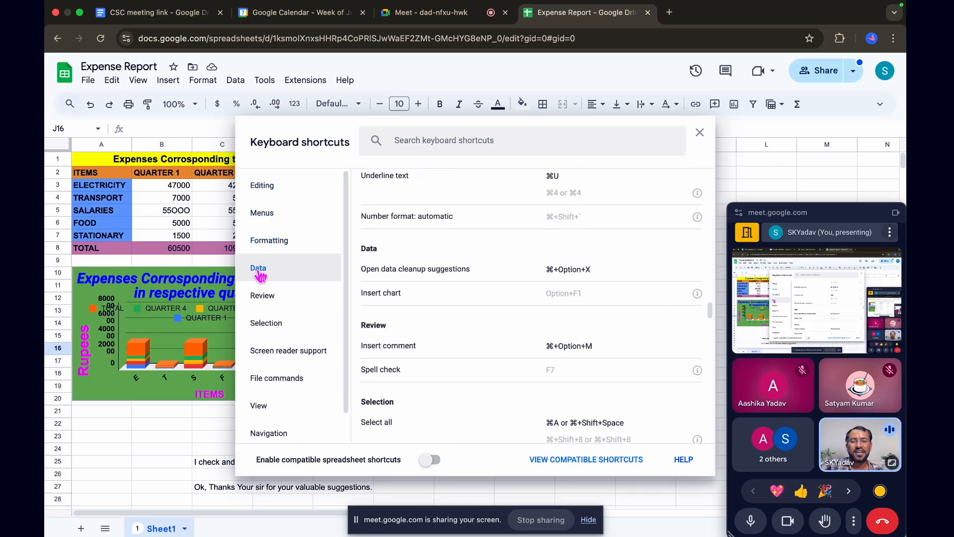
left_click(258, 298)
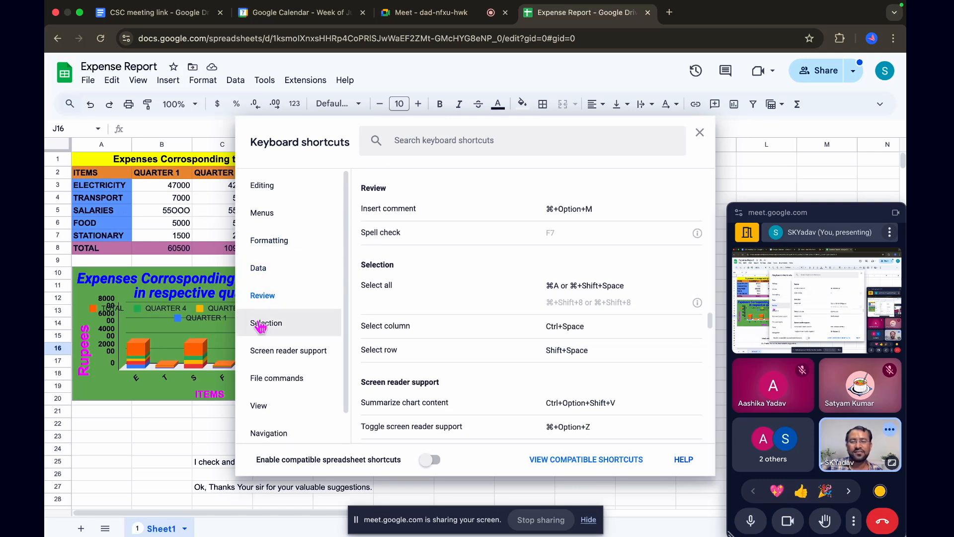
left_click(261, 326)
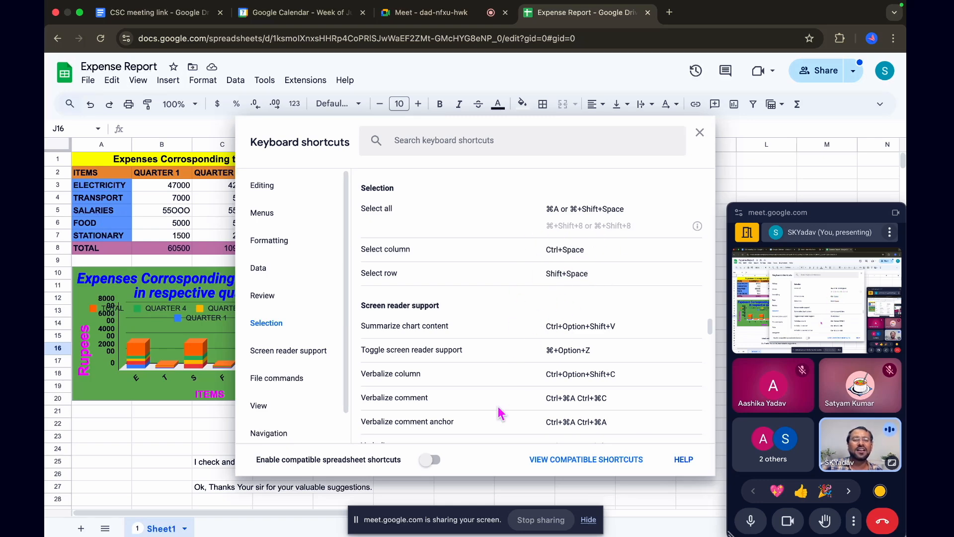
Look over the shortcuts from Selection down to Navigation, and go back to the start of the whole shortcut list
scroll(491, 337, "down", 1)
scroll(490, 338, "up", 5)
scroll(491, 337, "down", 3)
scroll(491, 337, "up", 10)
scroll(491, 337, "down", 12)
scroll(491, 337, "down", 15)
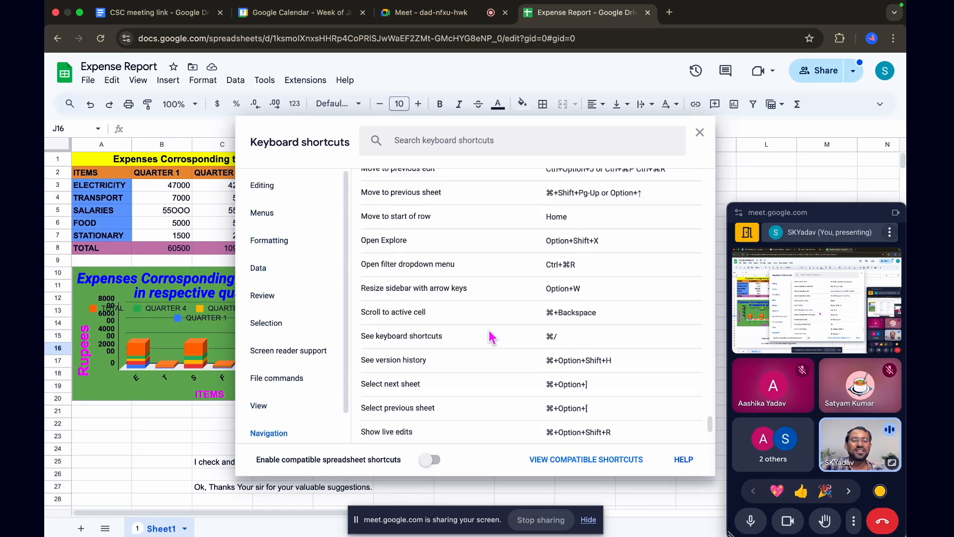
scroll(491, 337, "up", 20)
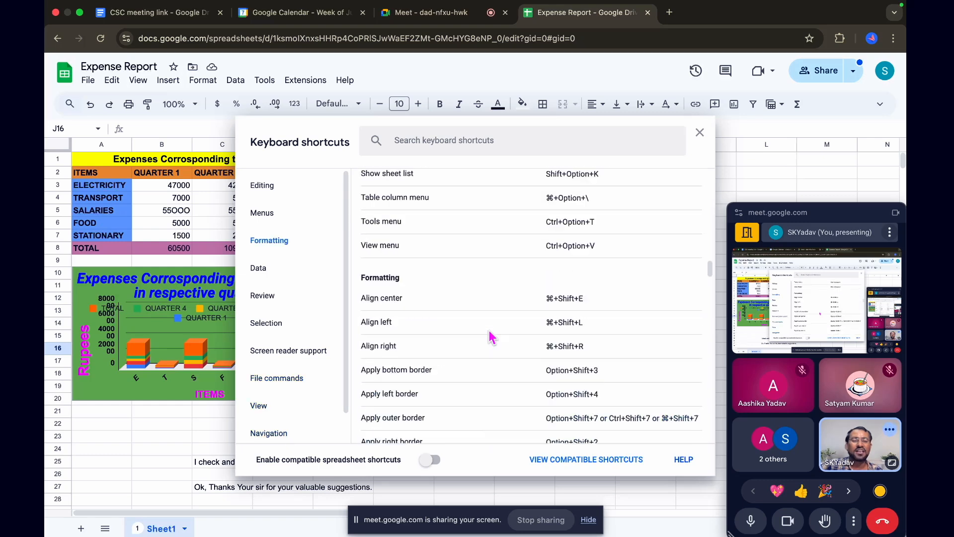
Examine the Formatting and Data shortcut categories, and return to the alignment and border shortcuts under Formatting
left_click(269, 243)
scroll(496, 353, "down", 5)
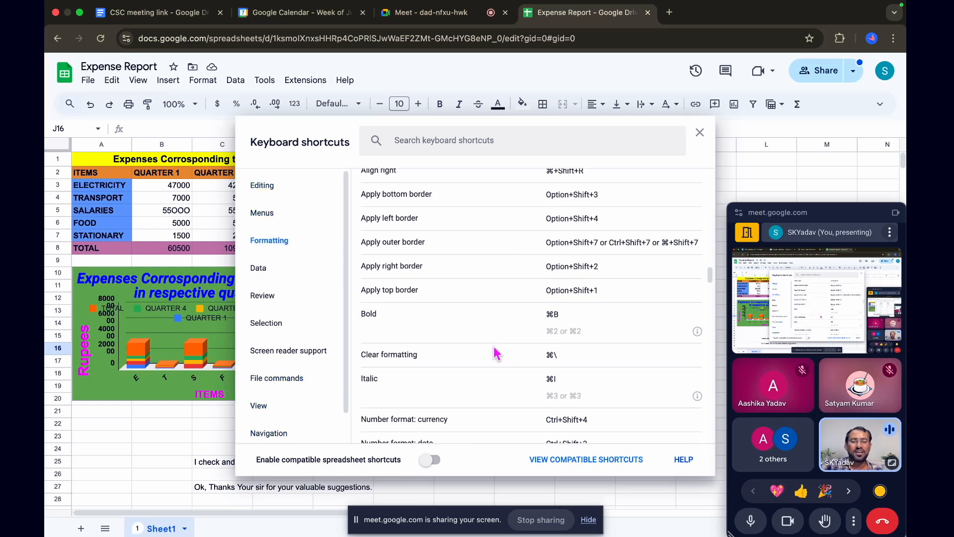
left_click(263, 273)
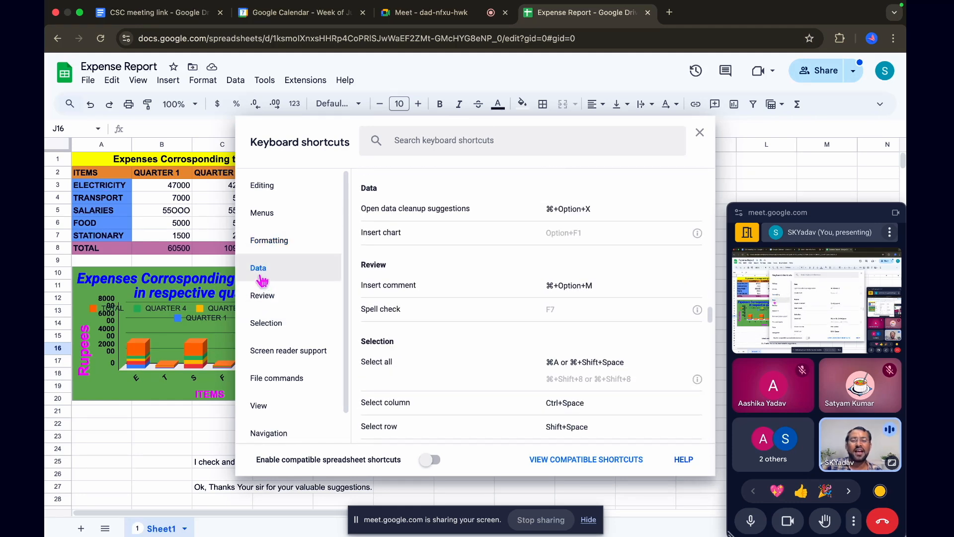
left_click(269, 242)
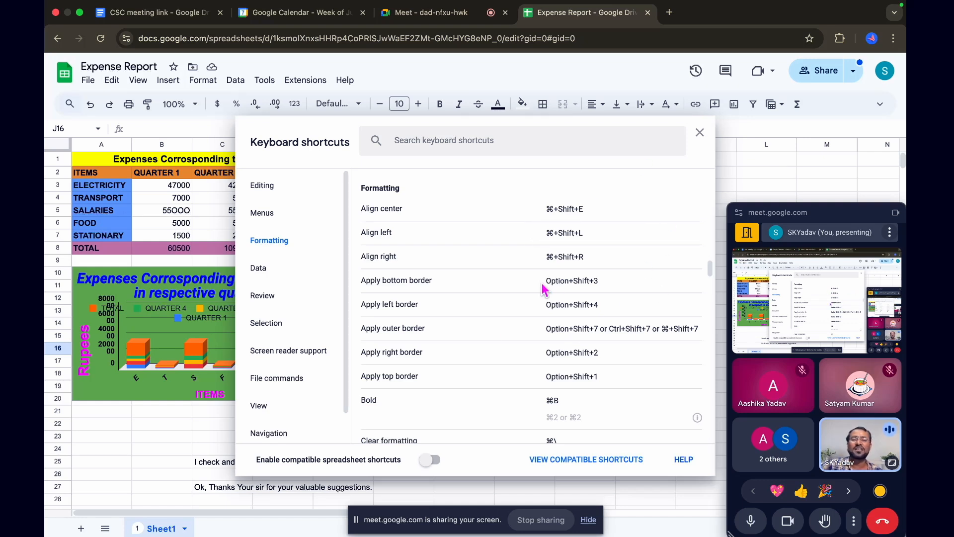
Go through the View shortcuts, including hiding and unhiding rows and columns, and continue to the Navigation category
left_click(260, 407)
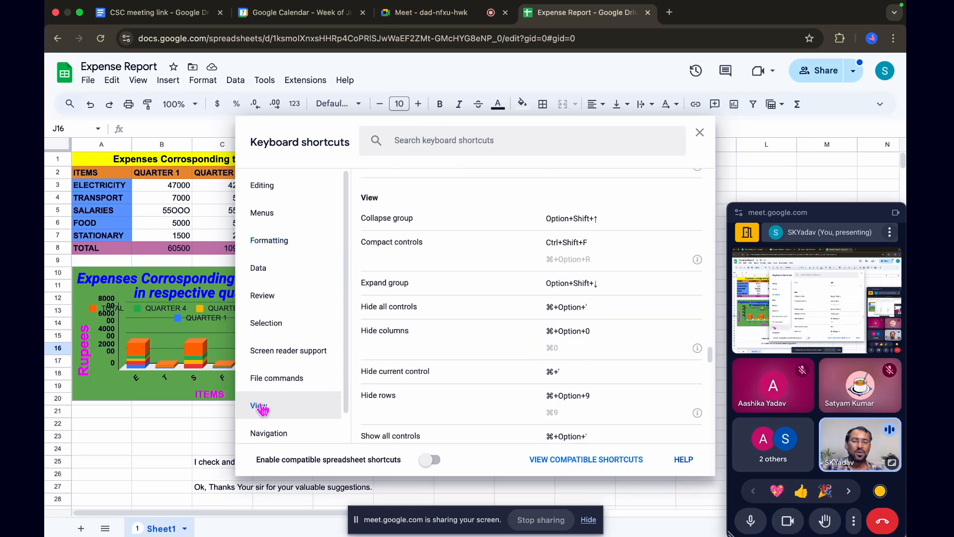
scroll(462, 401, "down", 4)
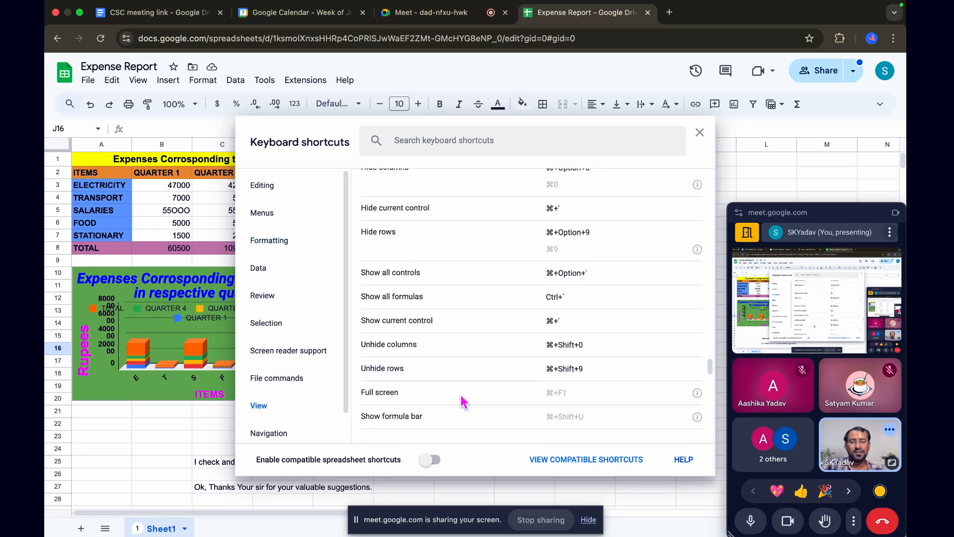
scroll(462, 402, "down", 1)
left_click(269, 434)
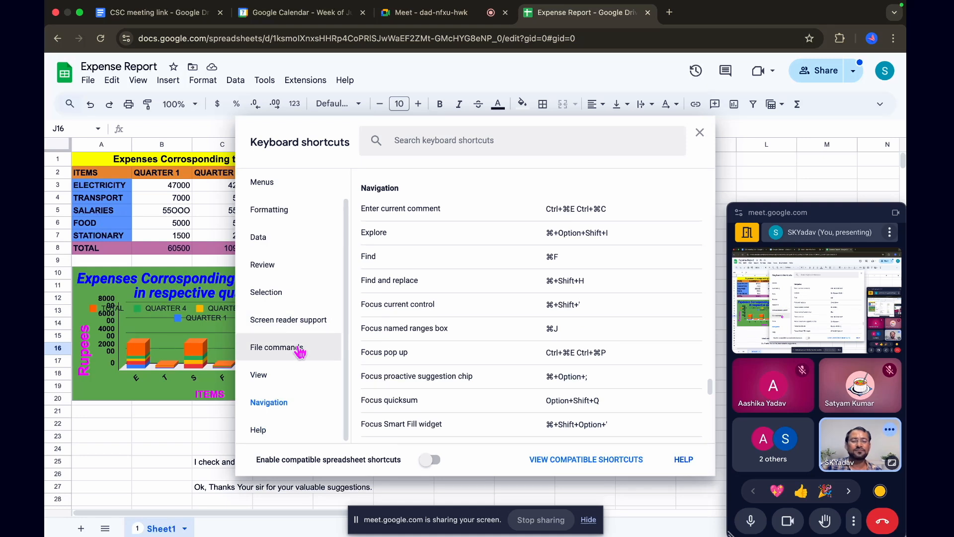
scroll(442, 334, "down", 1)
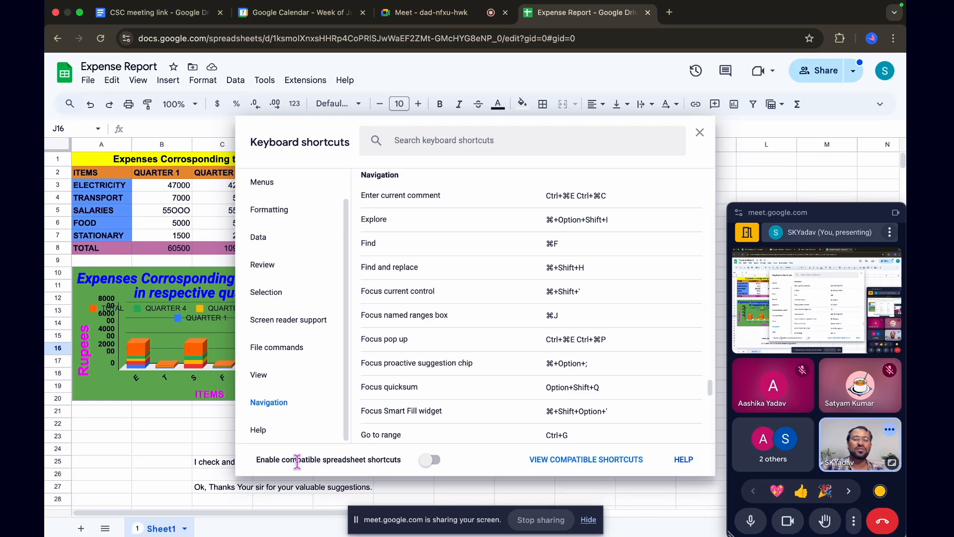
Enable compatible spreadsheet shortcuts and look over the shortcut list between Navigation and Review
left_click(426, 462)
scroll(416, 272, "up", 3)
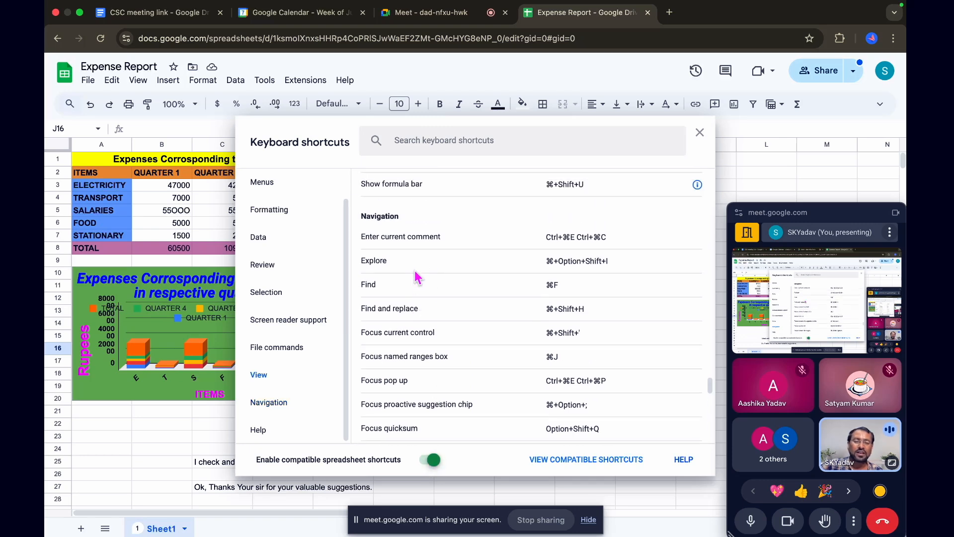
scroll(416, 277, "up", 10)
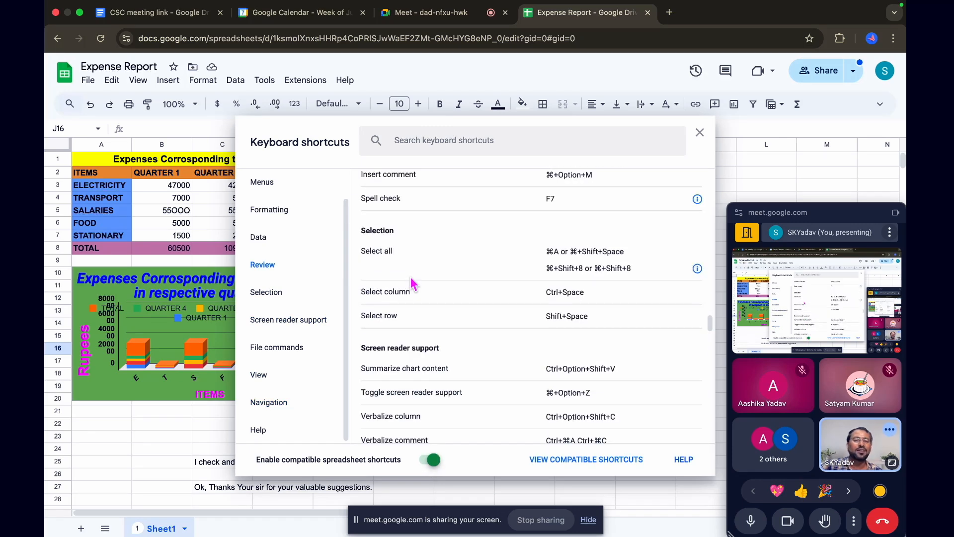
scroll(414, 284, "down", 10)
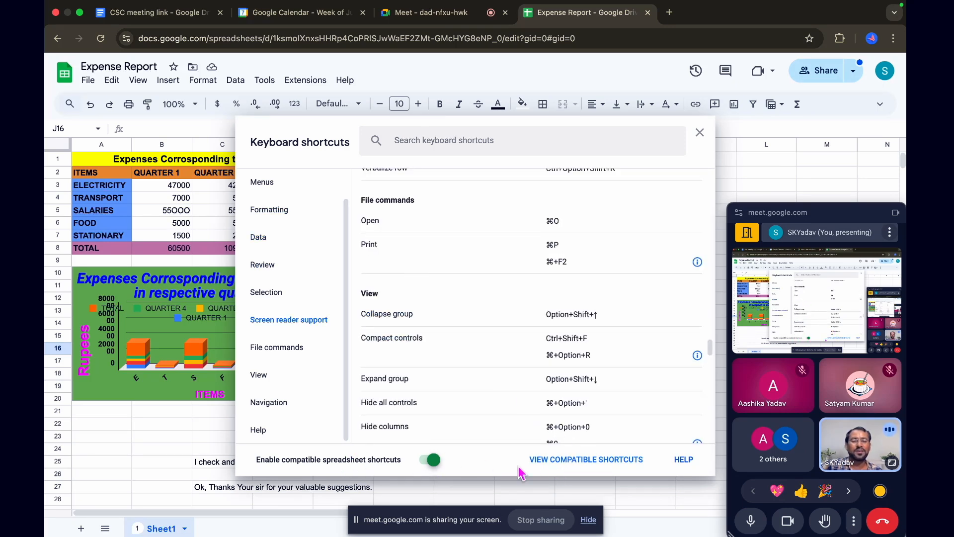
Show the list of compatible spreadsheet shortcuts and examine it from Editing and View down to Review
left_click(583, 460)
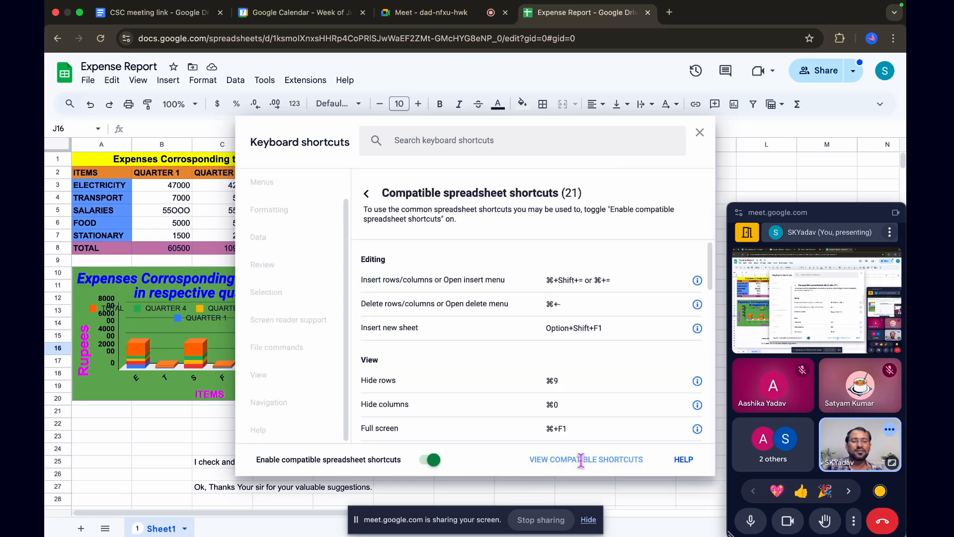
scroll(468, 363, "down", 5)
scroll(467, 363, "up", 5)
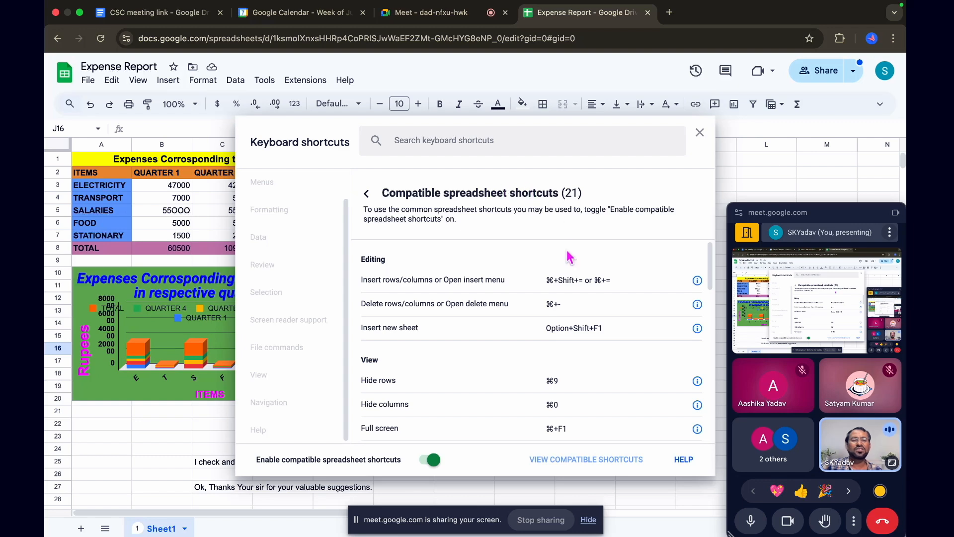
scroll(533, 341, "down", 5)
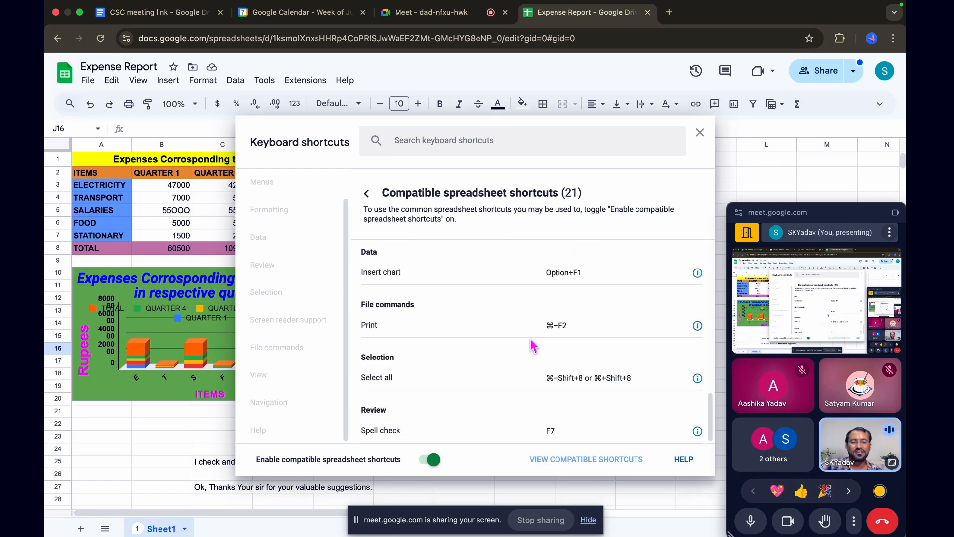
scroll(532, 345, "up", 5)
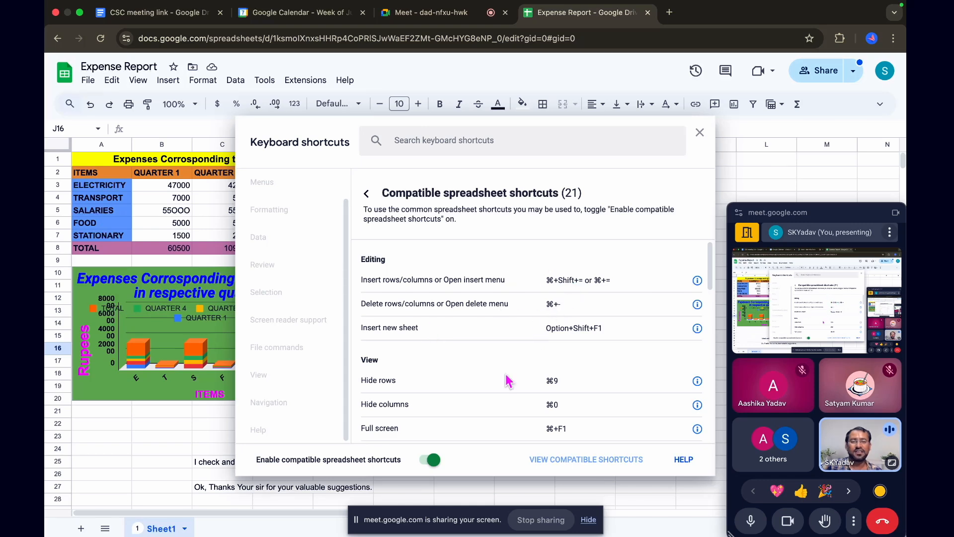
scroll(508, 380, "down", 3)
scroll(508, 381, "down", 5)
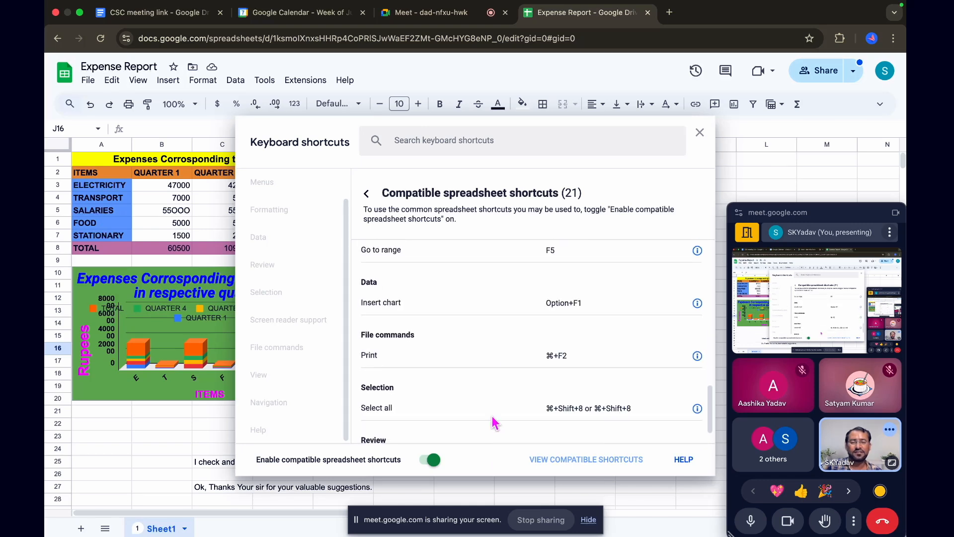
Turn compatible spreadsheet shortcuts off and go back to the full list to look over Editing, Menus and Formatting
left_click(438, 461)
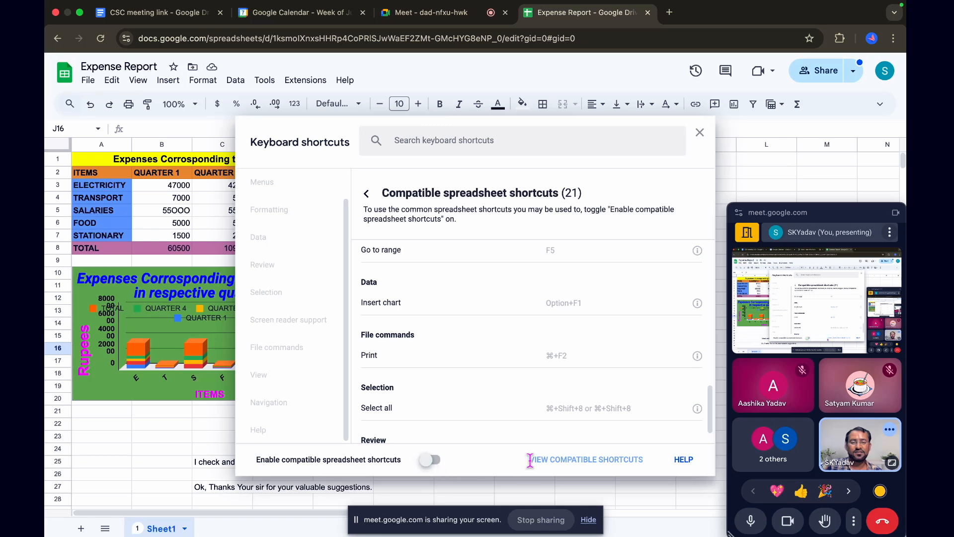
left_click(368, 196)
scroll(472, 386, "down", 10)
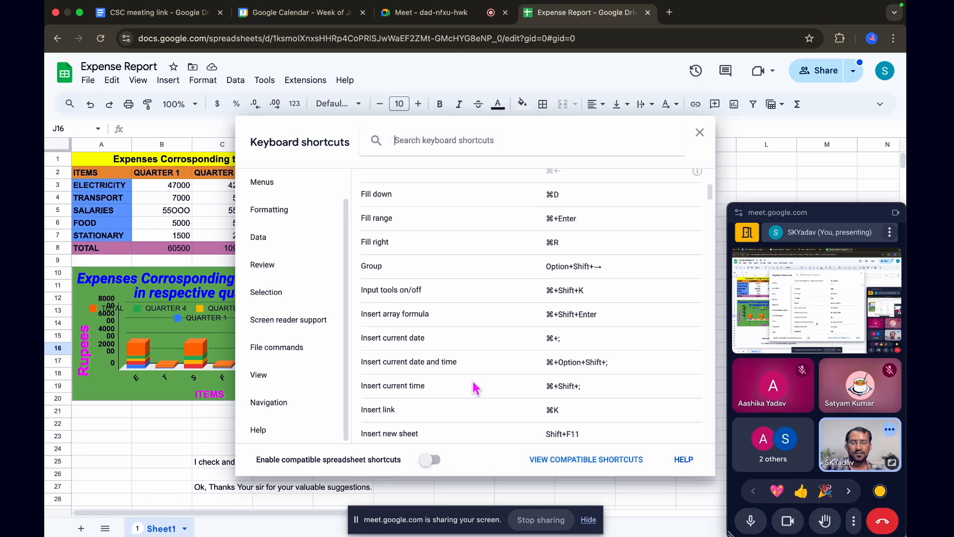
scroll(475, 387, "up", 5)
scroll(475, 388, "down", 15)
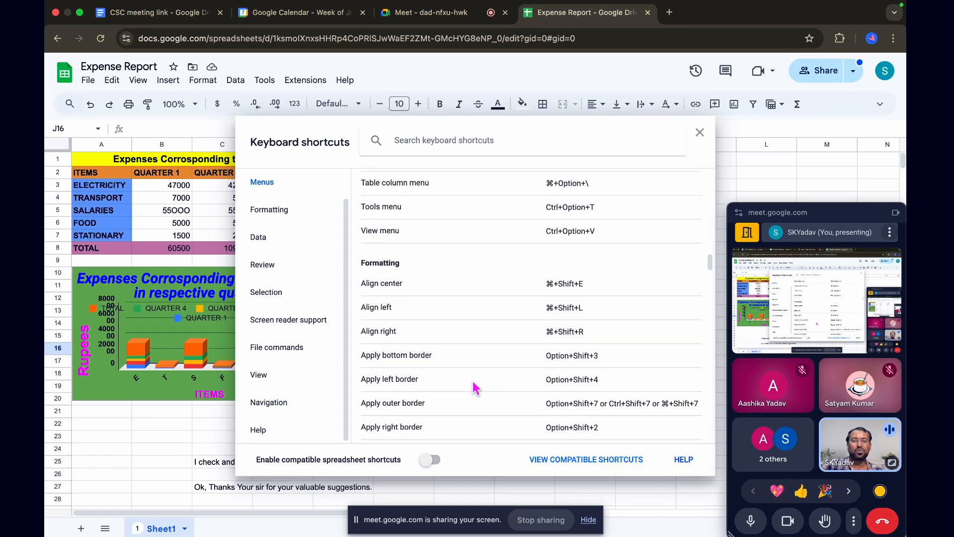
scroll(474, 387, "up", 5)
Search the keyboard shortcuts for "undo"
left_click(427, 137)
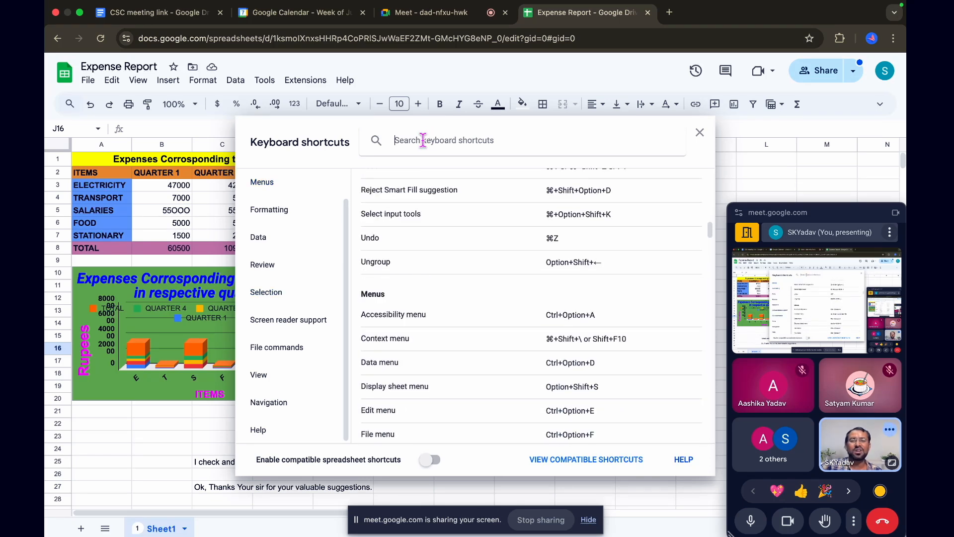
scroll(444, 301, "down", 15)
scroll(444, 302, "up", 20)
scroll(443, 302, "up", 2)
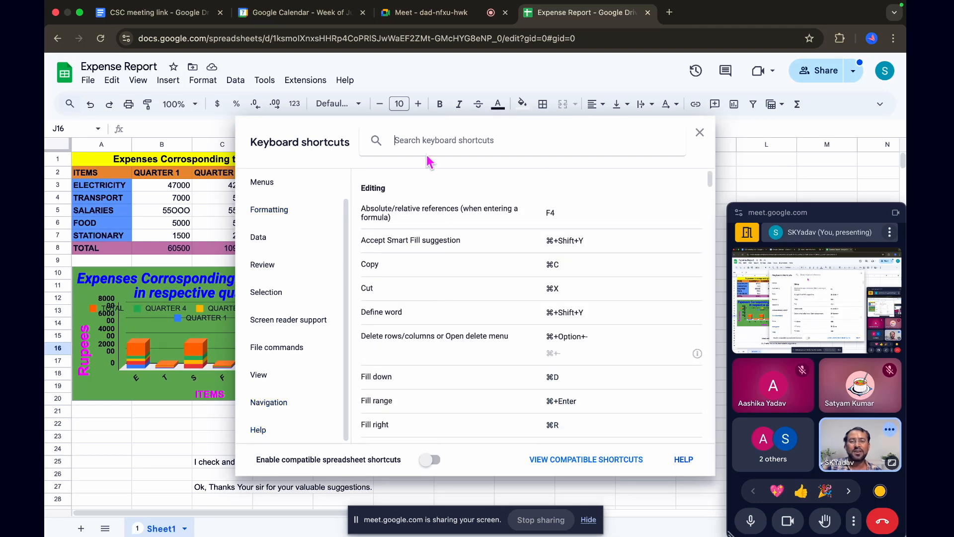
type("u")
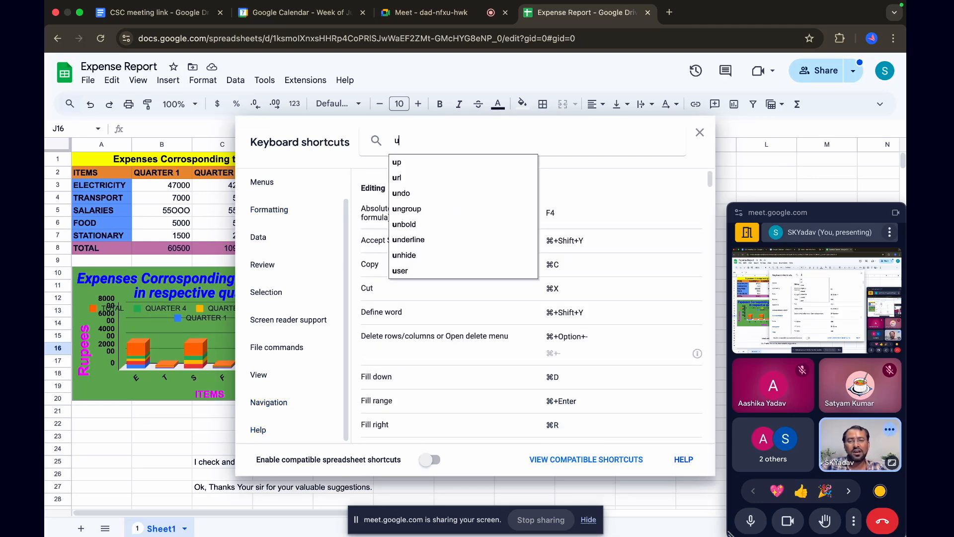
type("ndo")
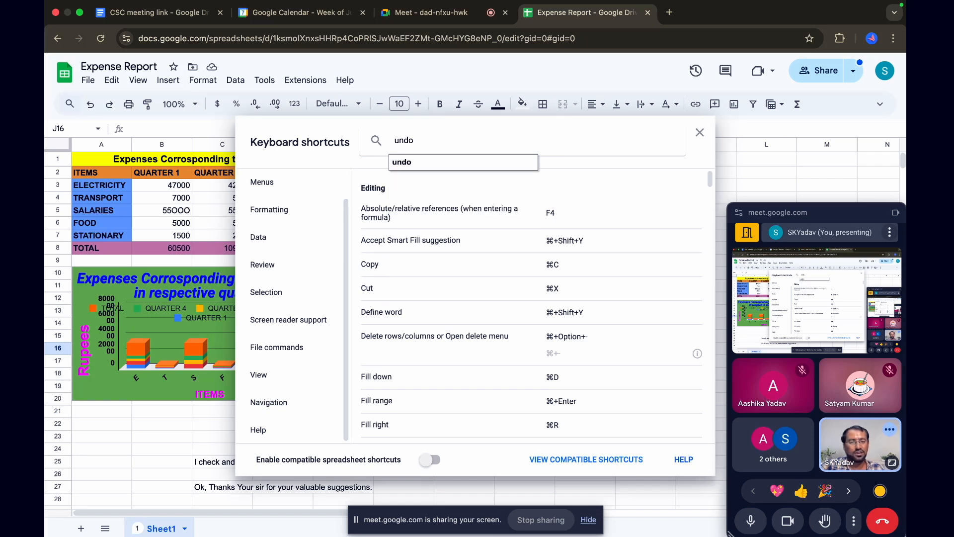
key("Return")
Replace the shortcut search term with "redo" and run the search
key("BackSpace")
key("BackSpace")
key("BackSpace")
key("BackSpace")
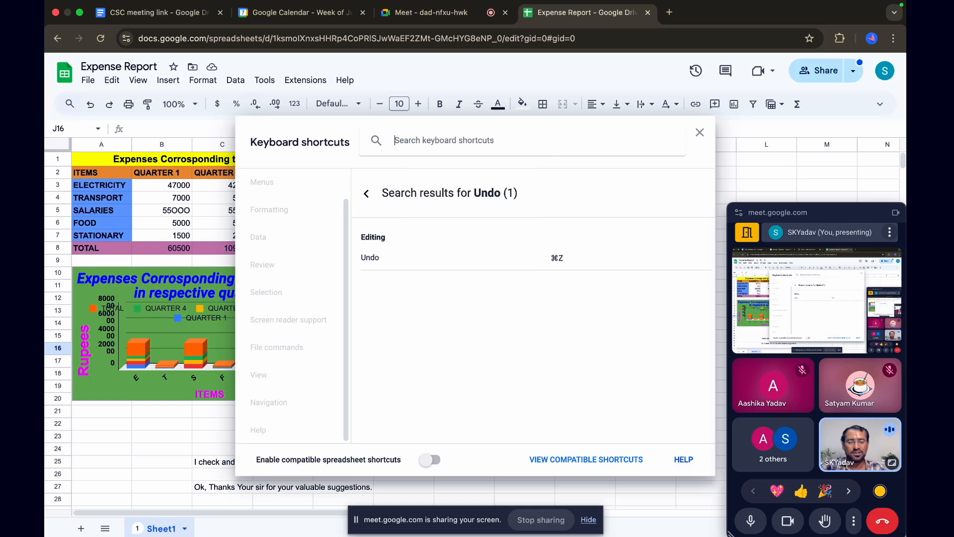
type("redo")
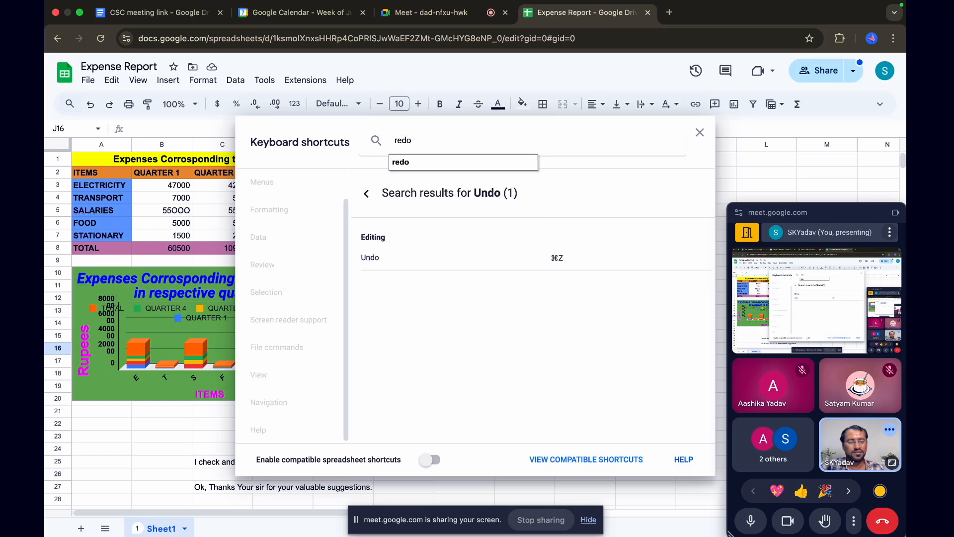
key("Return")
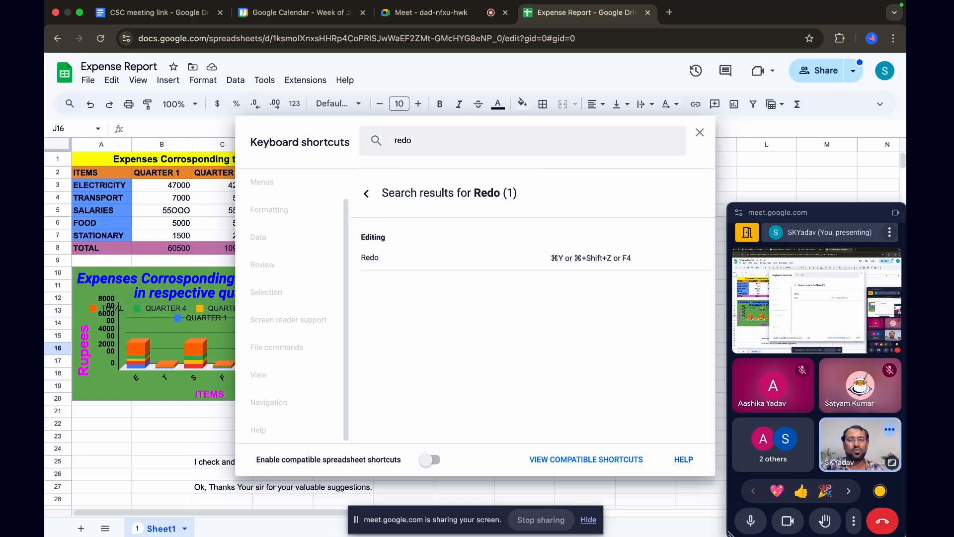
Search the keyboard shortcuts for "align" instead
left_click(434, 145)
key("BackSpace")
key("BackSpace")
key("BackSpace")
key("BackSpace")
type("align")
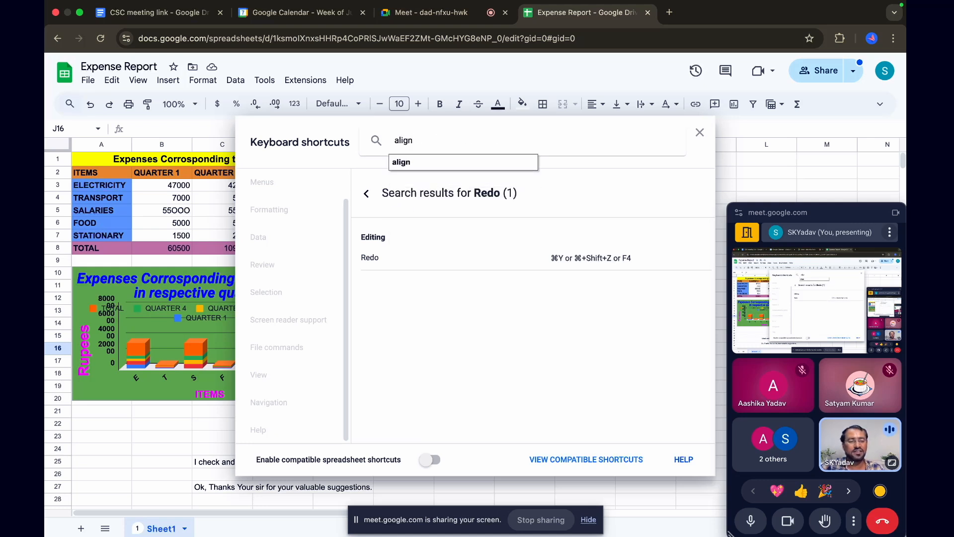
key("Return")
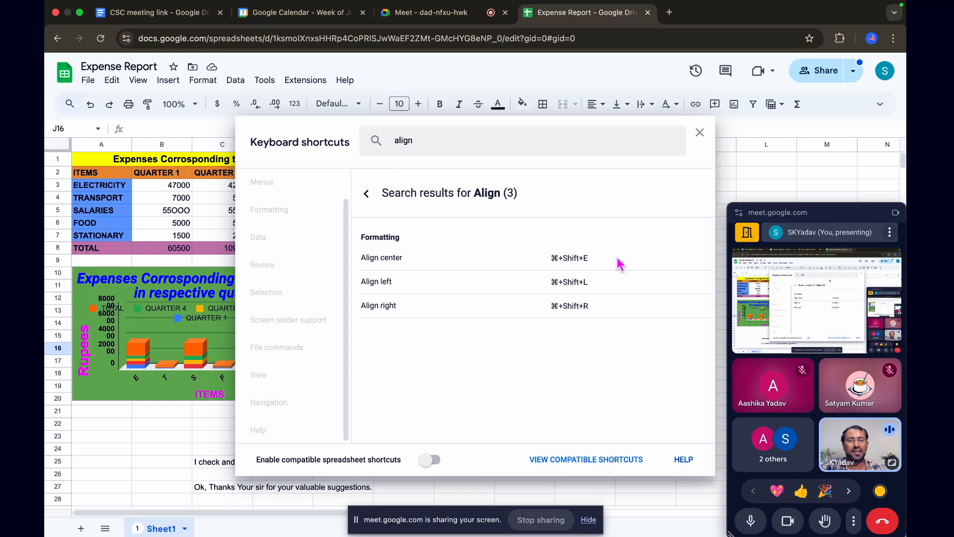
Clear the shortcut search and return from the results to the full shortcut list
left_click(431, 140)
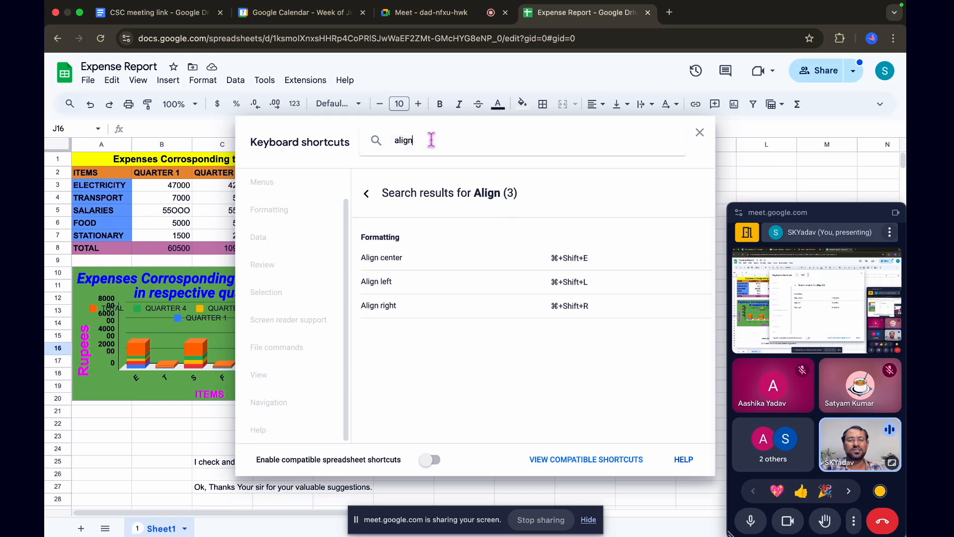
key("BackSpace")
key("BackSpace")
key("BackSpace")
key("BackSpace")
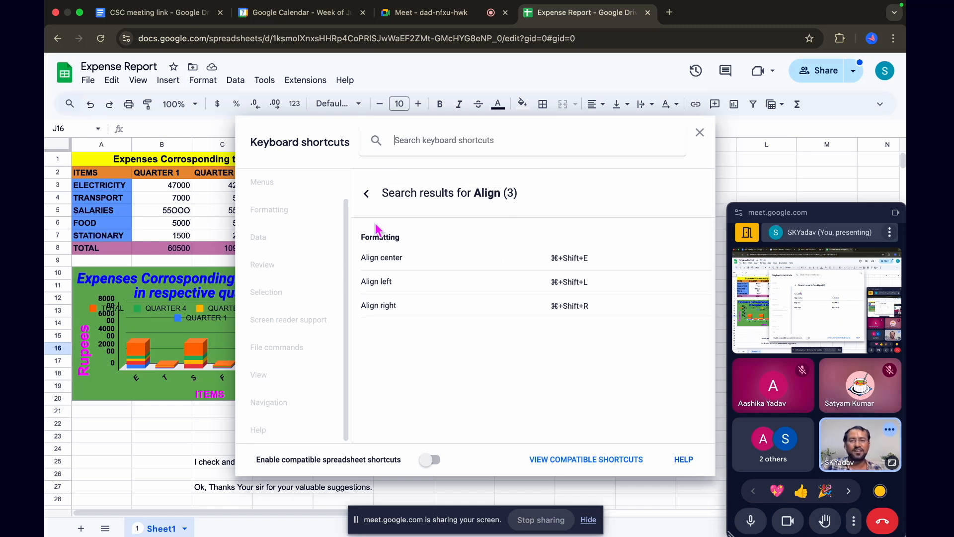
left_click(366, 194)
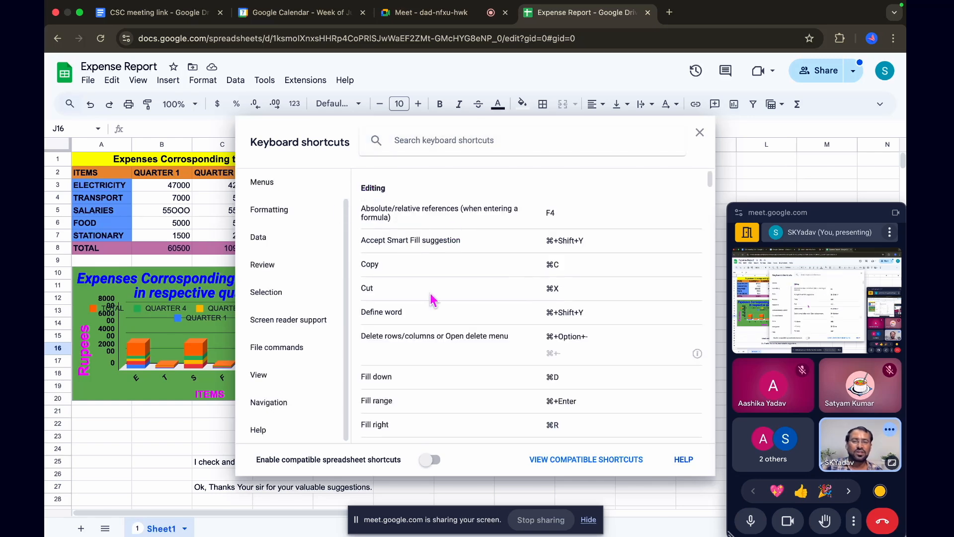
Look over the entire shortcut list from Editing down to Help, and close the keyboard shortcuts window
scroll(466, 331, "down", 10)
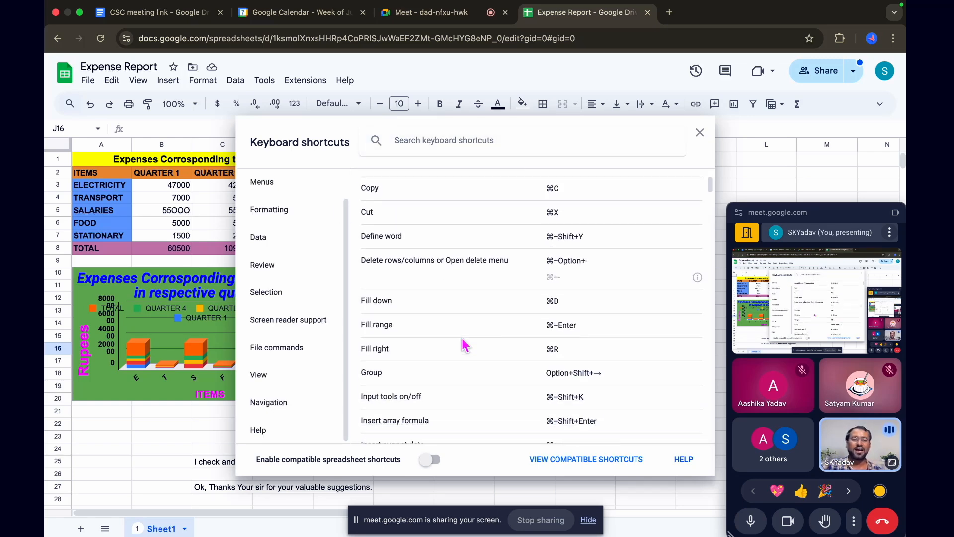
scroll(463, 345, "down", 20)
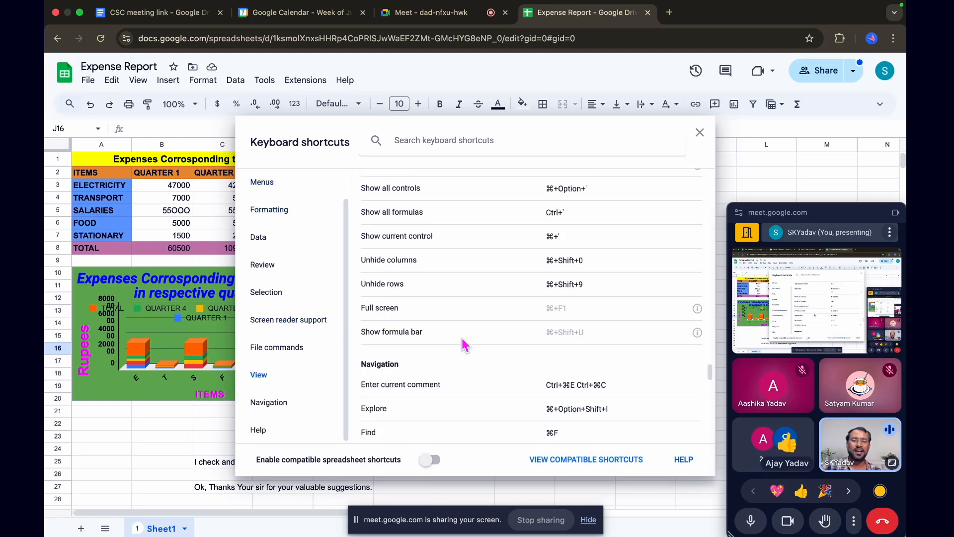
scroll(464, 345, "up", 5)
scroll(463, 344, "down", 7)
scroll(461, 338, "down", 6)
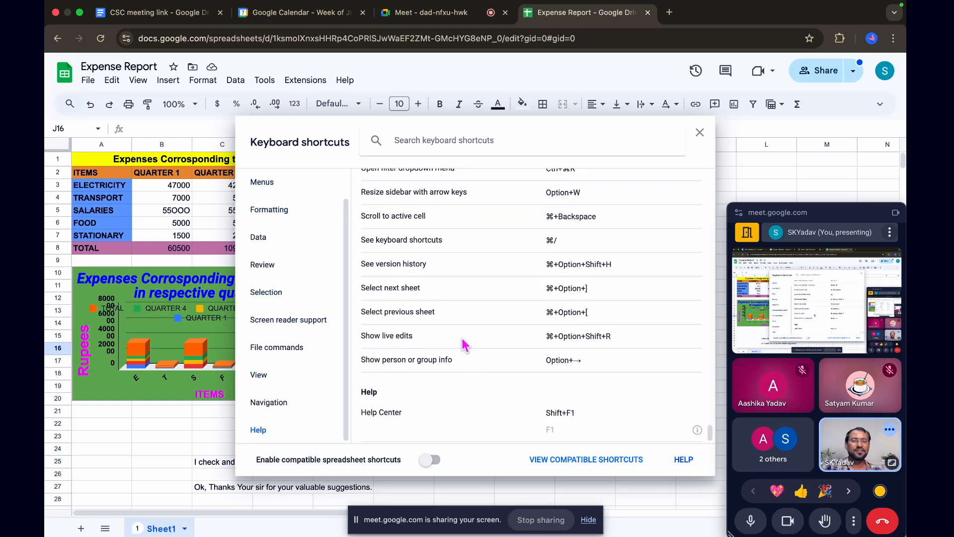
left_click(700, 132)
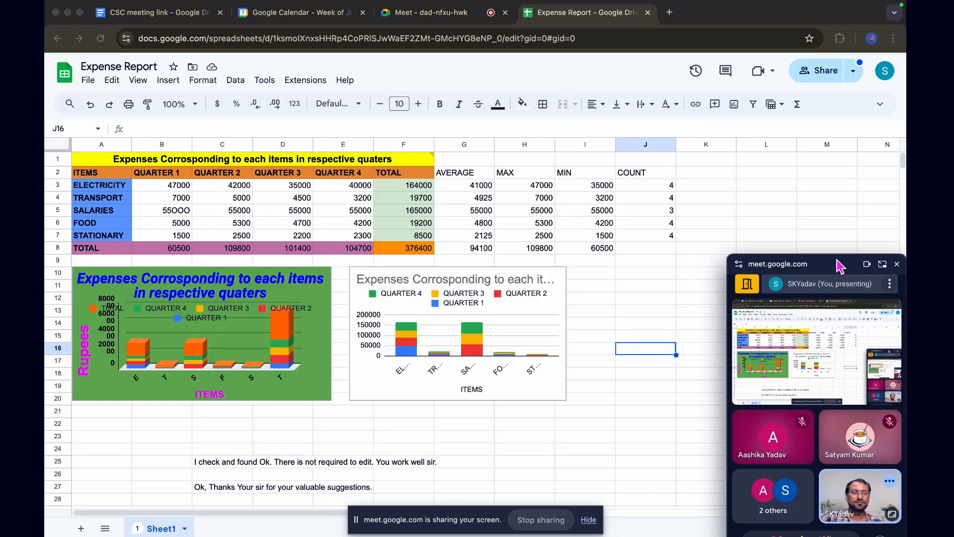
Switch to the mind map and show the Pro Tips branch with the Conditional Formatting tip
key("ctrl+Up")
key("Escape")
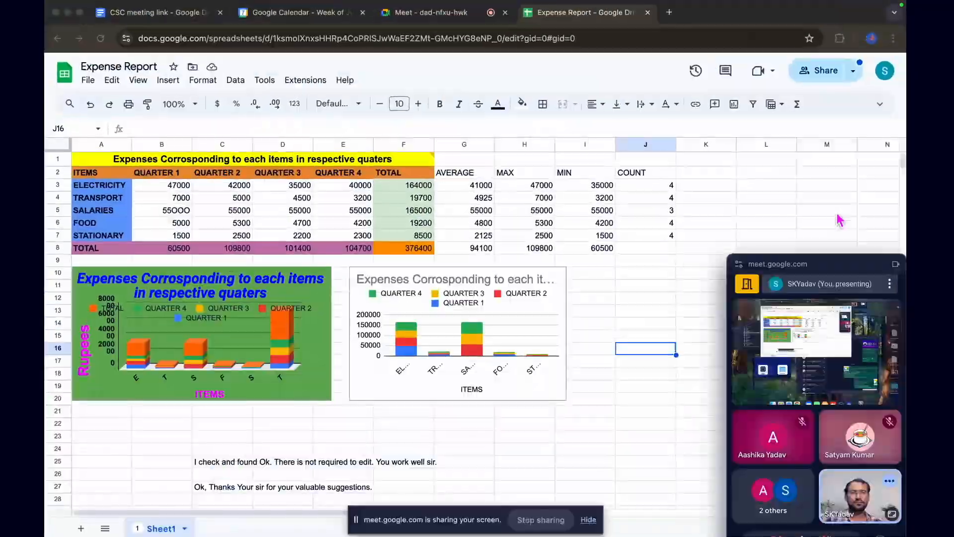
key("ctrl+Right")
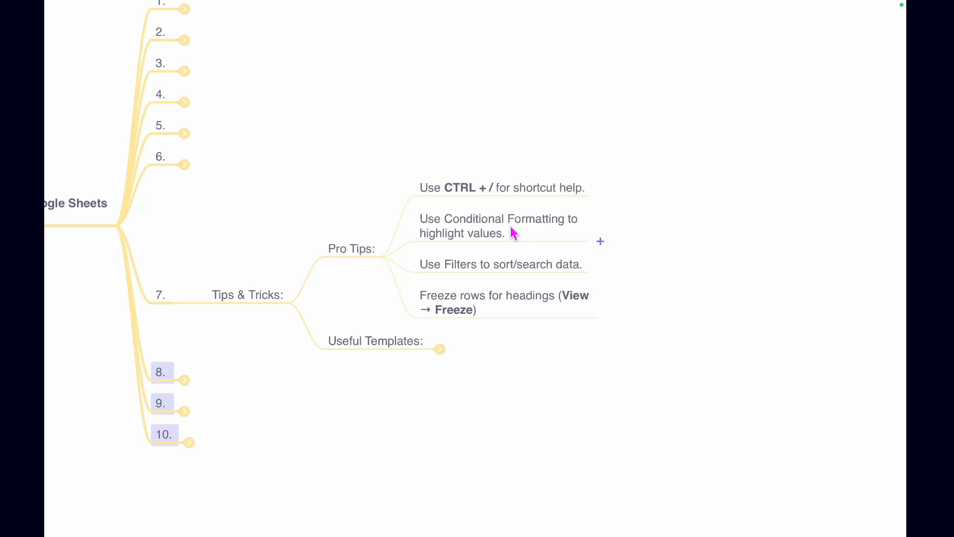
Switch back to the Expense Report spreadsheet and show the text notes below the charts
key("ctrl+Left")
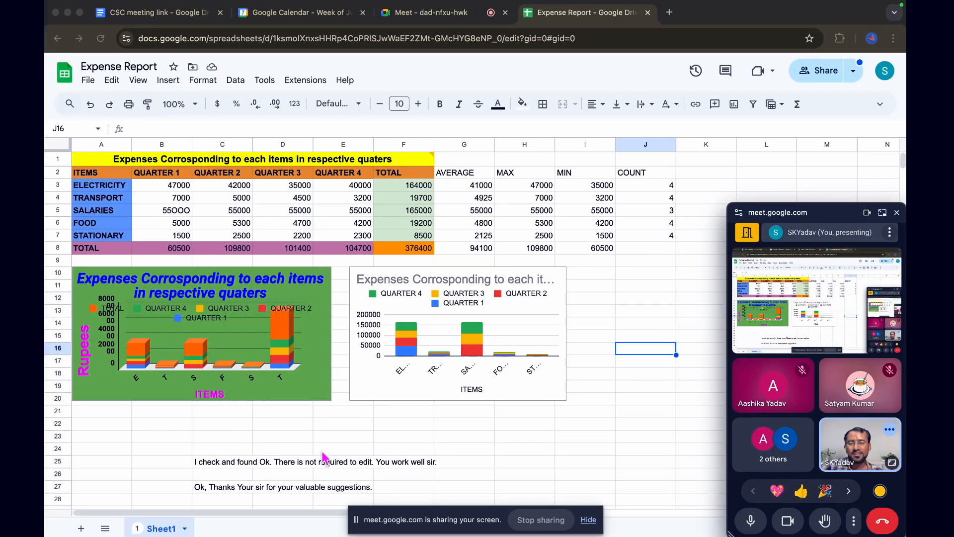
scroll(298, 450, "down", 3)
left_click(293, 408)
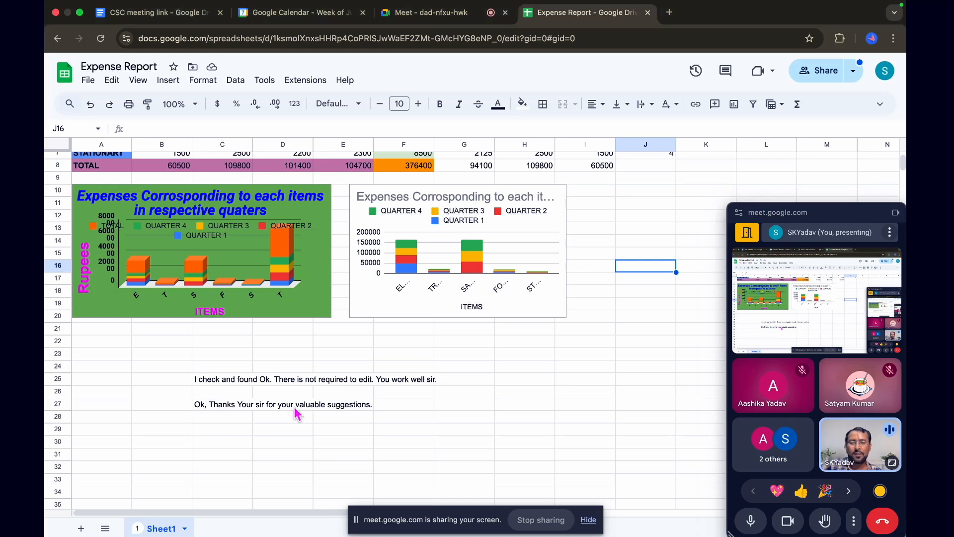
Move the floating meeting window down so it no longer covers the Expense Report sheet
double_click(293, 405)
left_click(404, 416)
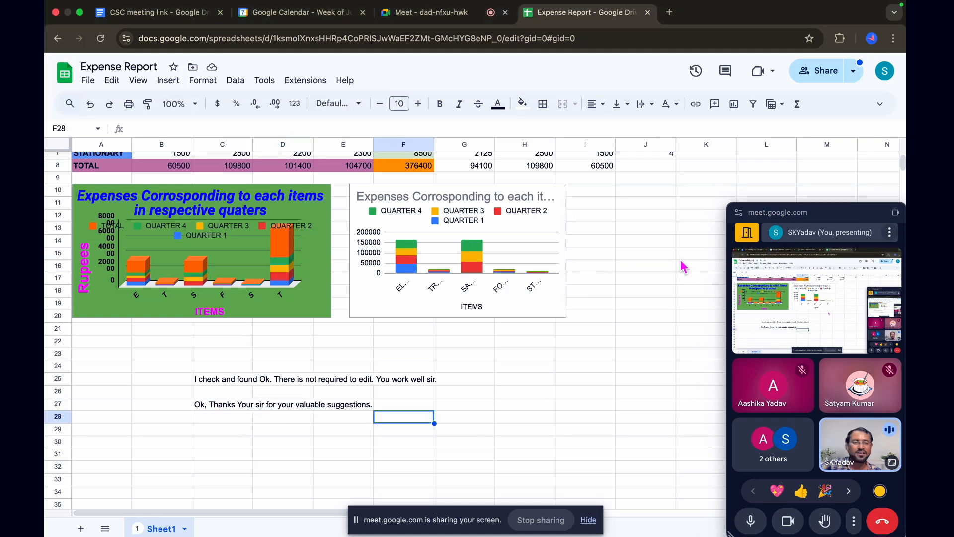
left_click(823, 216)
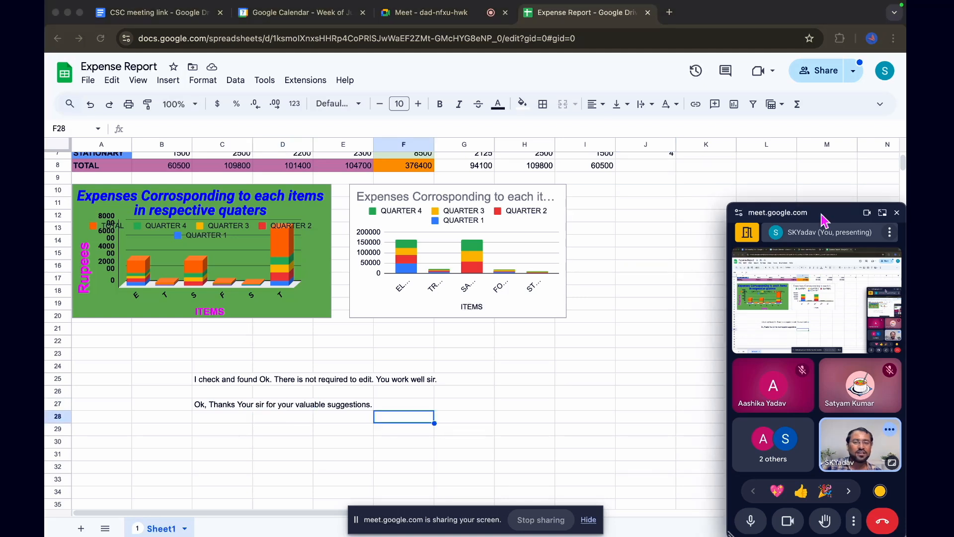
left_click_drag(823, 219, 822, 502)
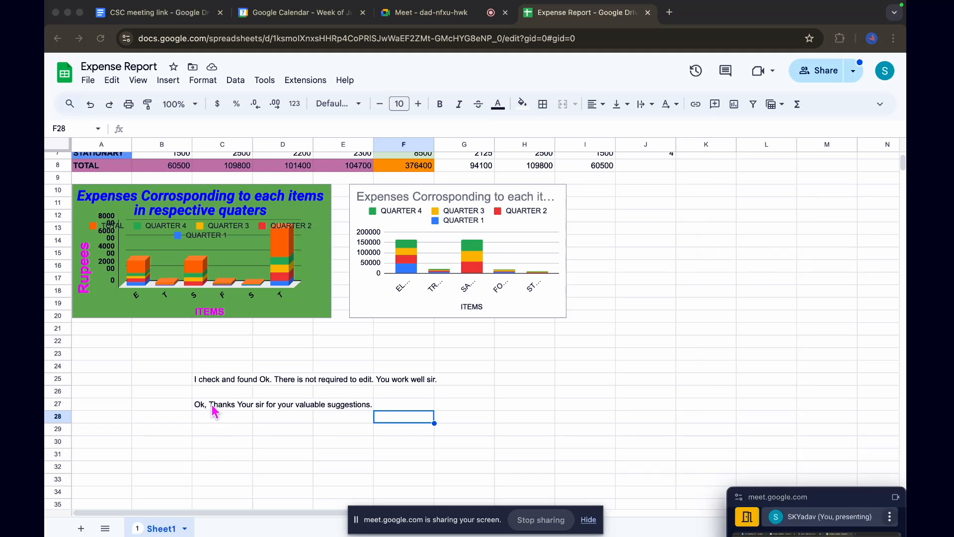
Open conditional formatting for the first note's range C25:F25 and delete its "Cell is empty" rule
left_click(197, 376)
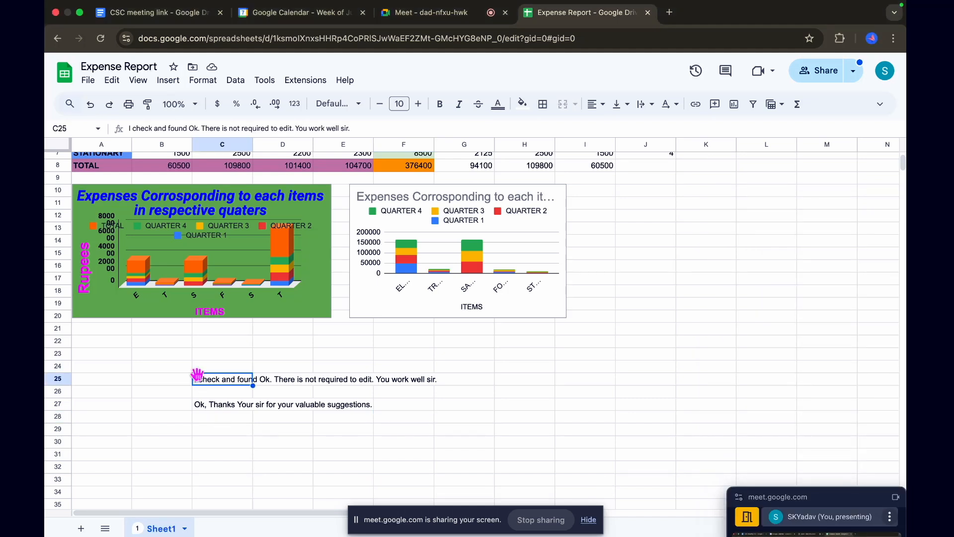
key("shift+Right")
key("shift+Right")
key("shift+Right")
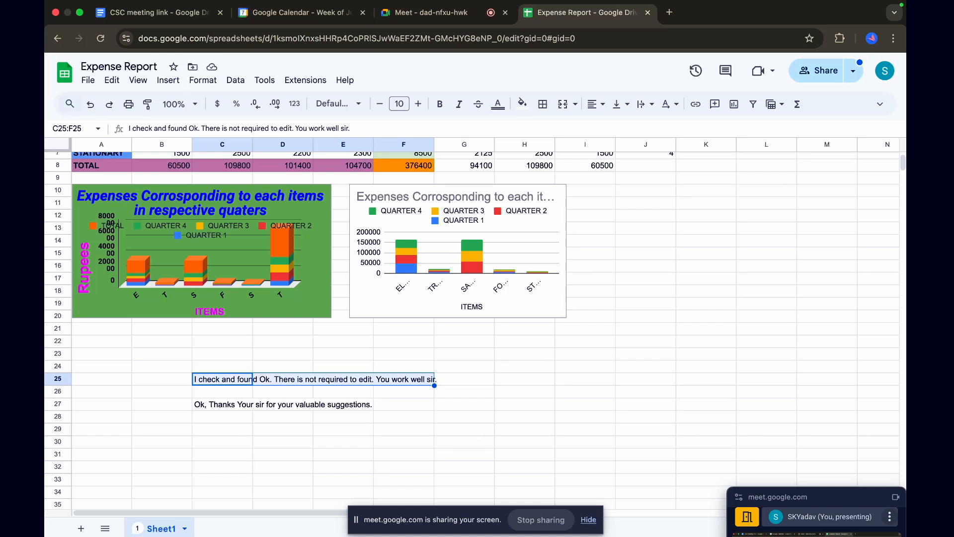
left_click(212, 85)
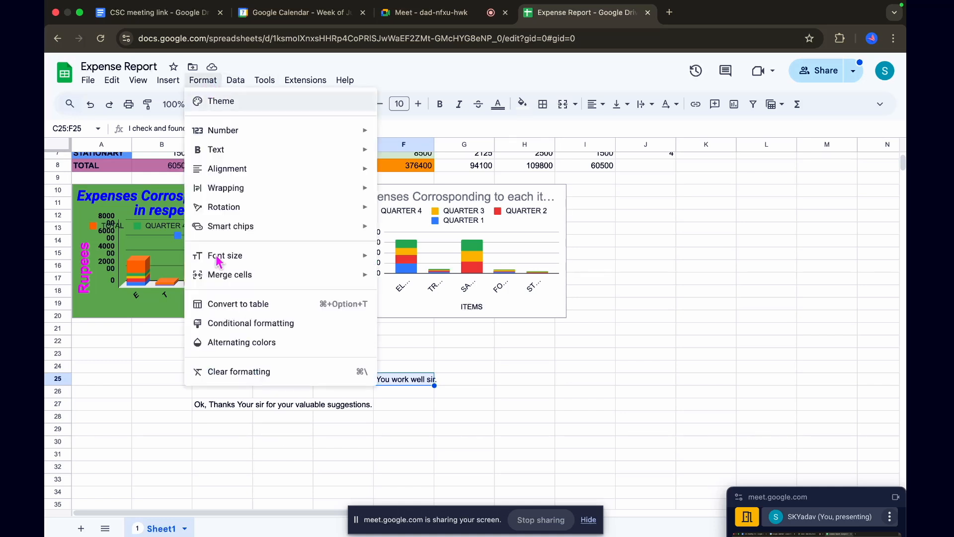
left_click(239, 329)
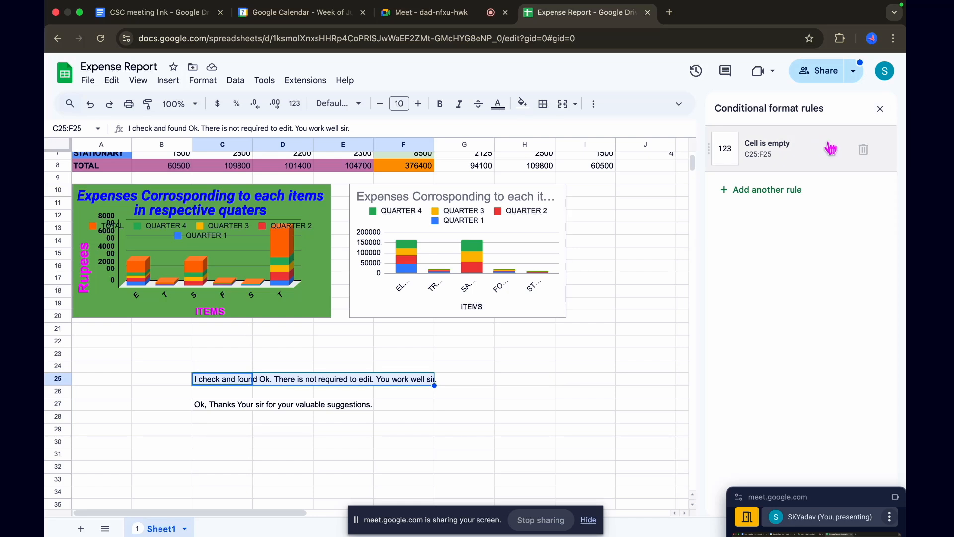
left_click(863, 148)
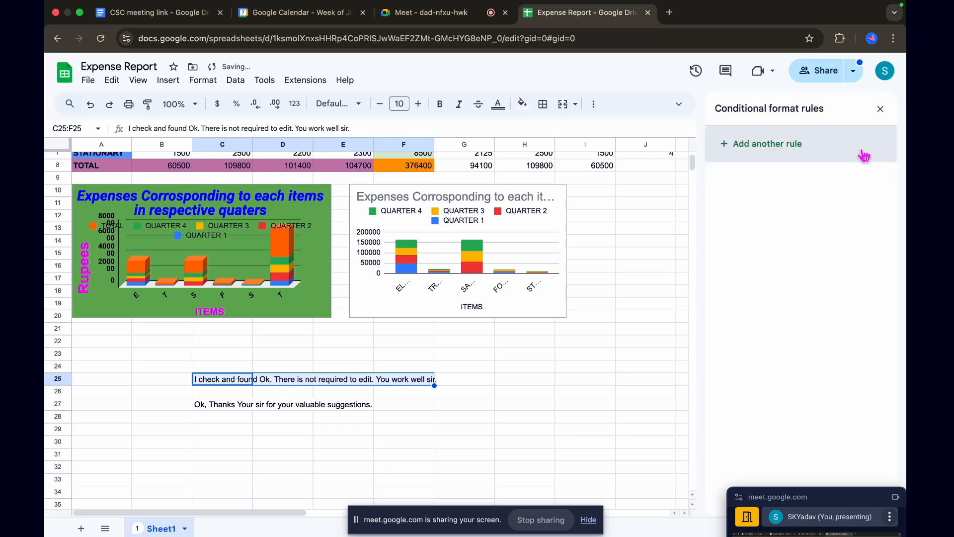
Add a single-color rule that formats cells that are not empty in the default style, applied to C25:G25
left_click(772, 145)
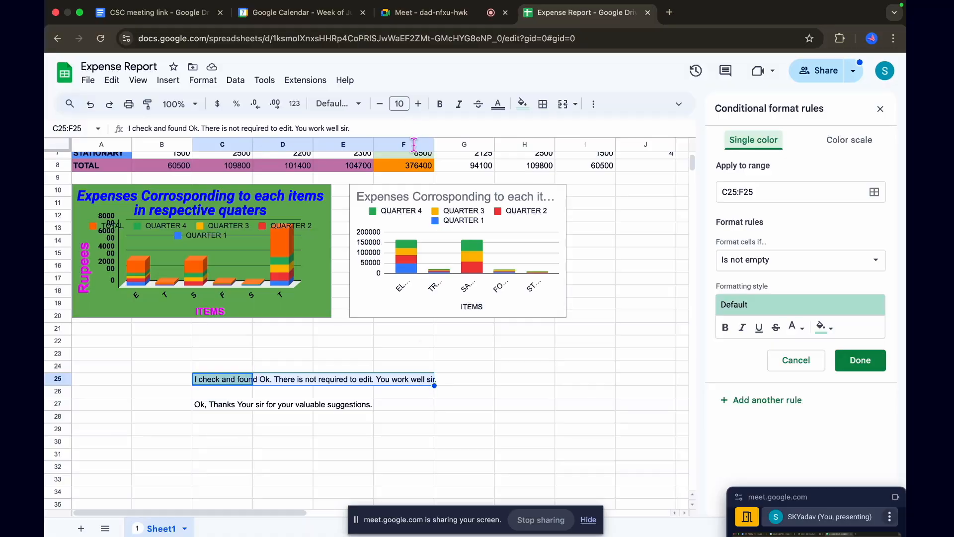
left_click(758, 192)
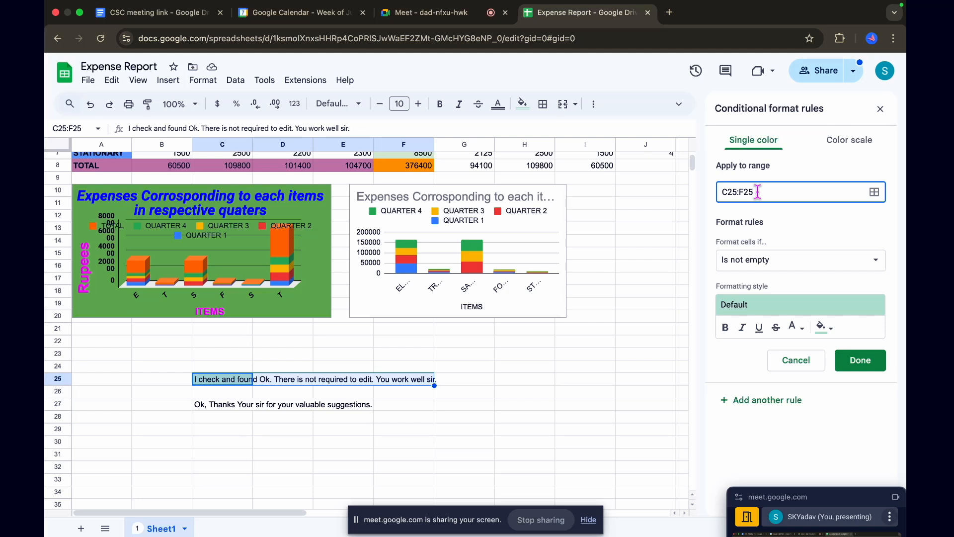
key("BackSpace")
left_click(853, 367)
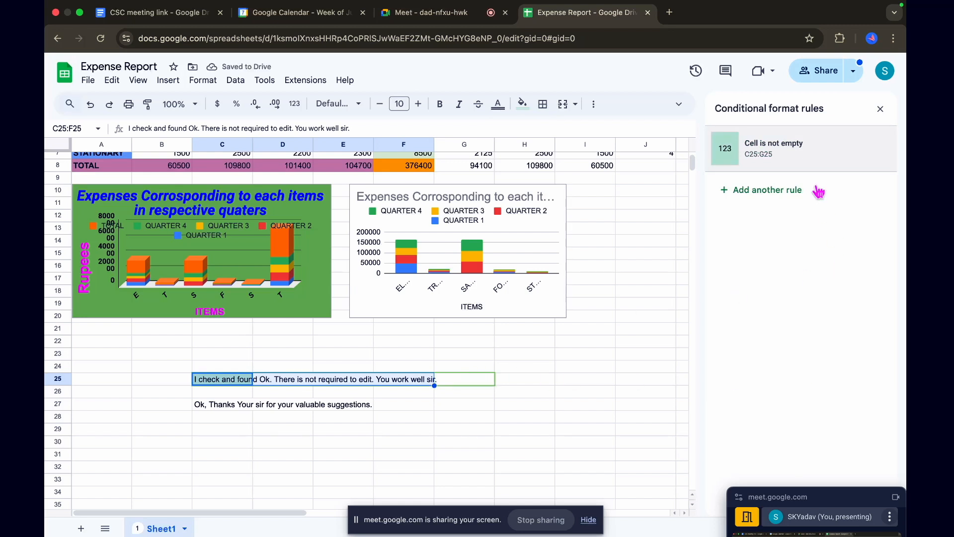
Extend the "Is not empty" rule's range to C25:H25
left_click(799, 159)
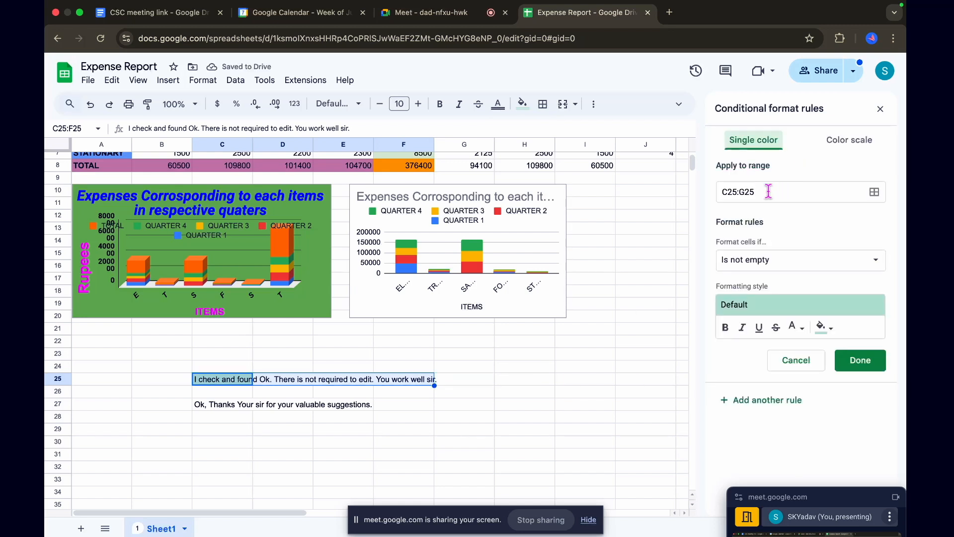
left_click(746, 192)
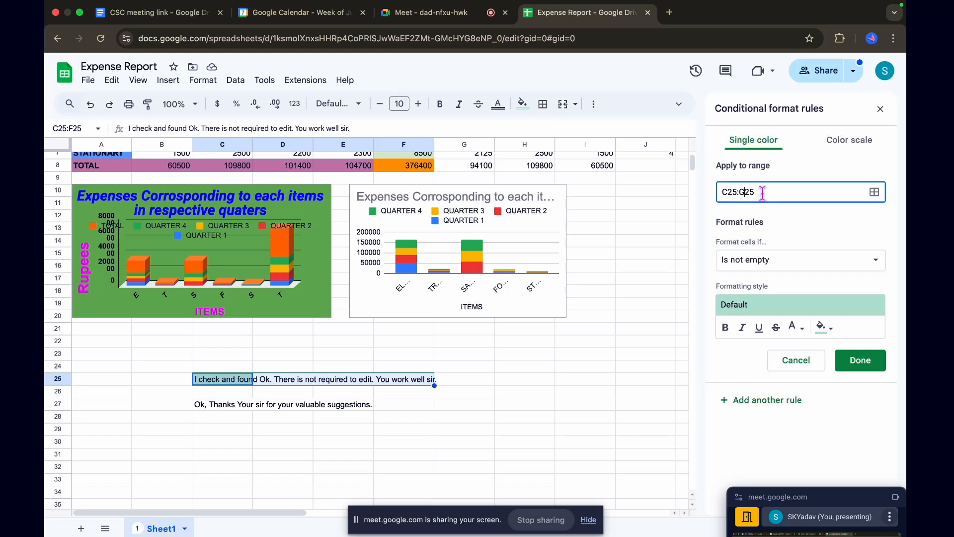
key("BackSpace")
left_click(861, 361)
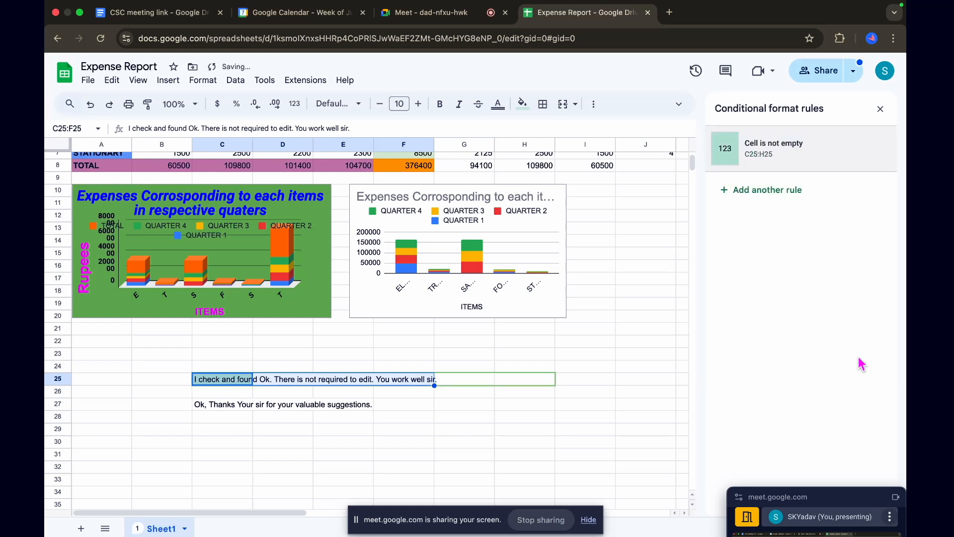
Extend the "Is not empty" rule to C25:H30 so that it also covers the second note
left_click(784, 155)
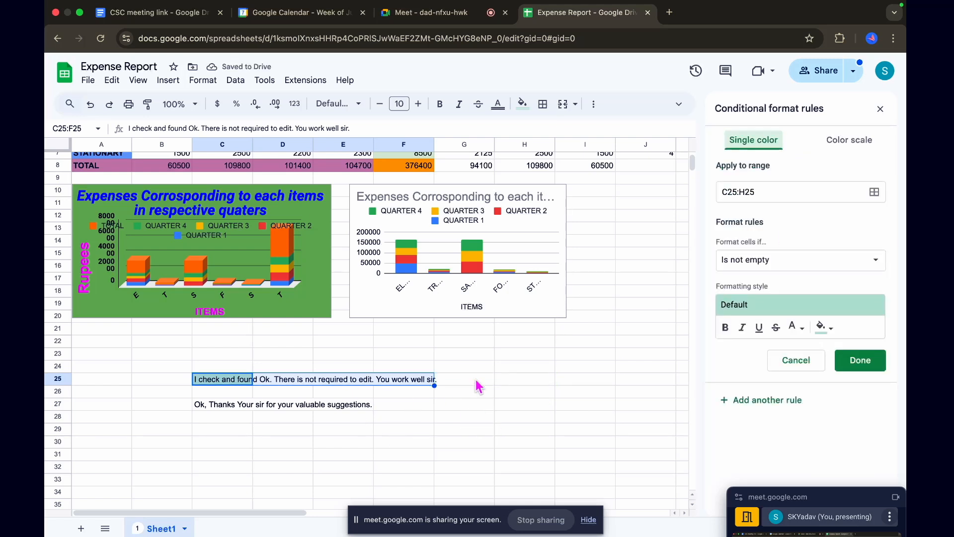
left_click(759, 192)
key("BackSpace")
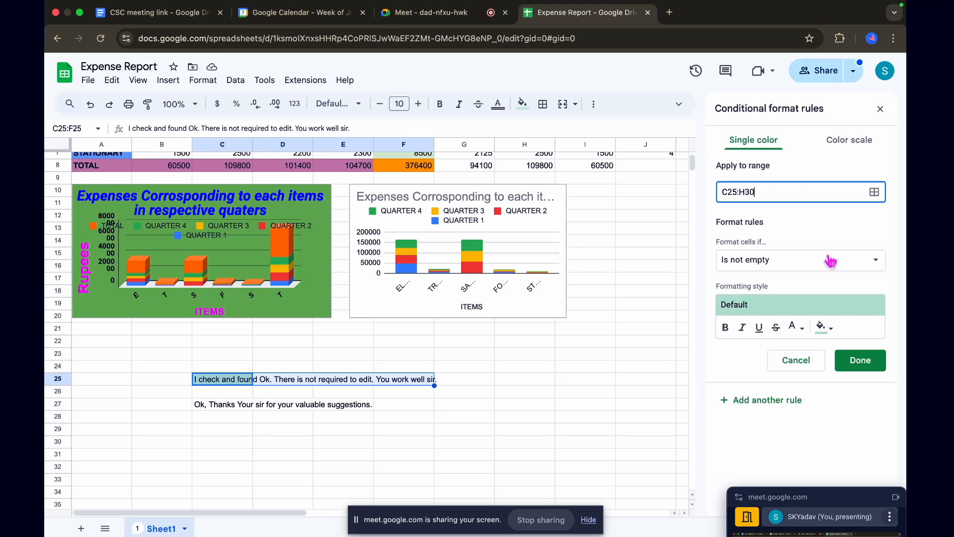
left_click(859, 362)
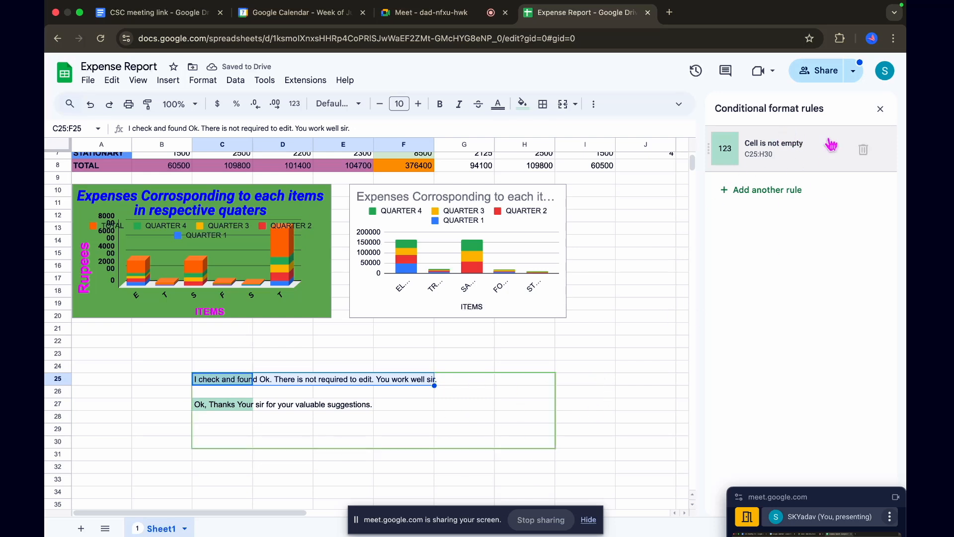
Try a custom bold, italic and underlined style for the "Is not empty" rule on C25:H30
left_click(801, 155)
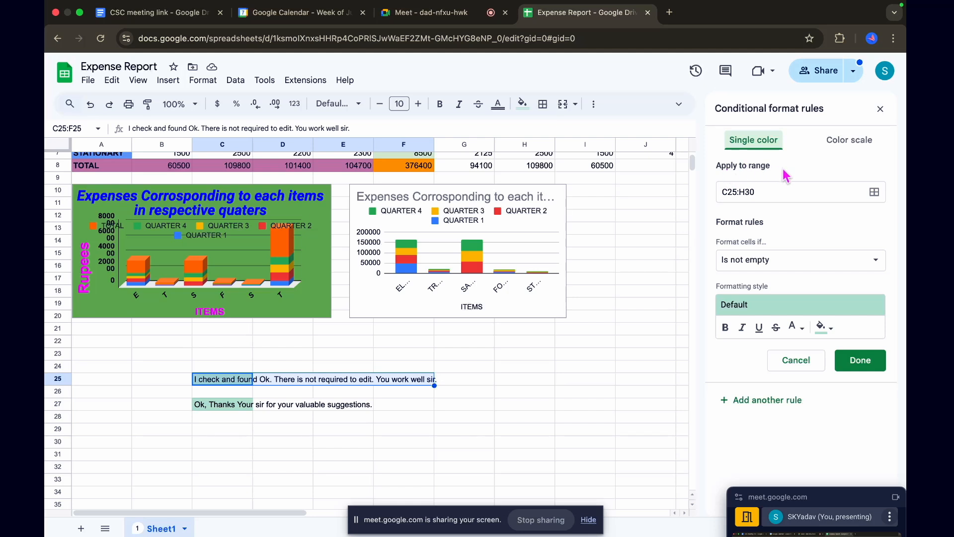
left_click(793, 269)
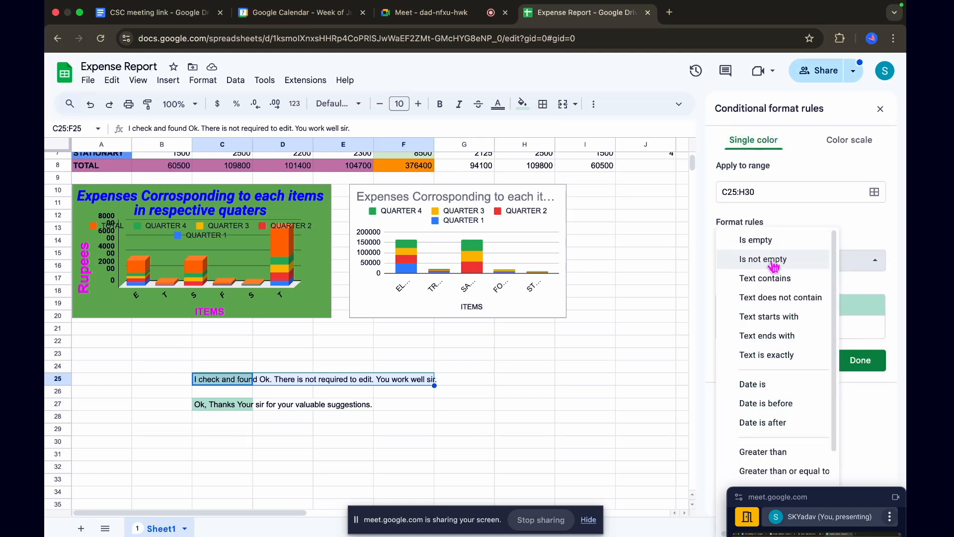
left_click(774, 263)
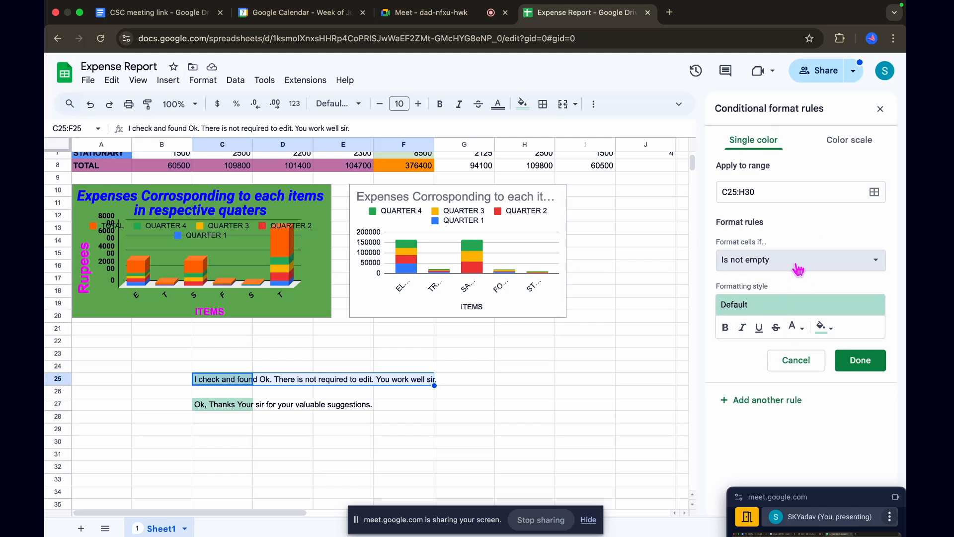
left_click(826, 266)
left_click(762, 262)
left_click(832, 328)
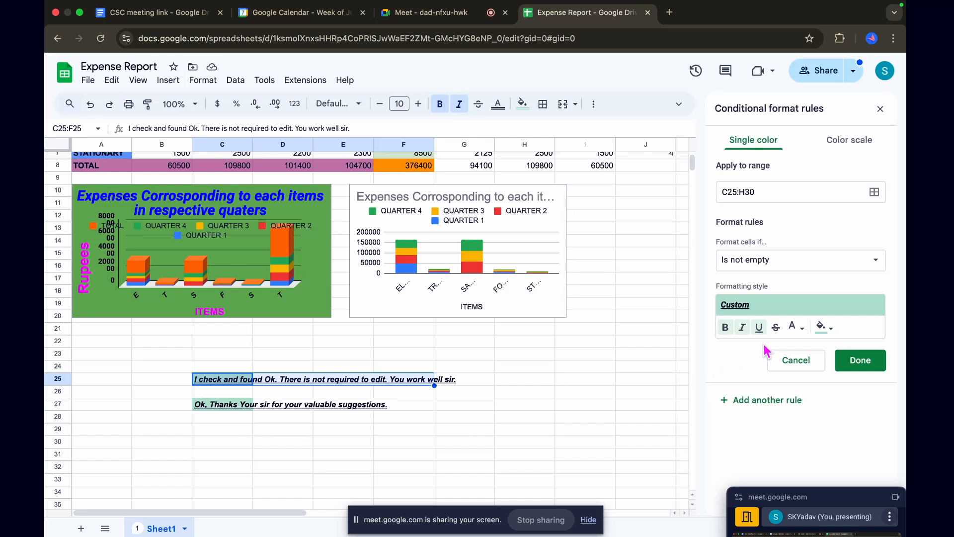
Try the White to yellow color scale on C25:H30, look at the minpoint setting, and cancel the rule edit
left_click(860, 143)
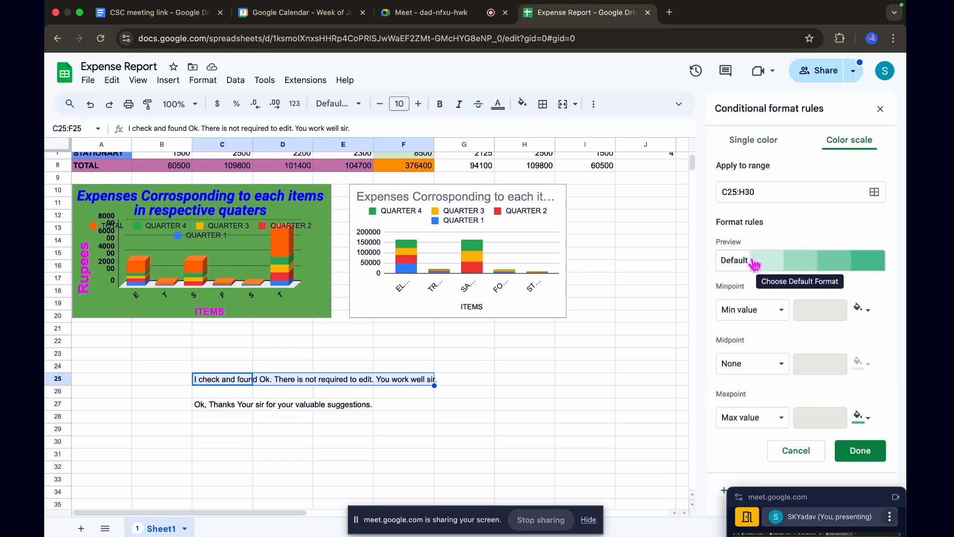
left_click(769, 270)
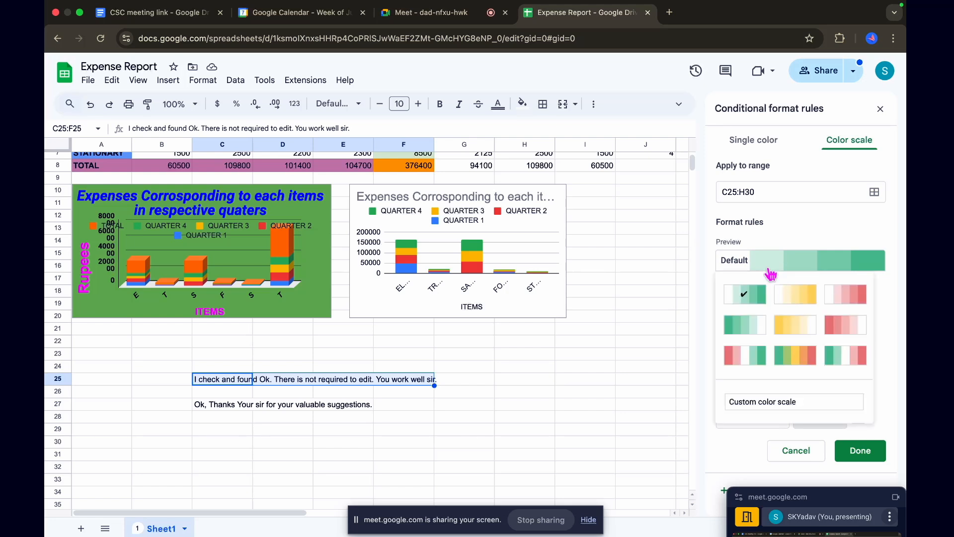
left_click(799, 297)
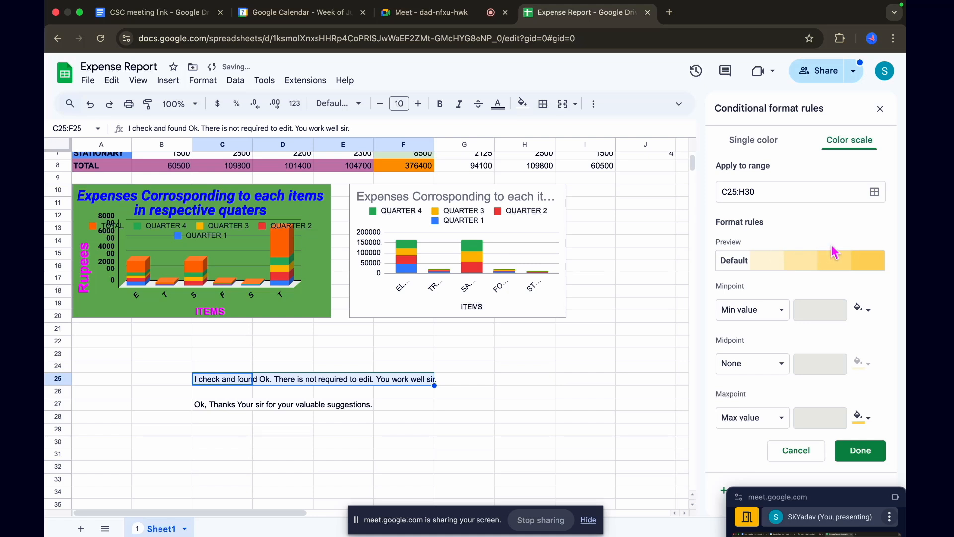
left_click(877, 266)
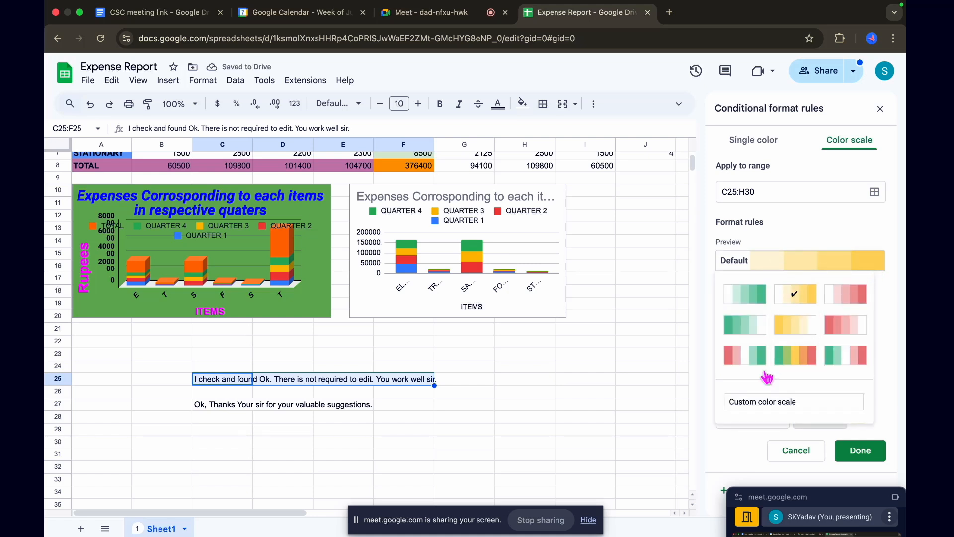
left_click(792, 243)
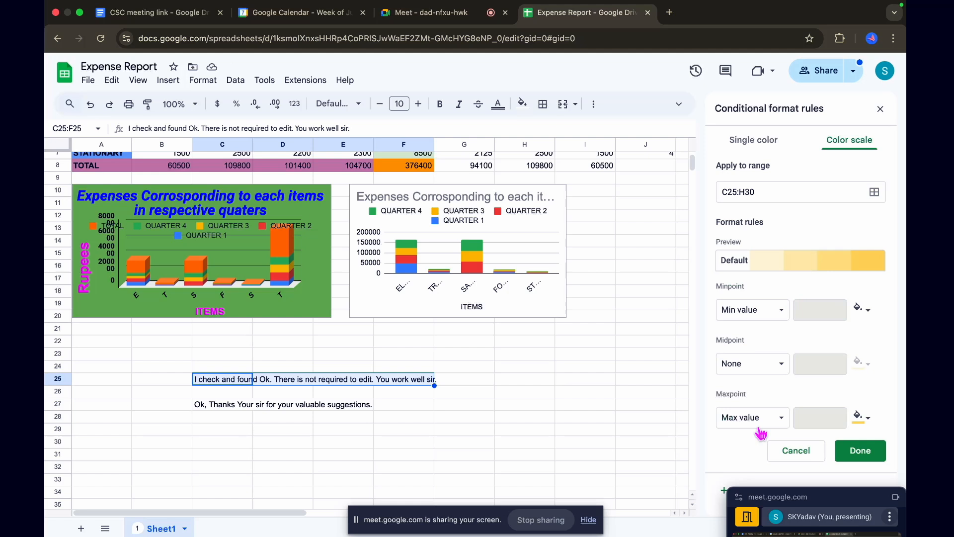
left_click(770, 321)
left_click(768, 320)
left_click(790, 451)
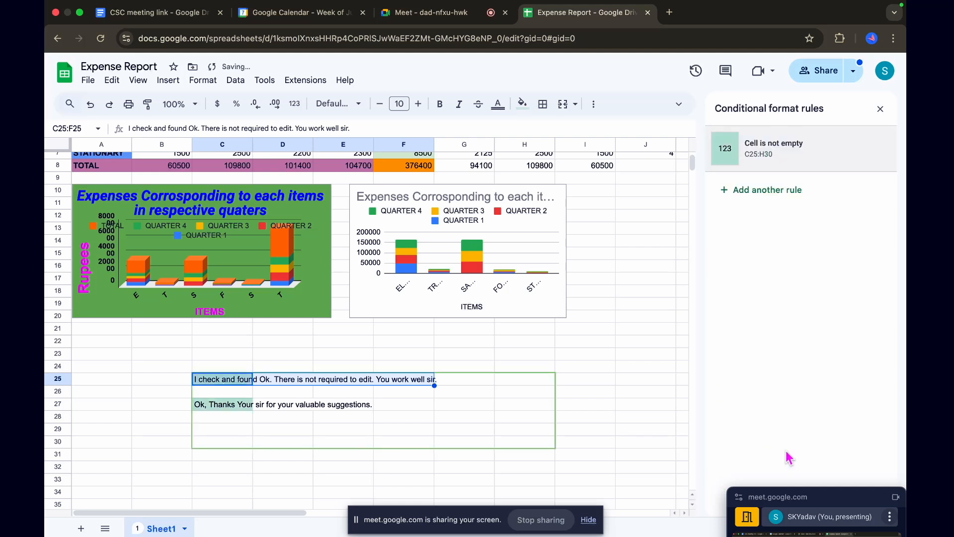
Close the conditional format rules and switch to the mind map's Pro Tips on filters and freezing heading rows
left_click(880, 110)
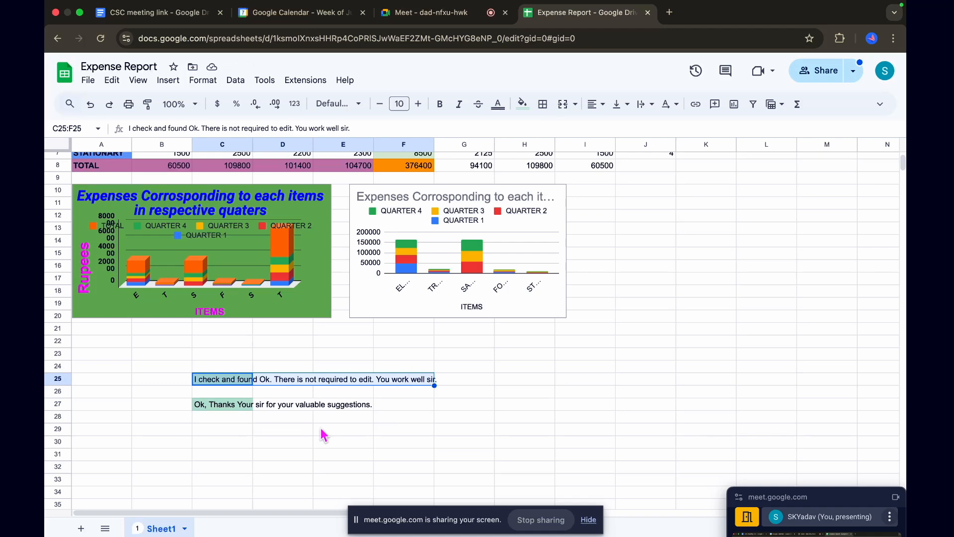
scroll(324, 435, "up", 3)
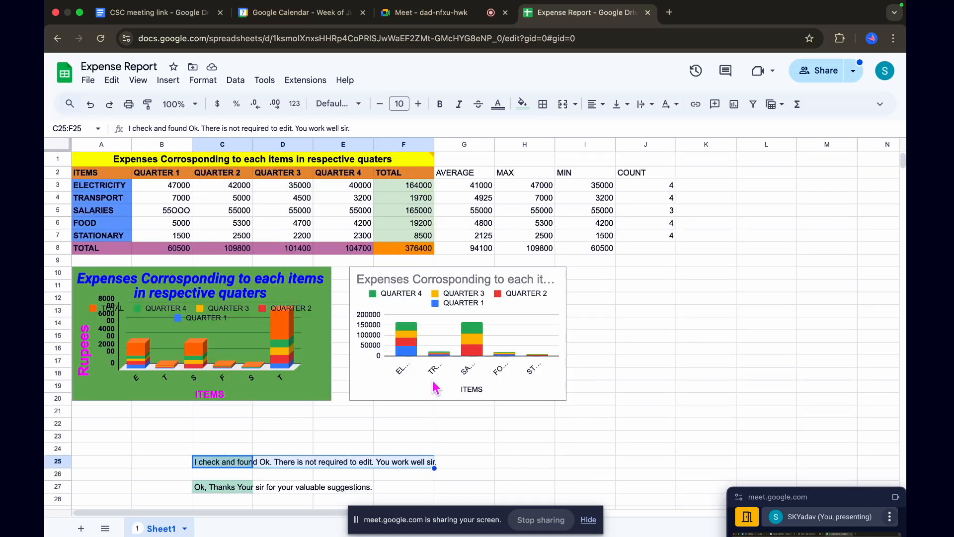
key("ctrl+Right")
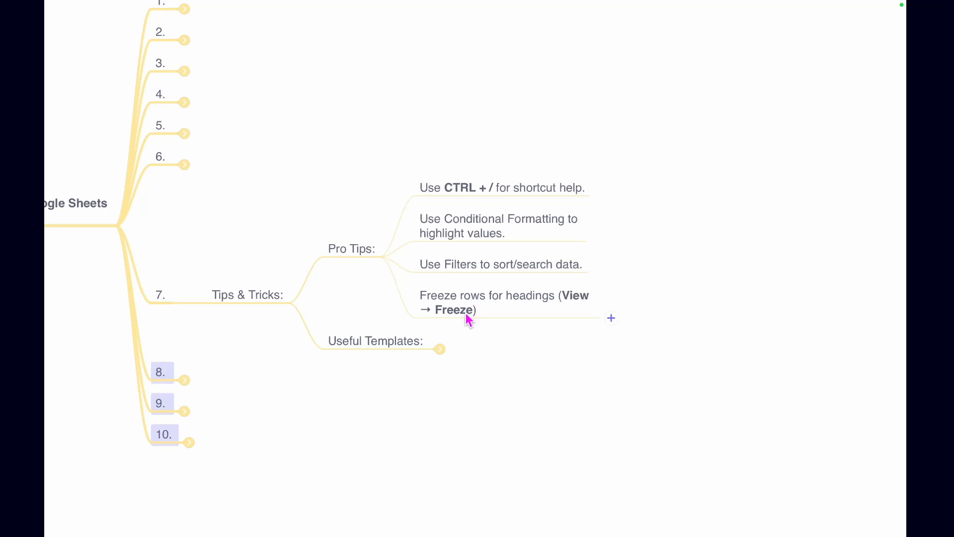
Return to the Expense Report with the meeting window moved out of the way, and look through the sheet from its heading rows to the empty rows
key("ctrl+Left")
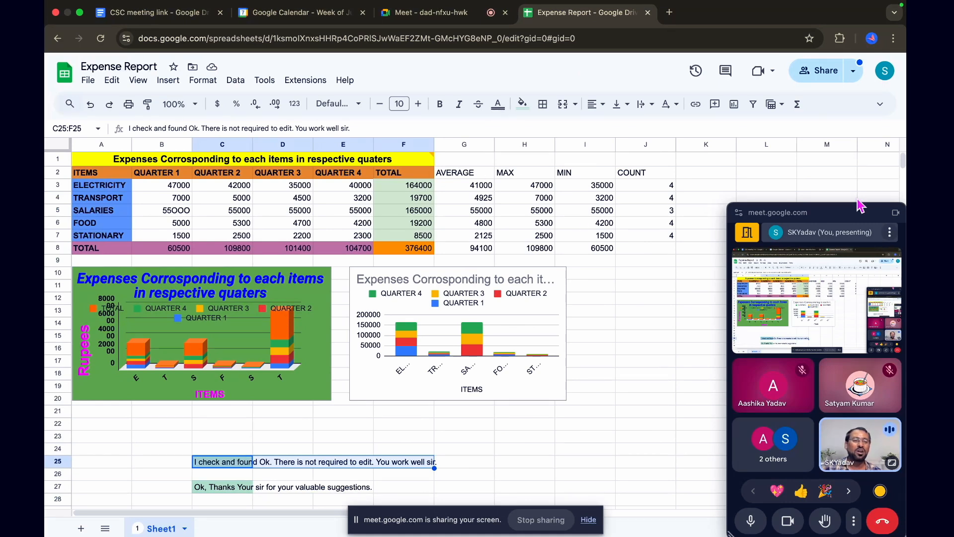
left_click_drag(848, 217, 850, 534)
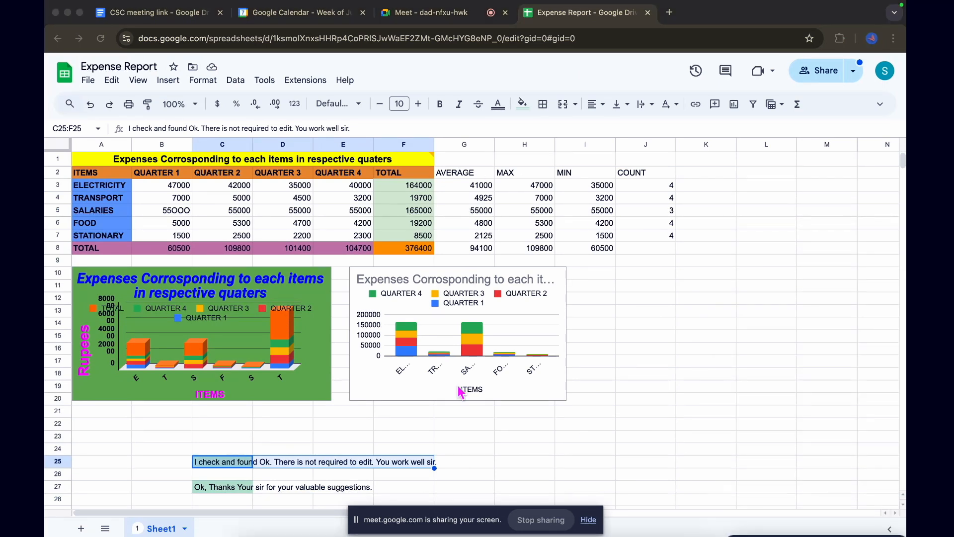
scroll(370, 374, "down", 9)
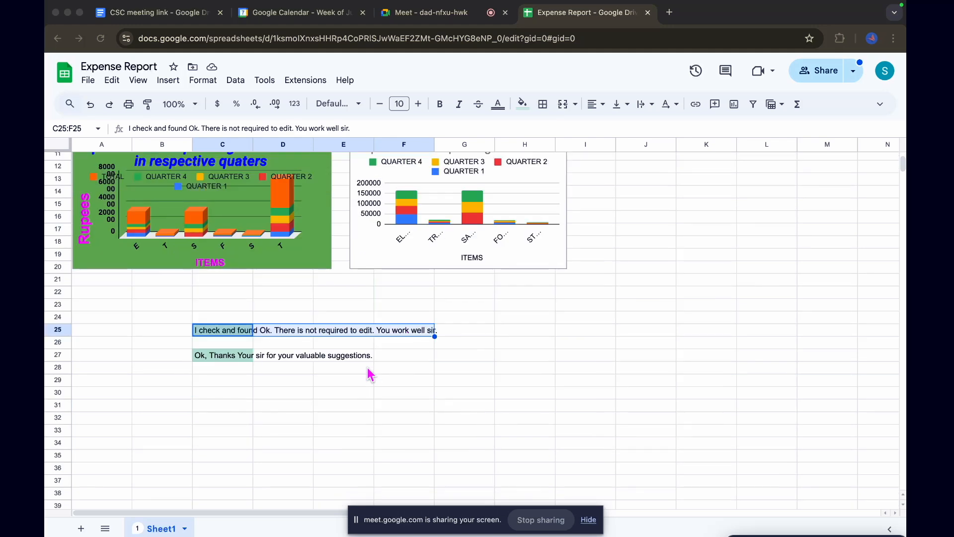
scroll(370, 374, "down", 3)
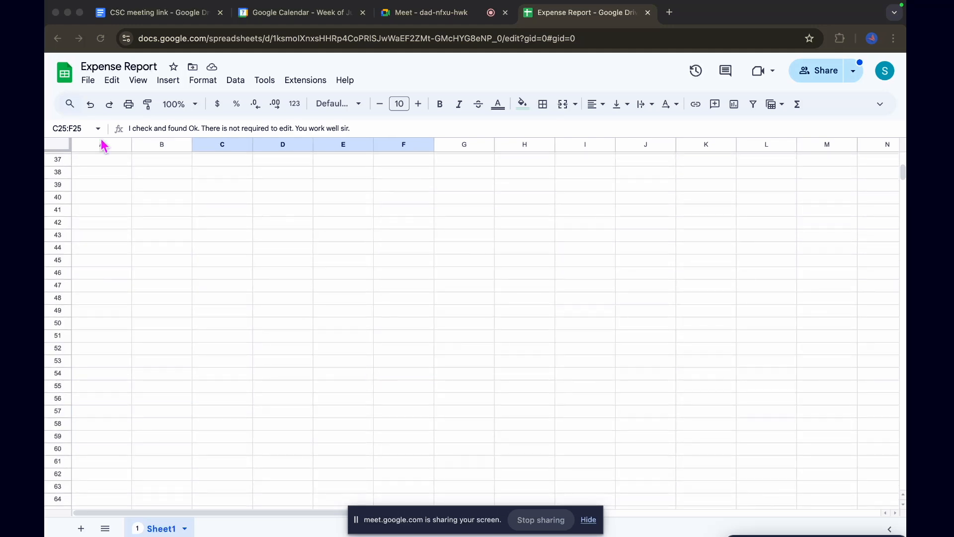
scroll(342, 174, "up", 10)
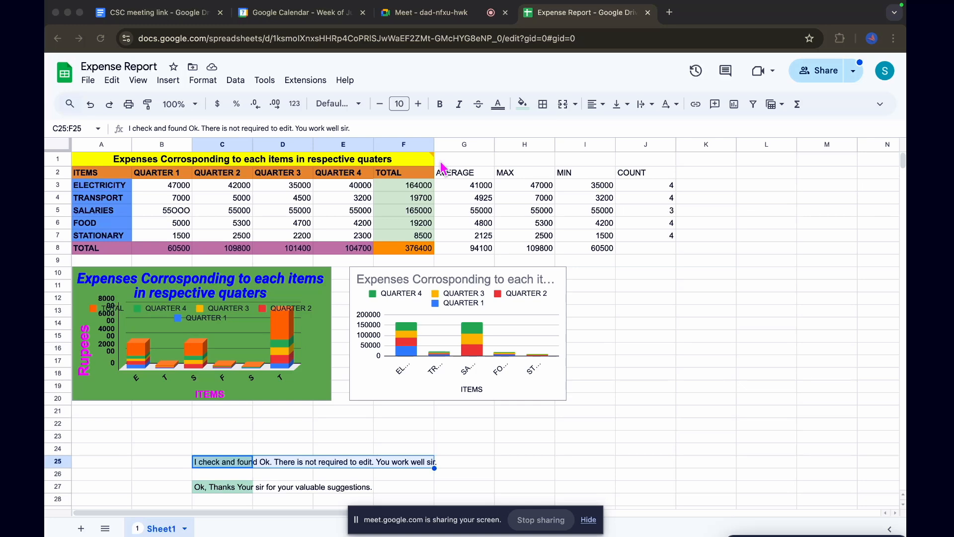
scroll(442, 166, "down", 5)
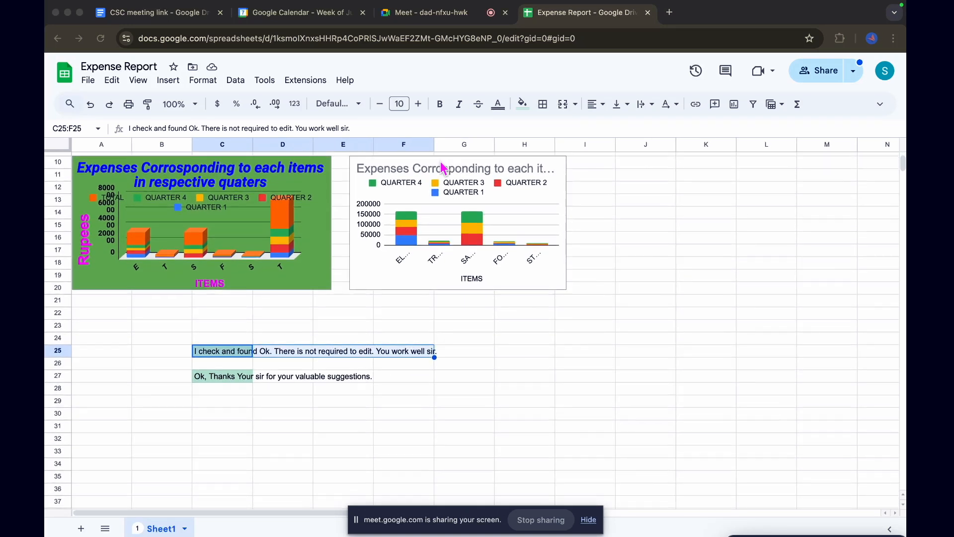
scroll(444, 168, "up", 5)
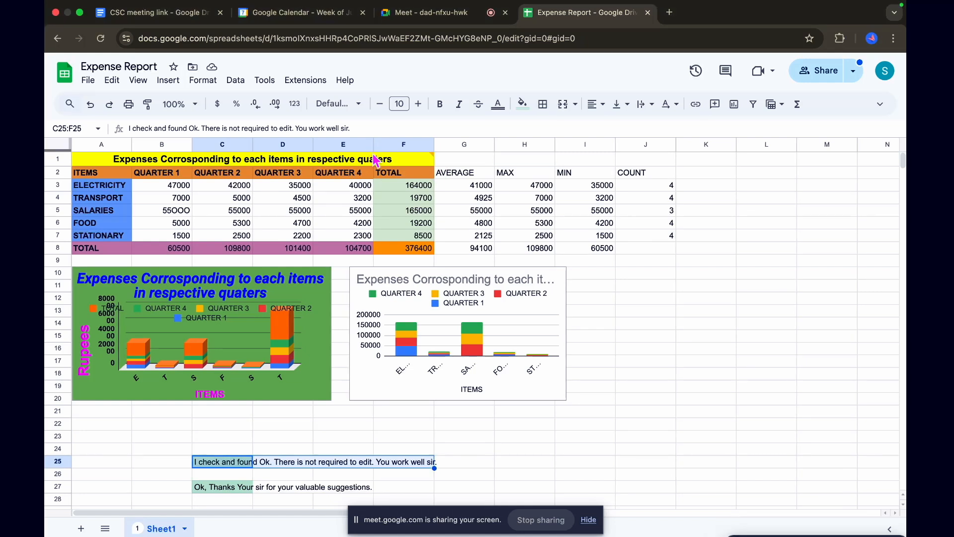
mouse_move(348, 164)
left_click(349, 164)
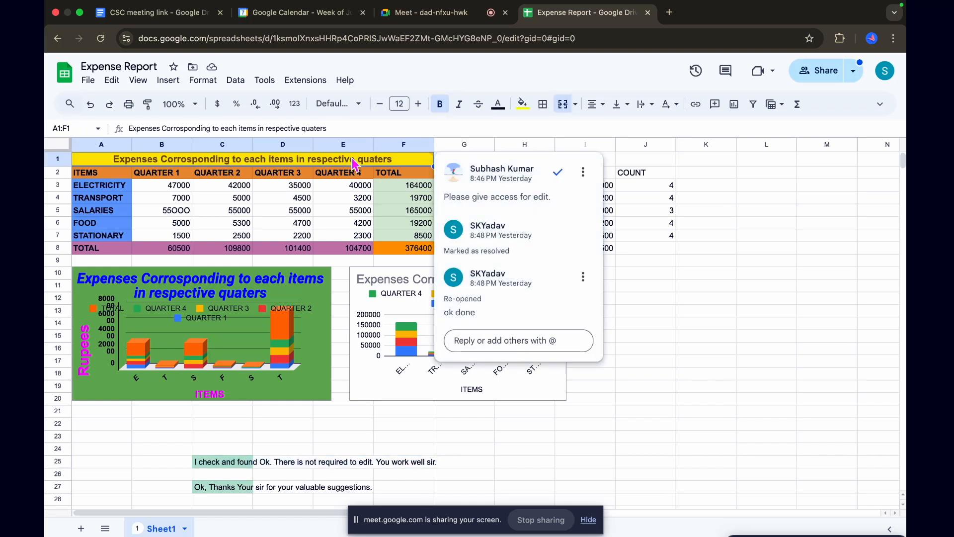
left_click(720, 355)
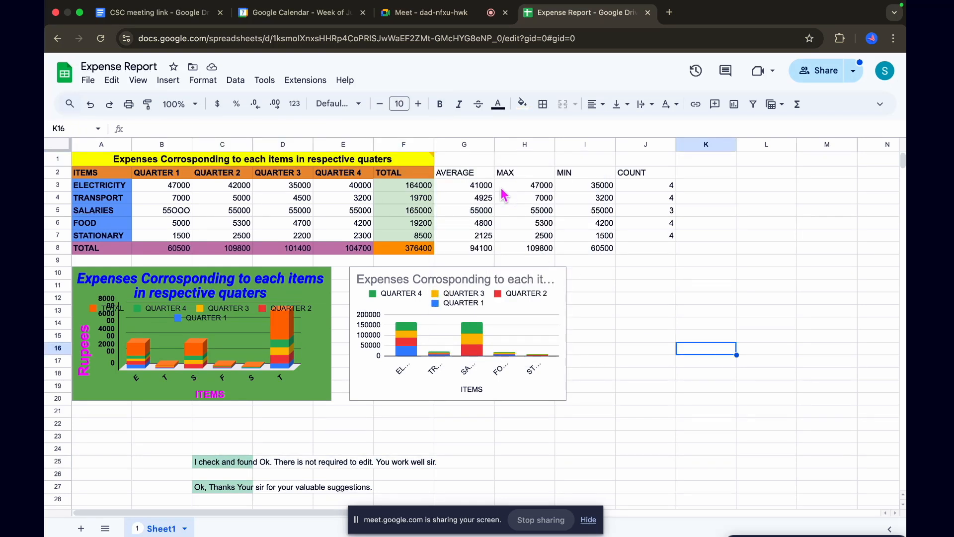
Enter the sample letters f, k, k and l in cells G1 to J1 beside the merged title
left_click(469, 163)
type("f")
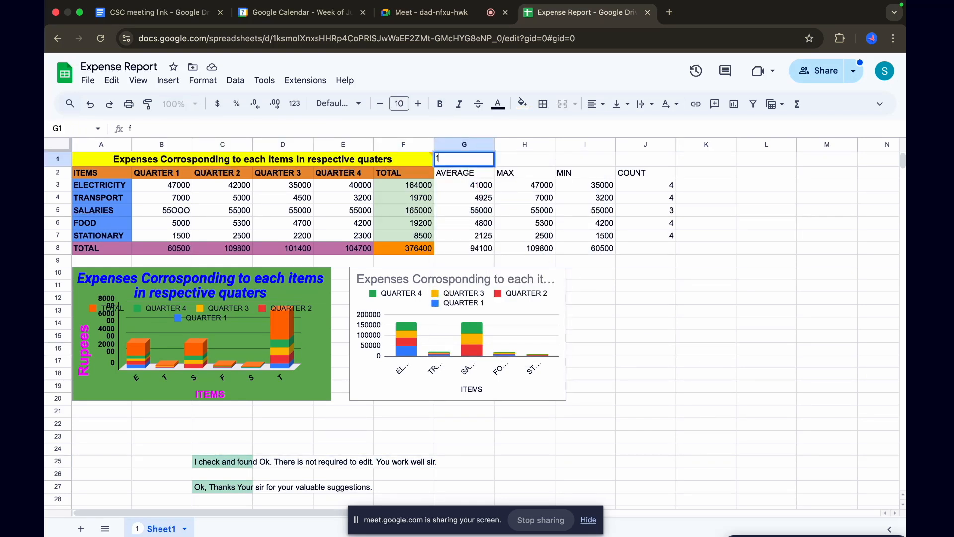
left_click(533, 162)
type("k")
left_click(588, 164)
type("k")
left_click(646, 164)
type("l")
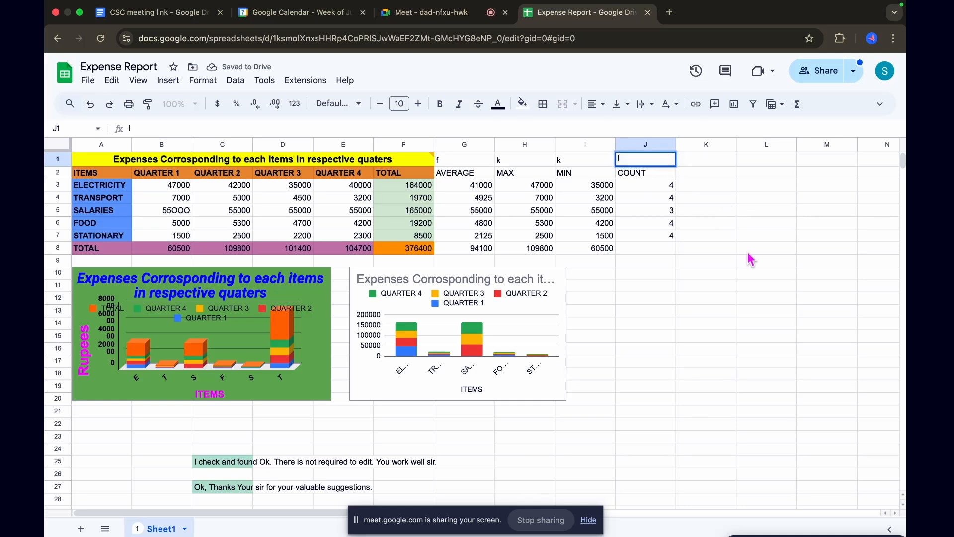
scroll(595, 266, "down", 1)
scroll(595, 266, "up", 1)
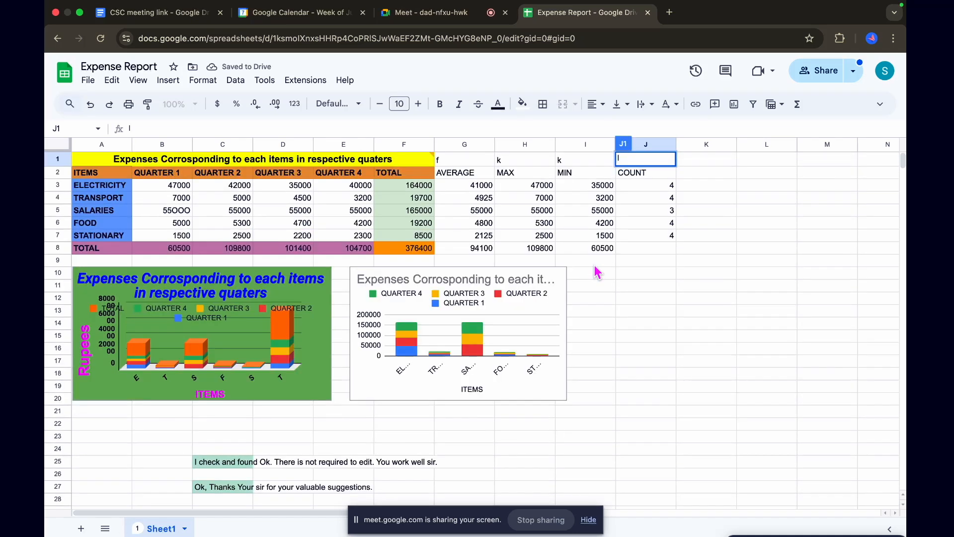
mouse_move(350, 166)
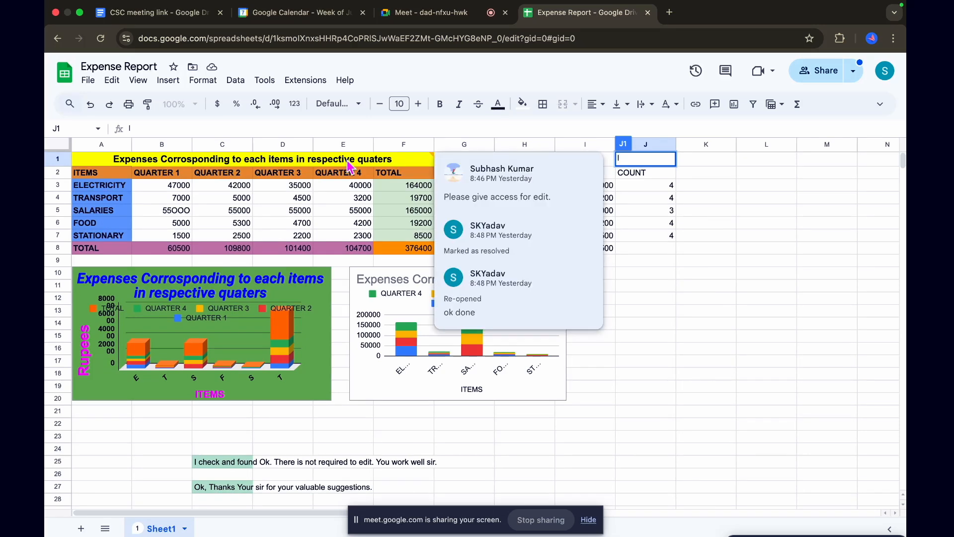
left_click(731, 291)
left_click(388, 162)
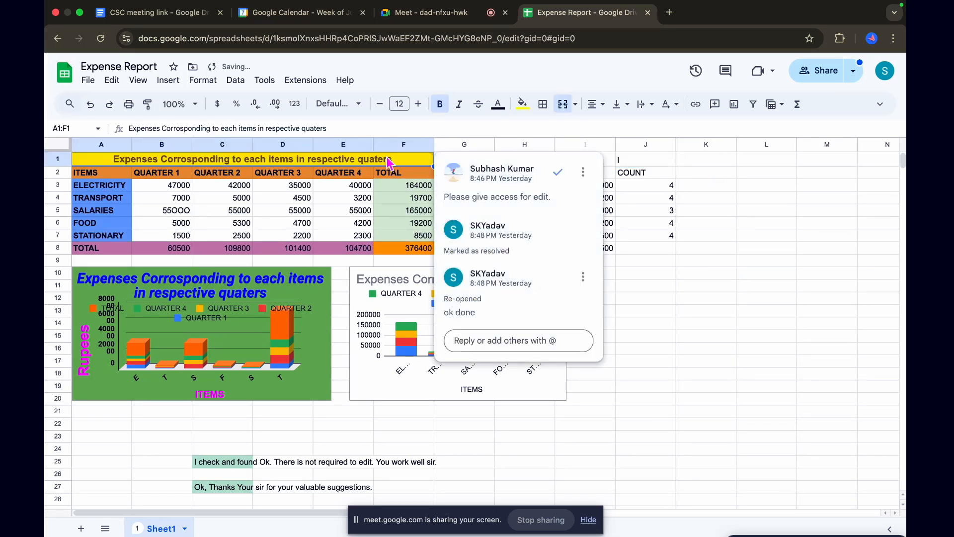
key("shift+Right")
key("shift+Right")
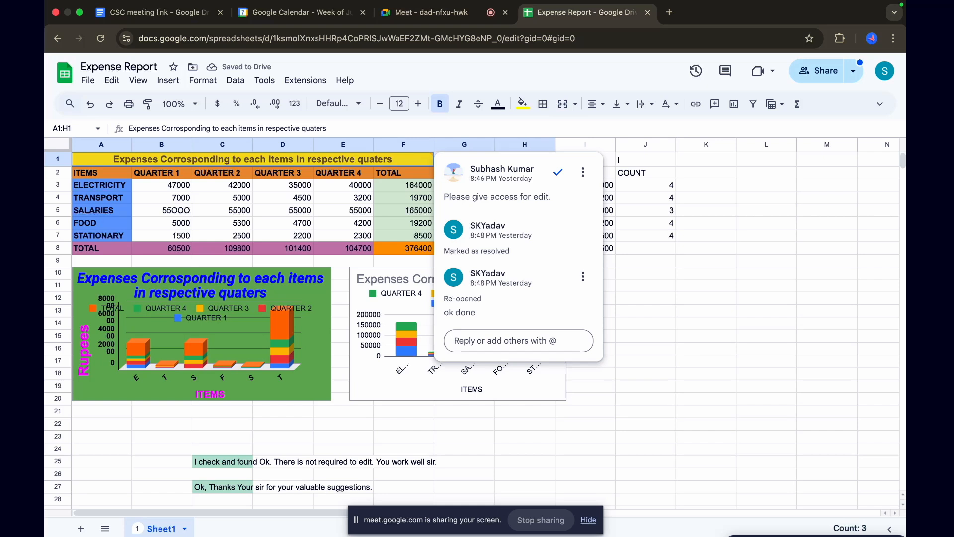
left_click(583, 172)
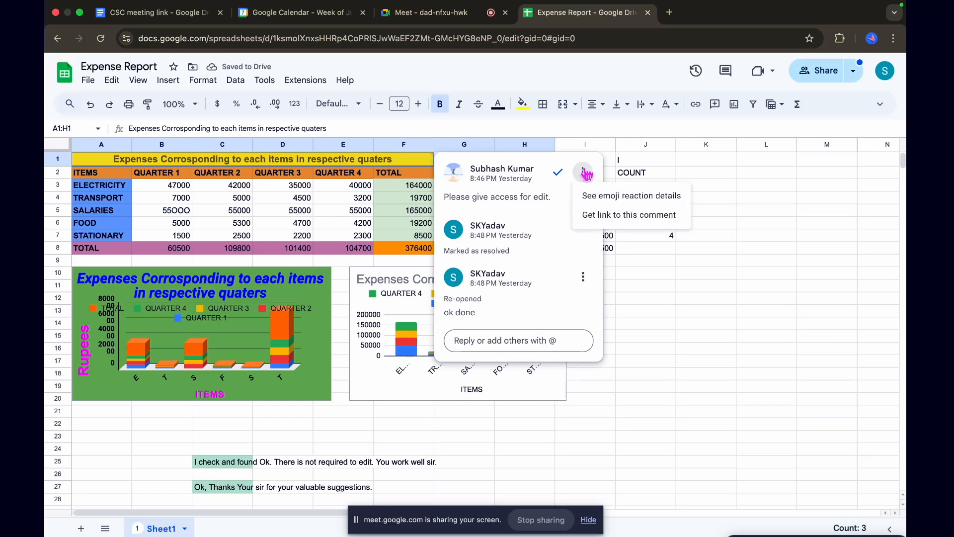
left_click(672, 351)
mouse_move(385, 168)
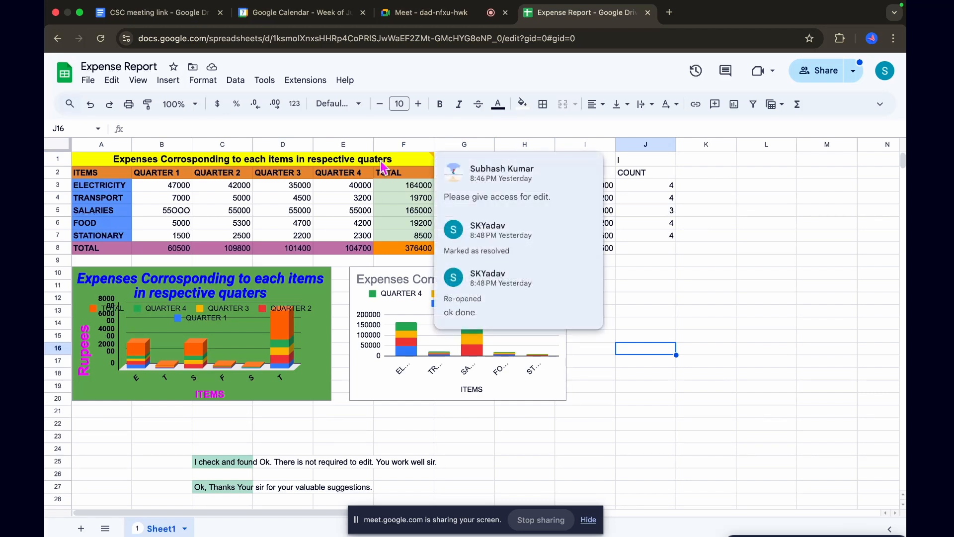
Select A1:J1 across the title and the sample letters, and freeze 1 row
left_click(656, 161)
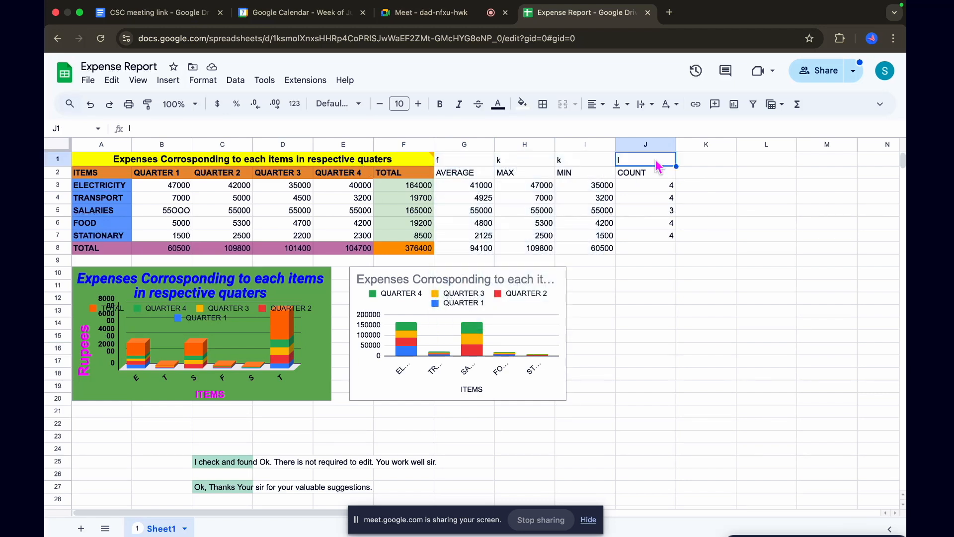
left_click_drag(656, 166, 398, 160)
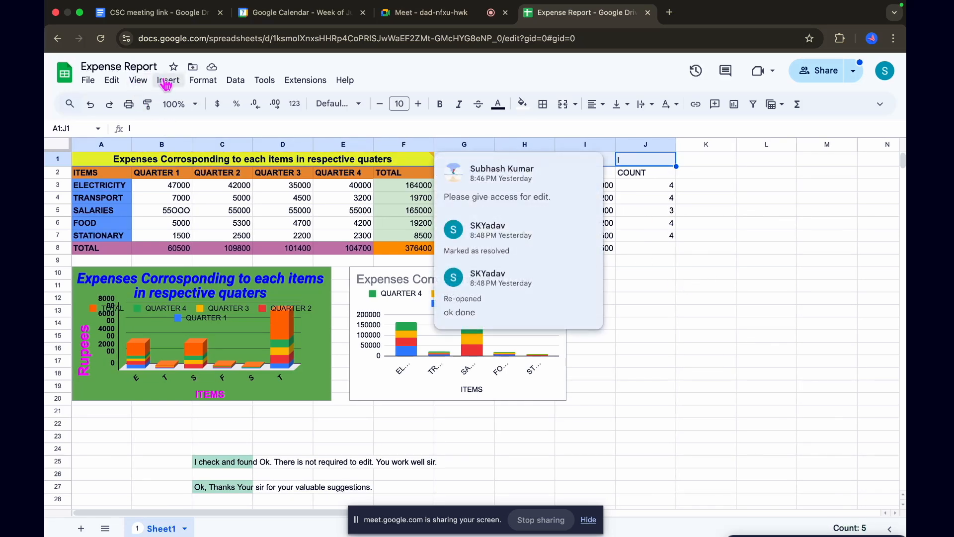
left_click(88, 81)
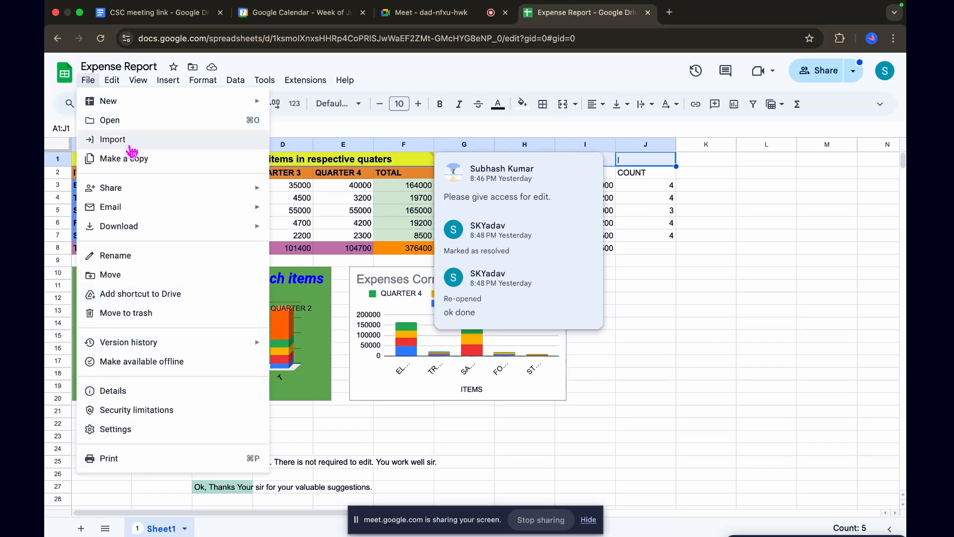
mouse_move(88, 80)
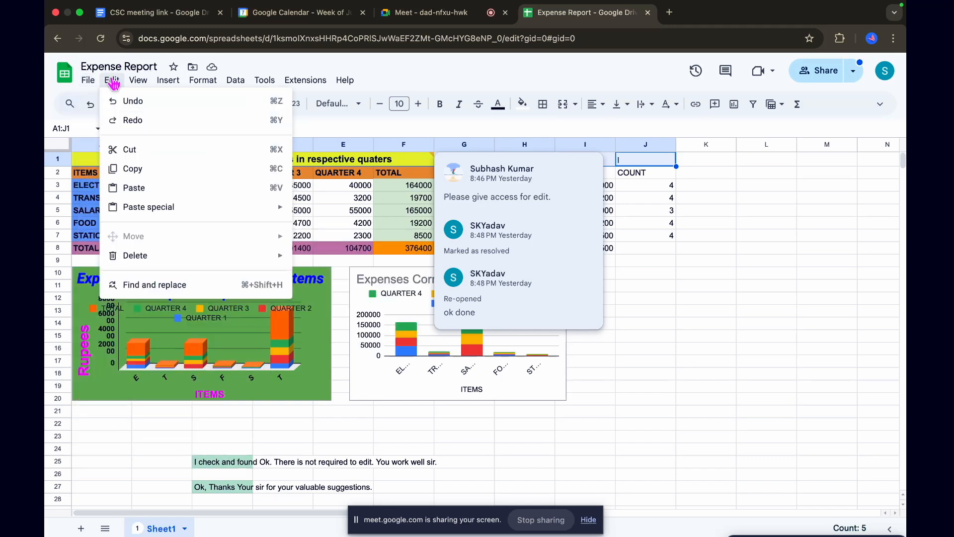
mouse_move(148, 84)
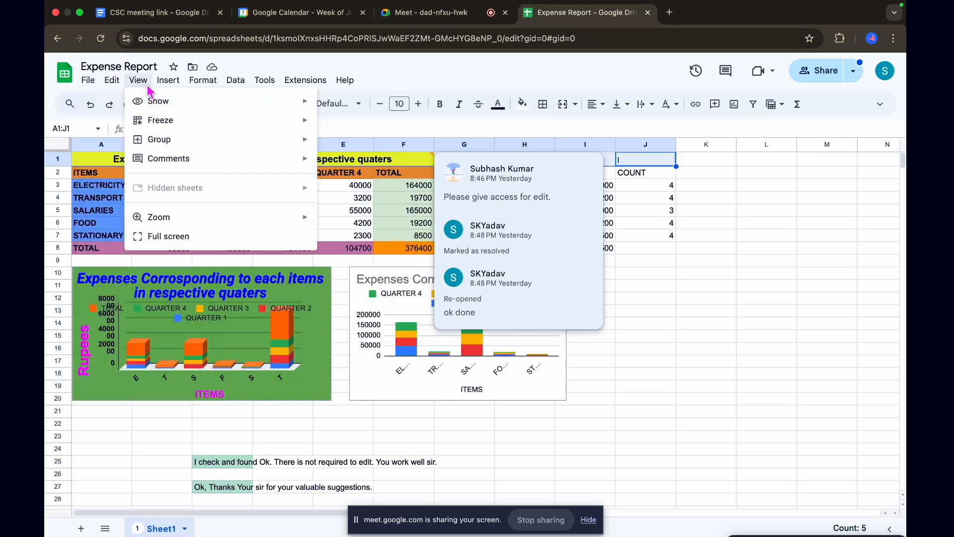
mouse_move(161, 128)
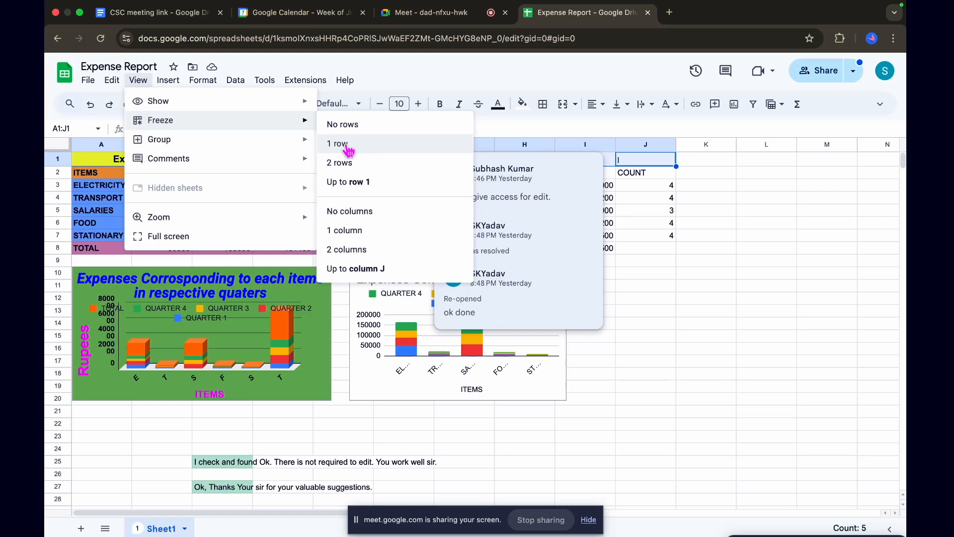
left_click(348, 144)
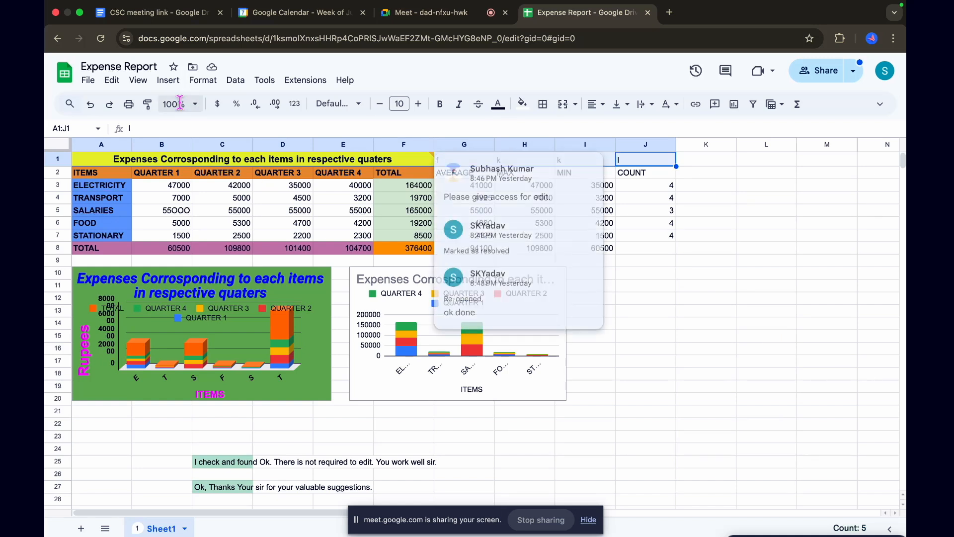
left_click(138, 80)
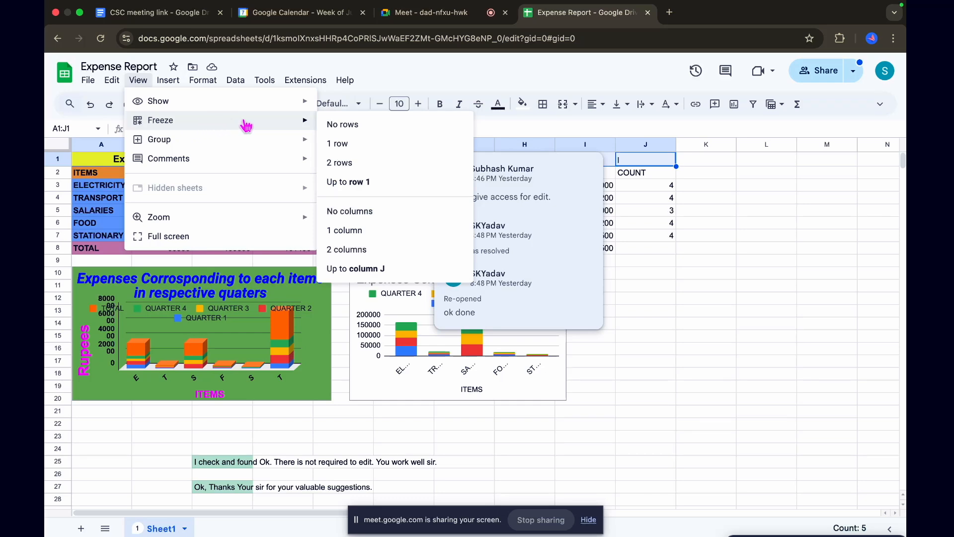
left_click(350, 148)
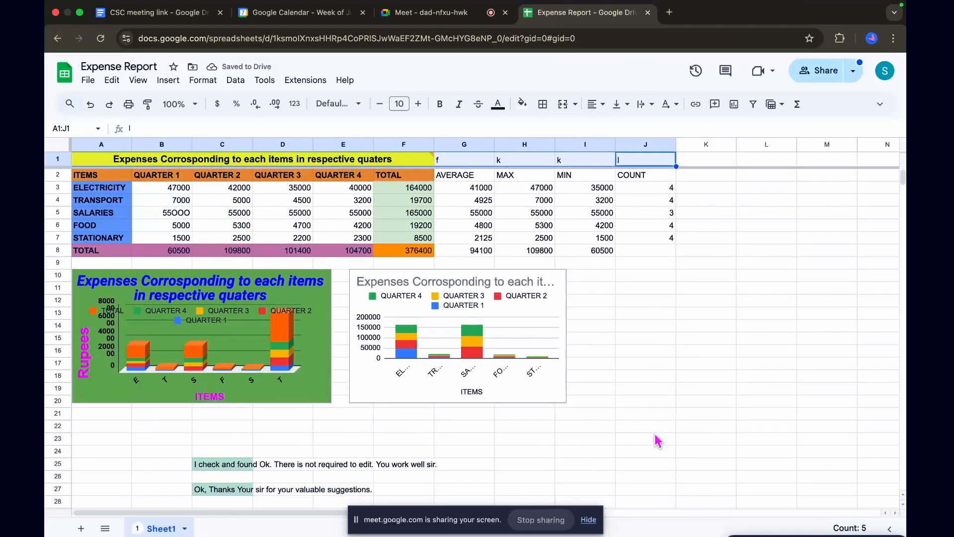
Look through the rows below the data and back up to check the frozen title row
scroll(619, 385, "down", 5)
scroll(657, 441, "down", 10)
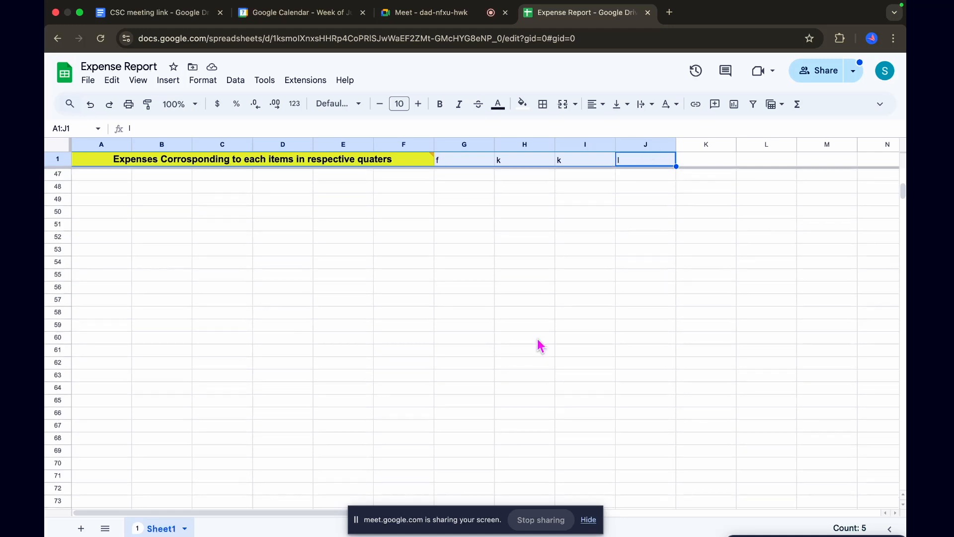
scroll(540, 346, "up", 12)
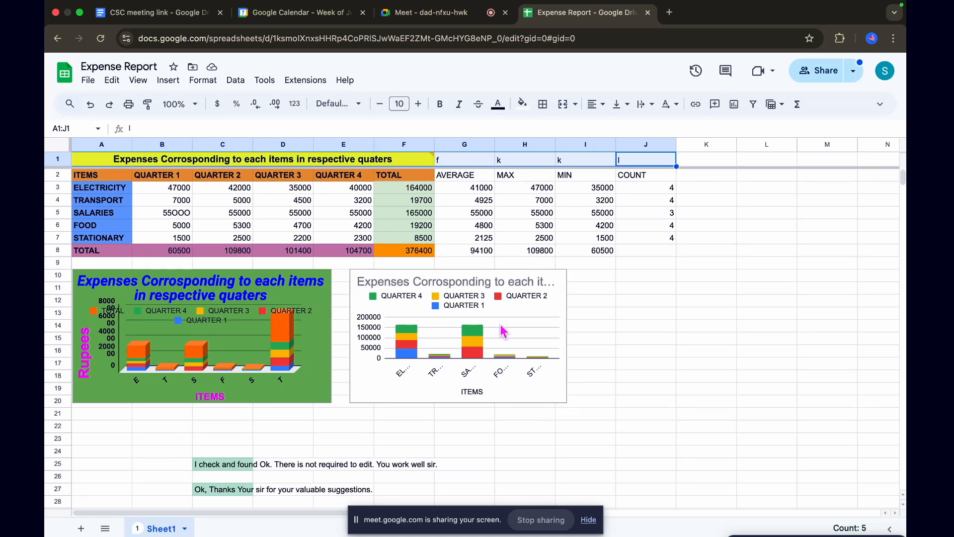
scroll(504, 333, "down", 2)
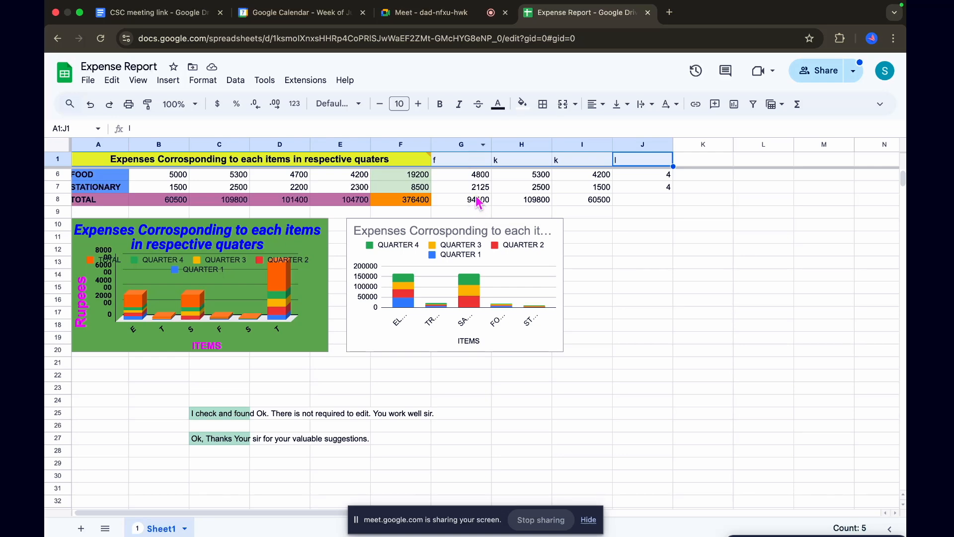
scroll(478, 206, "up", 2)
scroll(480, 203, "down", 2)
scroll(481, 204, "up", 2)
mouse_move(420, 158)
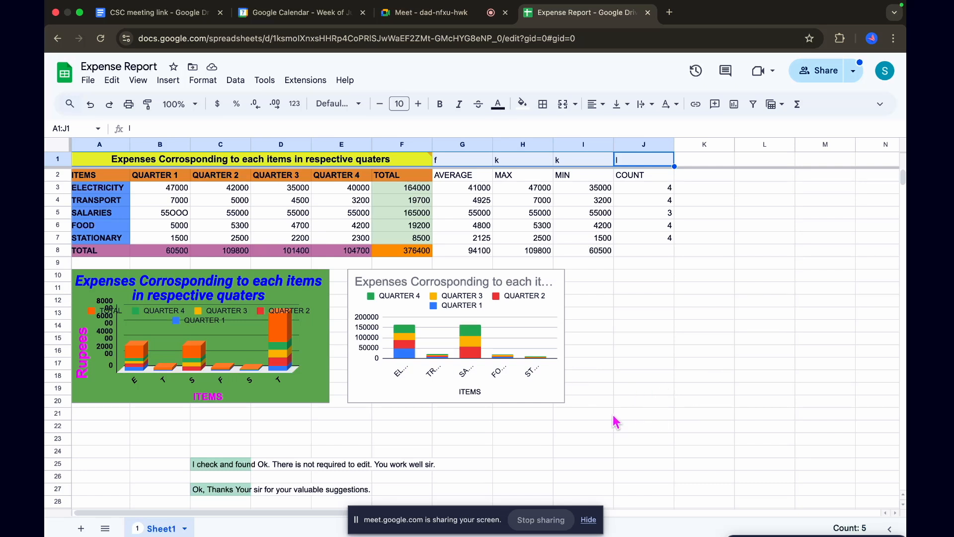
Try to freeze 1 column with column A selected, and dismiss the message
left_click(82, 144)
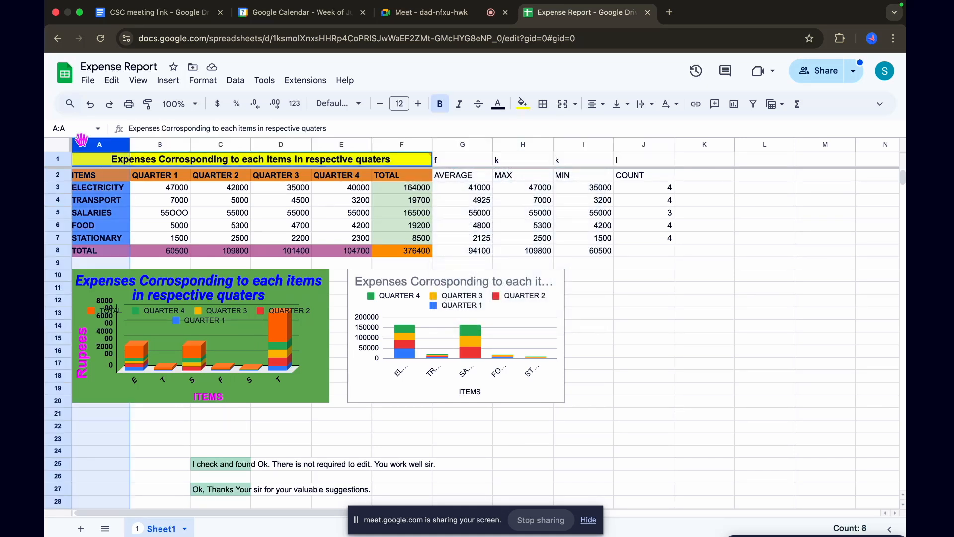
left_click(140, 82)
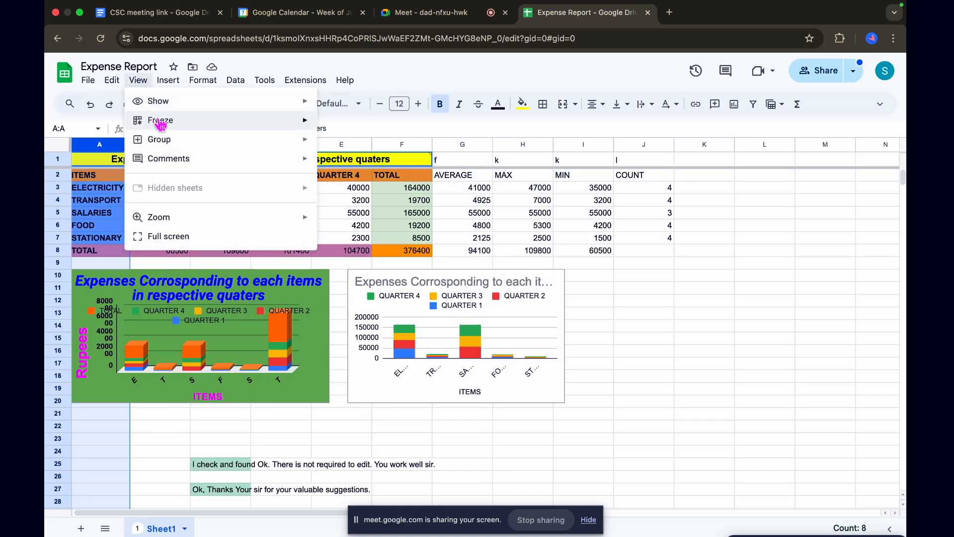
mouse_move(159, 119)
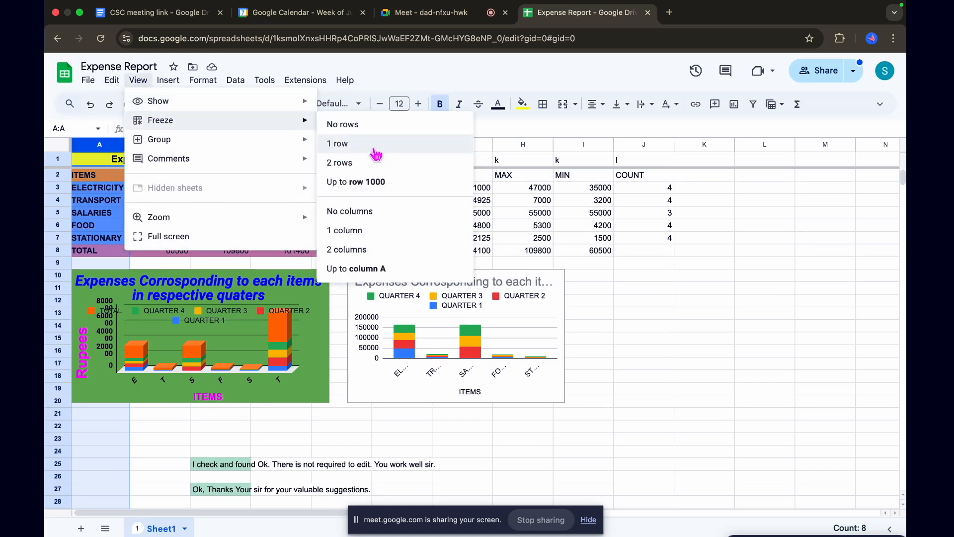
left_click(355, 233)
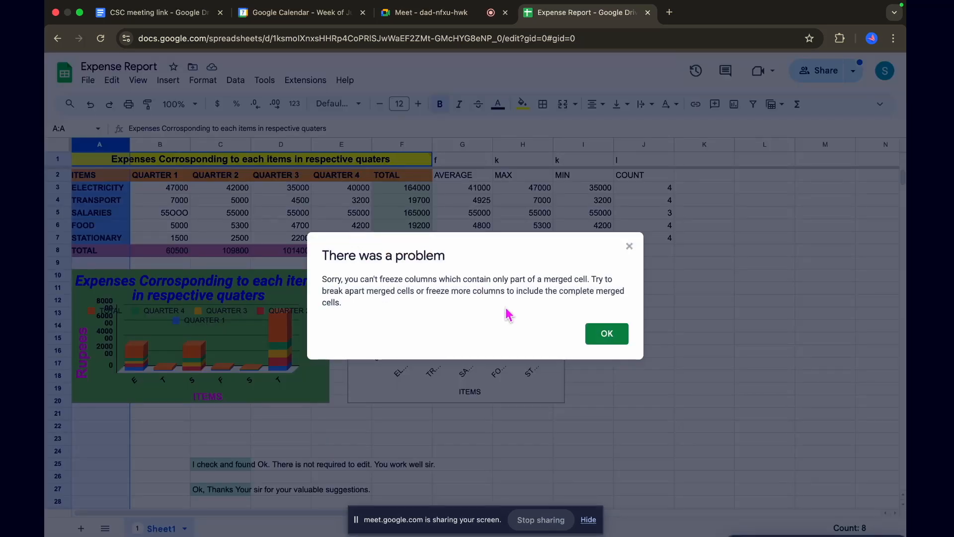
left_click(612, 339)
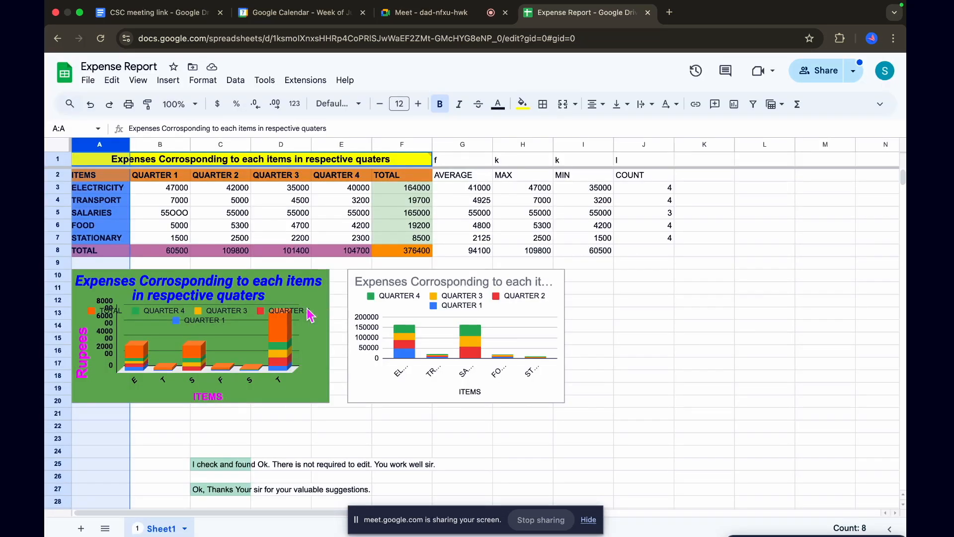
Try to freeze the sheet up to column A, and dismiss the message
left_click(138, 80)
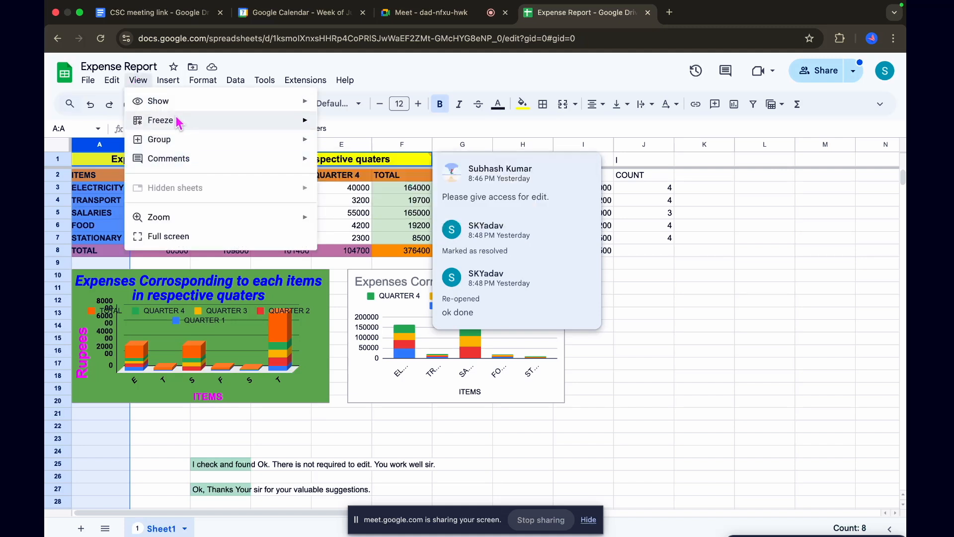
mouse_move(183, 124)
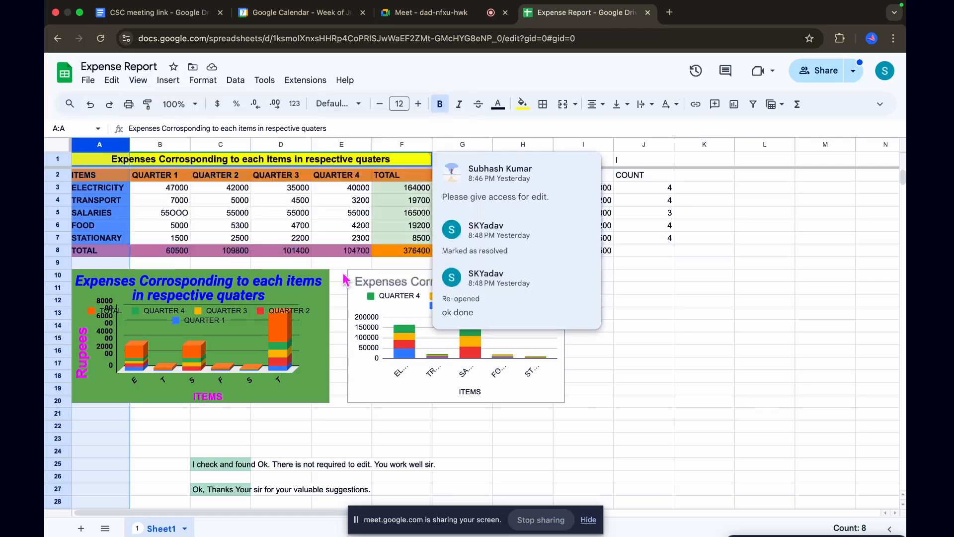
left_click(344, 273)
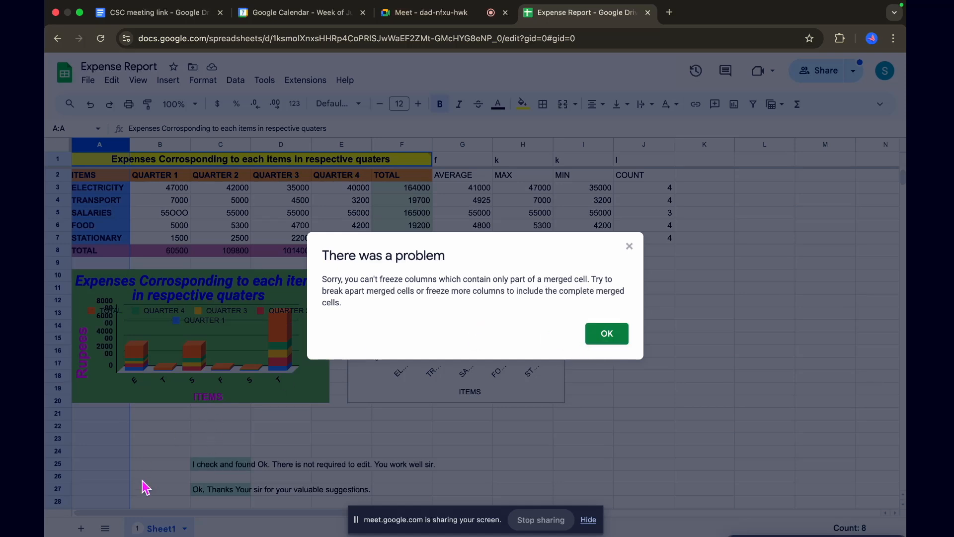
left_click(607, 335)
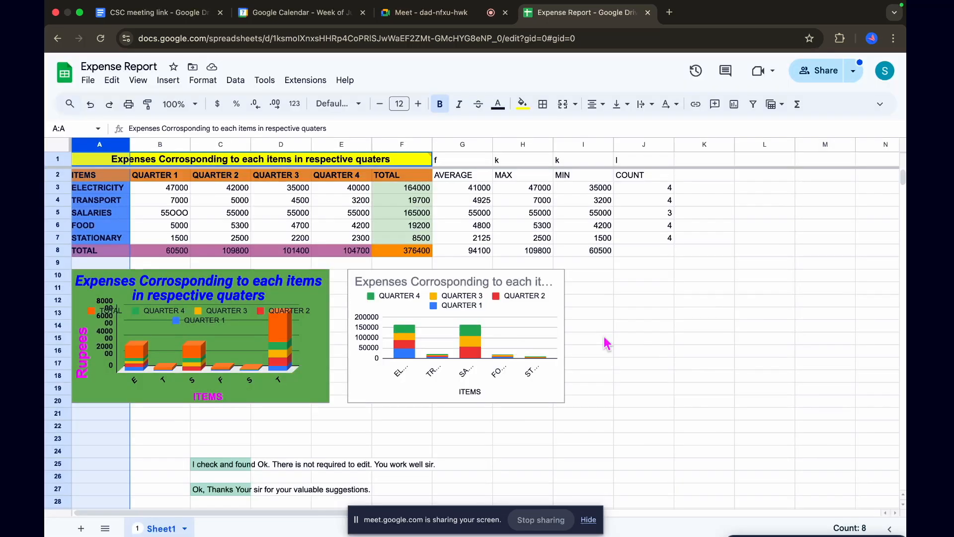
Fill the whole of column L with bright green
left_click(752, 145)
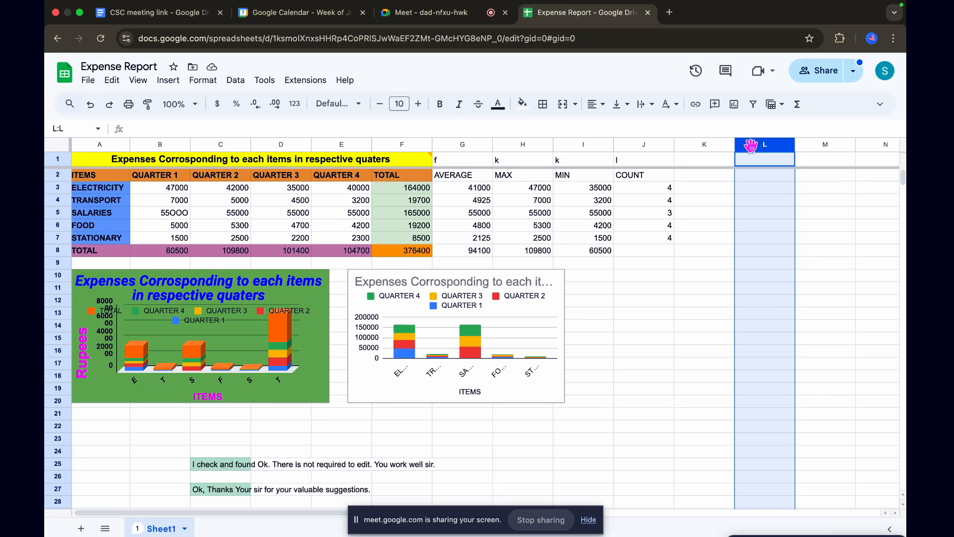
left_click(139, 81)
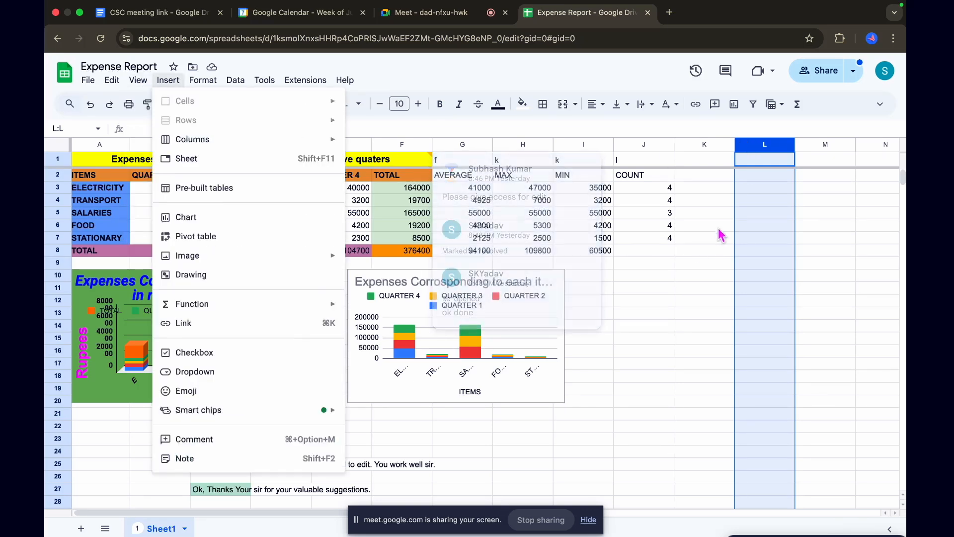
left_click(720, 228)
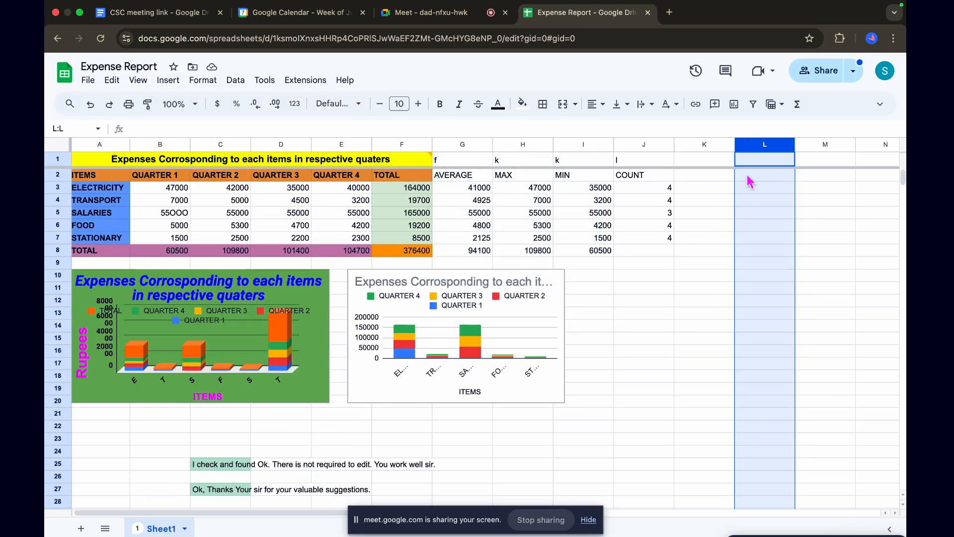
left_click(522, 103)
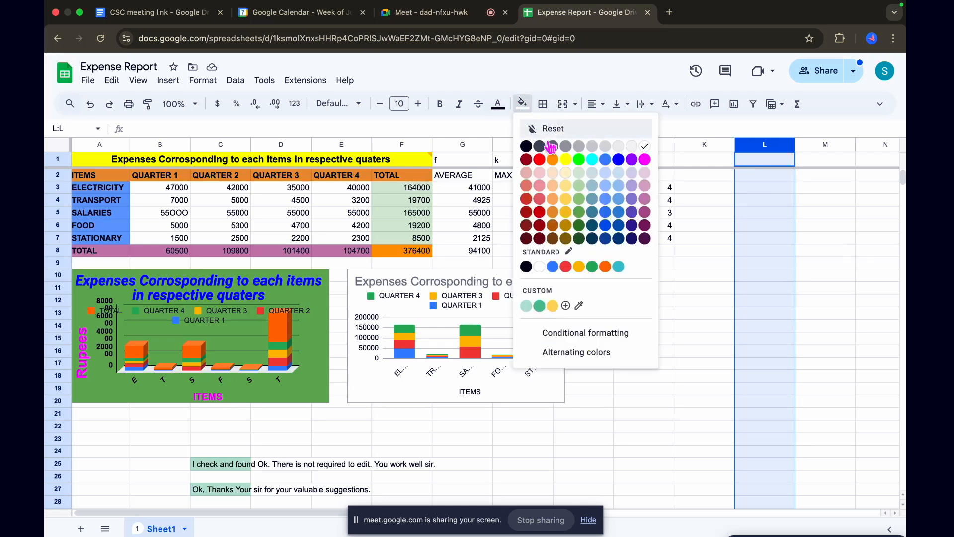
left_click(579, 159)
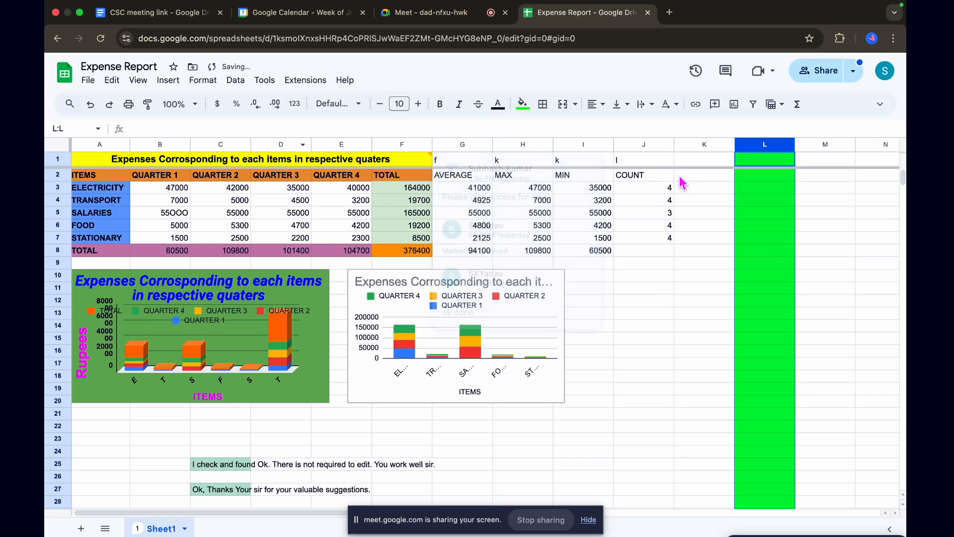
Freeze the sheet's columns up to column L
left_click(139, 81)
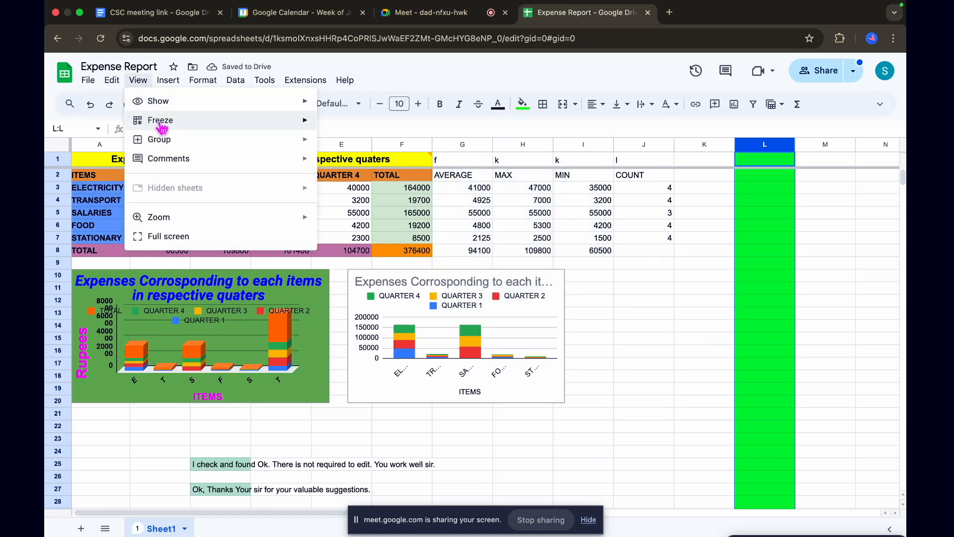
mouse_move(160, 120)
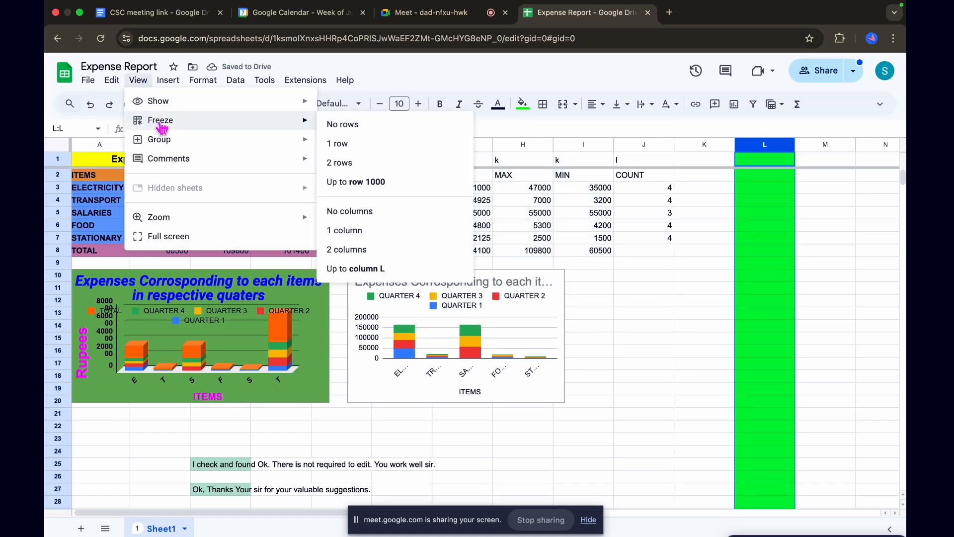
left_click(357, 269)
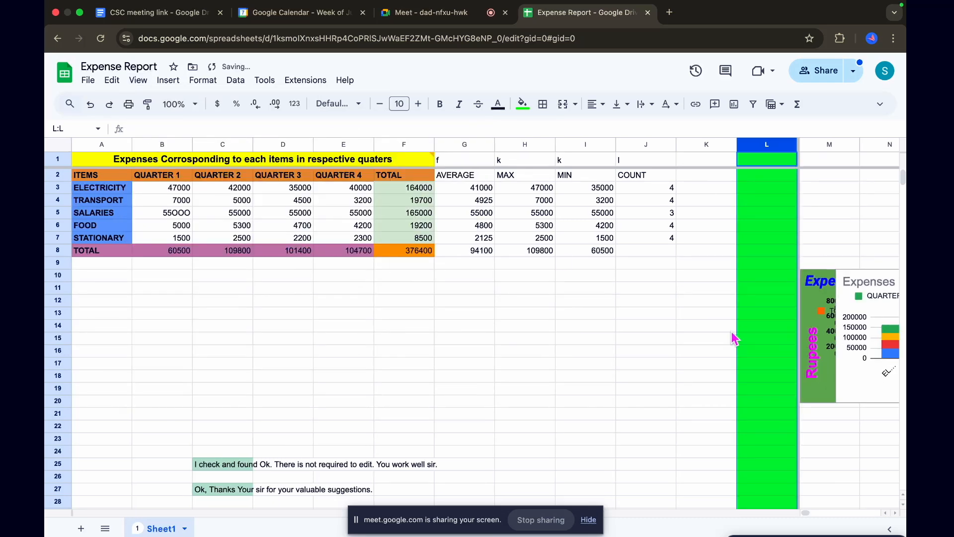
Look across the columns beyond L and back to check that the columns up to L stay frozen
scroll(735, 335, "right", 2)
scroll(734, 338, "down", 1)
scroll(734, 338, "left", 2)
scroll(735, 338, "right", 2)
scroll(735, 339, "left", 1)
scroll(825, 248, "right", 1)
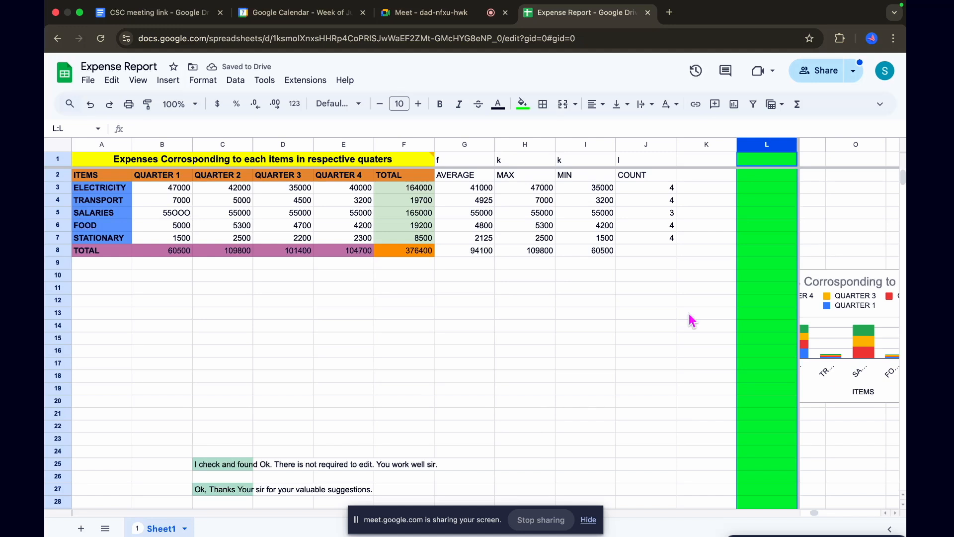
scroll(691, 321, "right", 3)
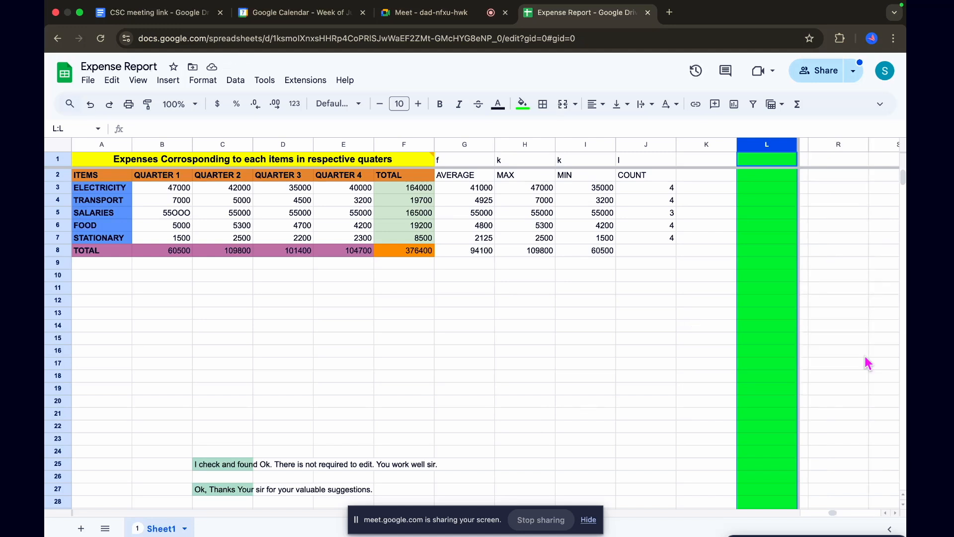
scroll(868, 363, "left", 5)
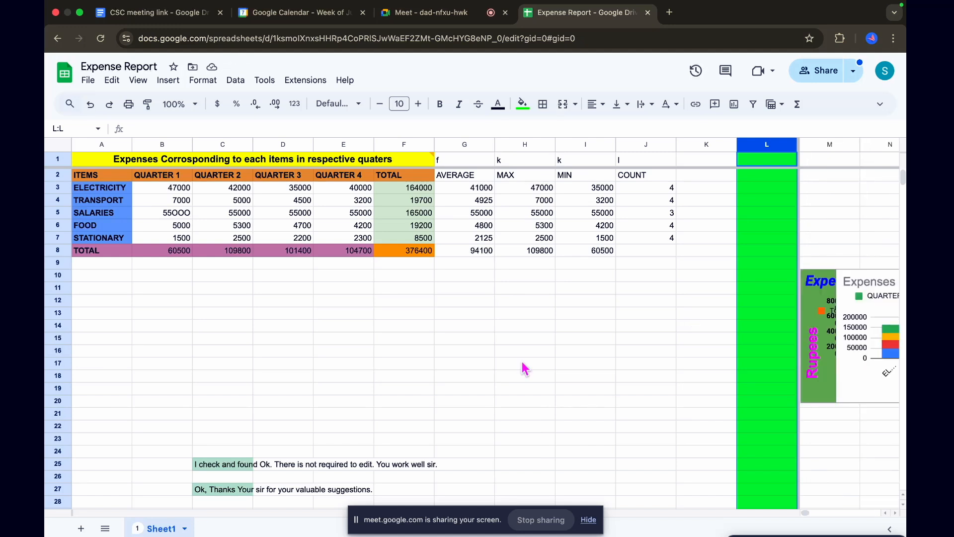
scroll(523, 367, "right", 2)
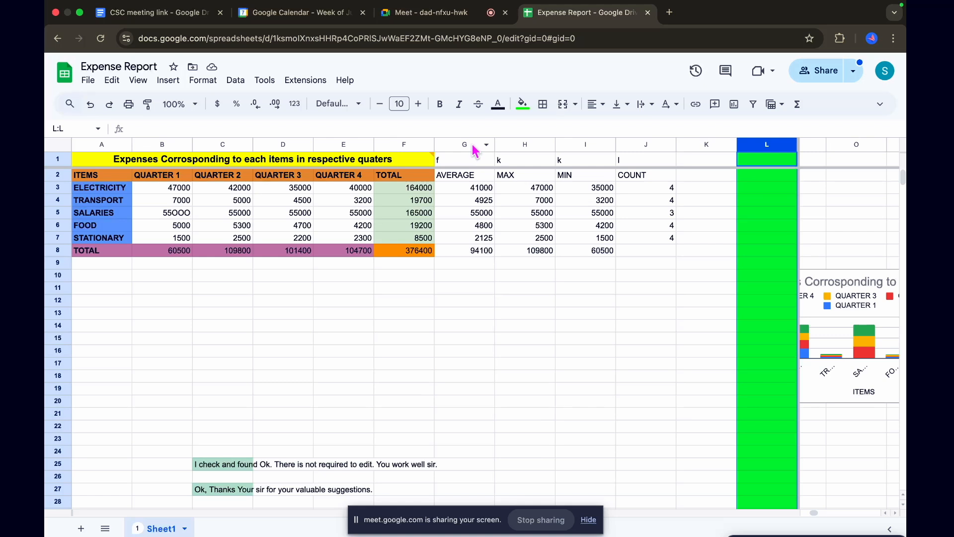
Try again to freeze the sheet up to column A, dismiss the message, and deselect the column
left_click(108, 141)
left_click(139, 81)
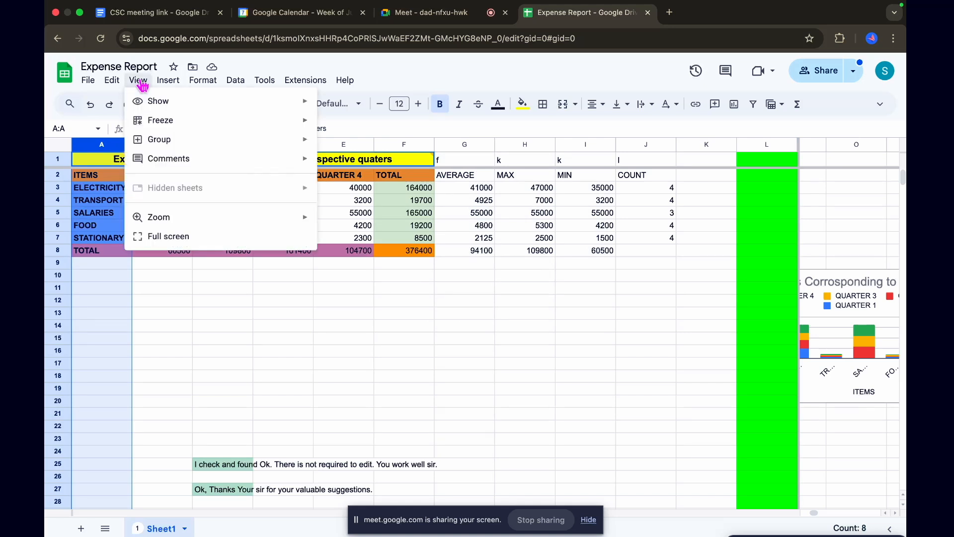
mouse_move(149, 122)
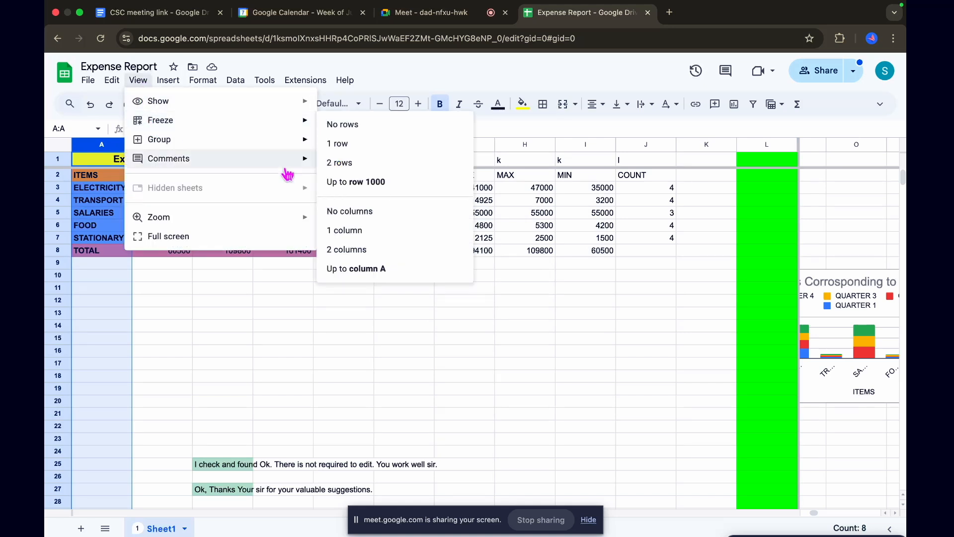
left_click(344, 271)
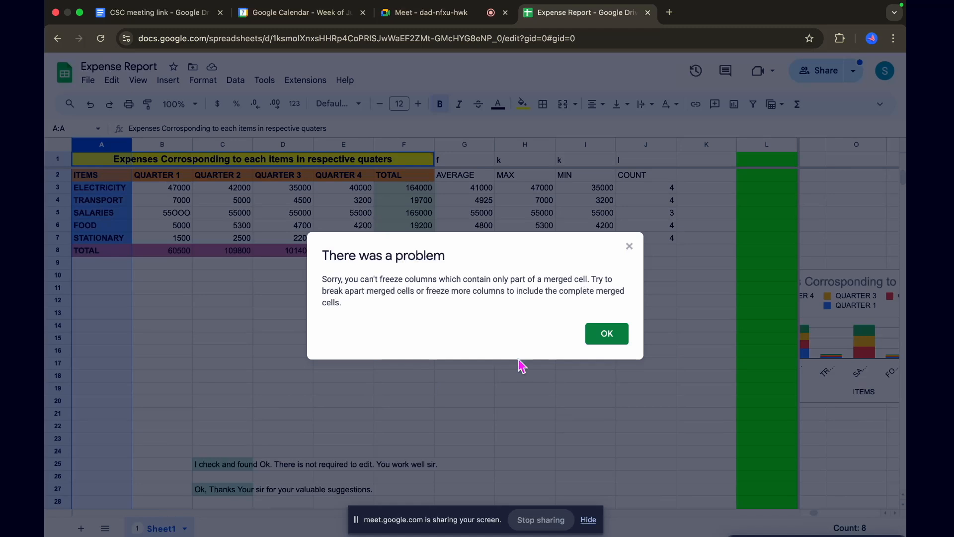
left_click(605, 334)
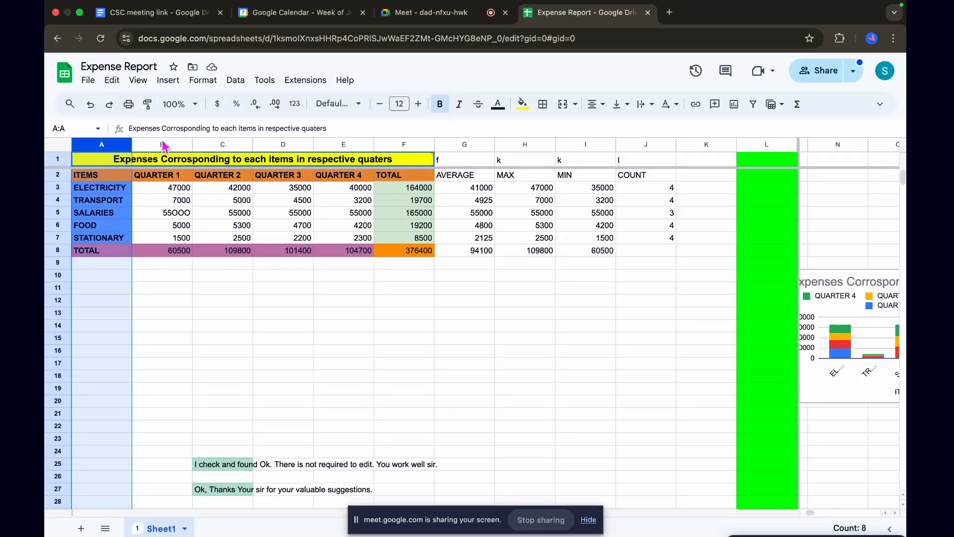
left_click(355, 390)
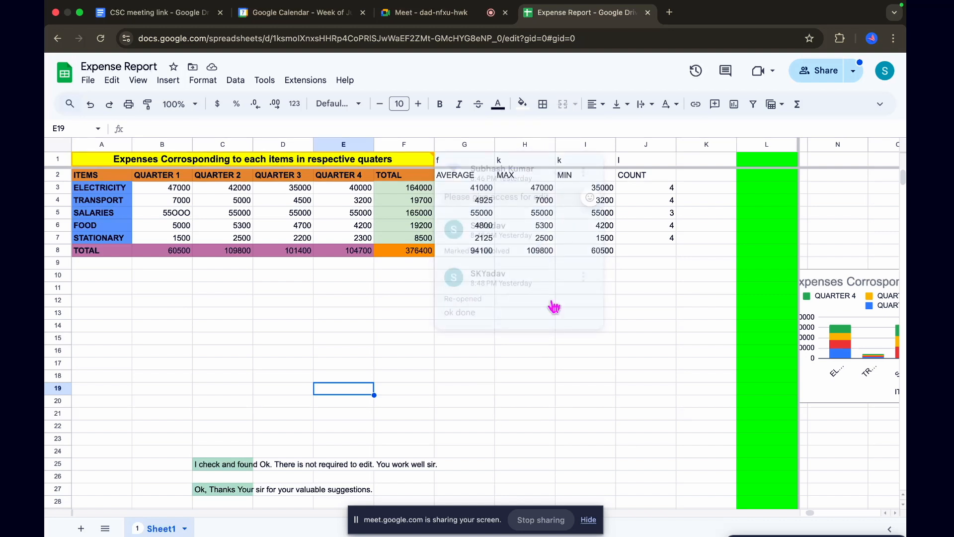
left_click(537, 402)
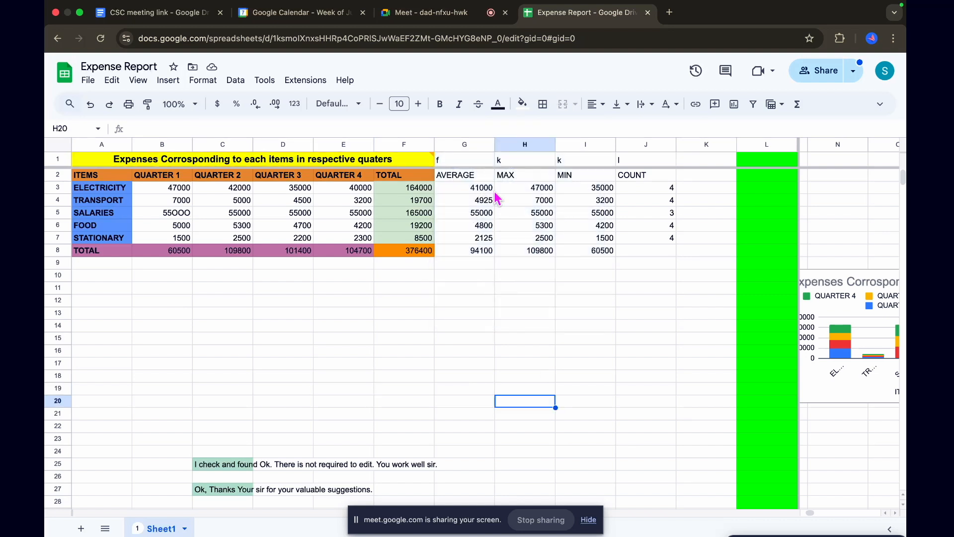
Fill the whole of column G with red, and change the fill to a lighter red
left_click(480, 145)
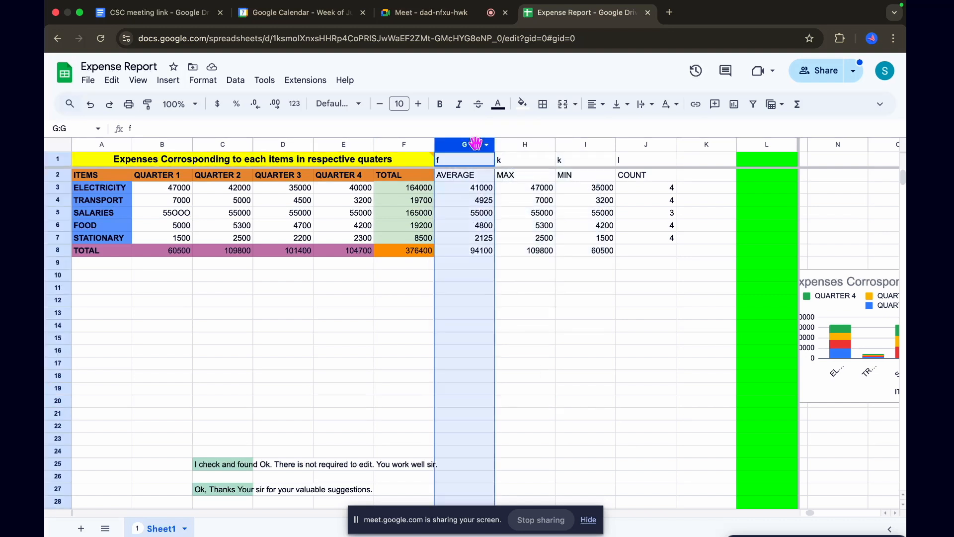
left_click(522, 104)
left_click(540, 161)
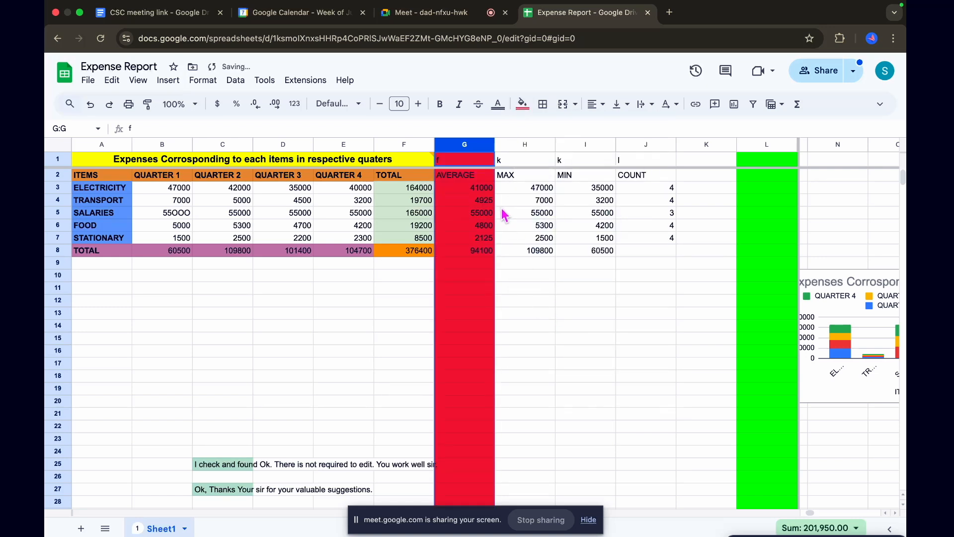
left_click(522, 104)
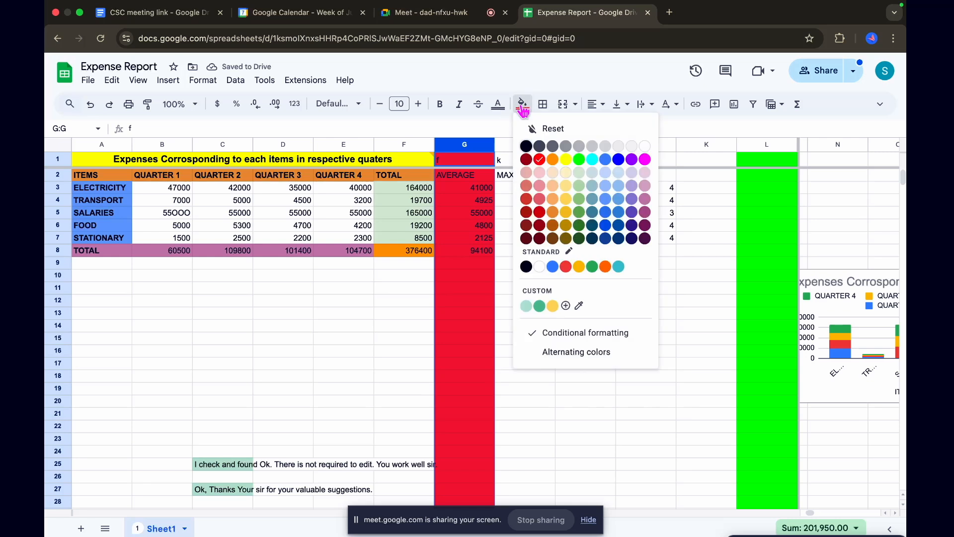
left_click(541, 191)
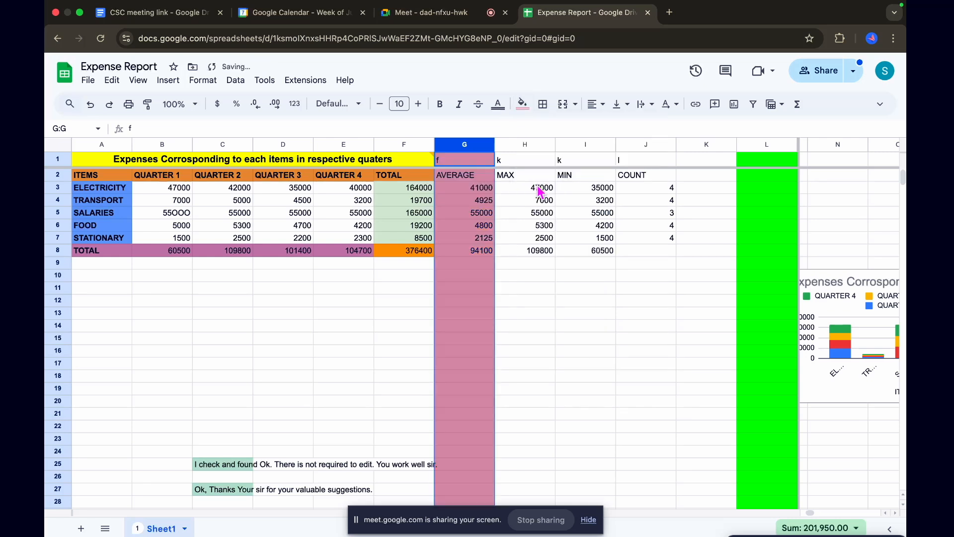
left_click(535, 340)
Select column G and freeze the sheet's columns up to it
left_click(474, 145)
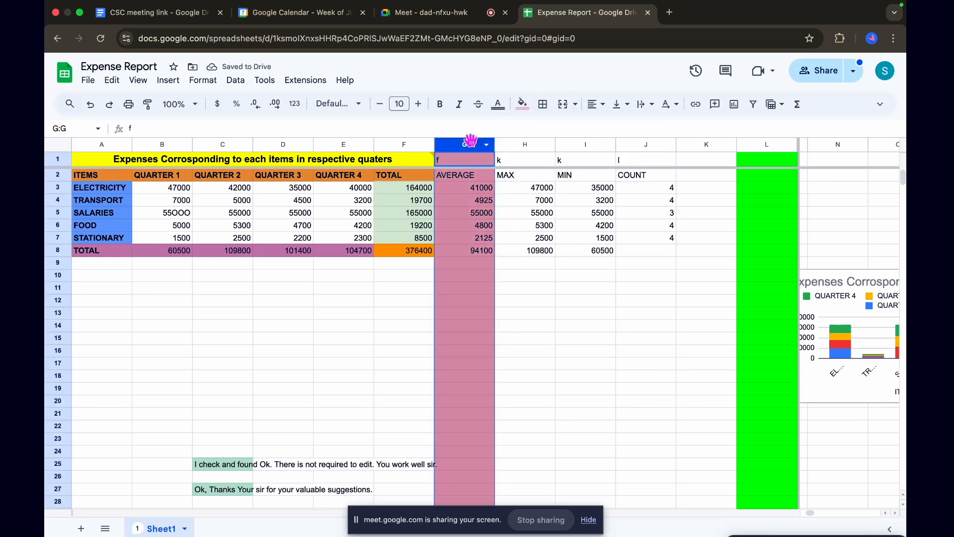
left_click(137, 80)
mouse_move(161, 121)
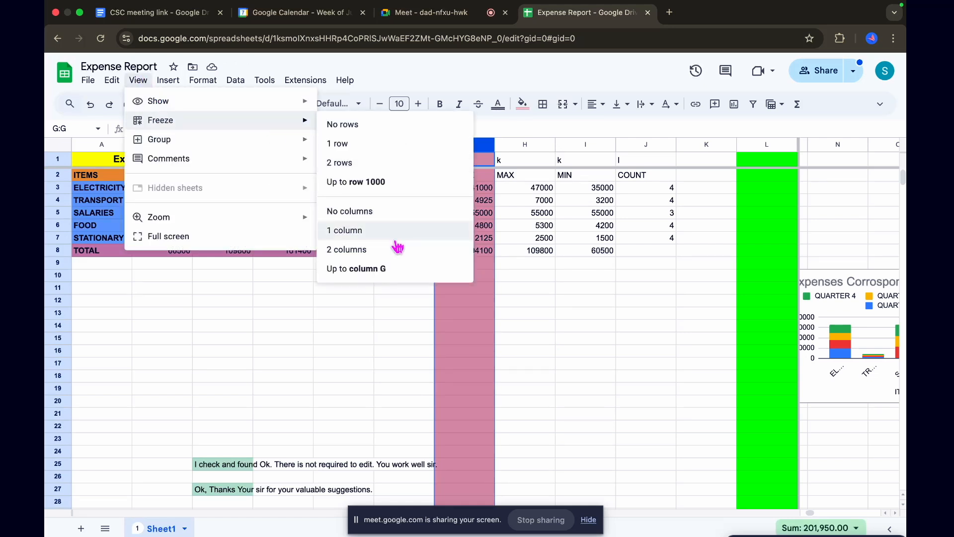
left_click(366, 271)
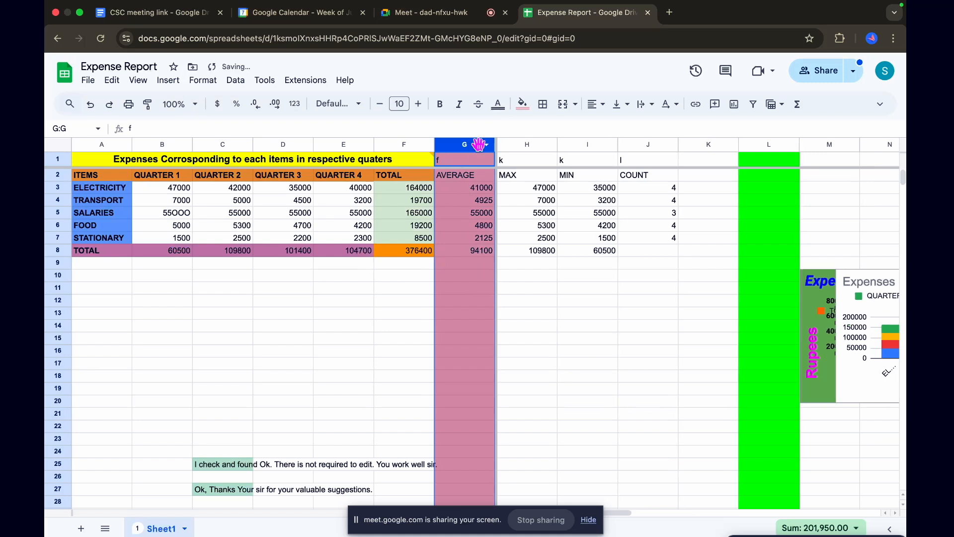
Look across the columns beyond G and back to check the frozen columns against the moving ones
scroll(630, 321, "right", 3)
left_click(630, 322)
scroll(631, 324, "right", 2)
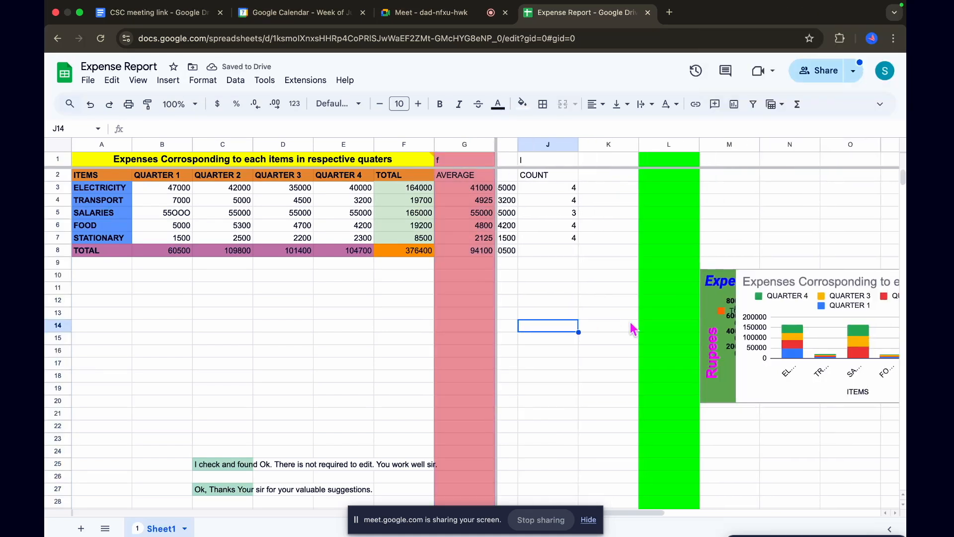
scroll(544, 332, "right", 2)
left_click(544, 332)
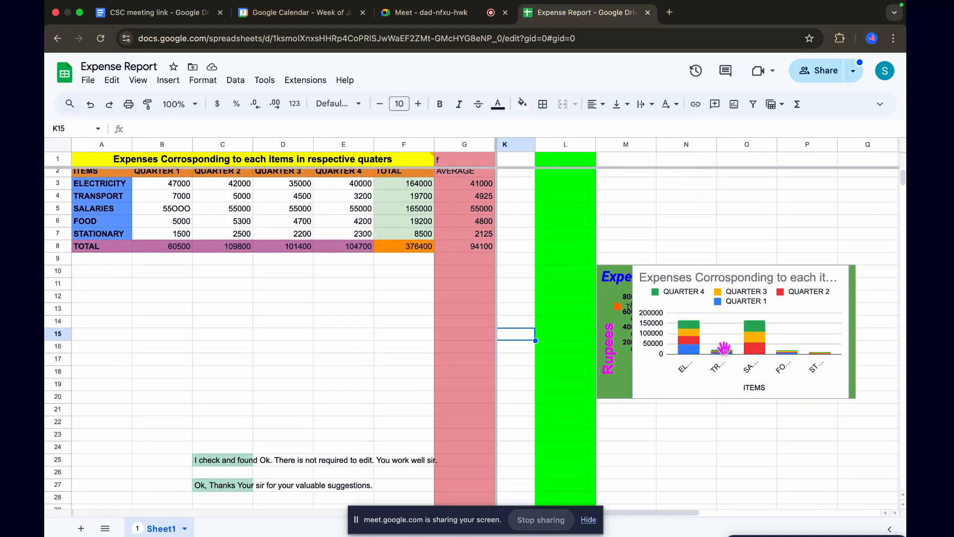
scroll(470, 320, "right", 1)
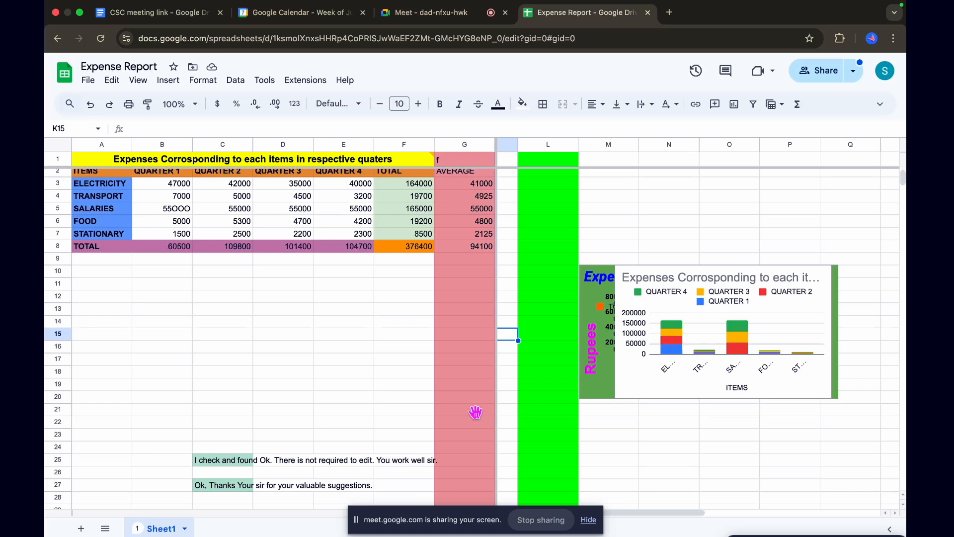
scroll(651, 391, "right", 4)
scroll(652, 391, "left", 1)
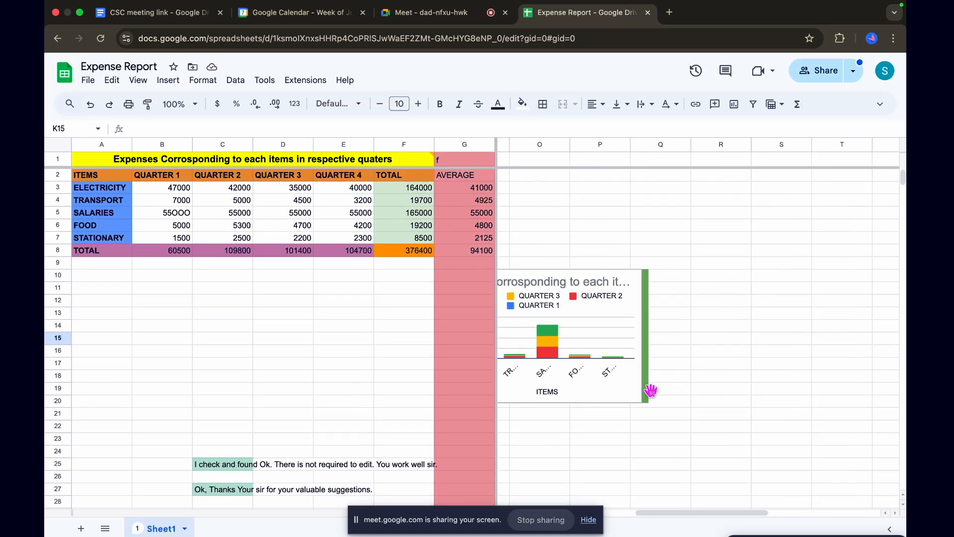
scroll(652, 390, "left", 8)
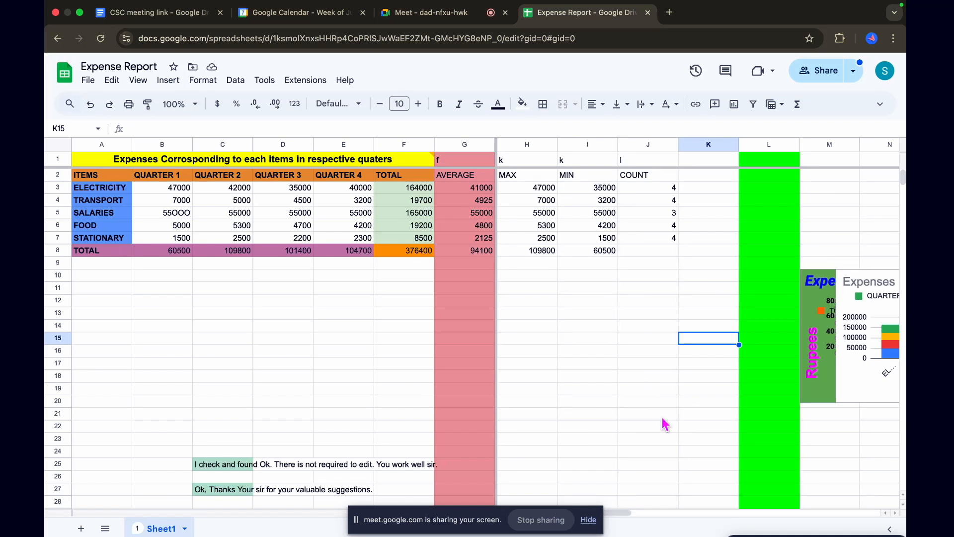
scroll(665, 424, "right", 4)
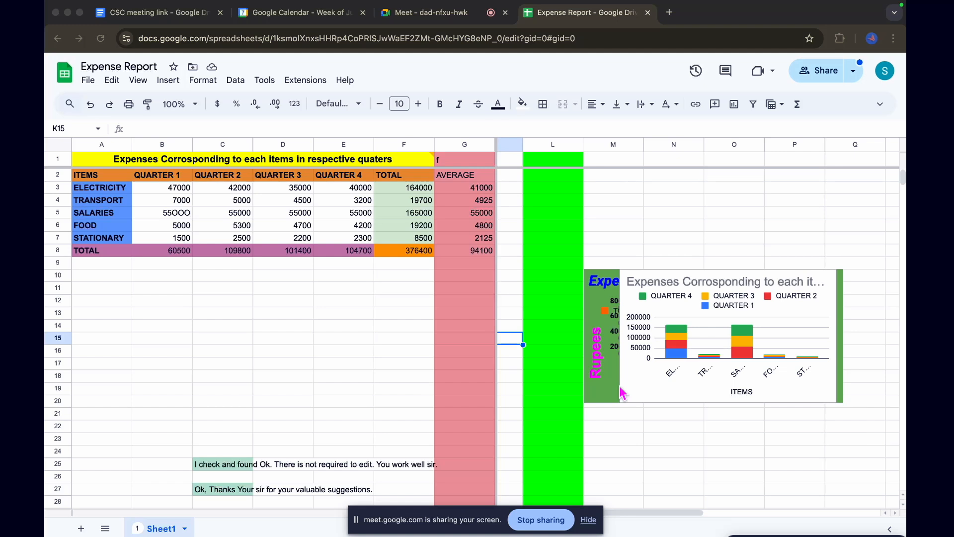
scroll(623, 392, "right", 2)
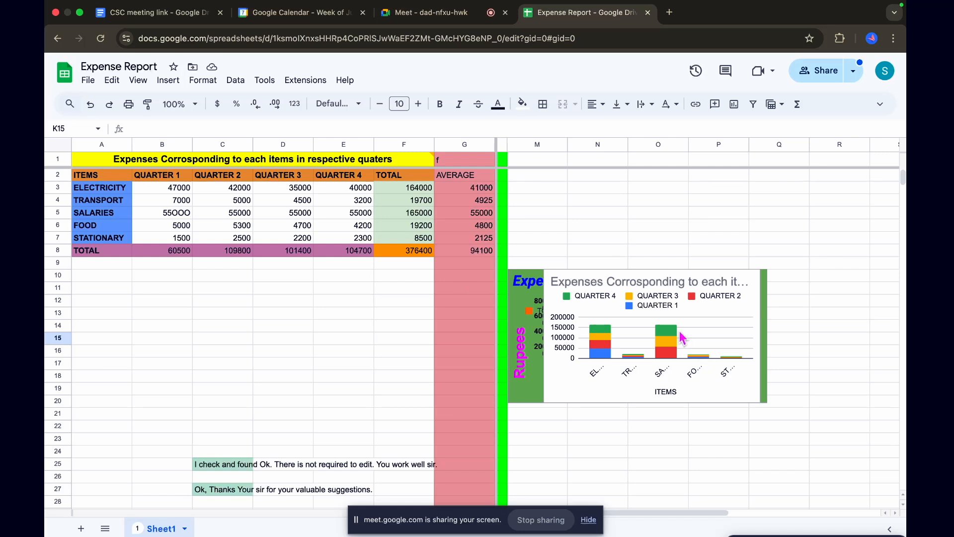
scroll(683, 338, "left", 3)
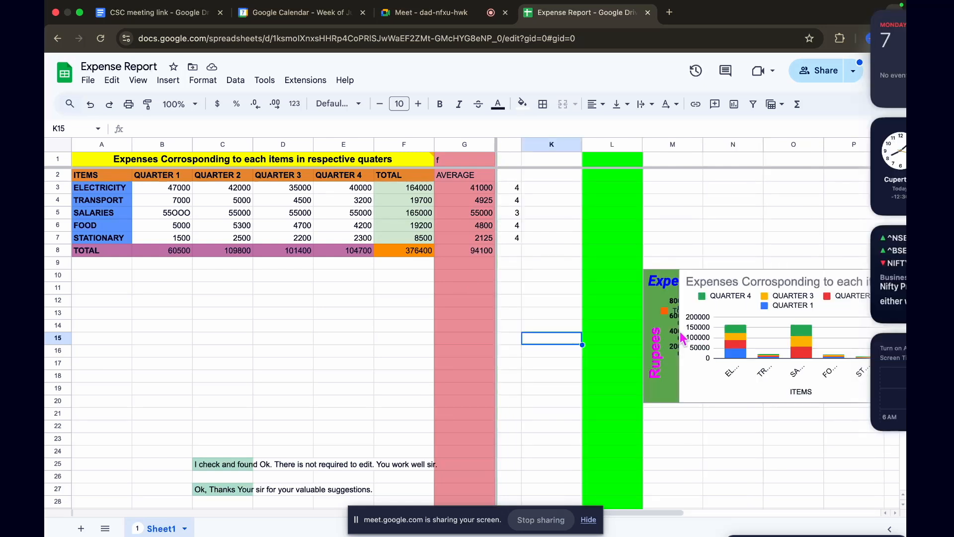
scroll(683, 338, "left", 2)
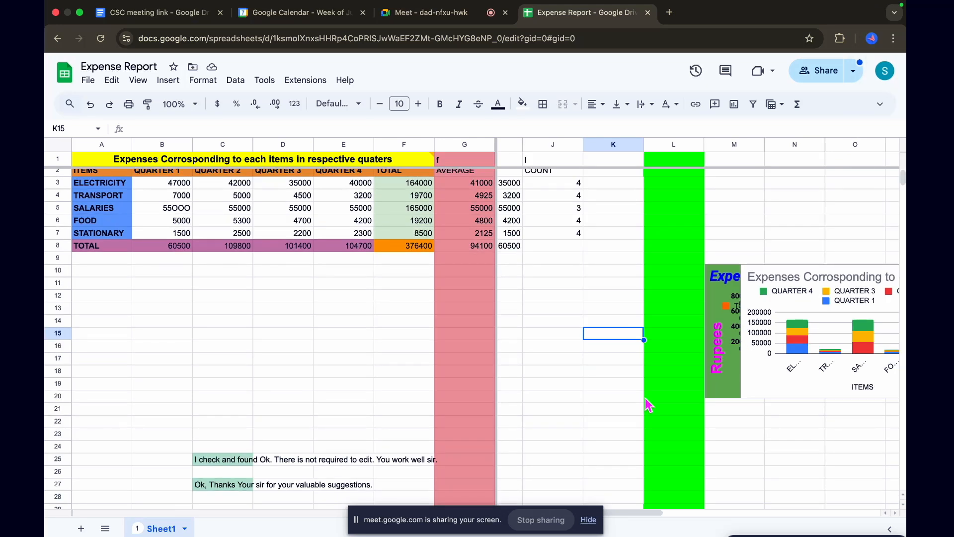
left_click(440, 507)
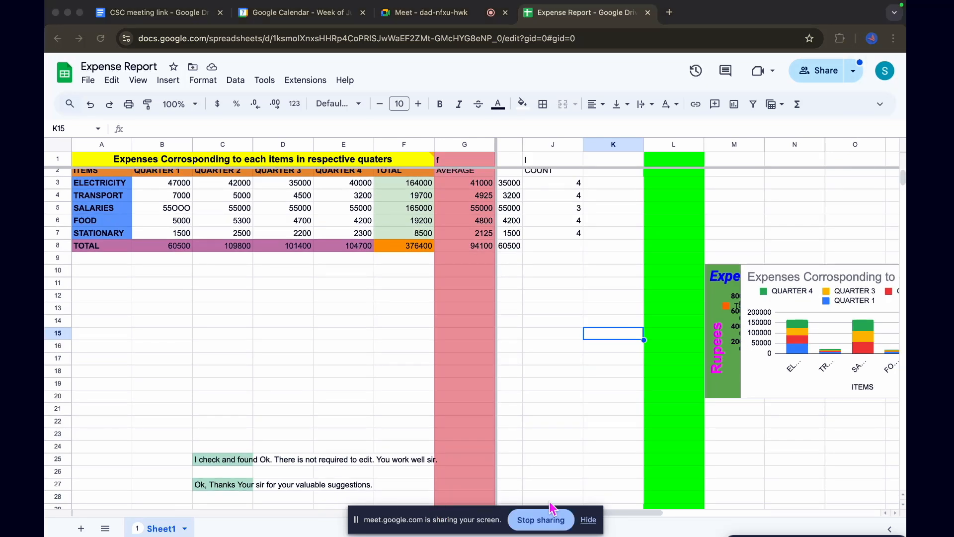
Move the screen-sharing bar out of the way and compare the frozen columns up to G with the moving columns beyond them
left_click_drag(455, 517, 114, 536)
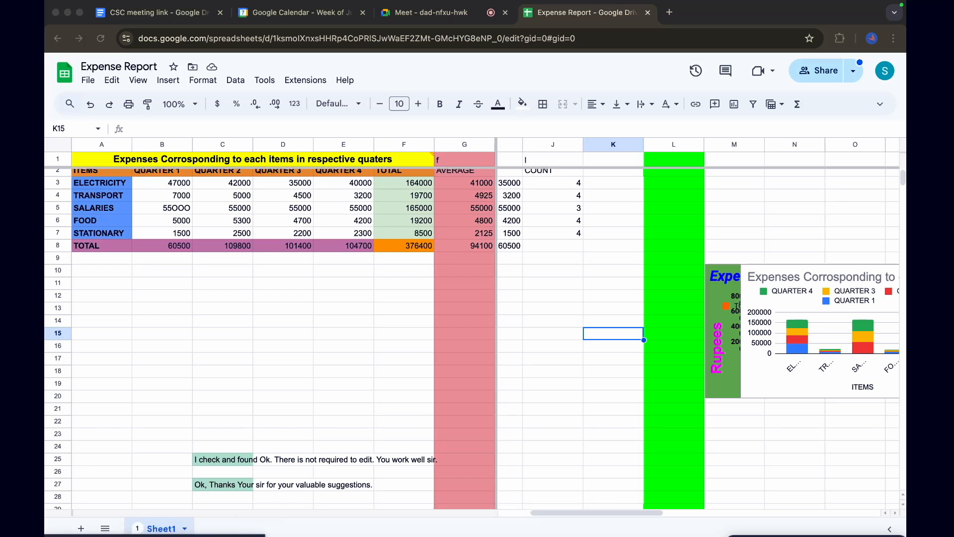
scroll(632, 382, "right", 3)
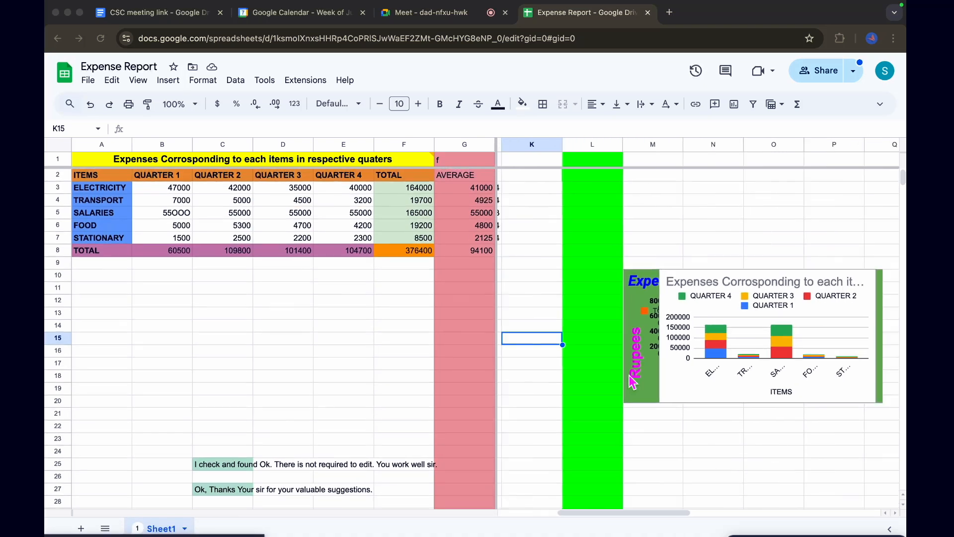
scroll(631, 383, "left", 3)
scroll(632, 383, "right", 2)
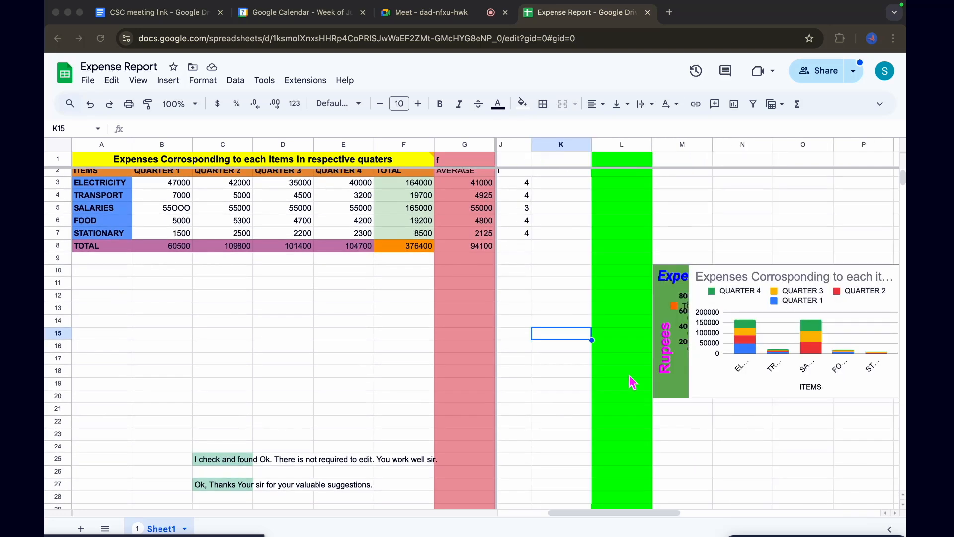
scroll(633, 382, "left", 2)
scroll(633, 383, "right", 2)
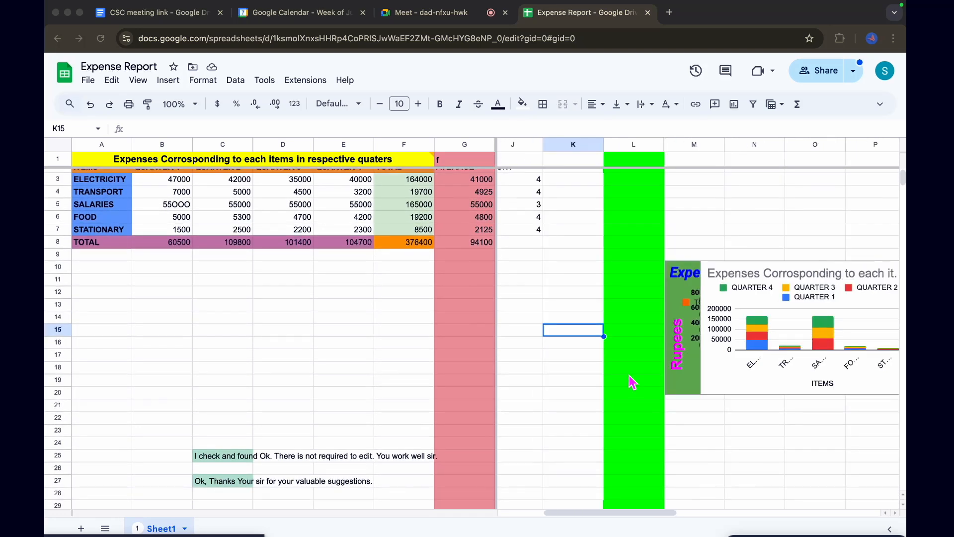
scroll(633, 382, "left", 2)
scroll(633, 383, "up", 1)
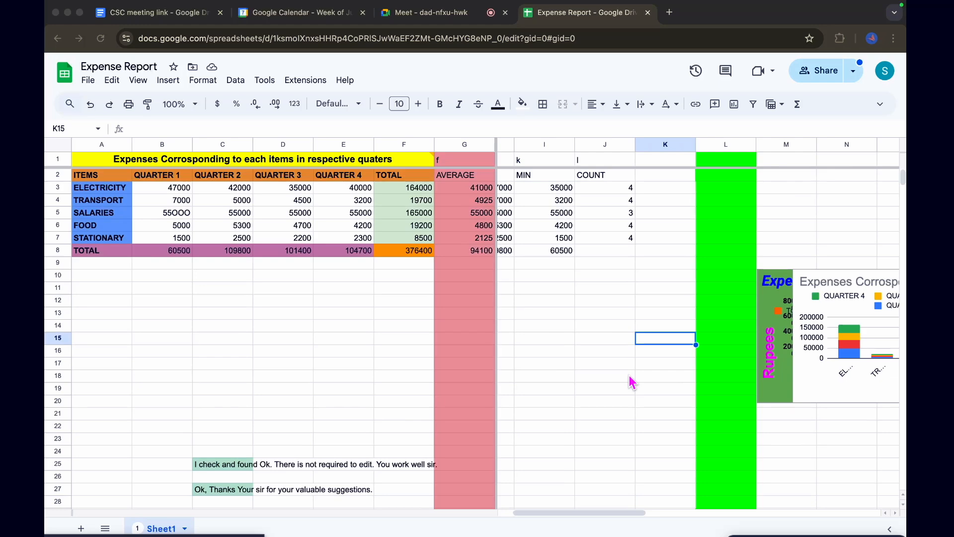
scroll(632, 383, "left", 1)
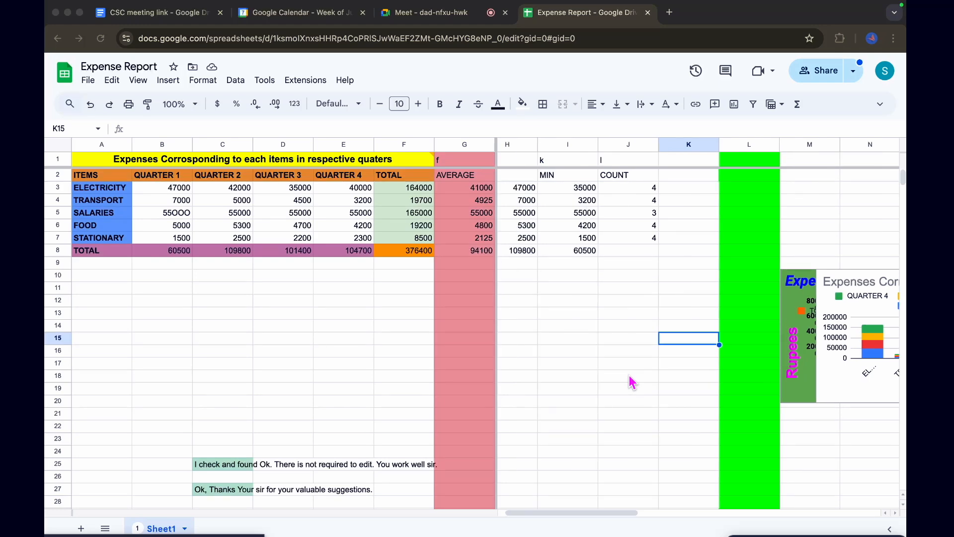
scroll(632, 382, "down", 5)
scroll(632, 382, "up", 5)
scroll(633, 382, "right", 4)
scroll(633, 383, "left", 2)
scroll(633, 382, "right", 2)
scroll(632, 382, "left", 3)
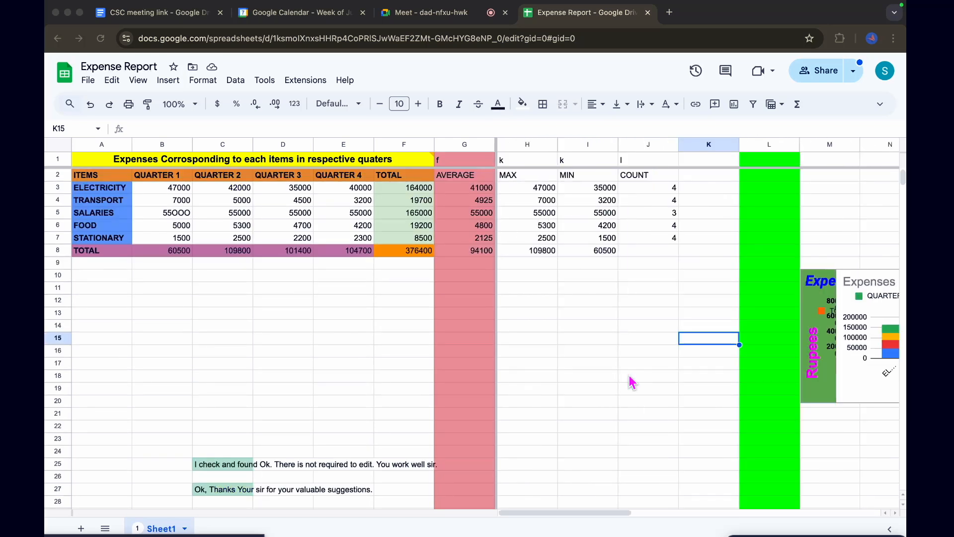
Check the participants and reactions in the Google Meet call, and return to the Expense Report sheet
key("ctrl+Left")
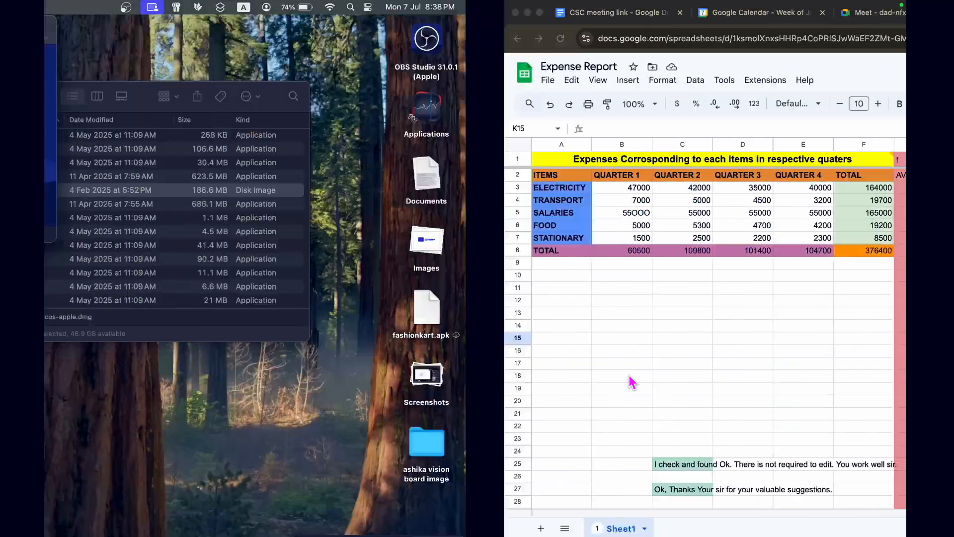
key("ctrl+Right")
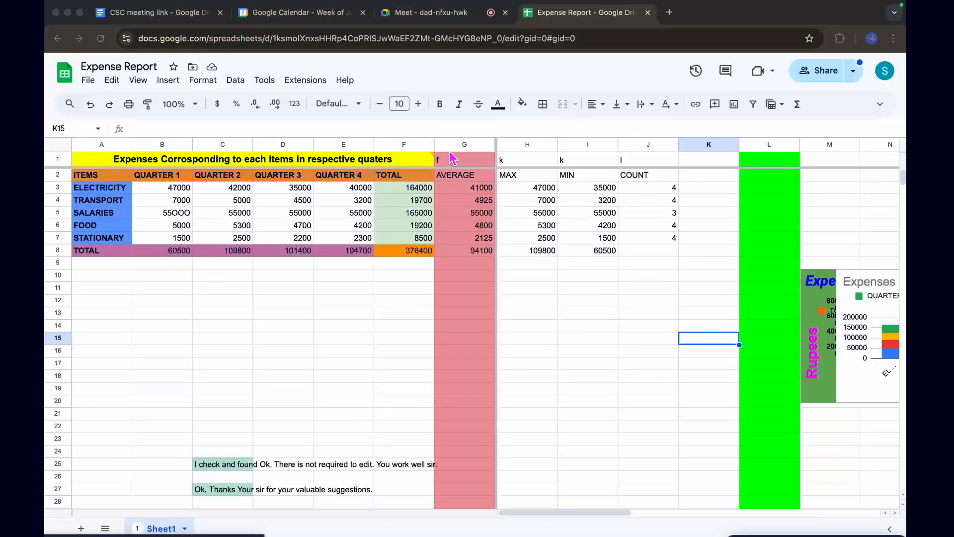
left_click(432, 15)
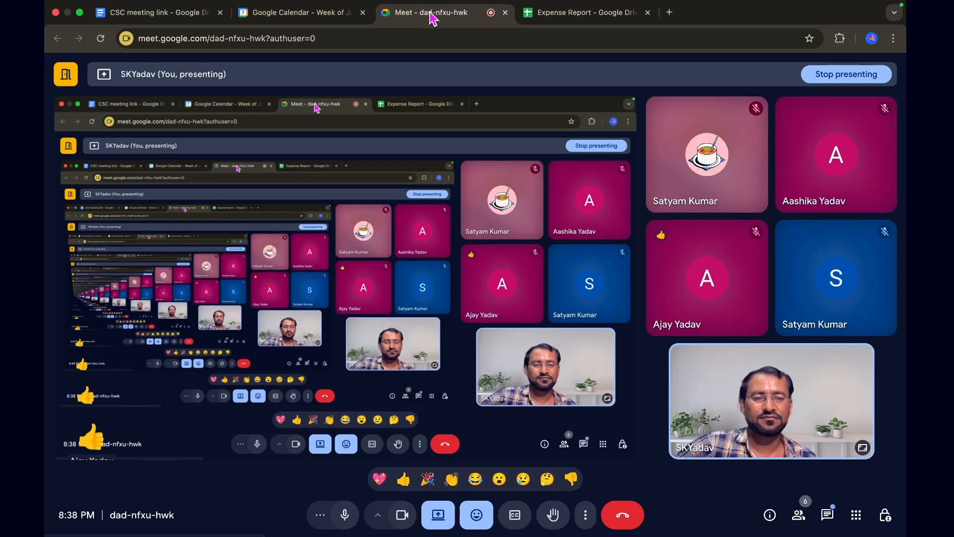
left_click(571, 21)
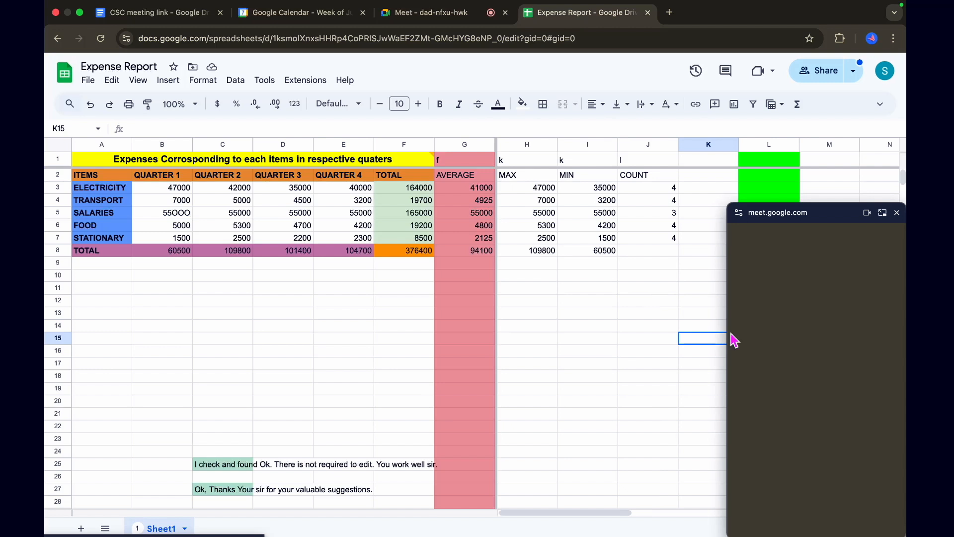
Review the Pro Tips in the mind map, return to the sheet, and move the floating Meet window out of the way
left_click_drag(814, 223, 813, 535)
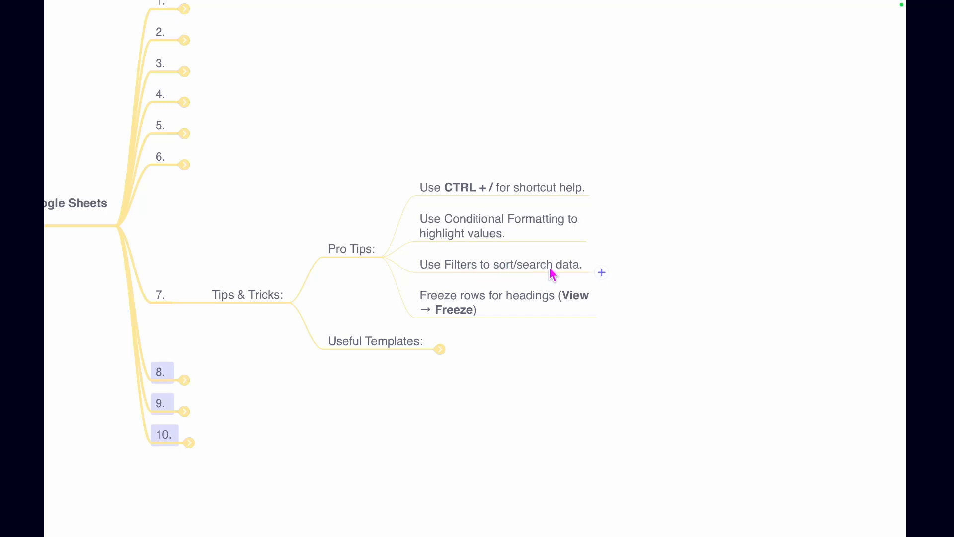
key("ctrl+Left")
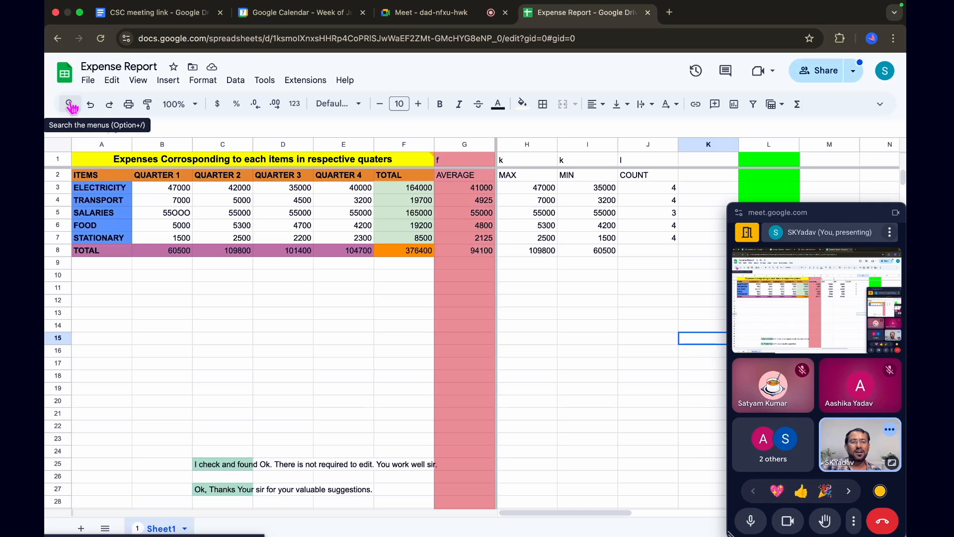
left_click_drag(848, 218, 889, 528)
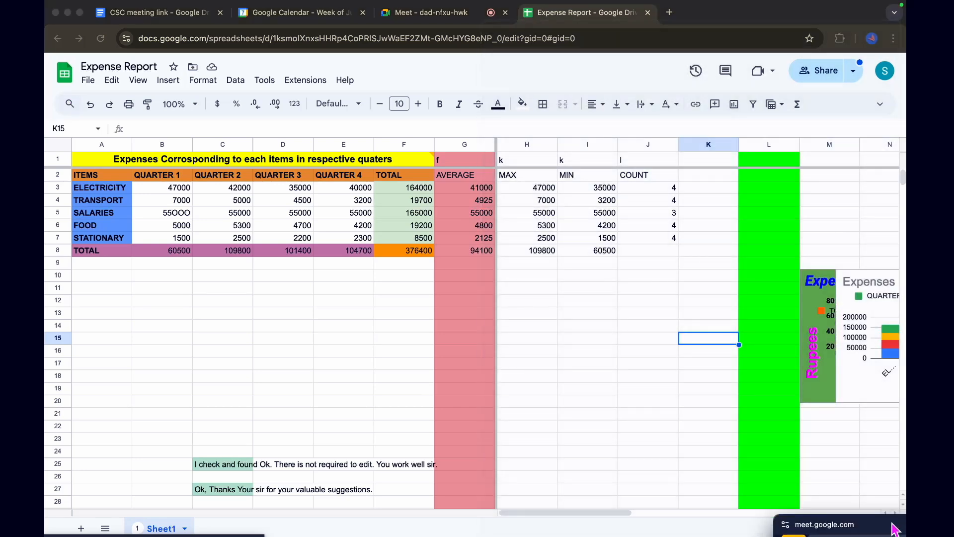
Search the menu commands for "sort" and sort the sheet by column K from A to Z
left_click(71, 104)
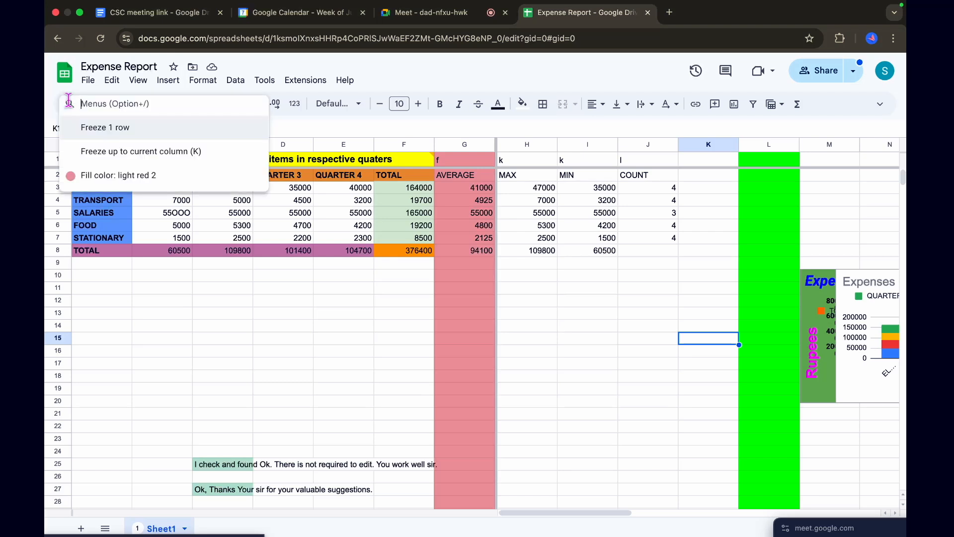
type("s")
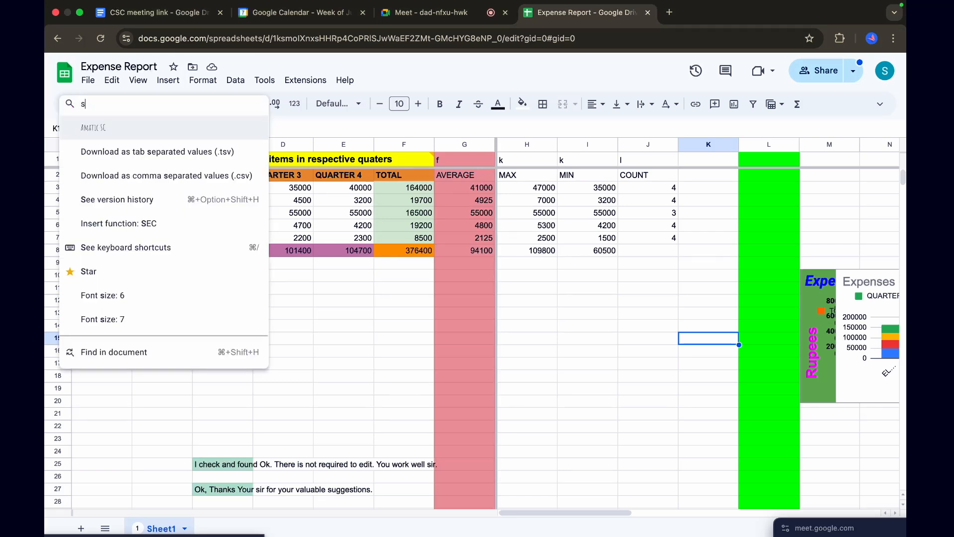
type("ort")
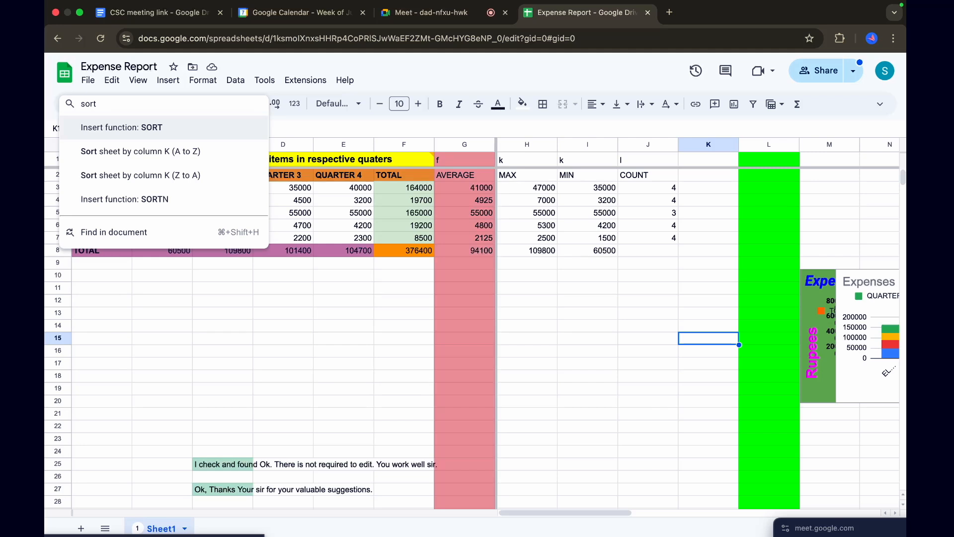
left_click(136, 155)
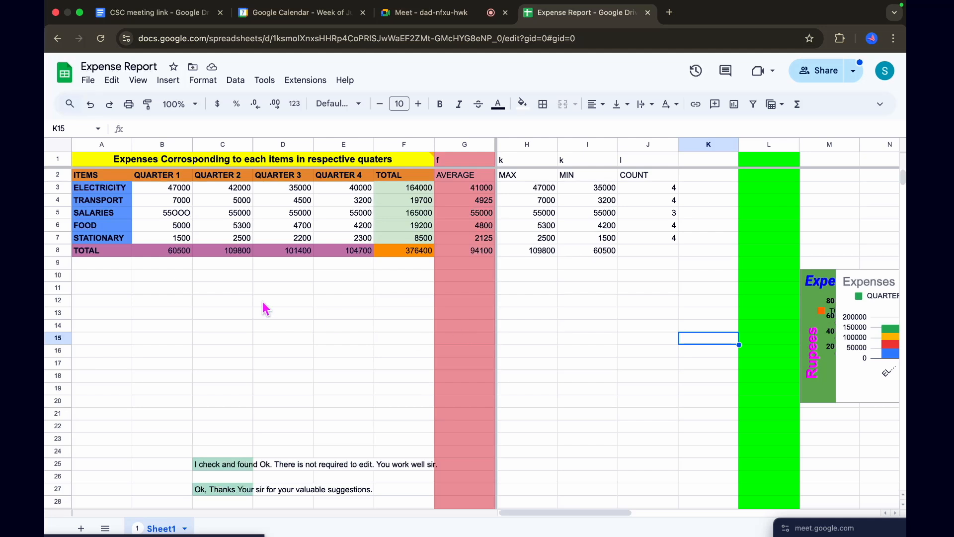
scroll(279, 343, "down", 1)
scroll(279, 343, "up", 1)
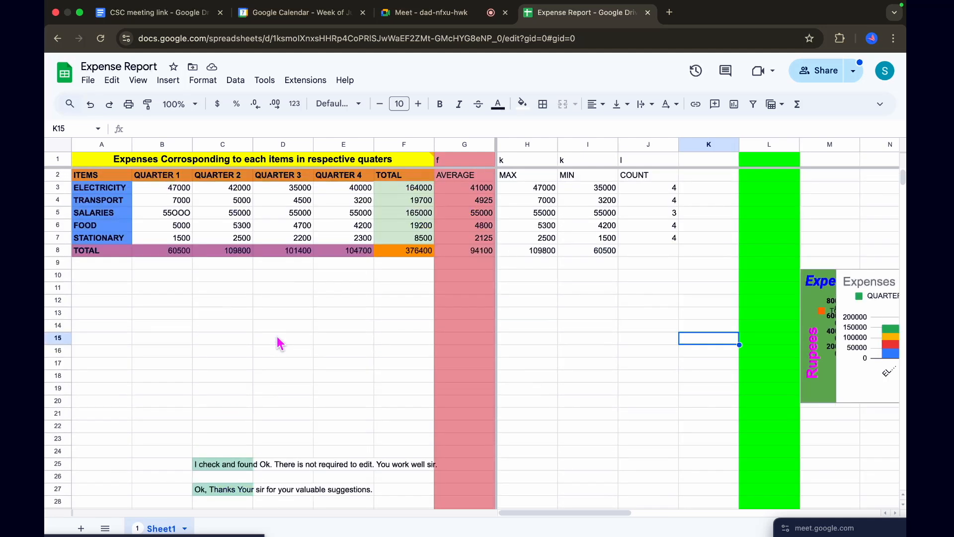
Try sorting the sheet by column C from A to Z, undo the sort, and deselect the column
left_click(231, 145)
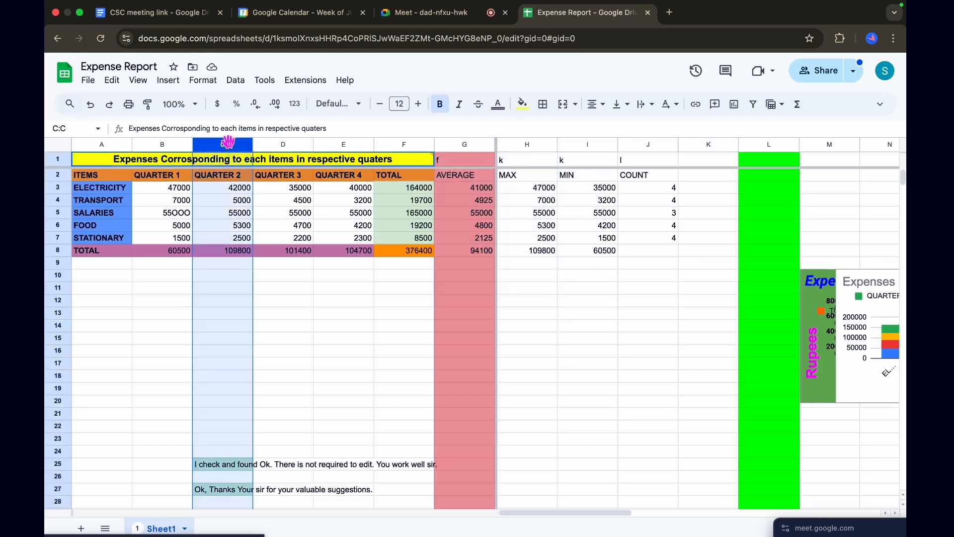
left_click(69, 105)
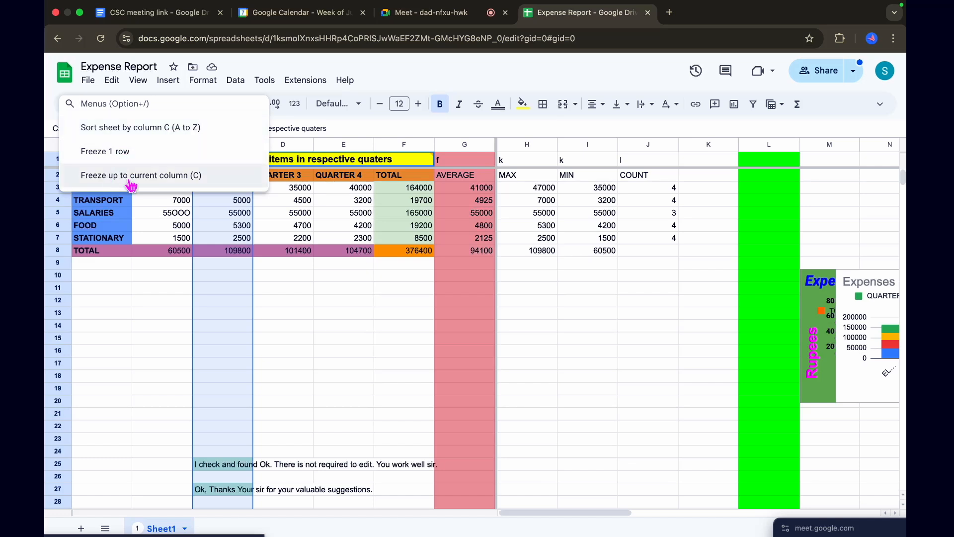
left_click(105, 128)
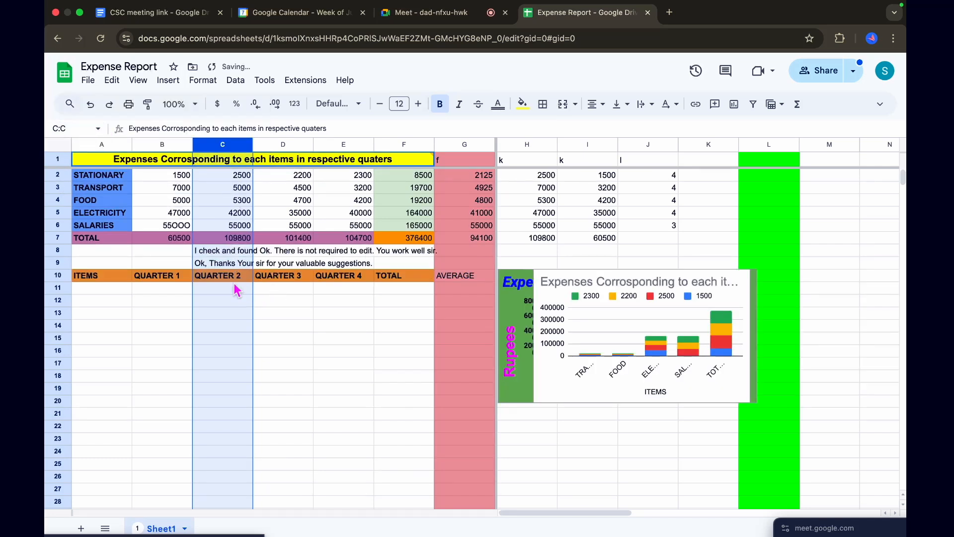
scroll(252, 313, "down", 2)
scroll(252, 313, "right", 1)
scroll(252, 313, "up", 2)
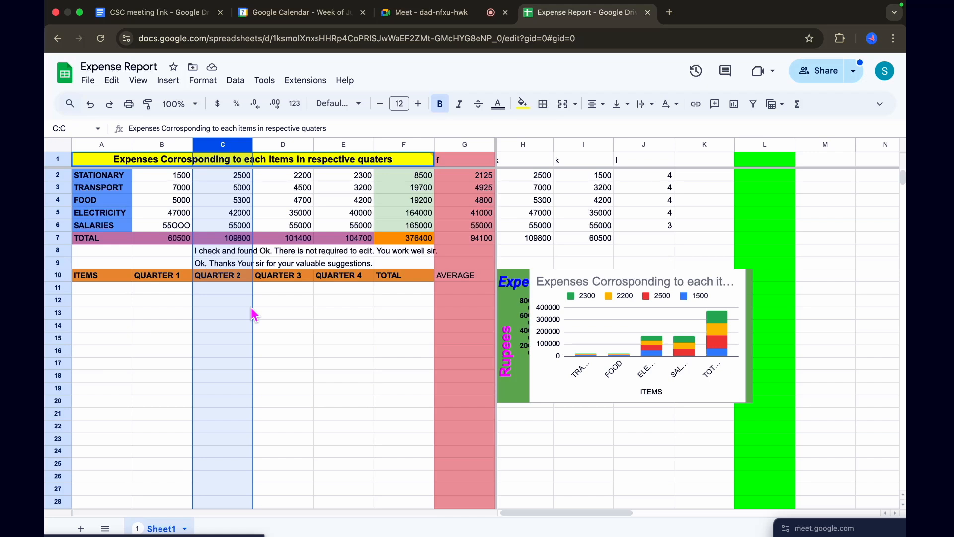
key("super+z")
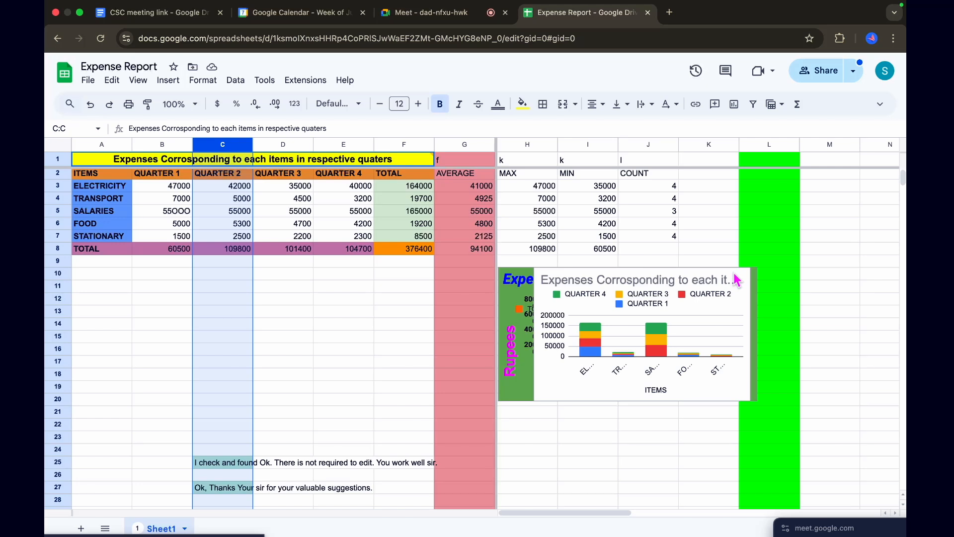
left_click(628, 416)
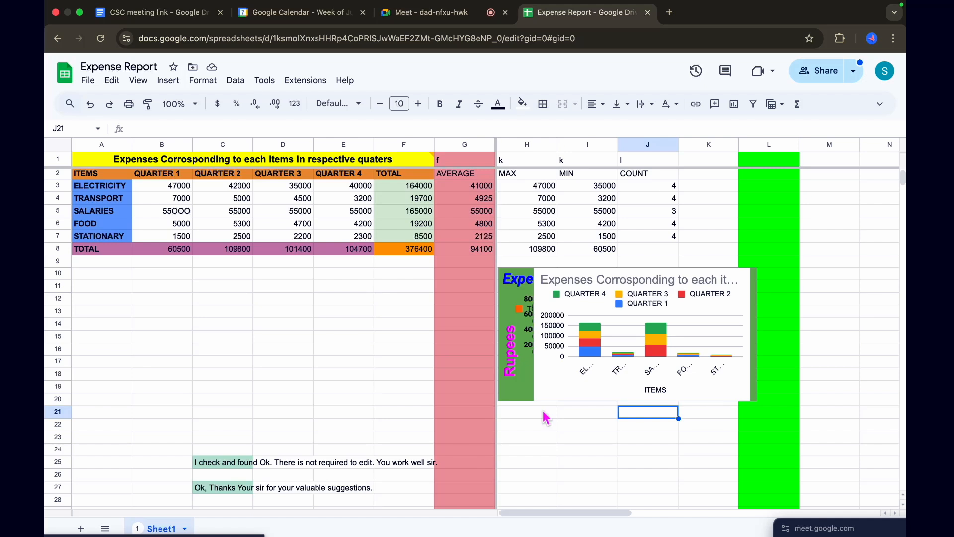
Show and dismiss the menu search, and revisit the Pro Tips in the mind map before returning to the sheet
key("alt+/")
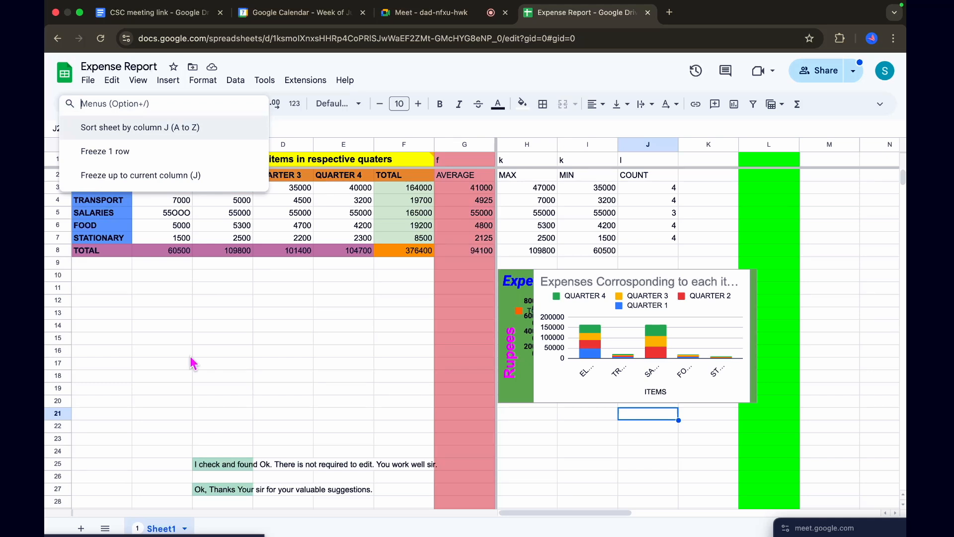
left_click(190, 379)
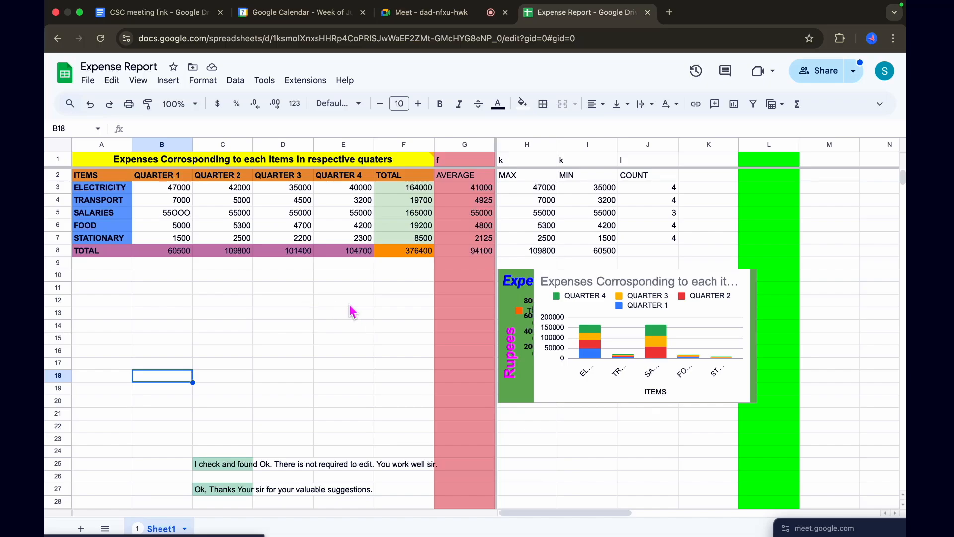
key("ctrl+Left")
key("ctrl+Right")
key("ctrl+Right")
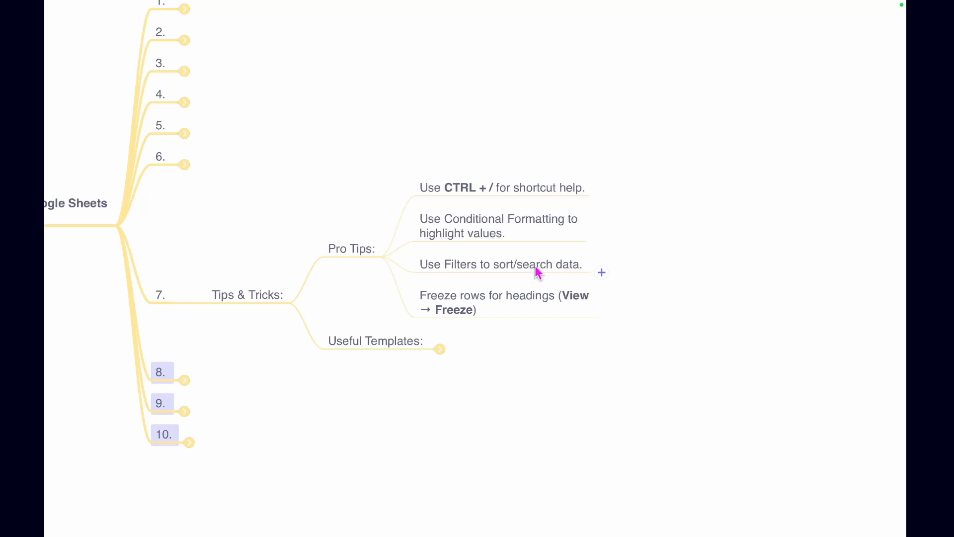
key("ctrl+Left")
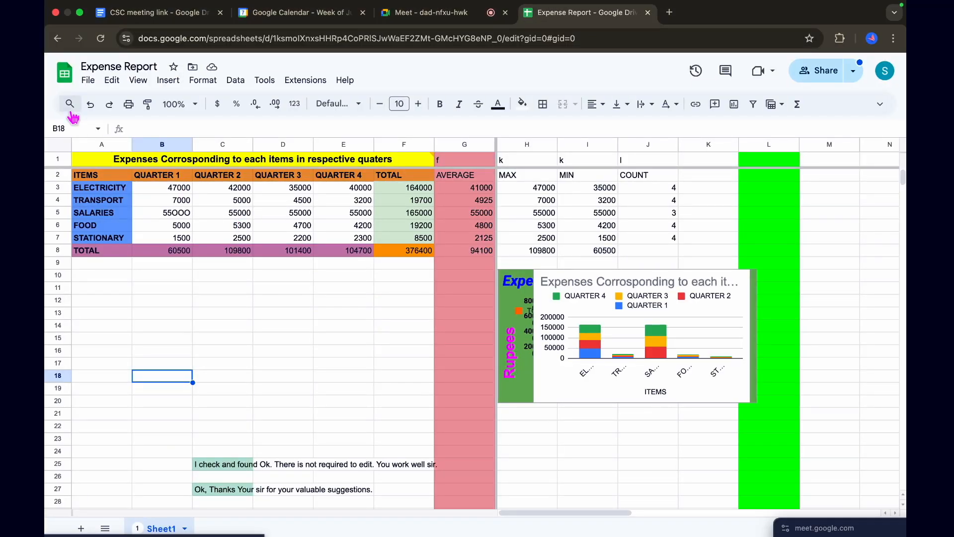
Show the menu search's suggested commands with cell B18 selected, dismissing them each time
left_click(71, 109)
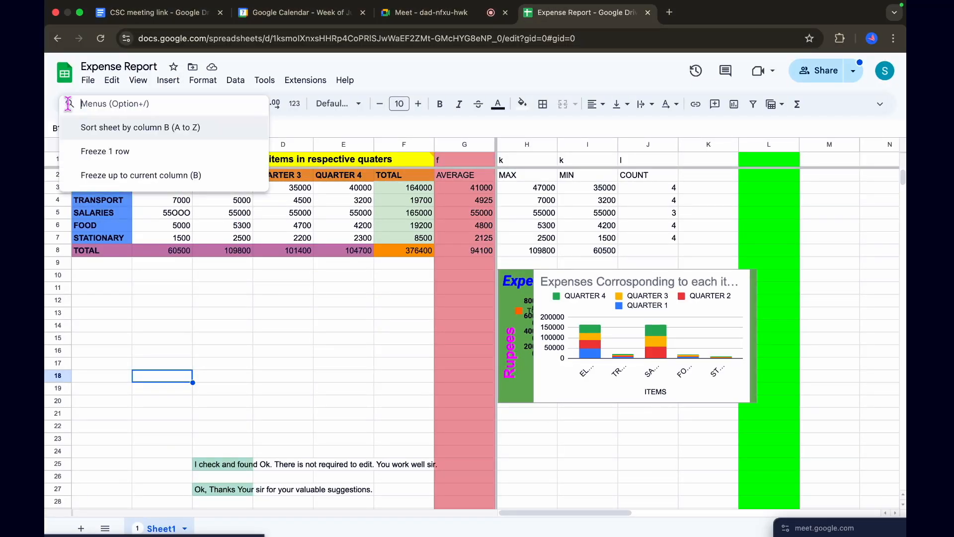
left_click(317, 125)
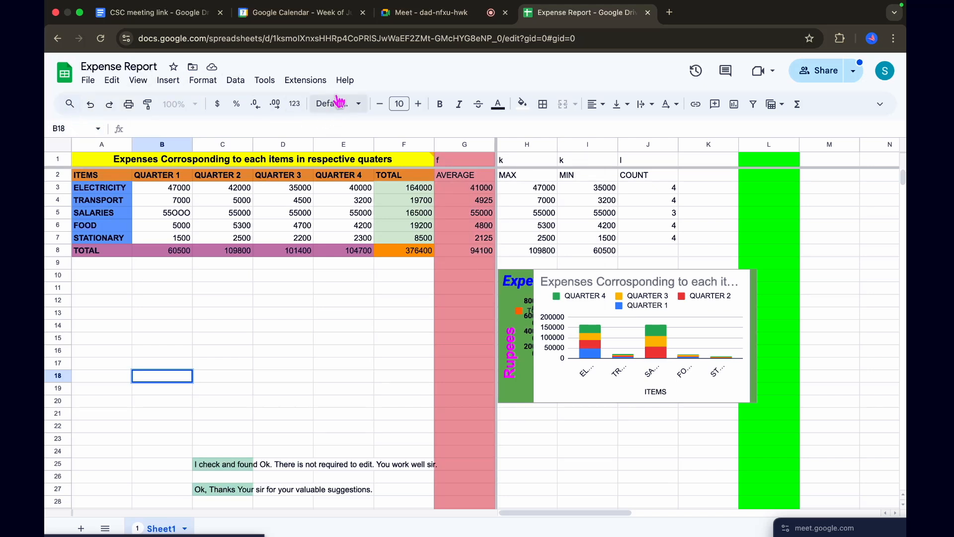
left_click(67, 103)
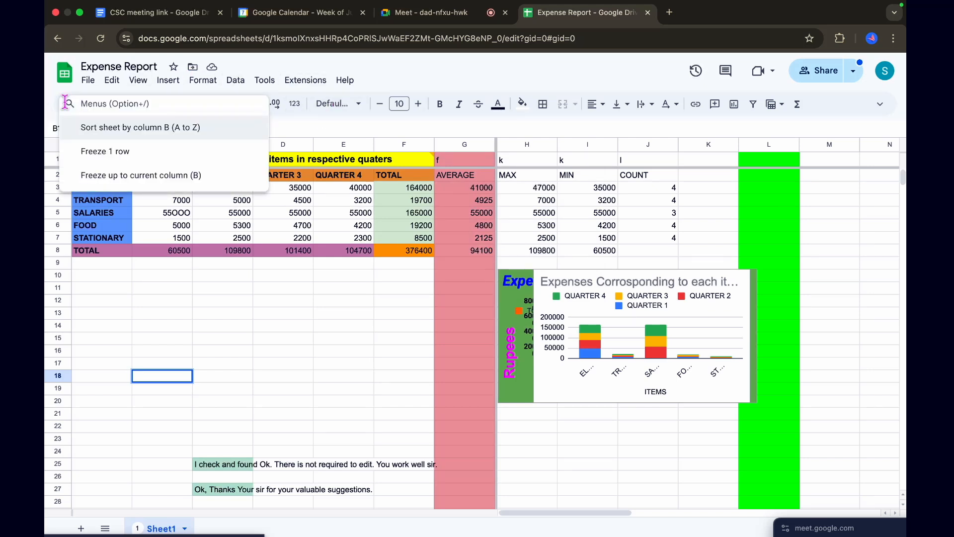
left_click(282, 130)
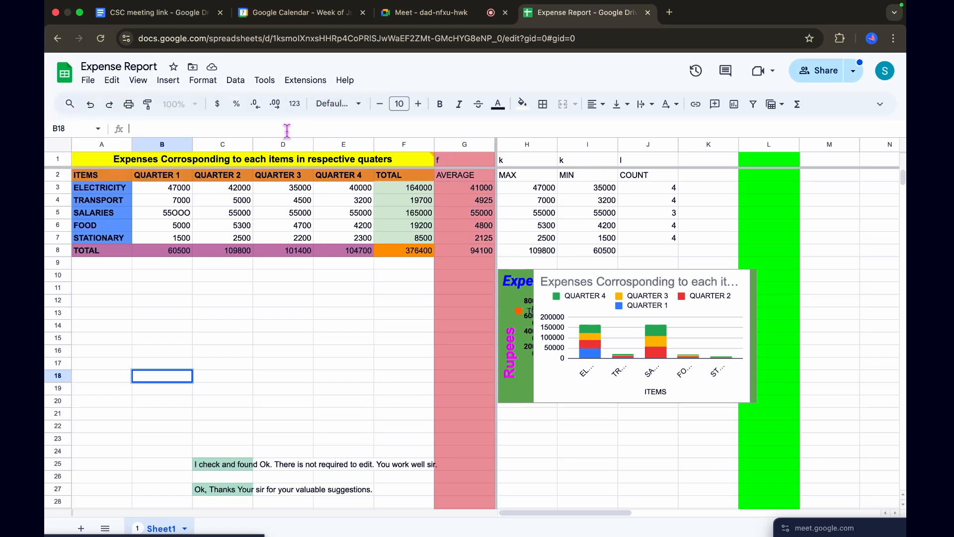
Search the menu commands for "trans", and replace the search text with "spe"
left_click(68, 104)
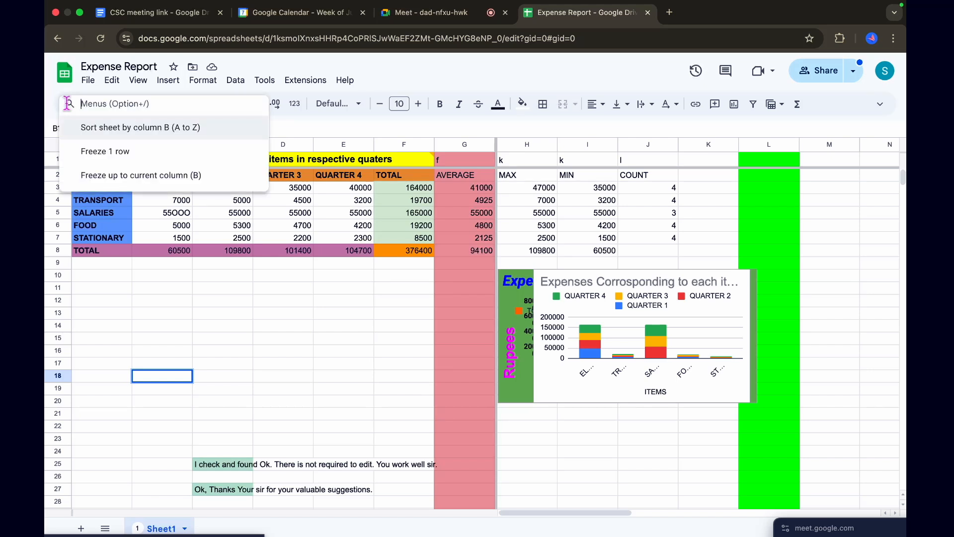
type("trans")
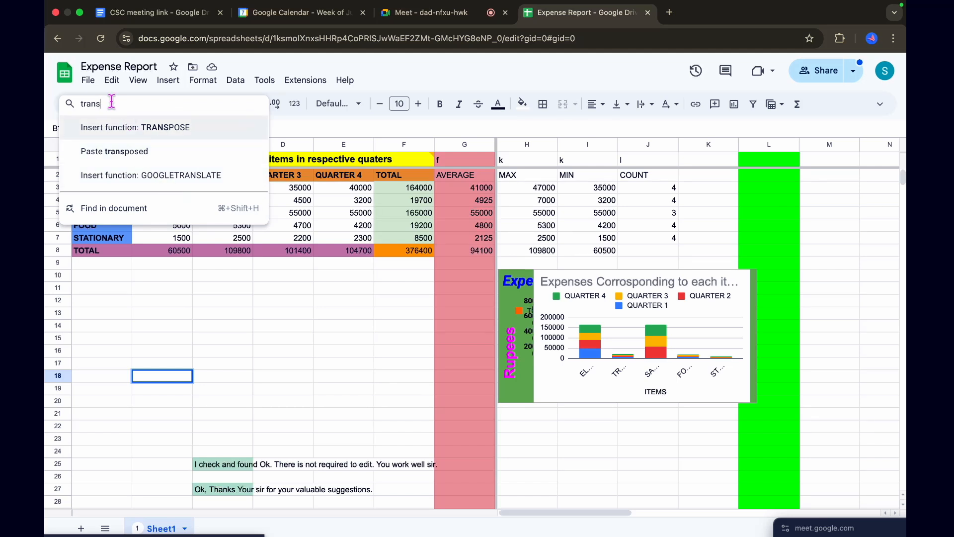
key("BackSpace")
key("BackSpace")
key("BackSpace")
key("BackSpace")
key("BackSpace")
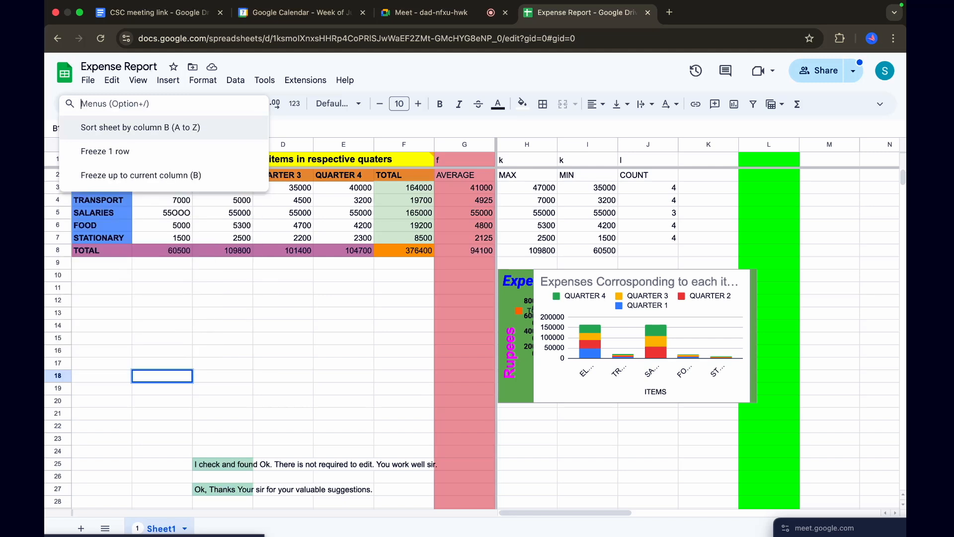
type("spe")
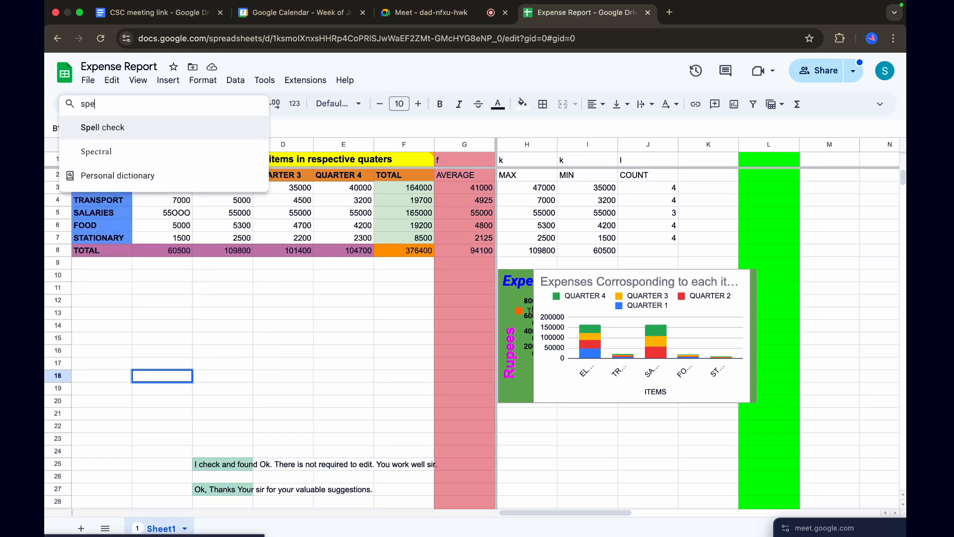
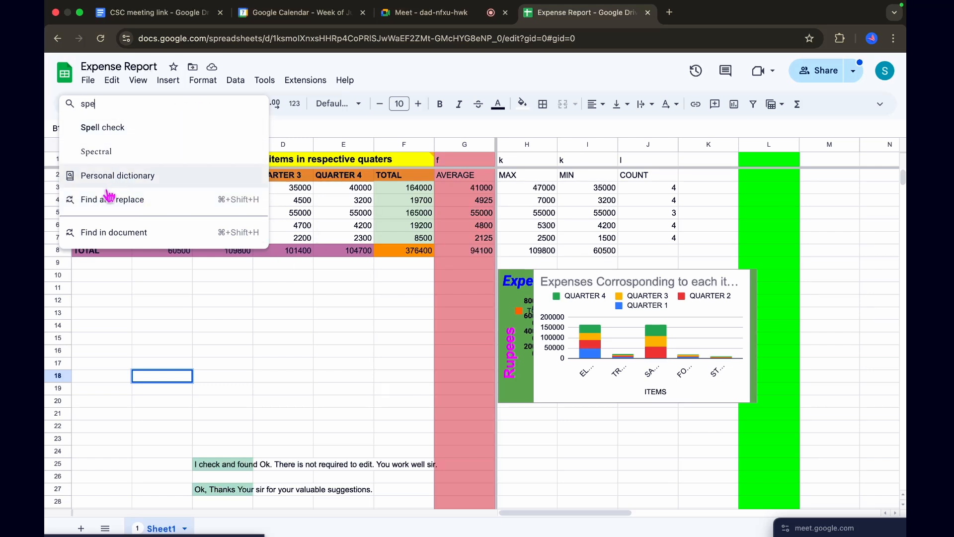
Dismiss the "spe" search, search the menu commands for "find", and open Find and replace
left_click(217, 323)
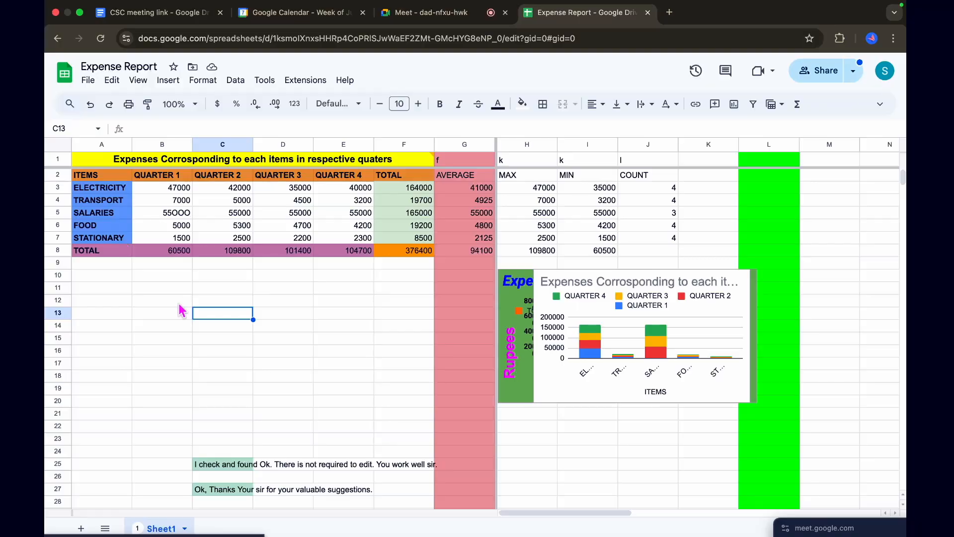
left_click(70, 101)
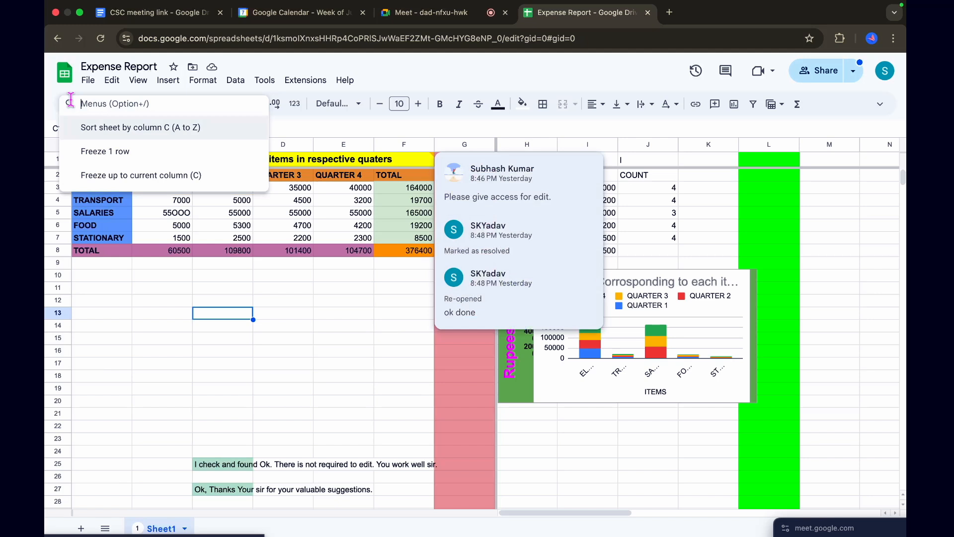
type("find")
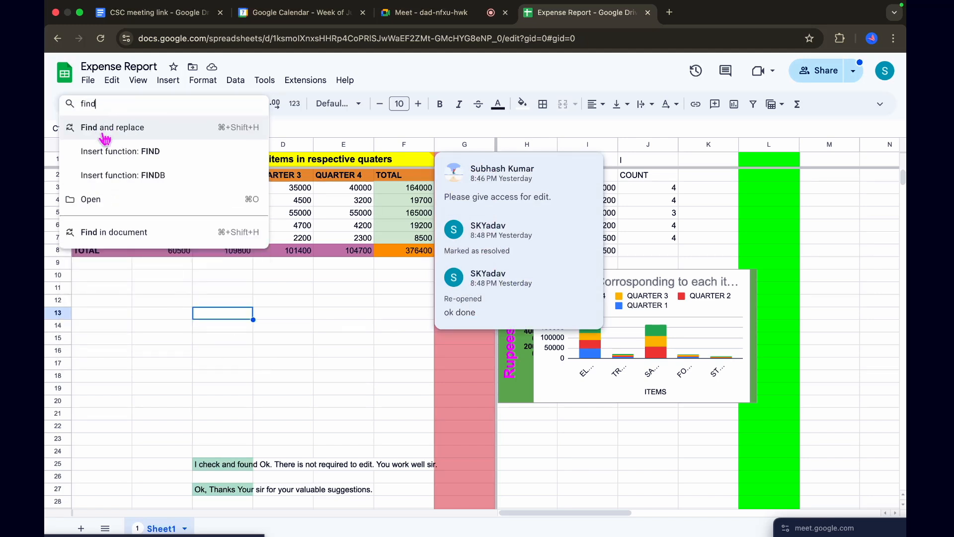
left_click(106, 128)
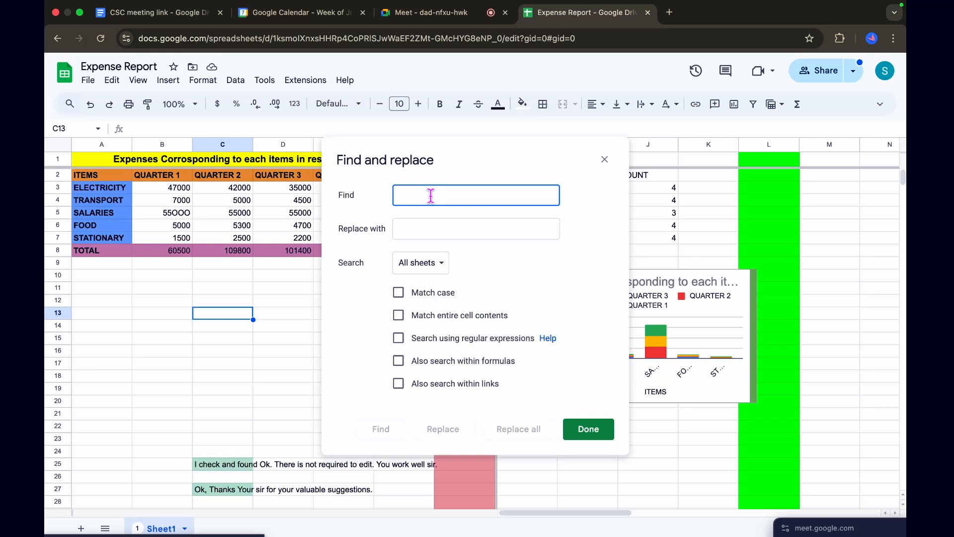
Search all sheets for 4 with 8 as the replacement text, stepping through several matches
type("4")
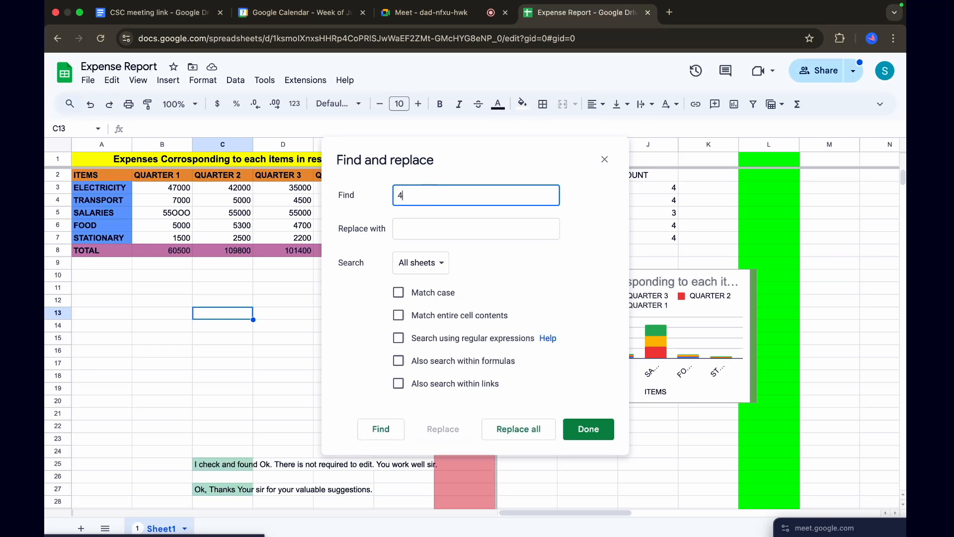
left_click(413, 230)
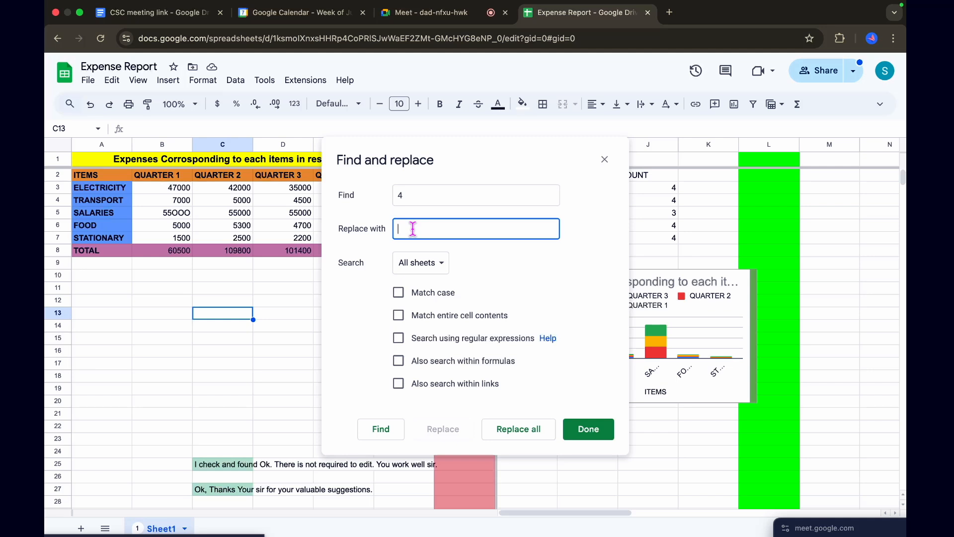
type("8")
left_click(383, 430)
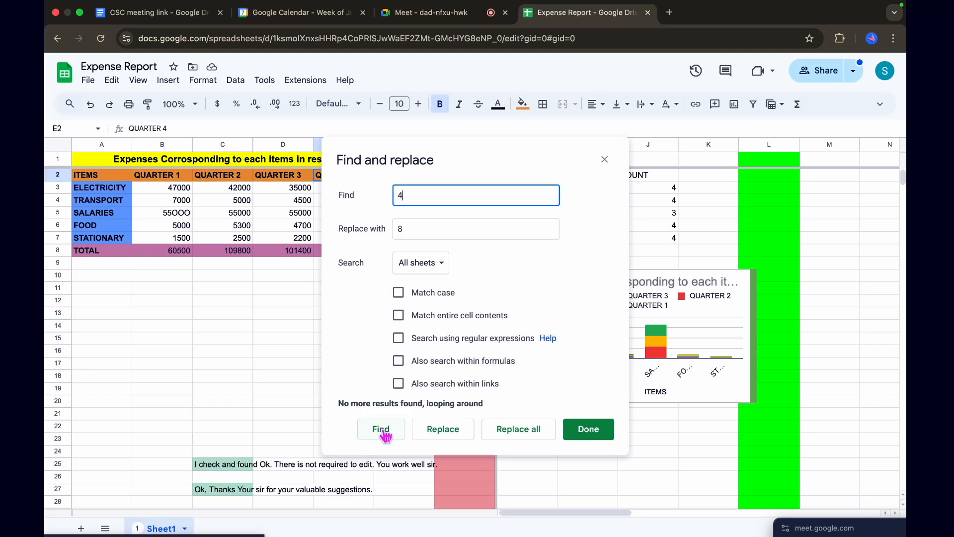
left_click(388, 436)
left_click(390, 436)
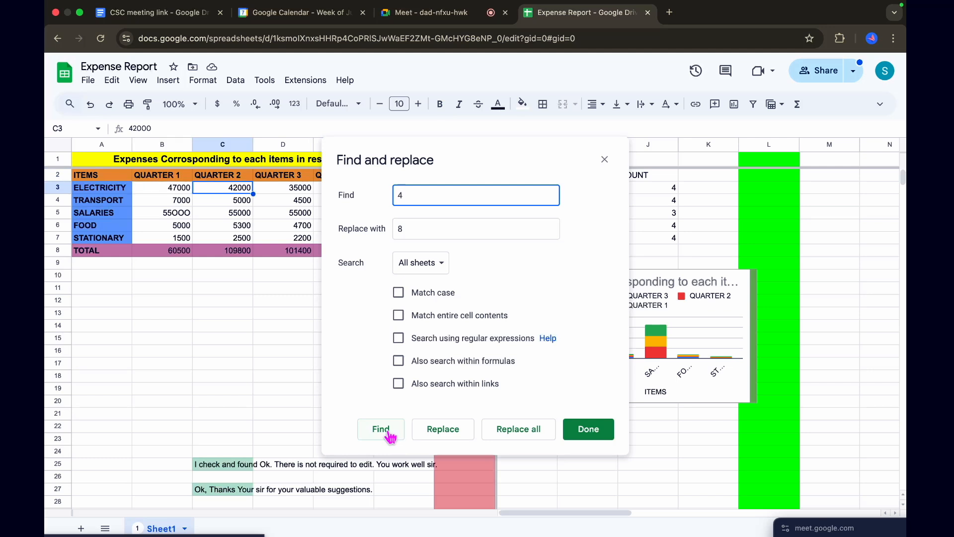
left_click(390, 436)
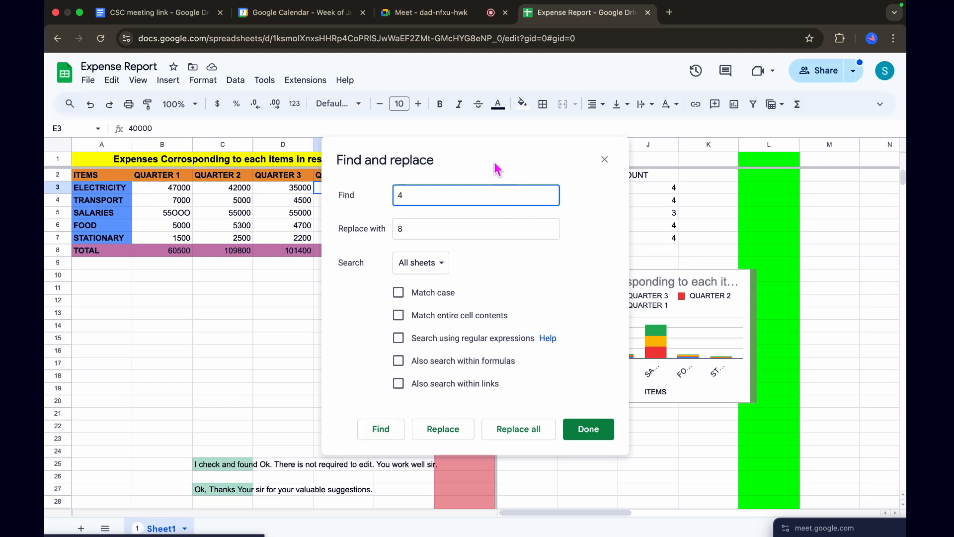
Move the Find and replace dialog clear of the expense table and find the next match for 4
left_click_drag(496, 153, 739, 175)
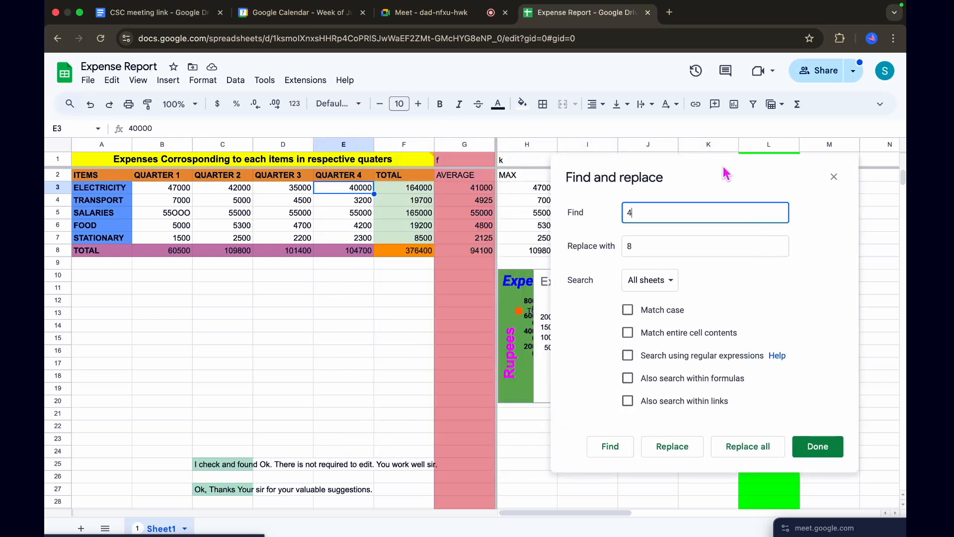
left_click(610, 447)
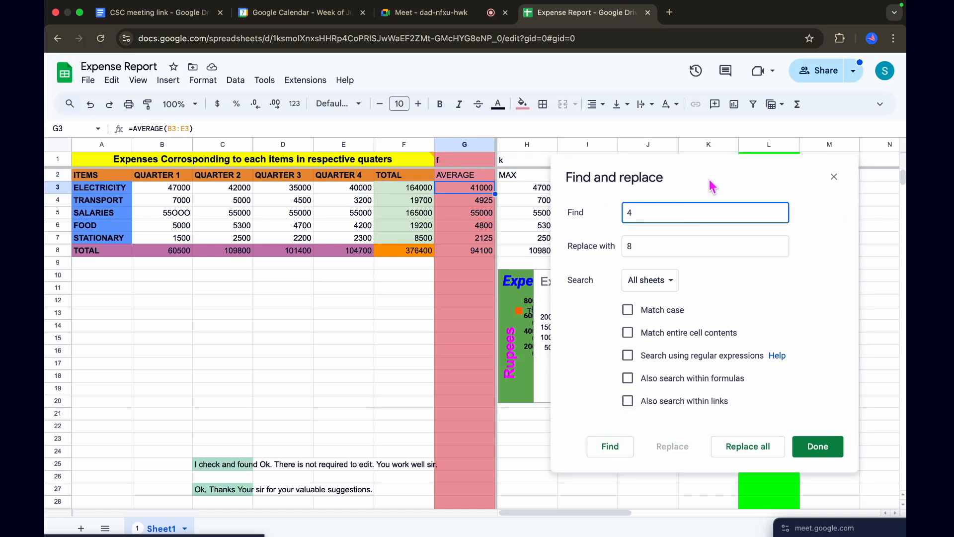
left_click_drag(713, 177, 753, 174)
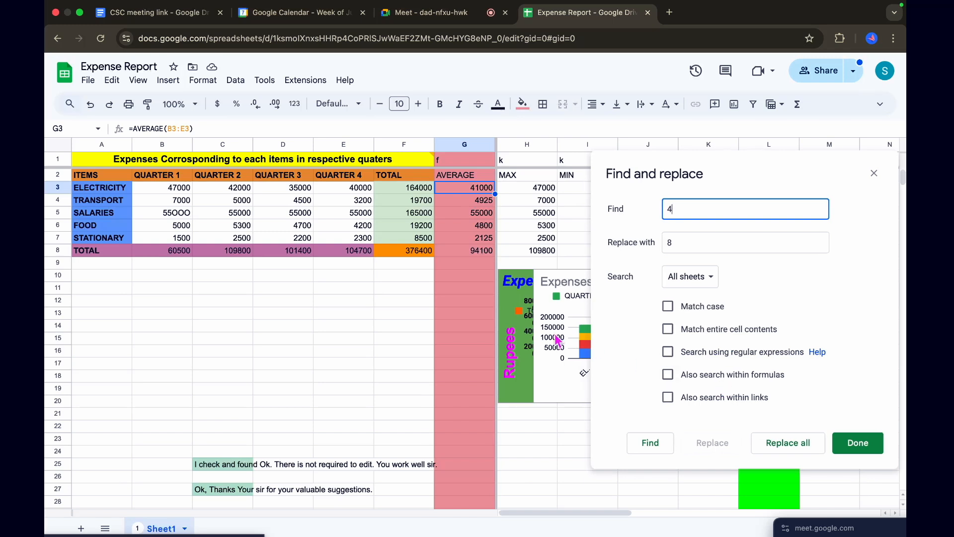
left_click_drag(752, 168, 699, 167)
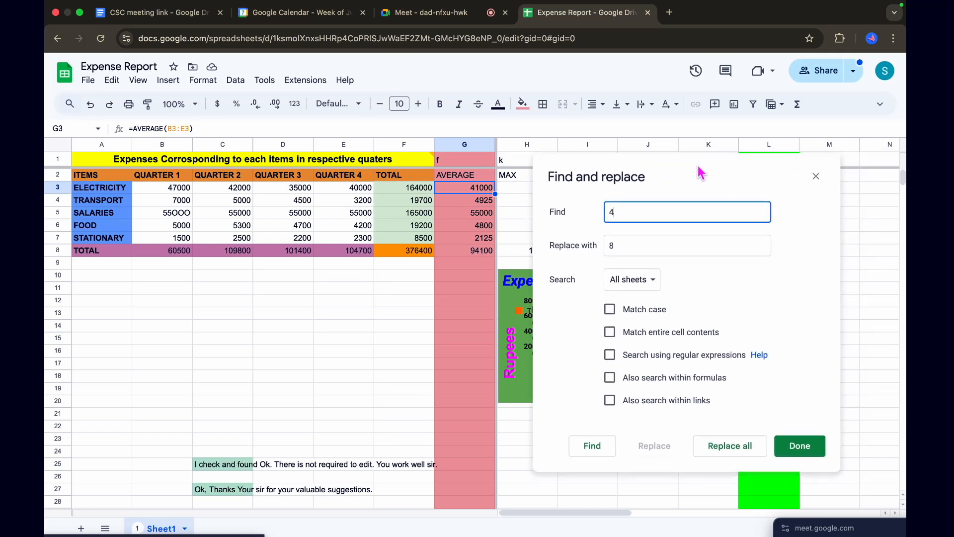
Change the search text to 5000 and step through its matches as far as cell E5
key("BackSpace")
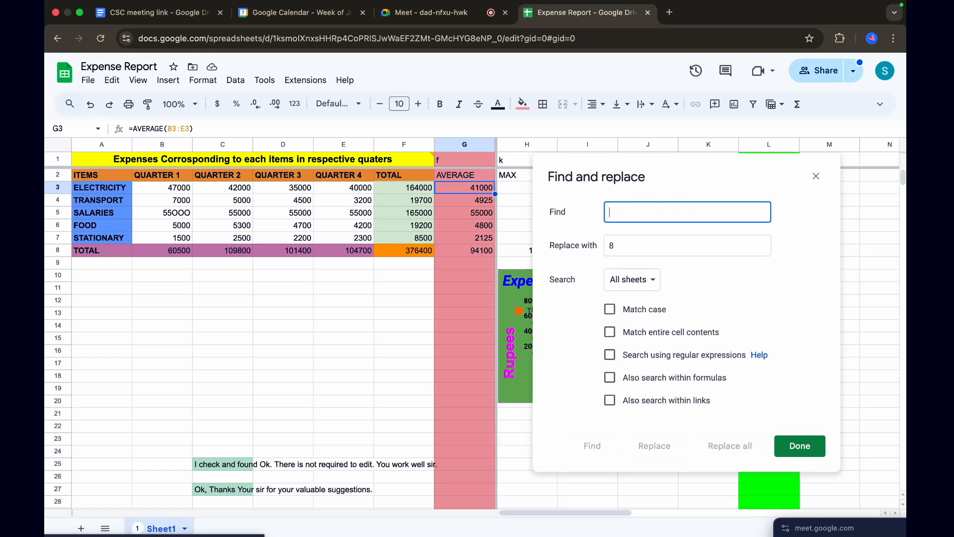
type("5000")
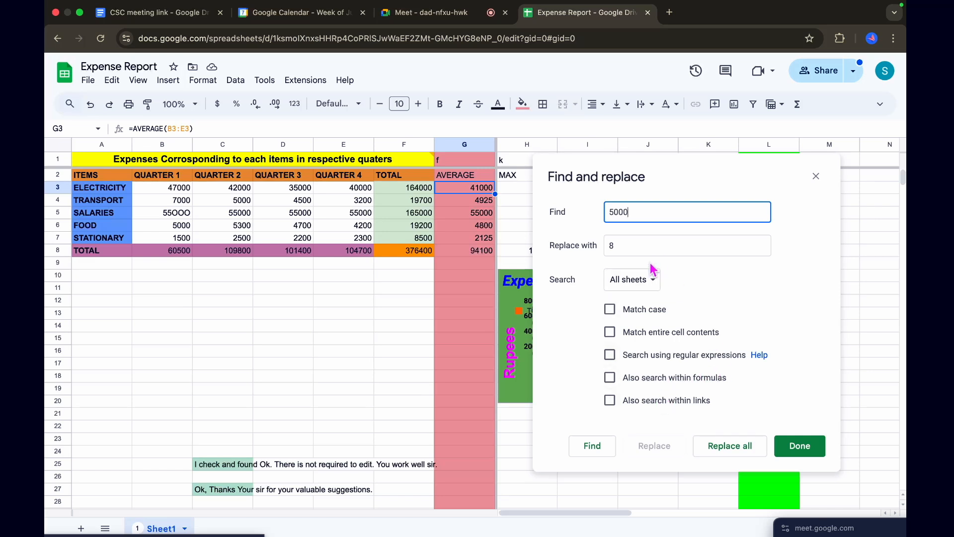
left_click(595, 453)
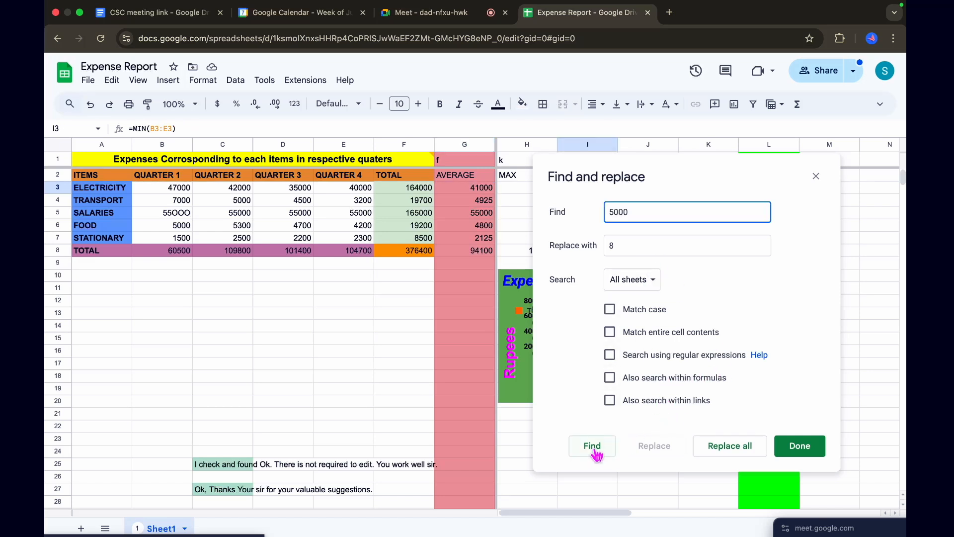
left_click(595, 453)
left_click(596, 454)
left_click(595, 453)
left_click(596, 453)
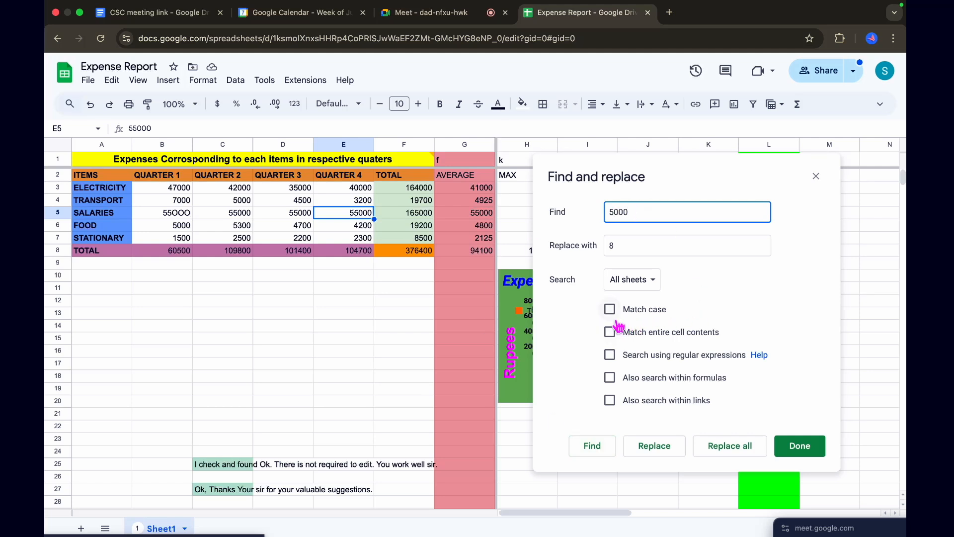
Show the search scope choices, and find matches for 5000 with Match case enabled and with it disabled
left_click(652, 281)
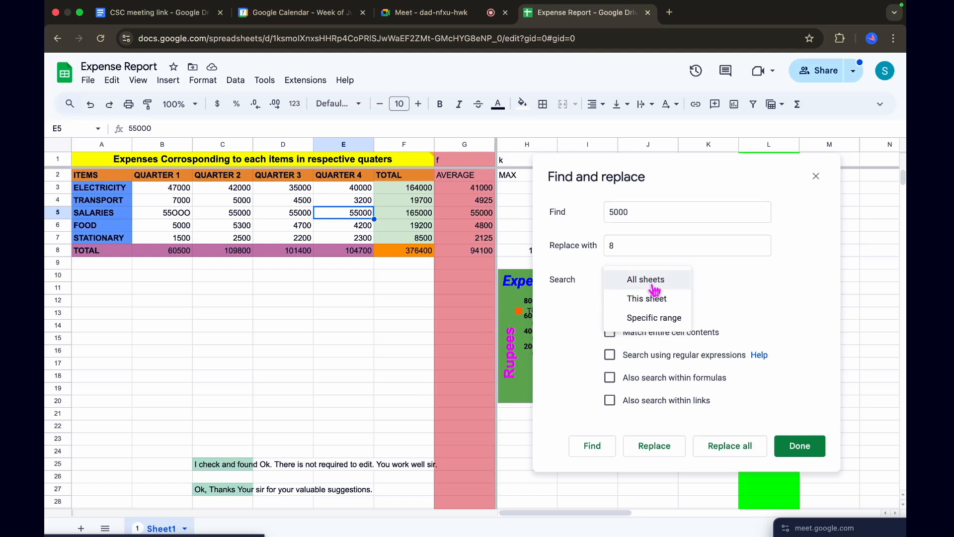
left_click(714, 306)
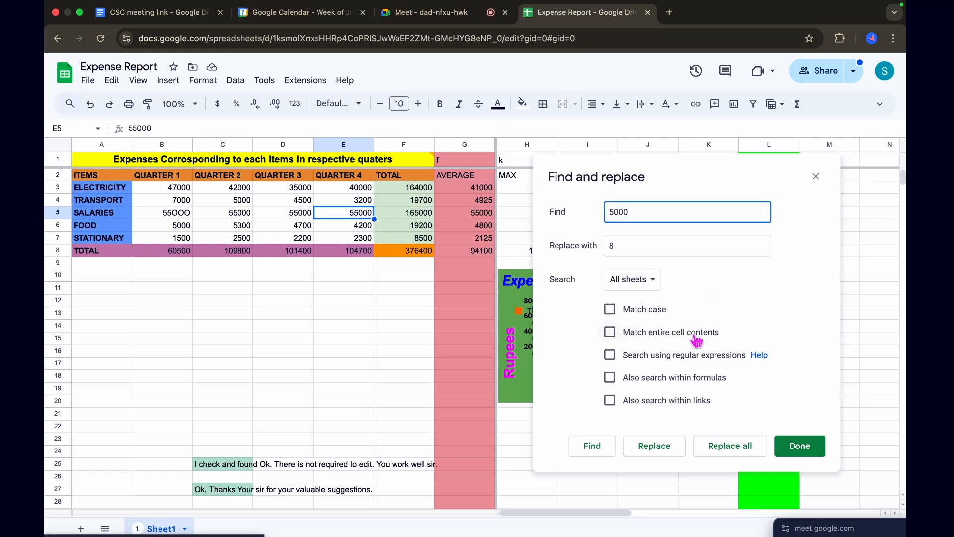
left_click(610, 311)
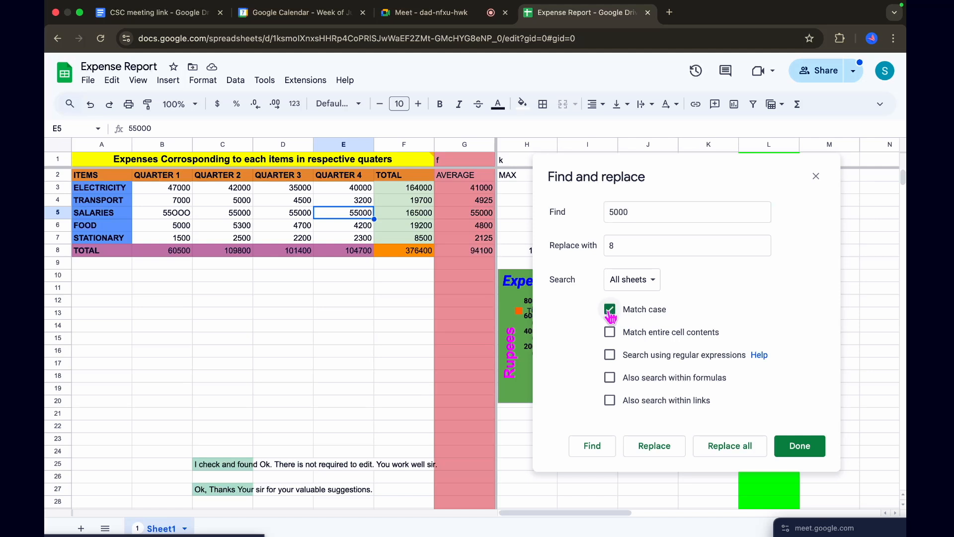
left_click(592, 448)
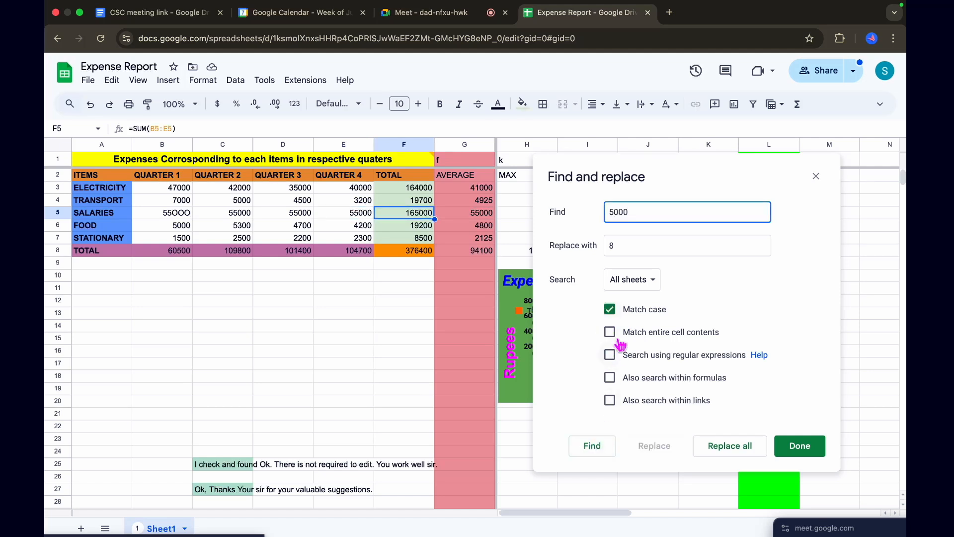
left_click(611, 312)
left_click(610, 312)
left_click(610, 312)
left_click(600, 447)
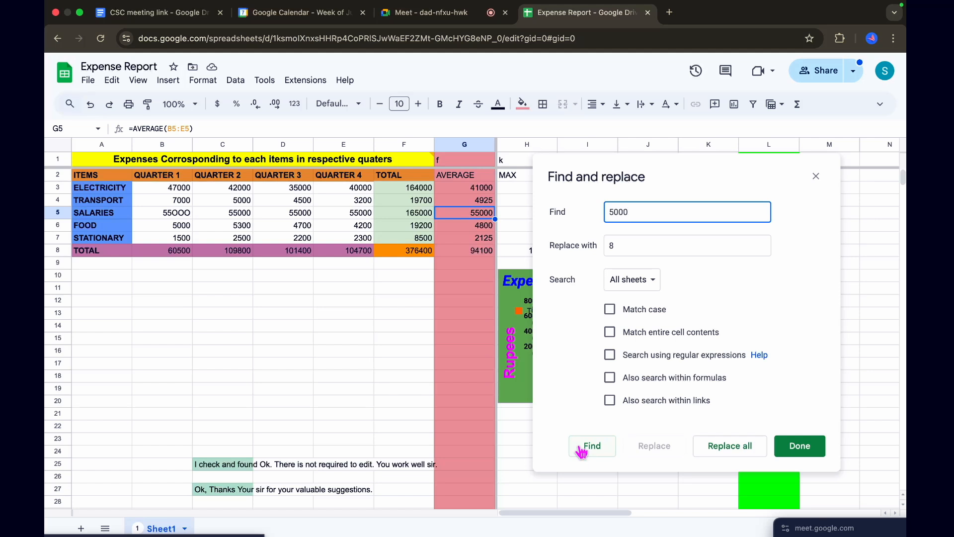
Enable Match entire cell contents and step repeatedly through the cells that contain exactly 5000
left_click(609, 332)
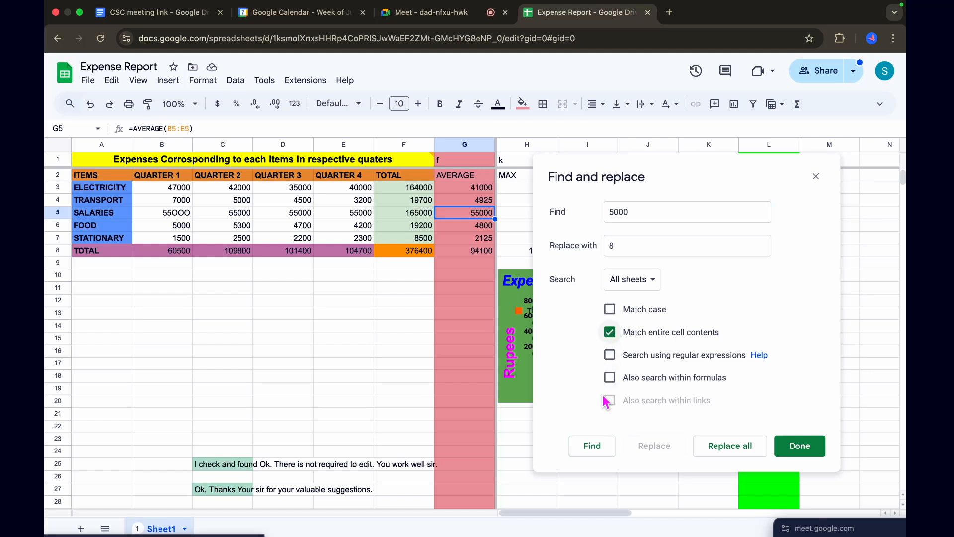
left_click(590, 446)
left_click(591, 445)
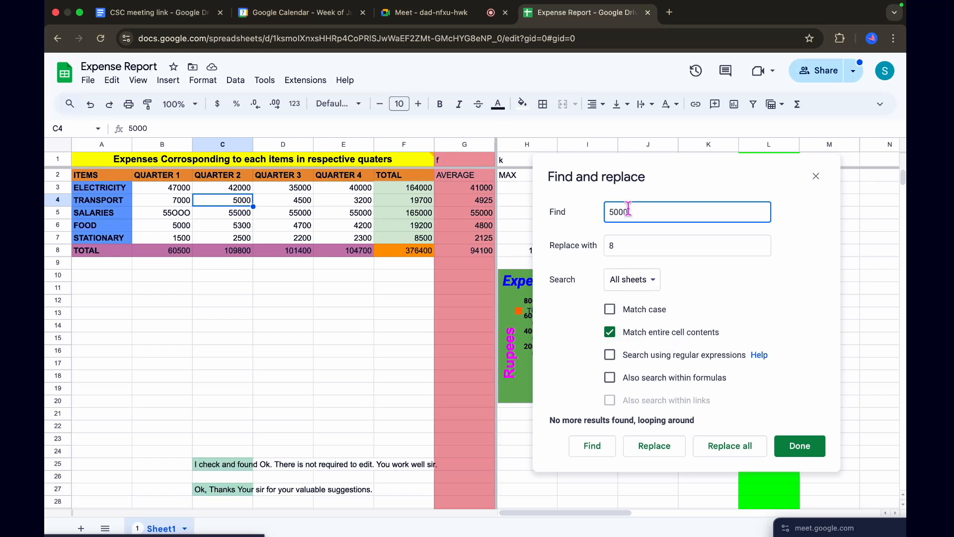
left_click(594, 446)
left_click(594, 447)
left_click(593, 447)
left_click(593, 447)
Find 5000 without Match entire cell contents for comparison, re-enable the option, and step to the exact match in B6
left_click(610, 332)
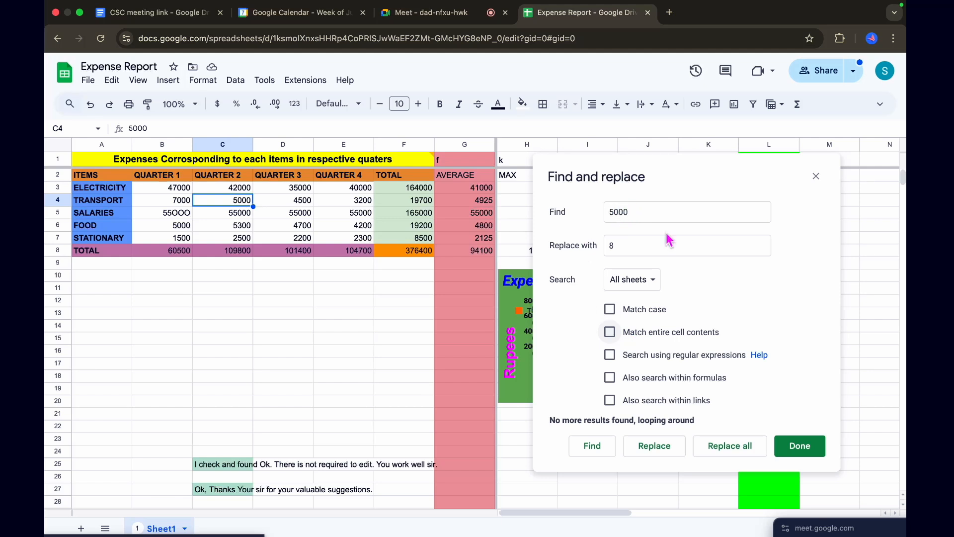
left_click(593, 446)
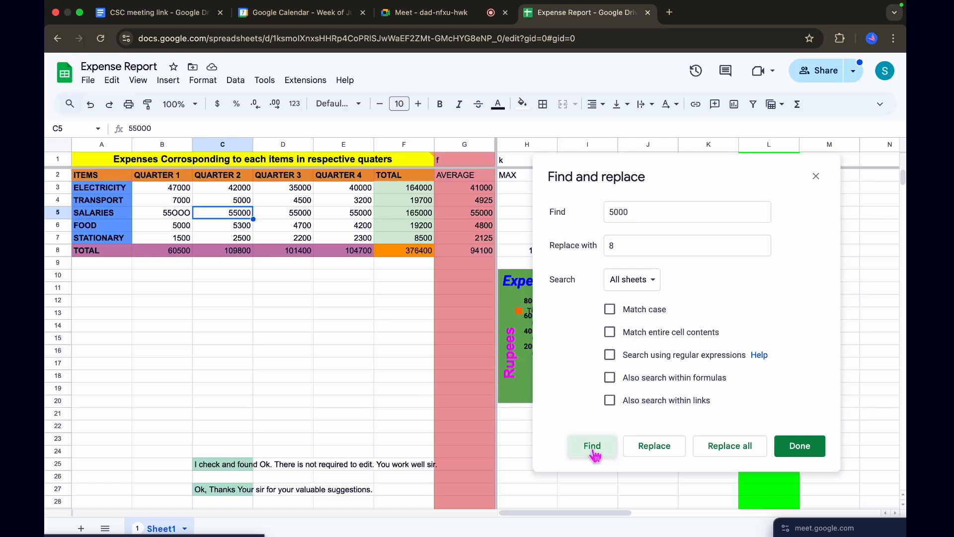
left_click(593, 446)
left_click(656, 332)
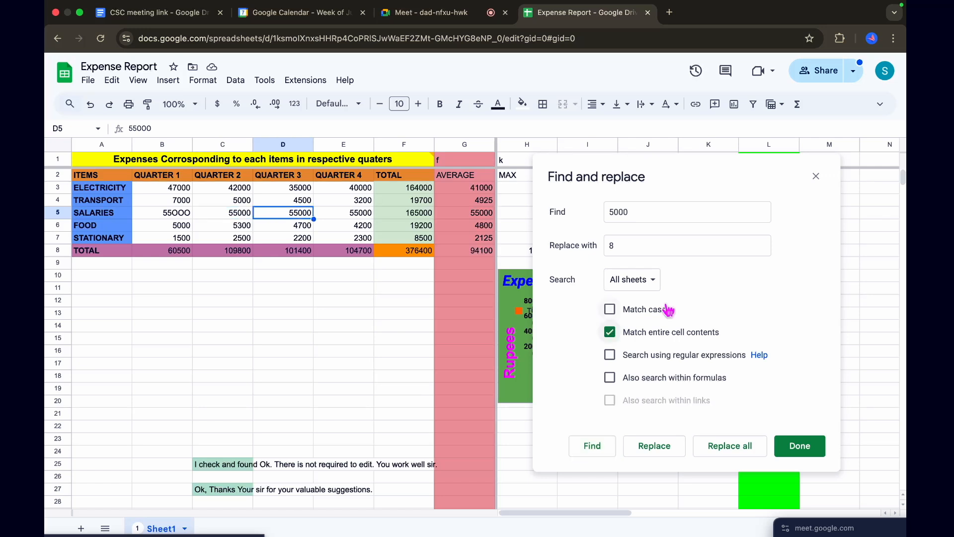
left_click(591, 447)
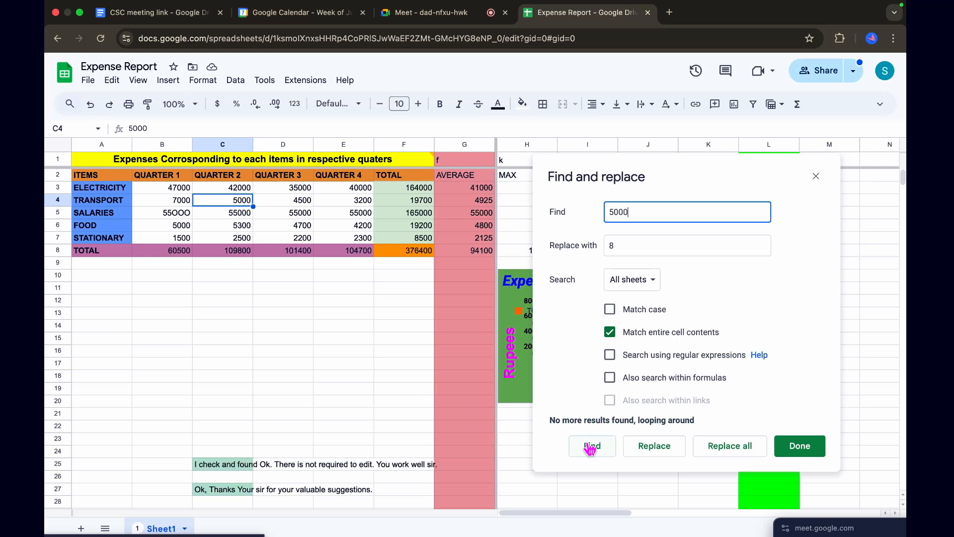
left_click(591, 446)
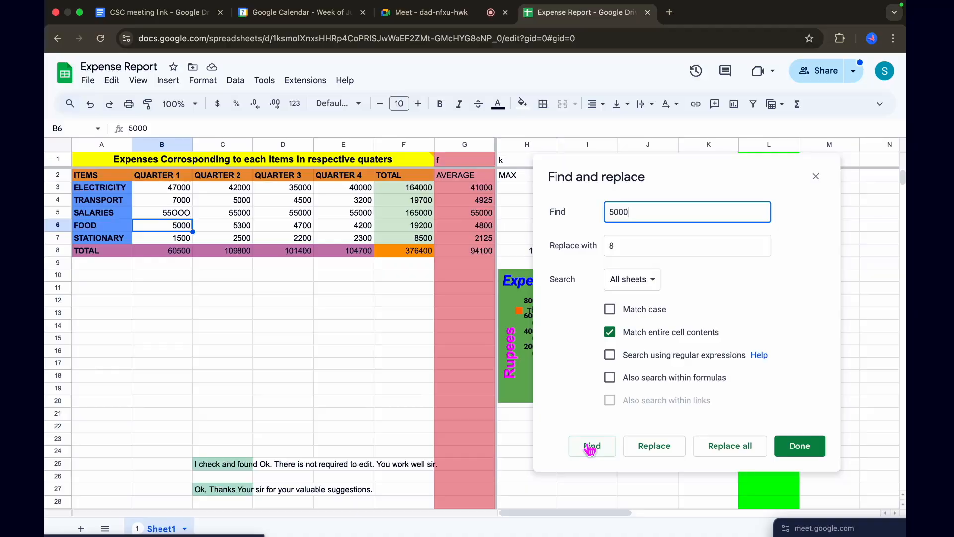
Set the replacement to 8000, replace the 5000 in cell B6, and replace all remaining exact matches
left_click(620, 246)
type("80000")
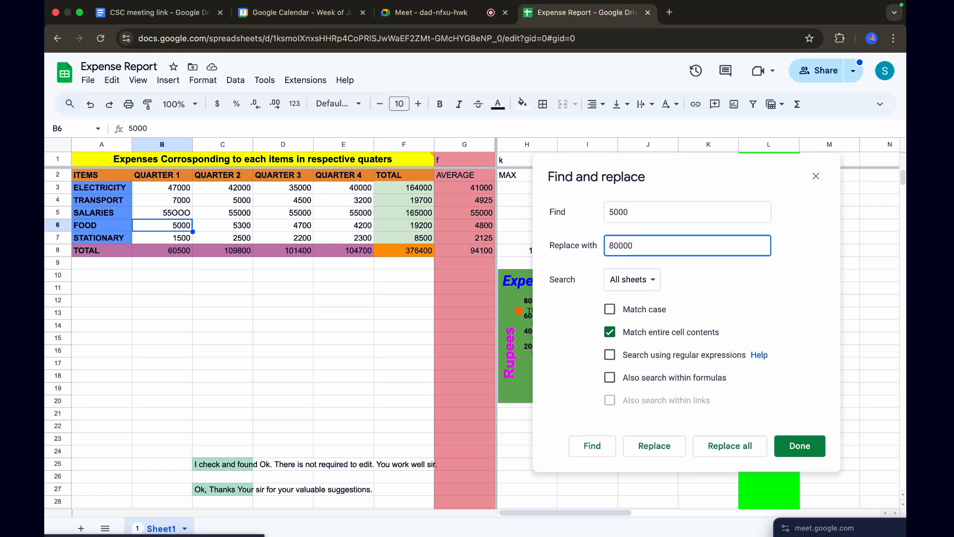
key("BackSpace")
left_click(655, 445)
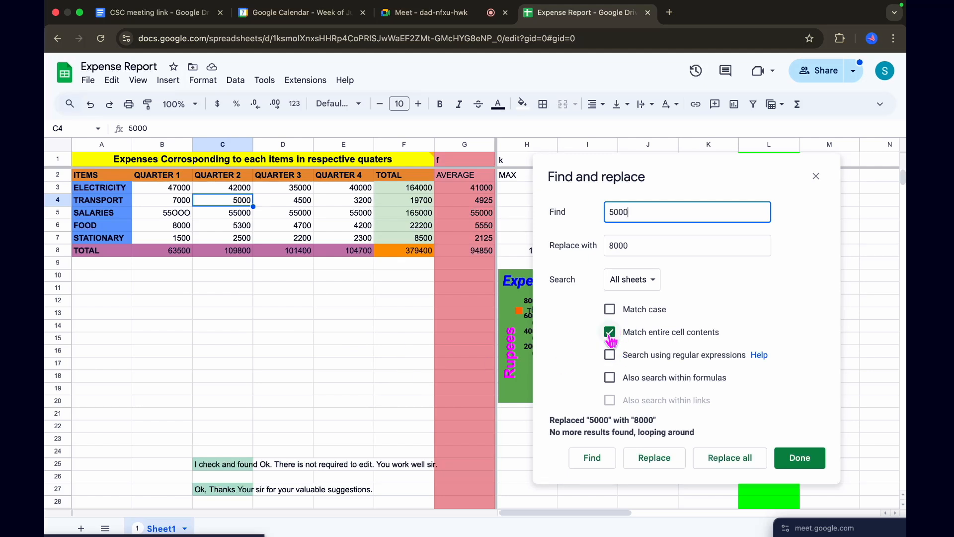
left_click(719, 463)
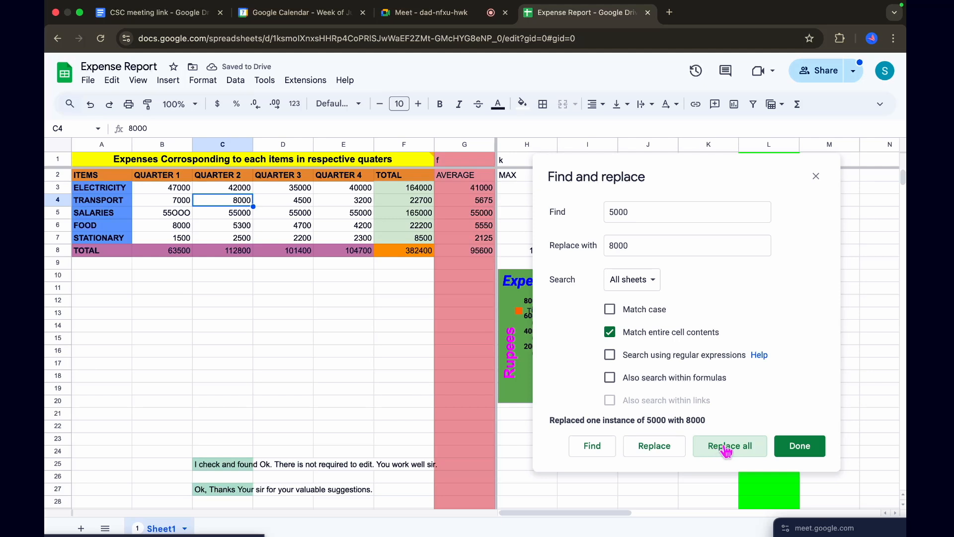
left_click(727, 447)
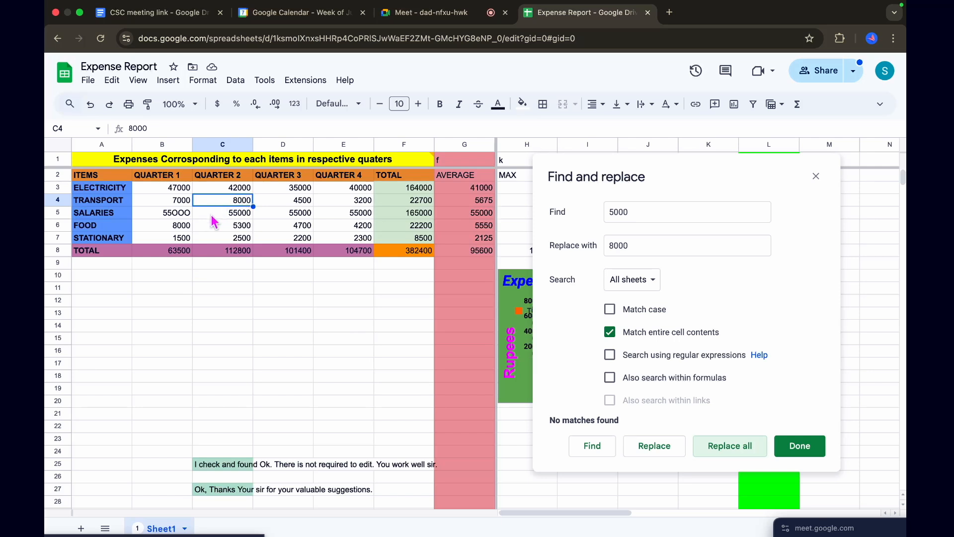
Replace all occurrences of 5000 with 8000 across all sheets, with Match case on and Match entire cell contents off
left_click(610, 309)
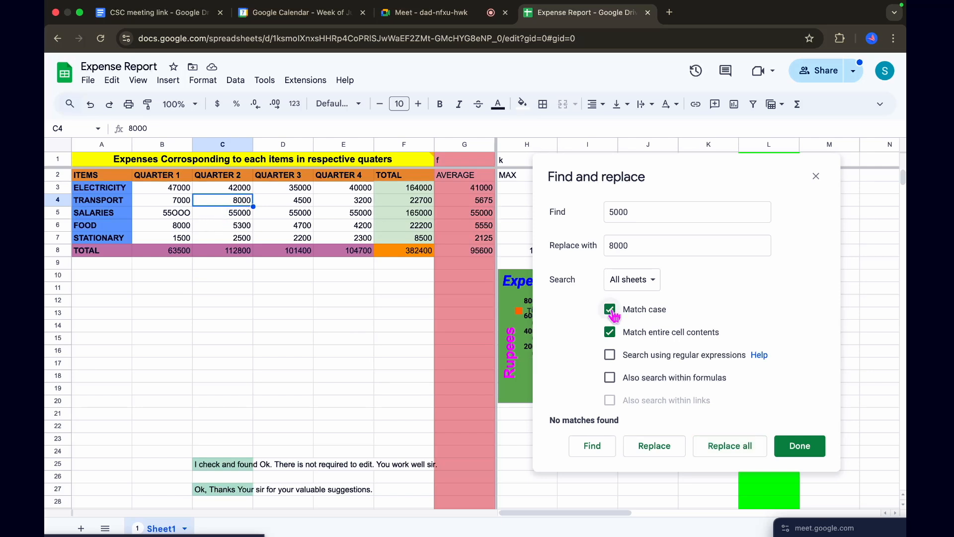
left_click(610, 332)
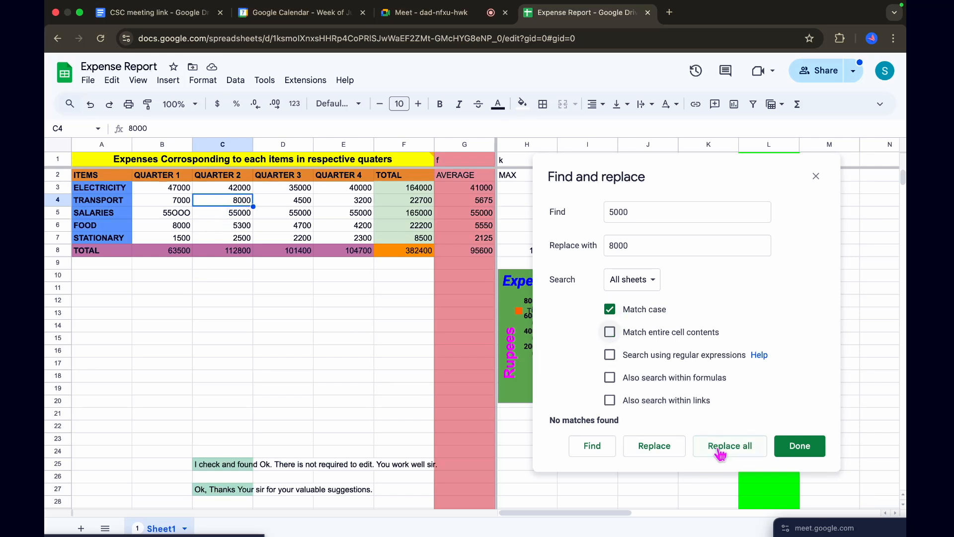
left_click(721, 449)
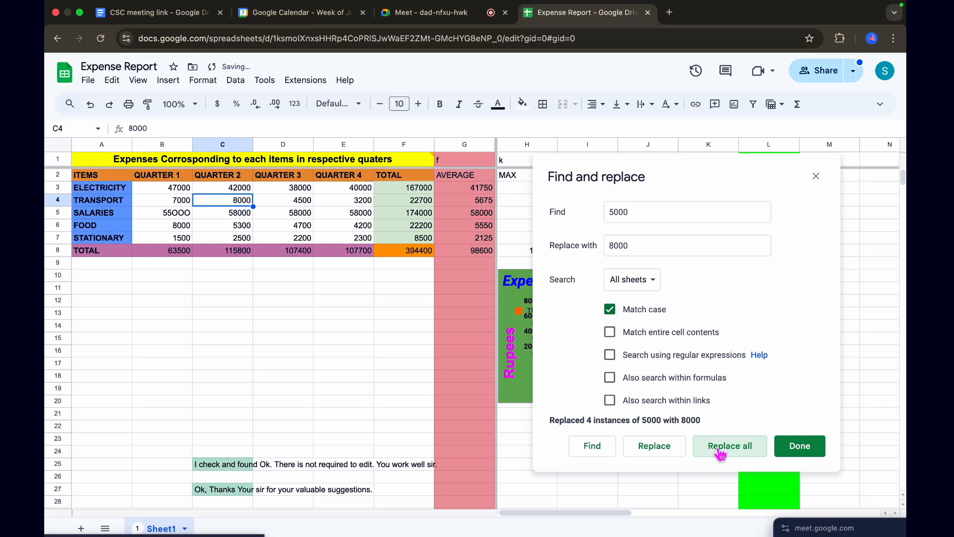
Close Find and replace and undo the bulk replacements of 5000 with 8000, back through cell C4
key("super+z")
key("super+z")
key("super+z")
key("super+z")
key("super+z")
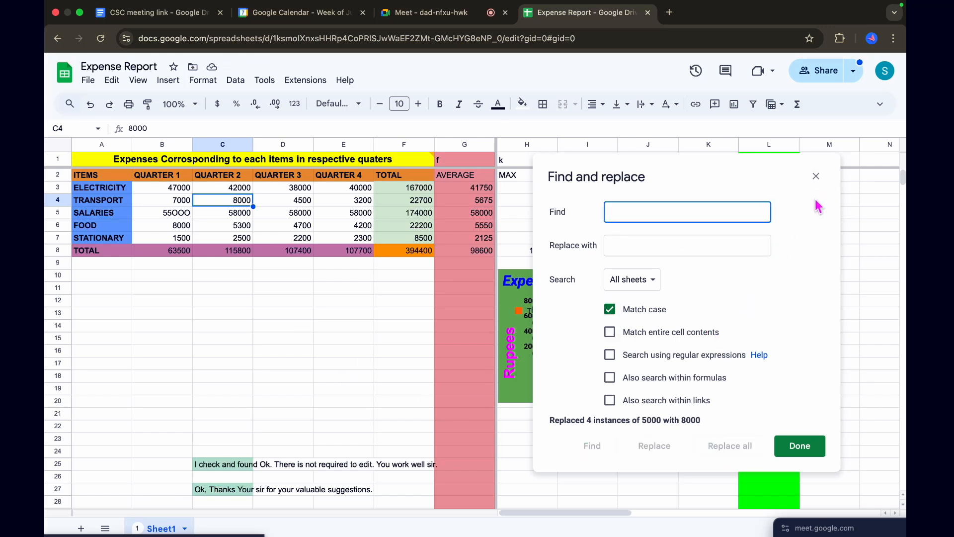
left_click(816, 177)
left_click(332, 295)
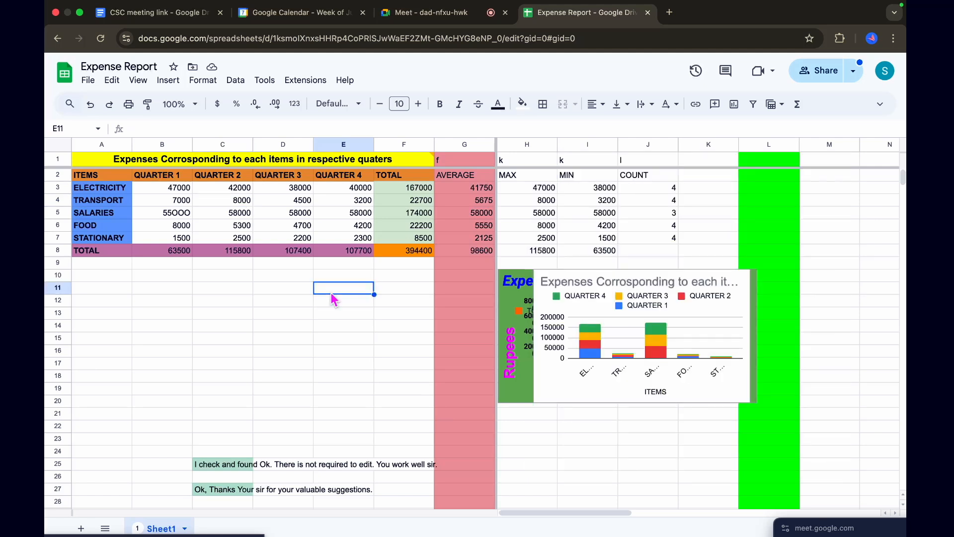
key("super+z")
Undo the replacement in B6, the fills on columns G and L, and the freezing of rows and columns
key("super+z")
key("super+z")
key("super+z")
key("super+z")
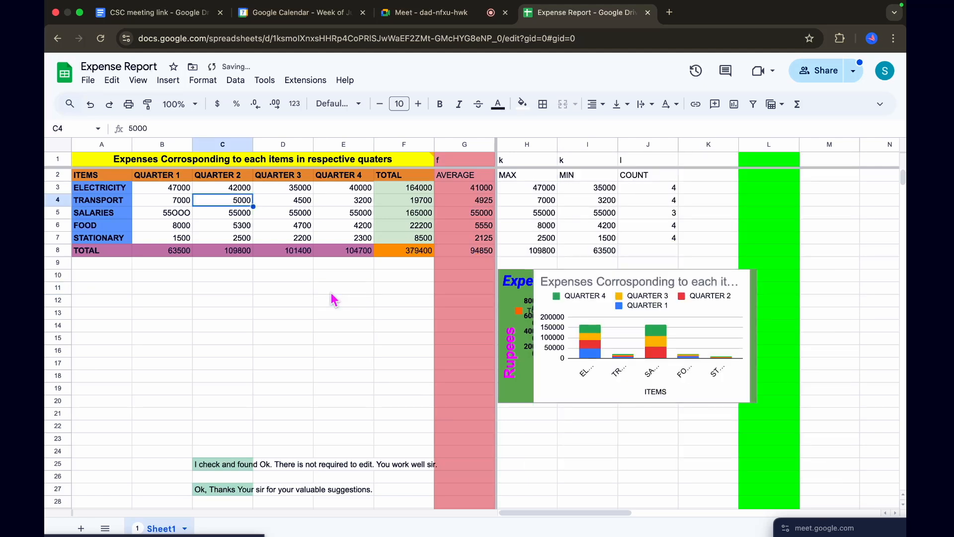
key("super+z")
key("super+z")
key("super+z")
key("super+z")
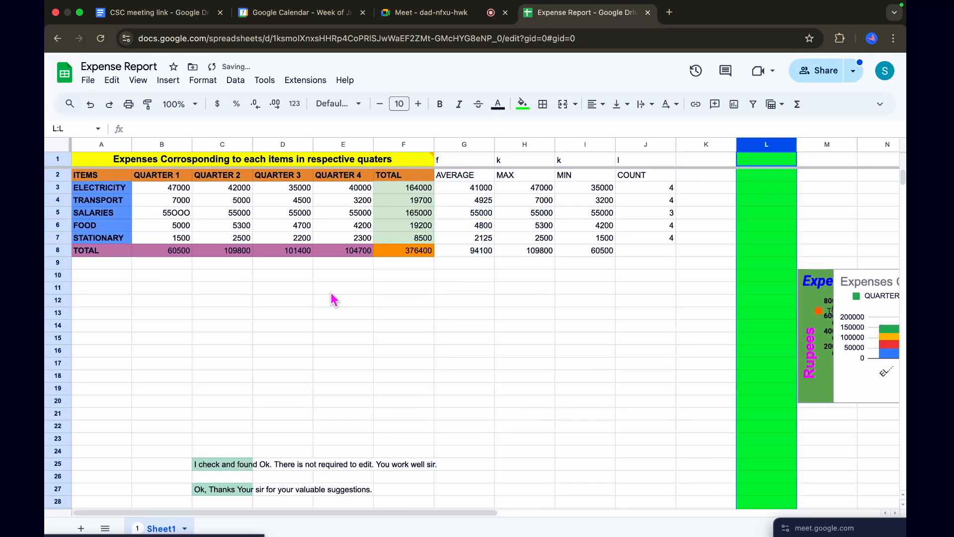
key("super+z")
Undo the series of earlier formatting changes, including those on the notes in rows 25 and 27
key("super+z")
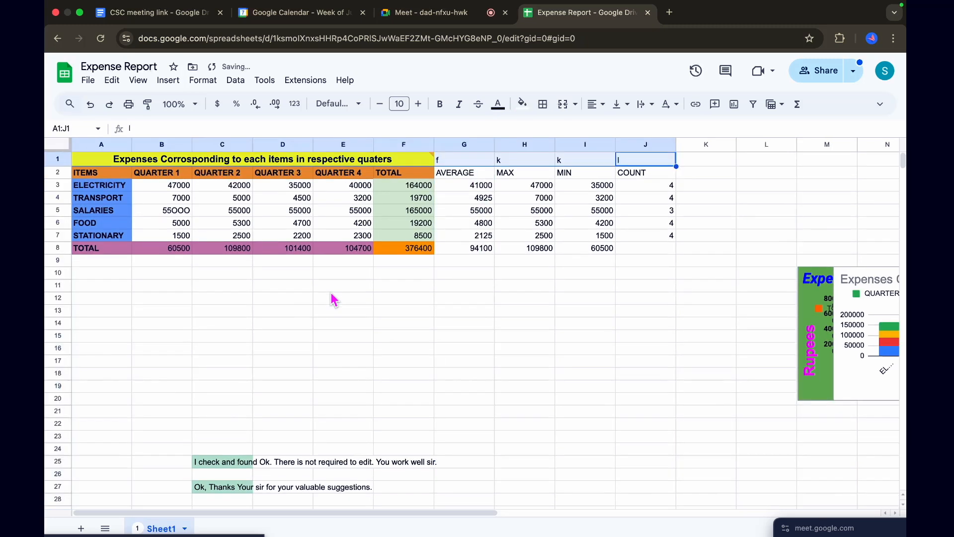
key("super+z")
key("super+z")
key("super+z")
key("super+z")
key("super+z")
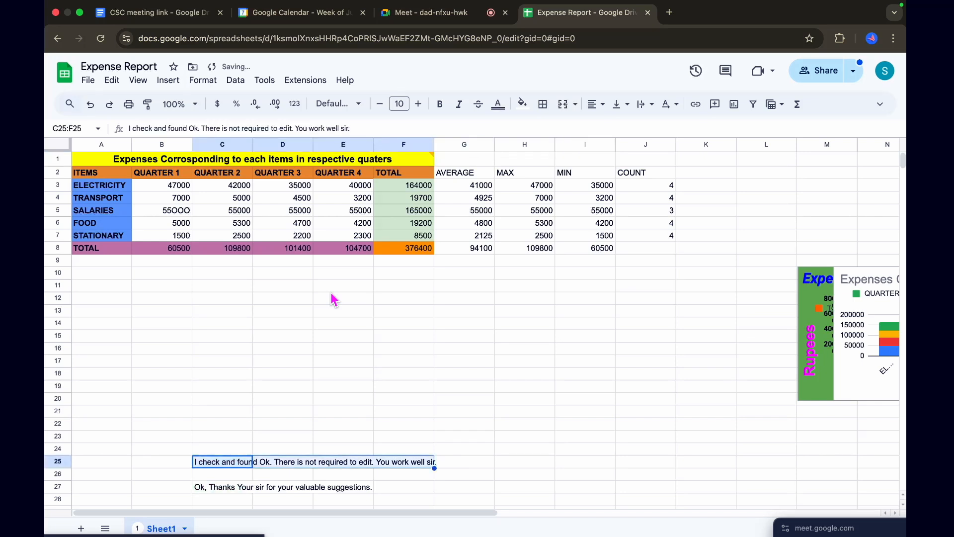
key("super+z")
key("super+z")
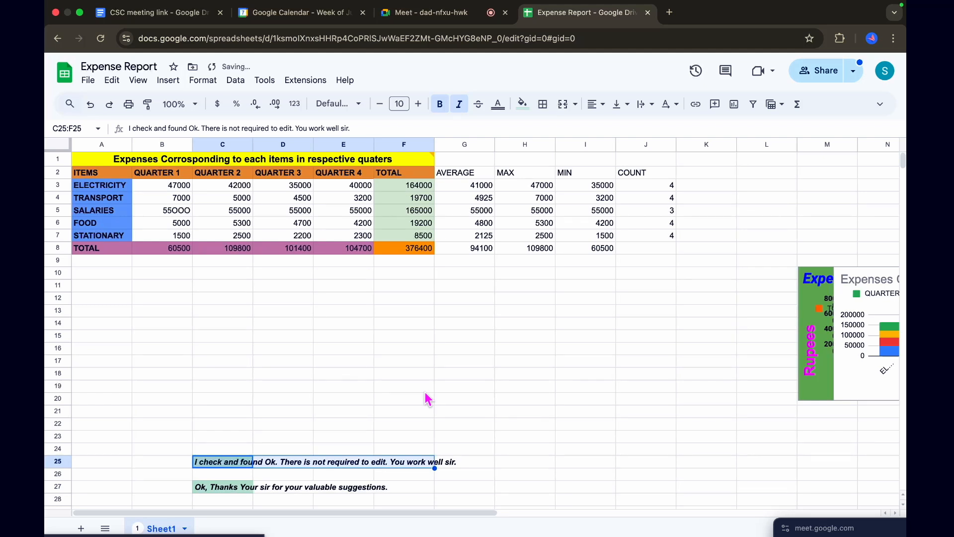
key("super+z")
key("super+z")
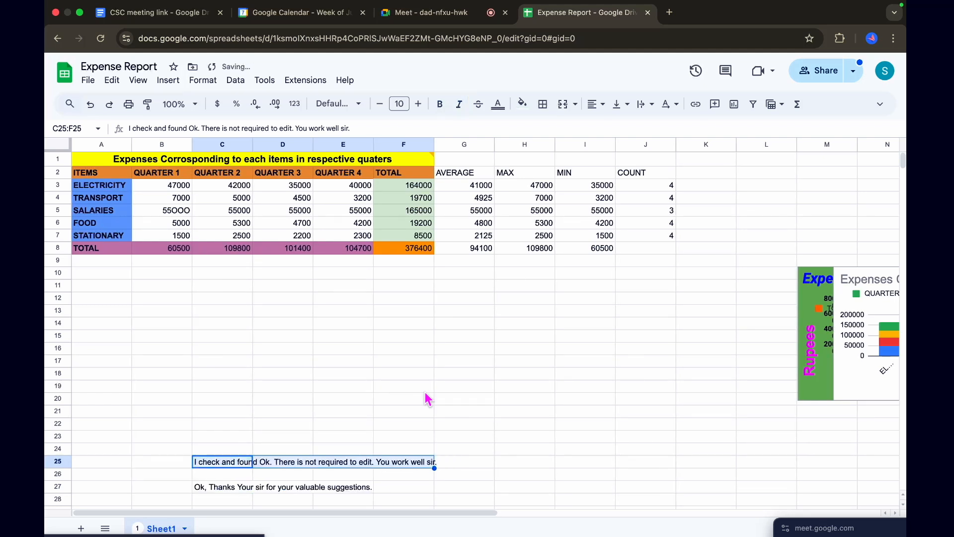
key("super+z")
key("super+z")
key("super+z")
key("super+z")
key("super+z")
key("super+z")
key("super+z")
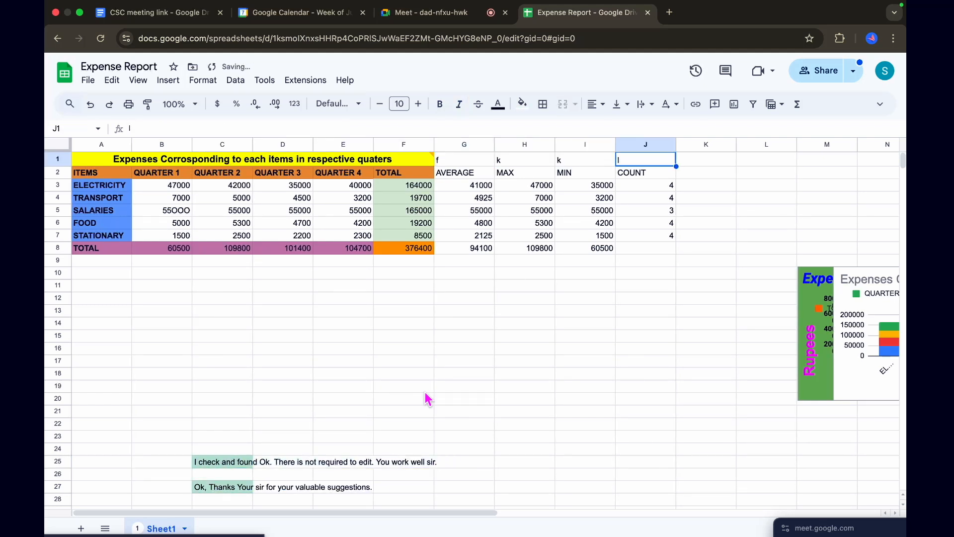
Undo the letter entries in cells G1 to J1 above the AVERAGE, MAX, MIN and COUNT headings
key("super+z")
key("super+z")
key("super+z")
key("super+z")
key("super+z")
key("super+z")
key("super+z")
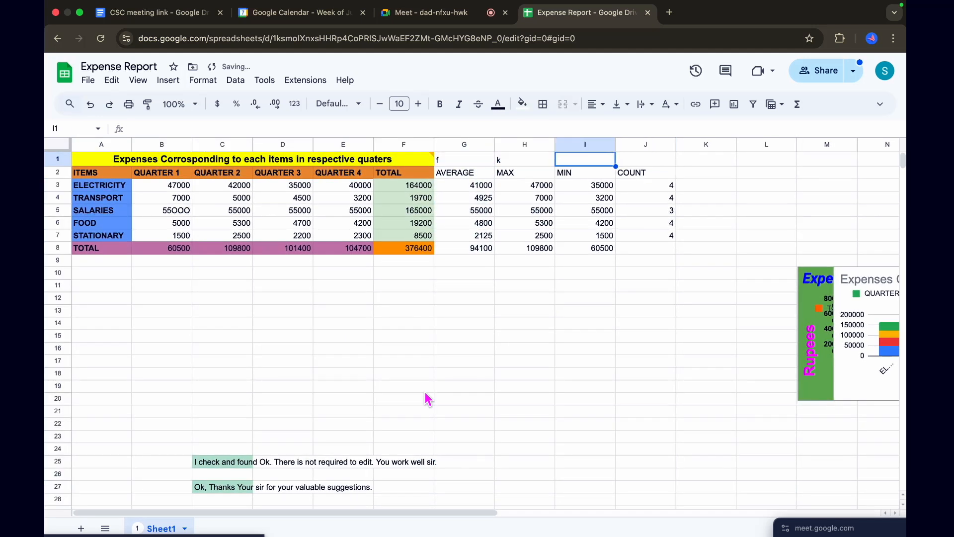
key("super+z")
key("super+z")
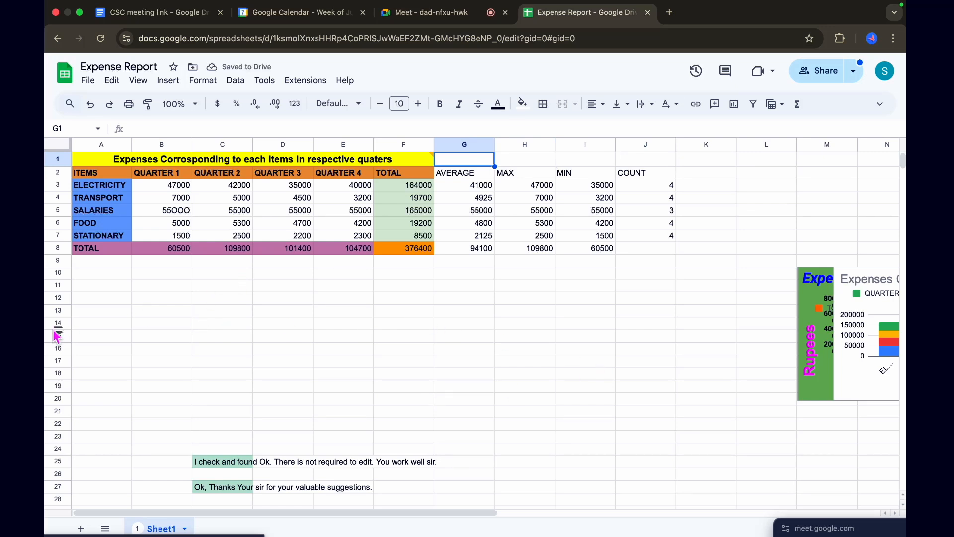
left_click(279, 339)
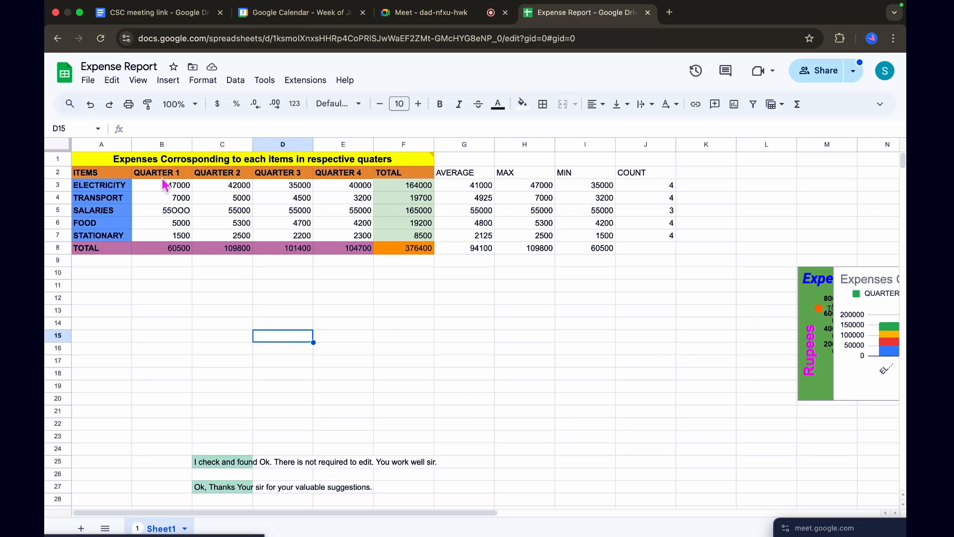
left_click(96, 87)
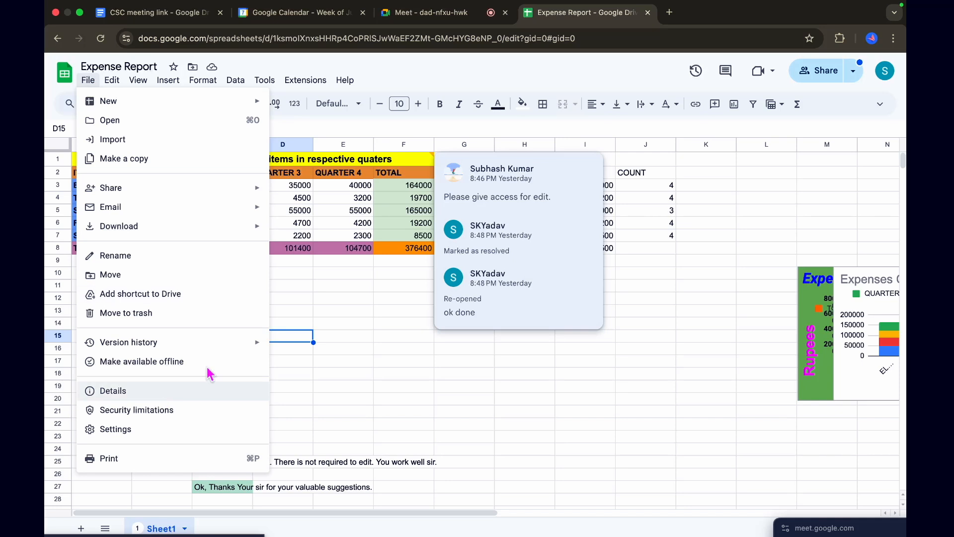
left_click(318, 401)
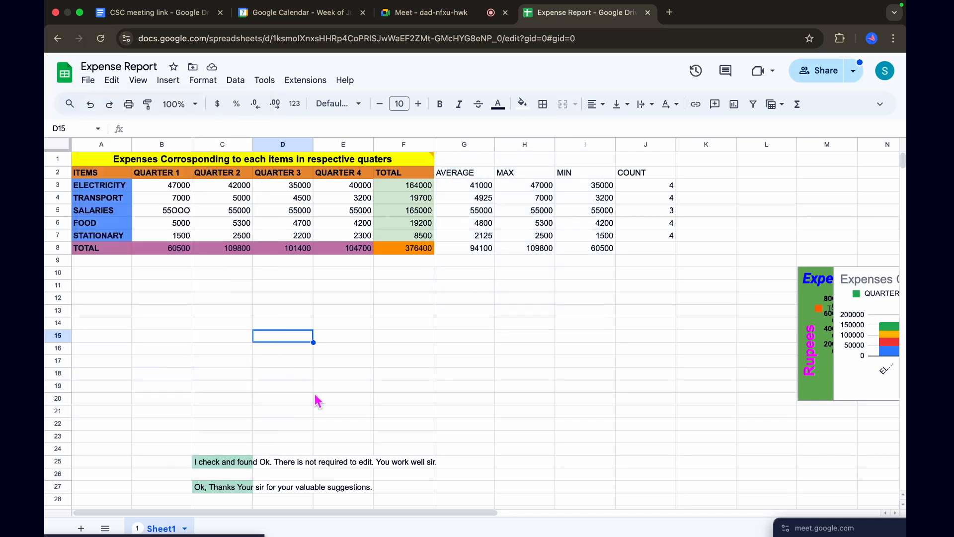
left_click(113, 81)
left_click(434, 412)
left_click(428, 400)
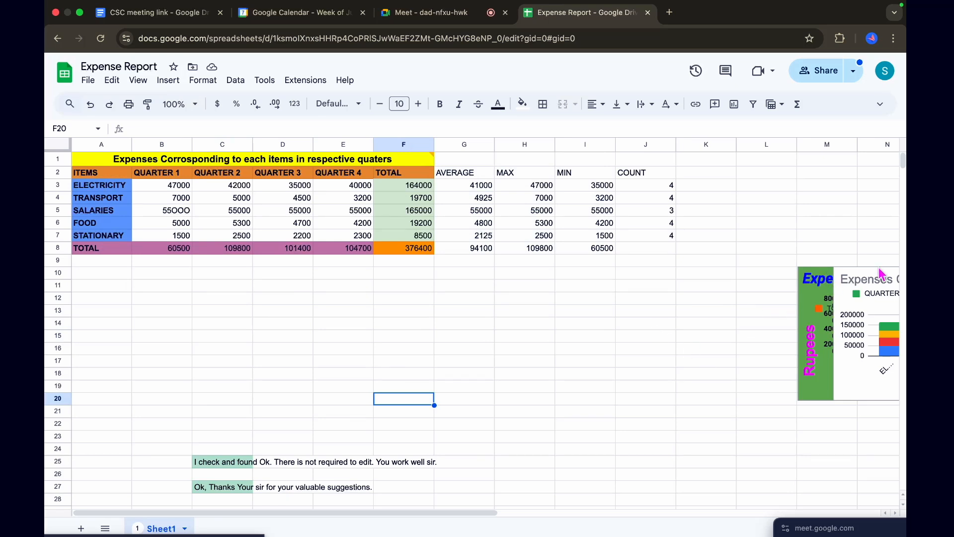
Move the green 3D chart out from behind the other chart to the empty area around row 20, starting at column H
left_click(847, 393)
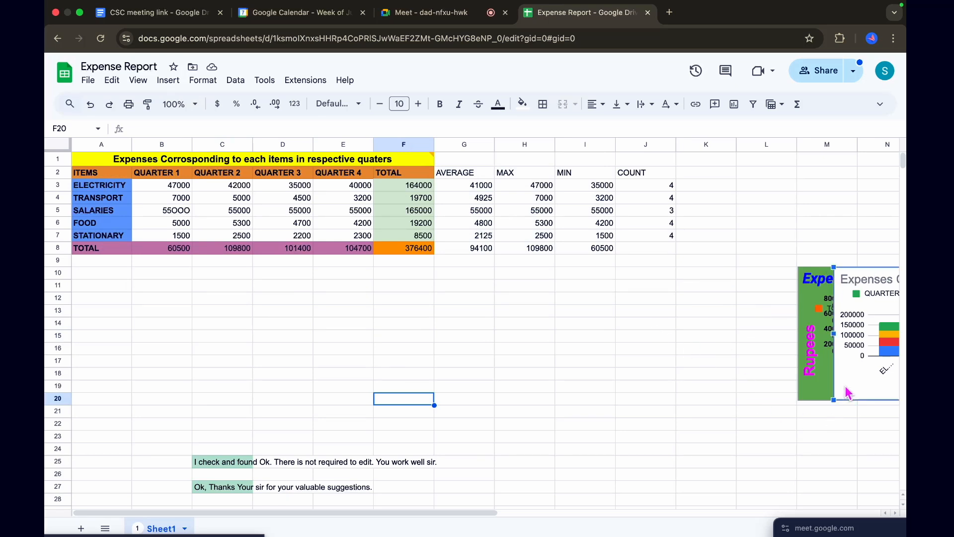
left_click_drag(804, 397, 540, 528)
scroll(671, 433, "down", 1)
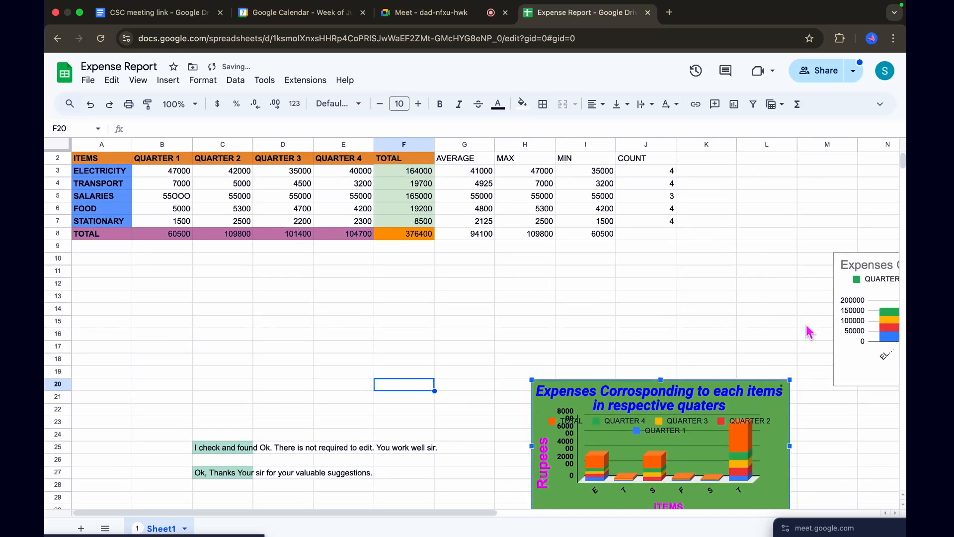
Move the white stacked column chart directly above the green chart and deselect it
left_click(858, 377)
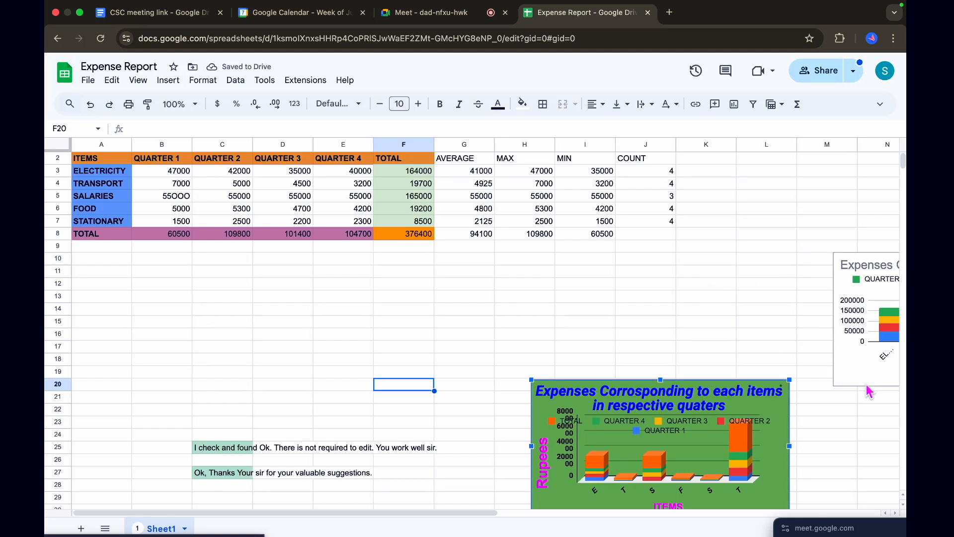
double_click(857, 375)
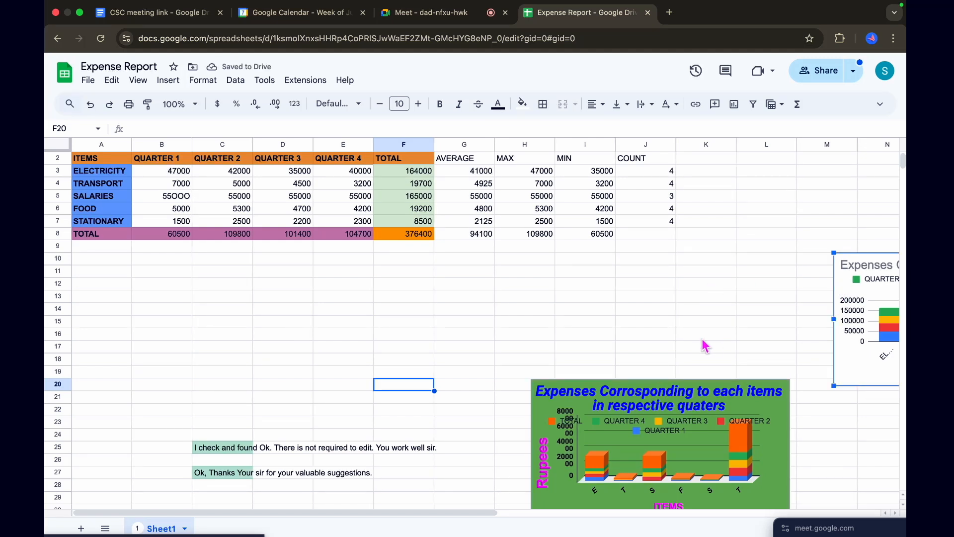
left_click(608, 325)
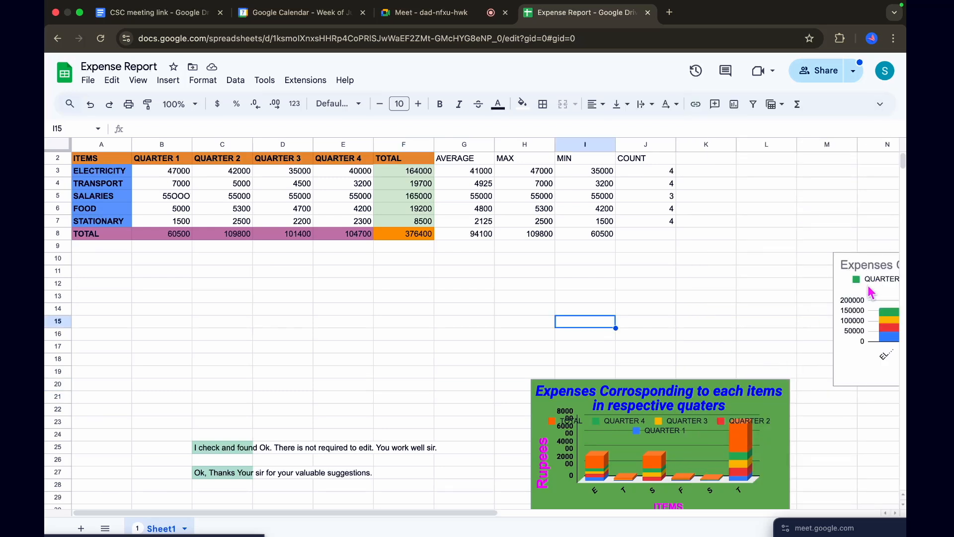
left_click(851, 262)
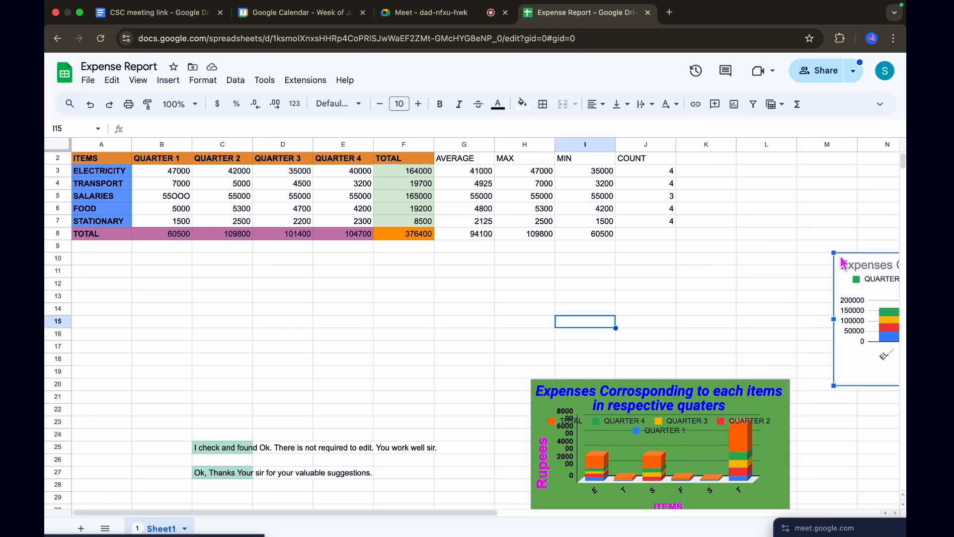
left_click_drag(857, 255, 555, 244)
left_click(430, 337)
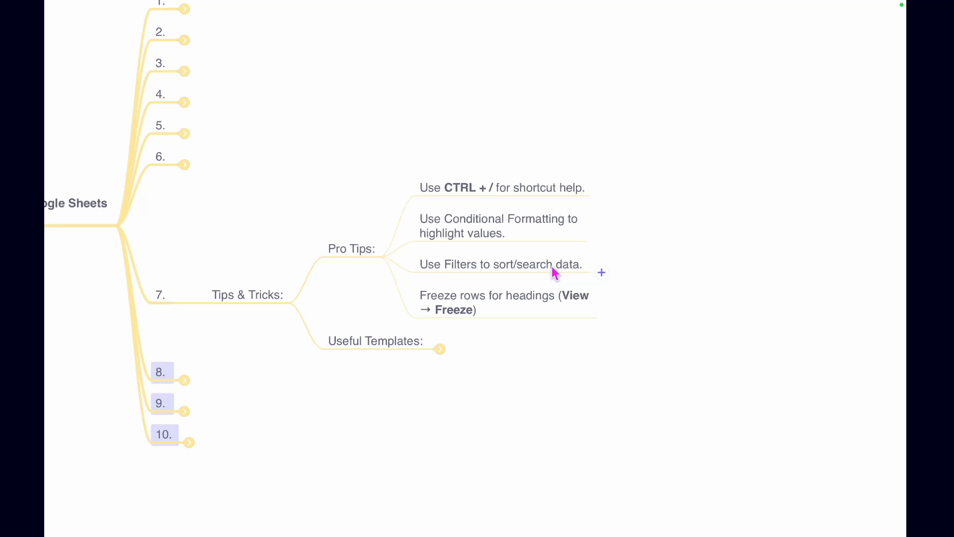
Return to the course mind map and expand the Useful Templates branch under Tips & Tricks
key("ctrl+Left")
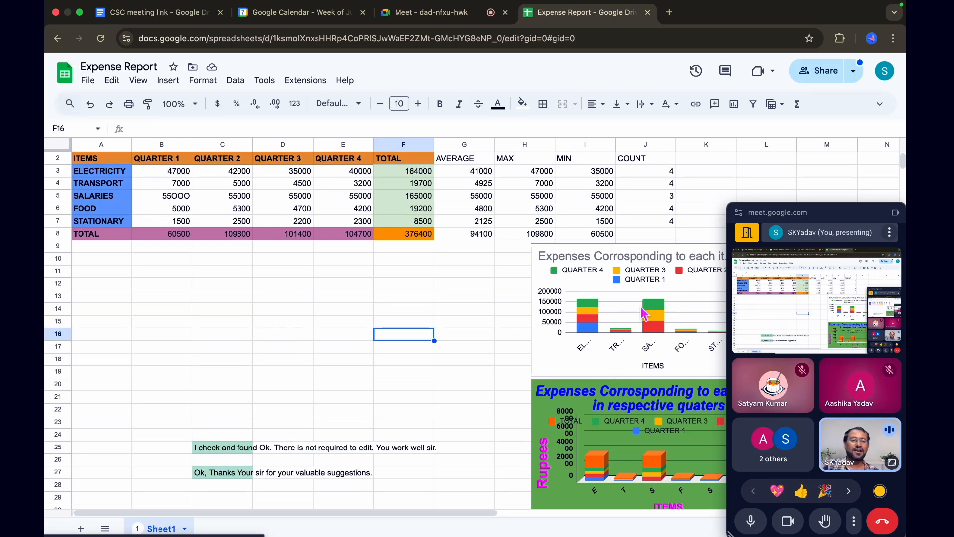
left_click_drag(816, 293, 816, 536)
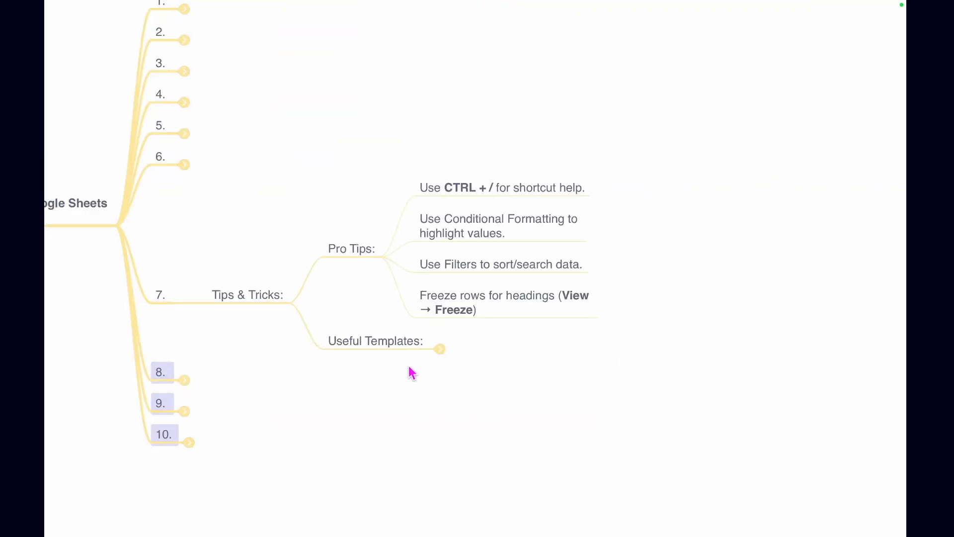
left_click(440, 349)
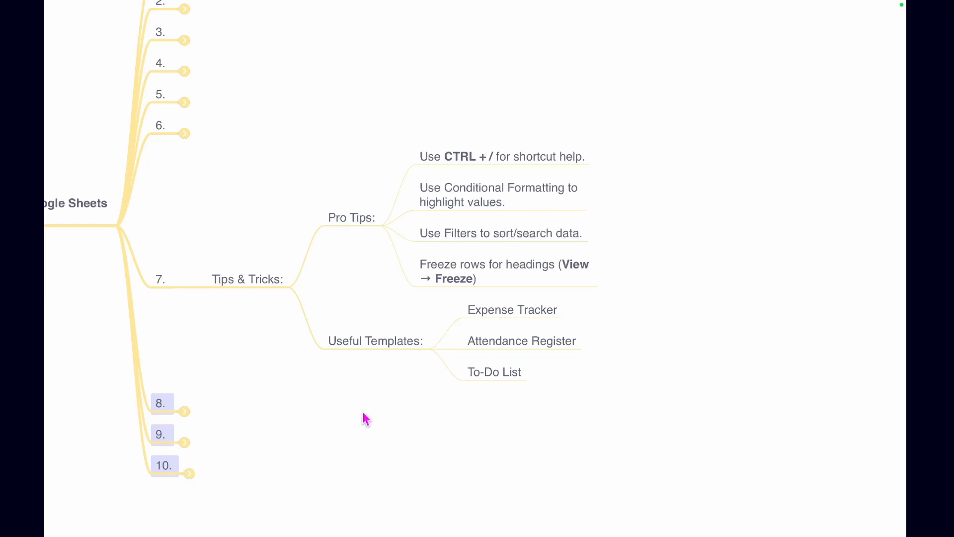
Switch to the Expense Report spreadsheet, open the template gallery for a new file, and browse the Personal and Work templates
key("ctrl+Left")
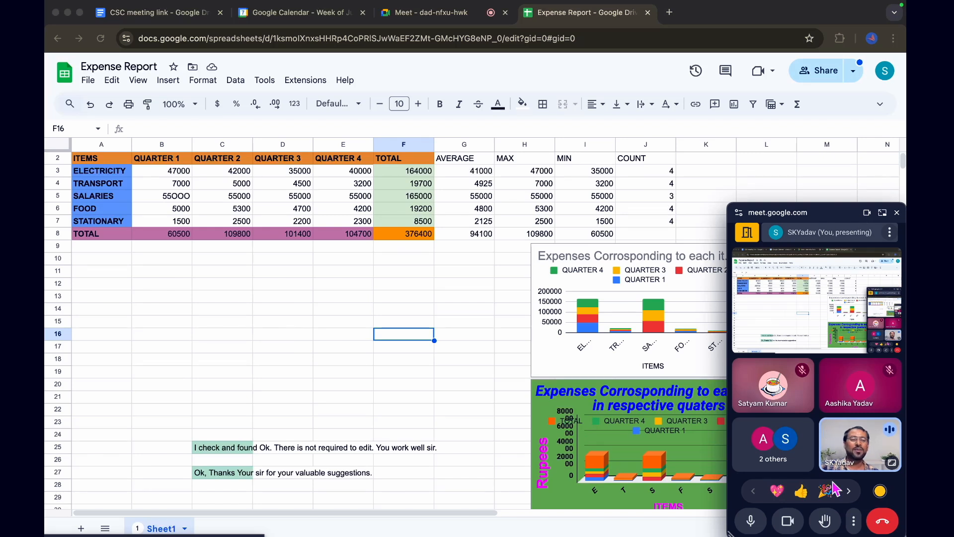
left_click_drag(840, 219, 844, 534)
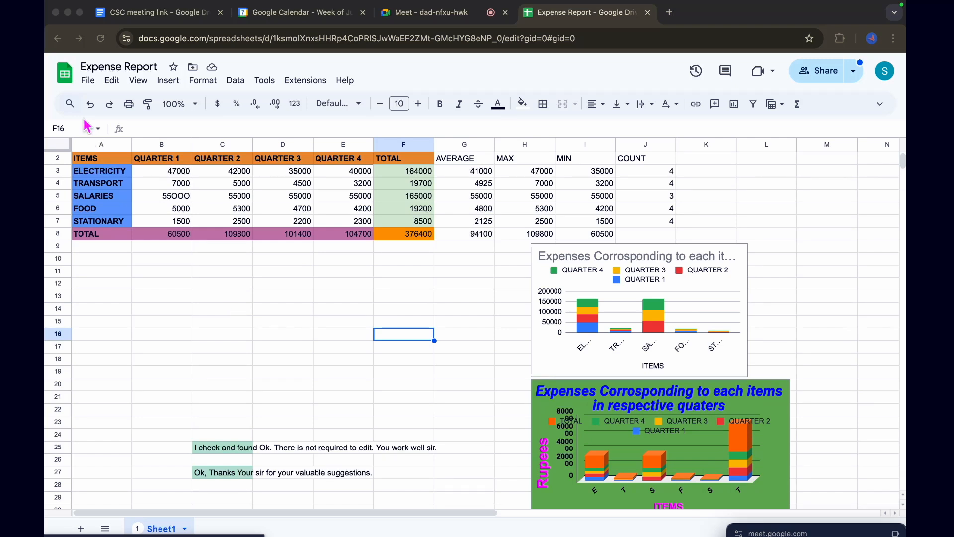
left_click(85, 80)
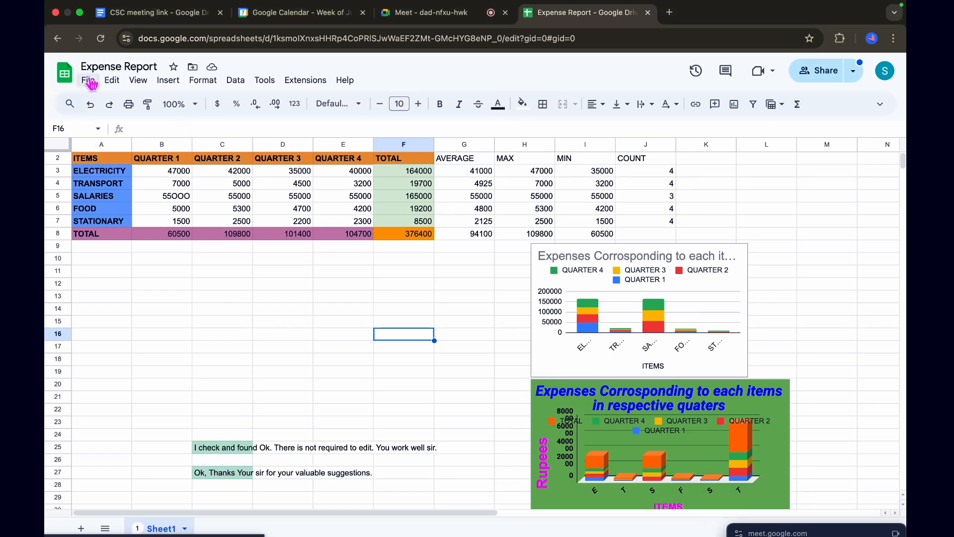
left_click(87, 82)
mouse_move(107, 103)
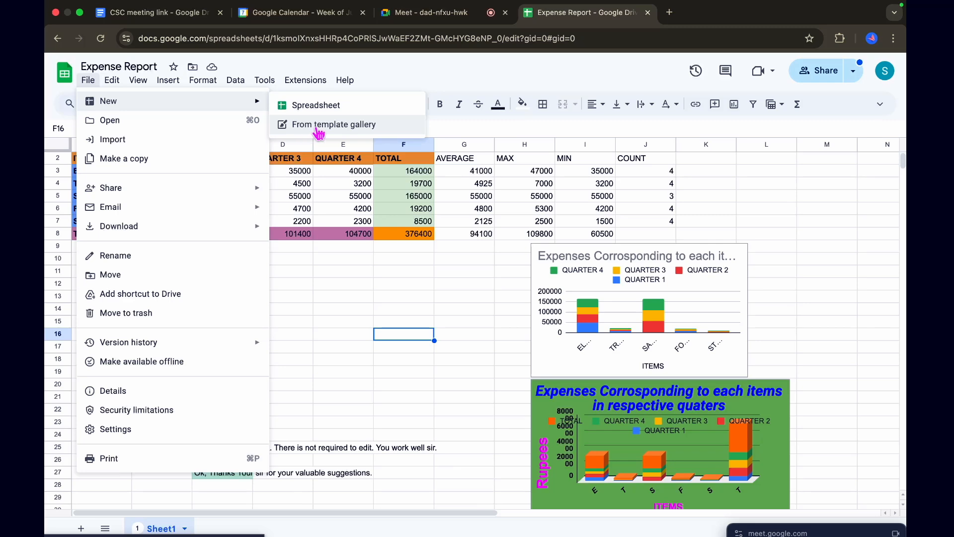
left_click(348, 128)
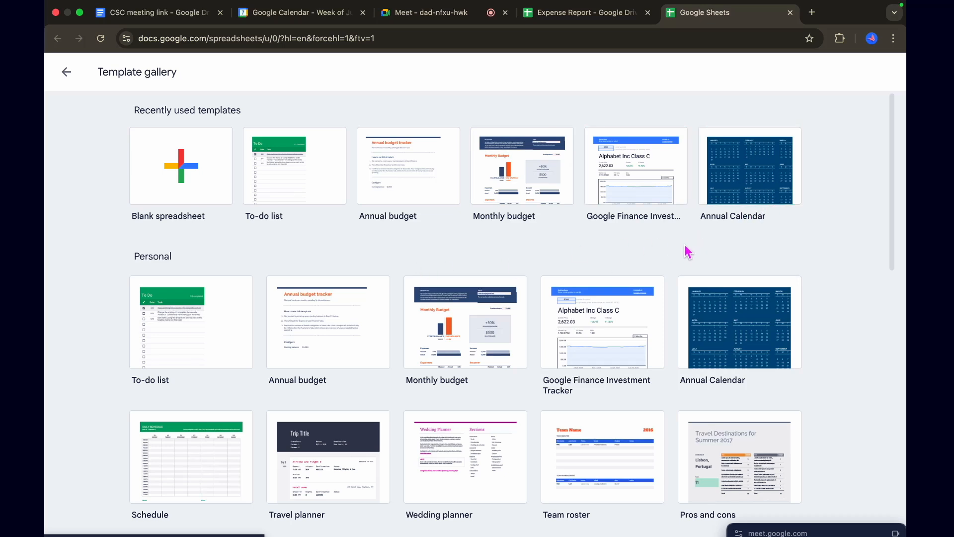
scroll(184, 386, "down", 2)
scroll(184, 379, "down", 1)
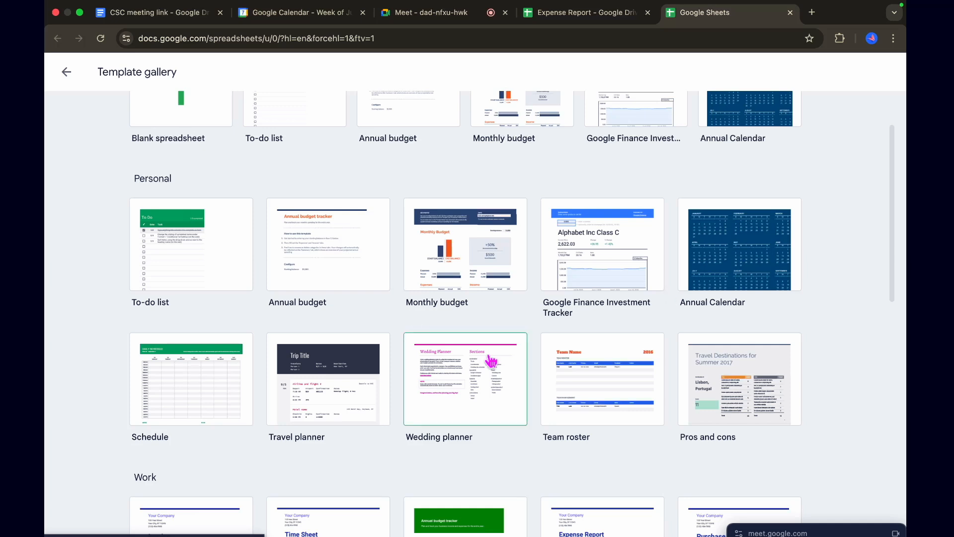
scroll(465, 378, "down", 2)
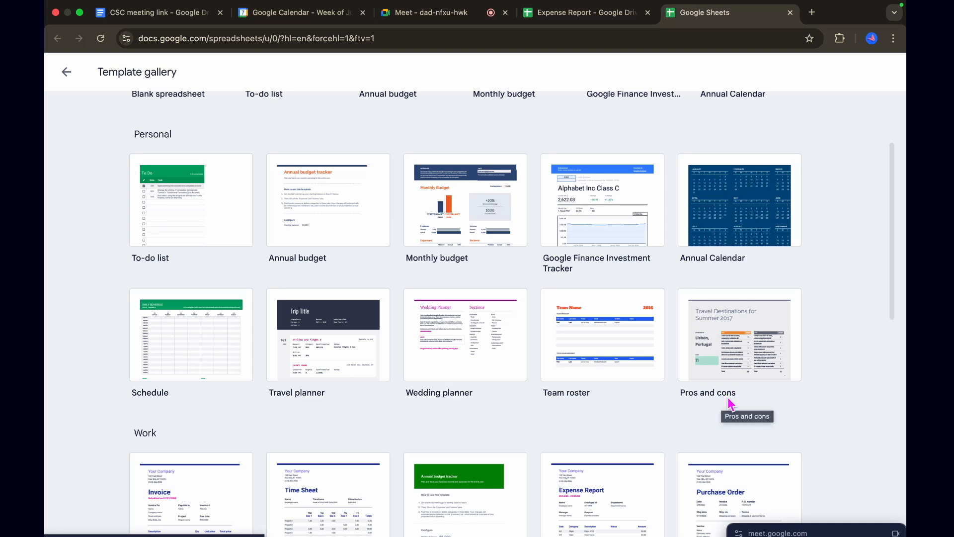
Browse the Work, Project management and Education templates and return to the start of the gallery
scroll(626, 385, "down", 3)
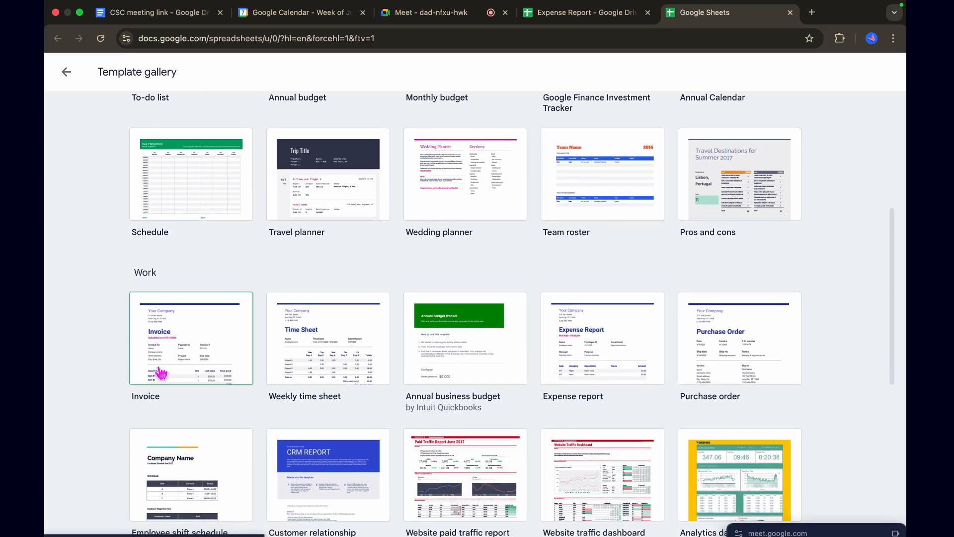
scroll(192, 350, "down", 1)
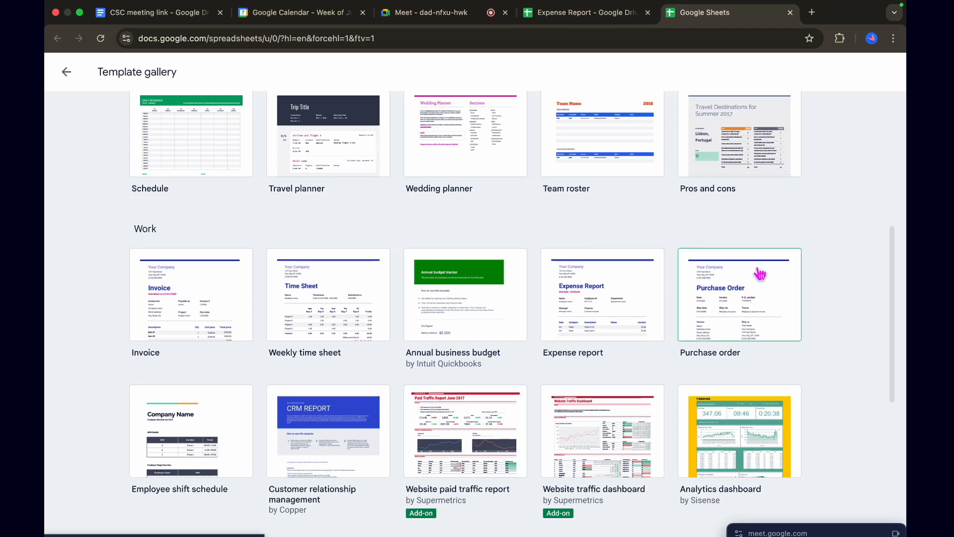
scroll(547, 388, "down", 10)
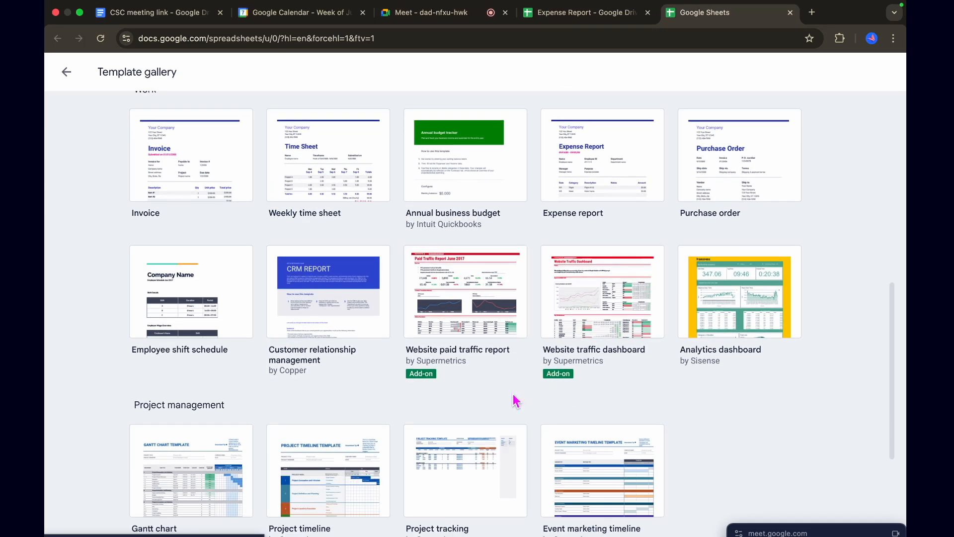
scroll(515, 400, "down", 2)
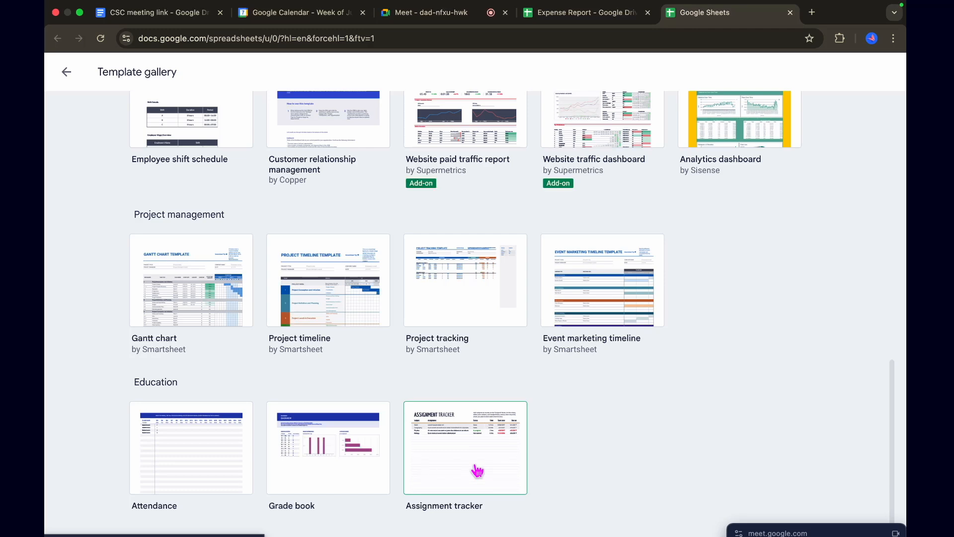
scroll(454, 356, "up", 15)
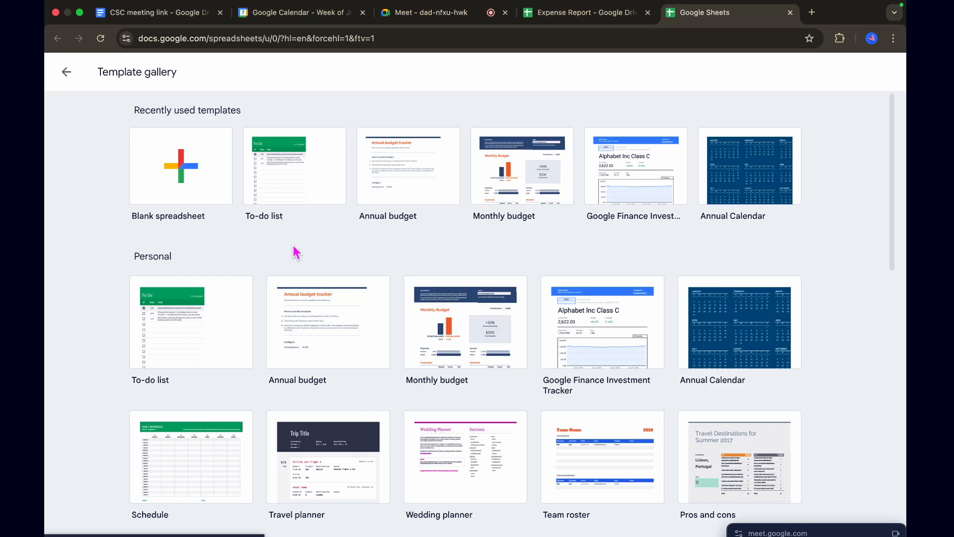
Check the mind map's template list, create a spreadsheet from the To-do list template, and move the floating meeting window clear of the sheet
key("ctrl+Right")
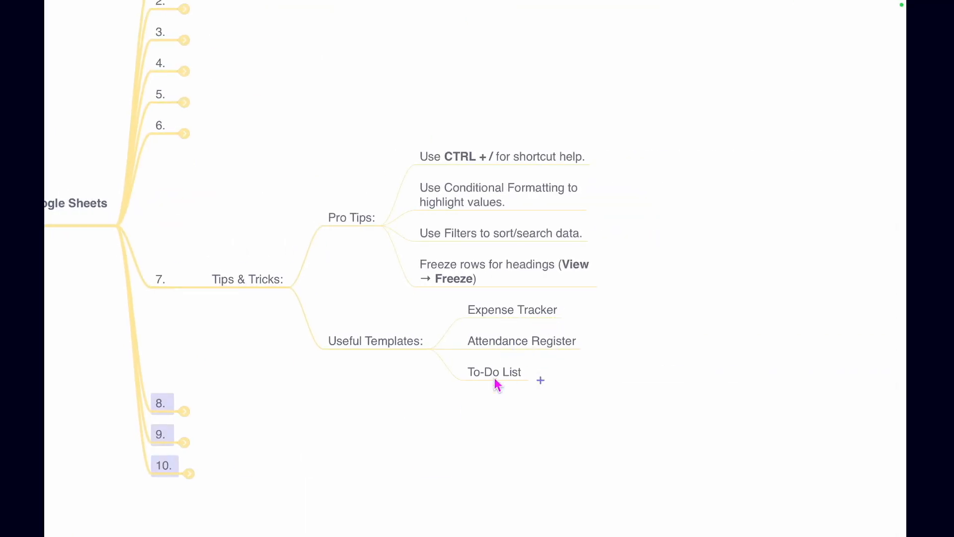
key("ctrl+Left")
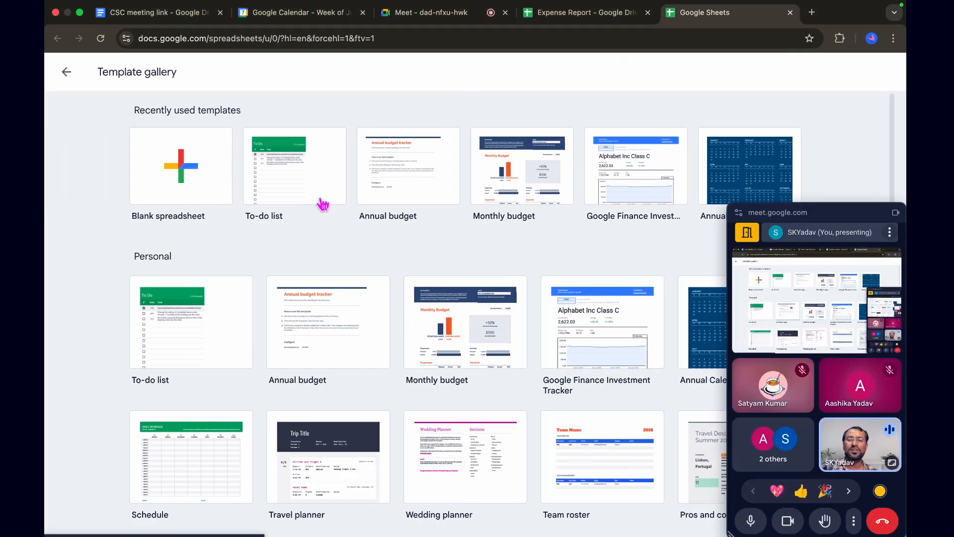
left_click(315, 171)
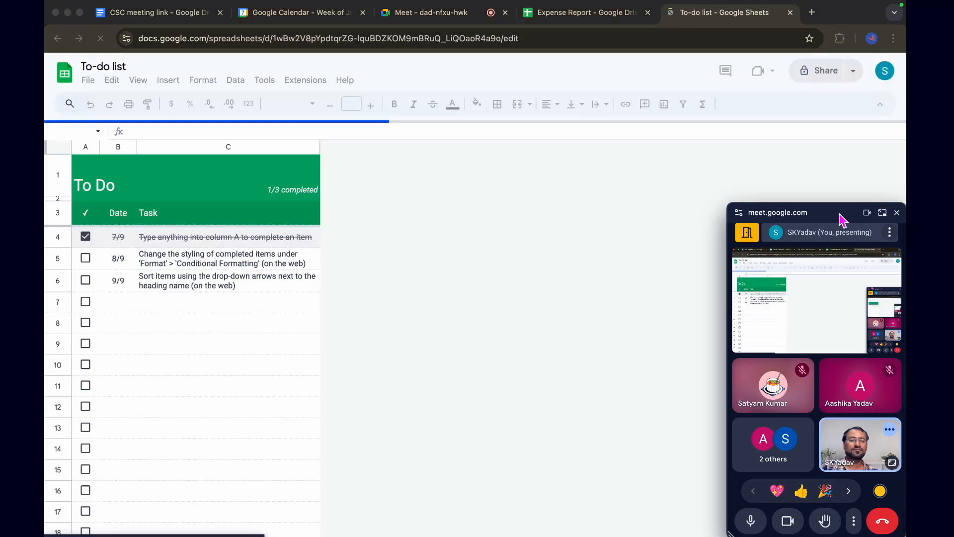
left_click_drag(842, 219, 879, 464)
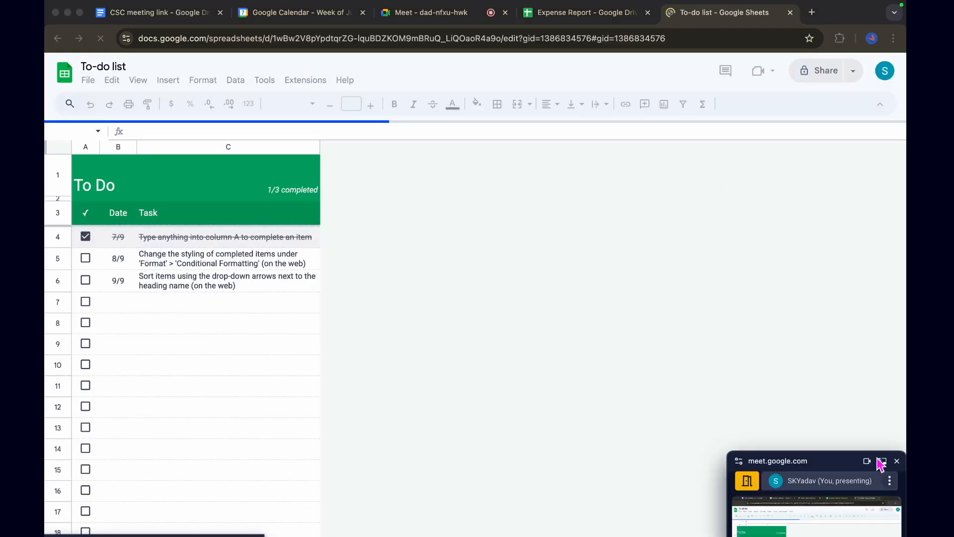
Demonstrate the completion checkbox of the first task in row 4 by toggling it, leaving it unchecked
double_click(176, 243)
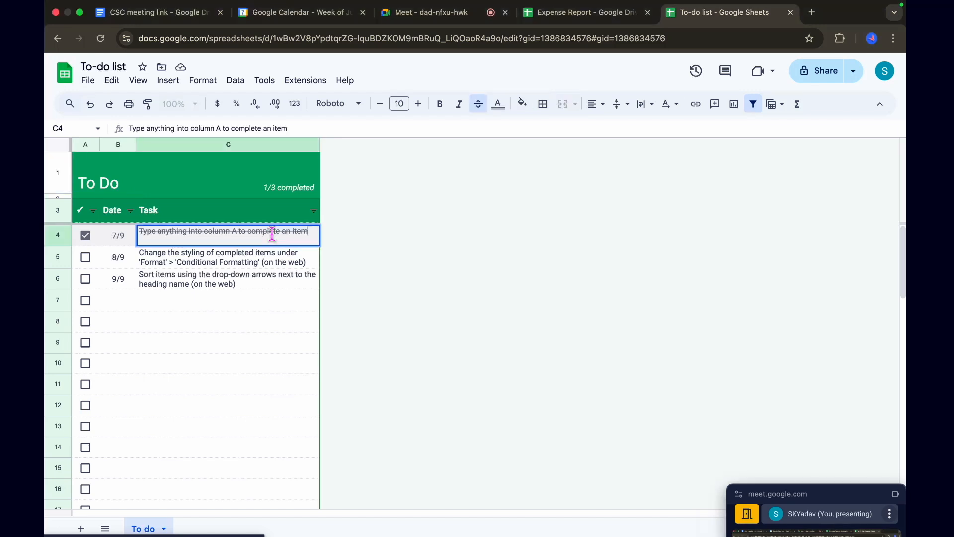
left_click(235, 331)
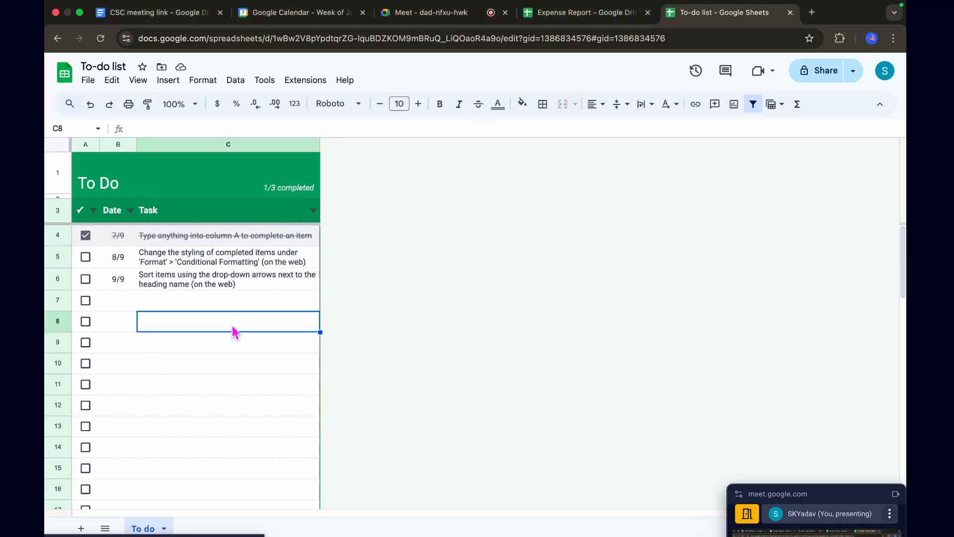
left_click(85, 236)
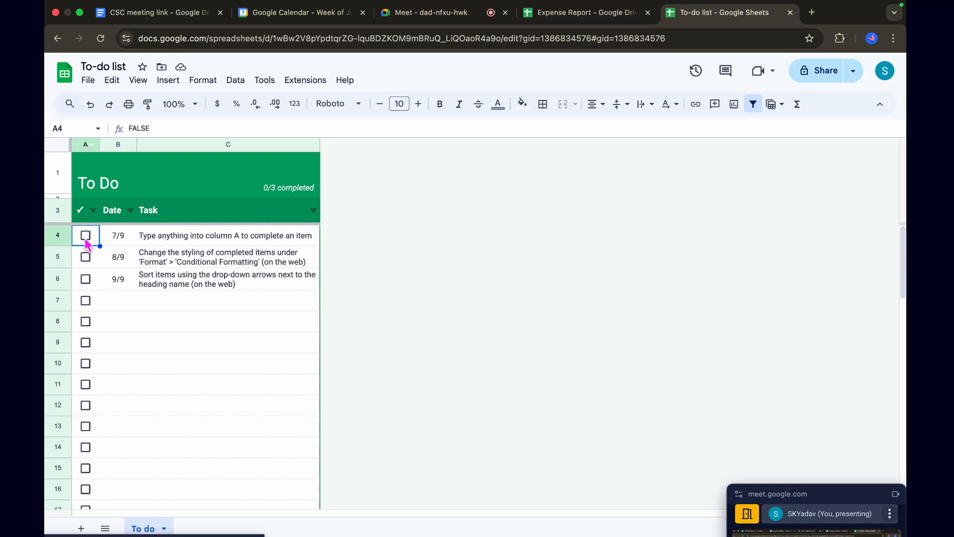
left_click(85, 235)
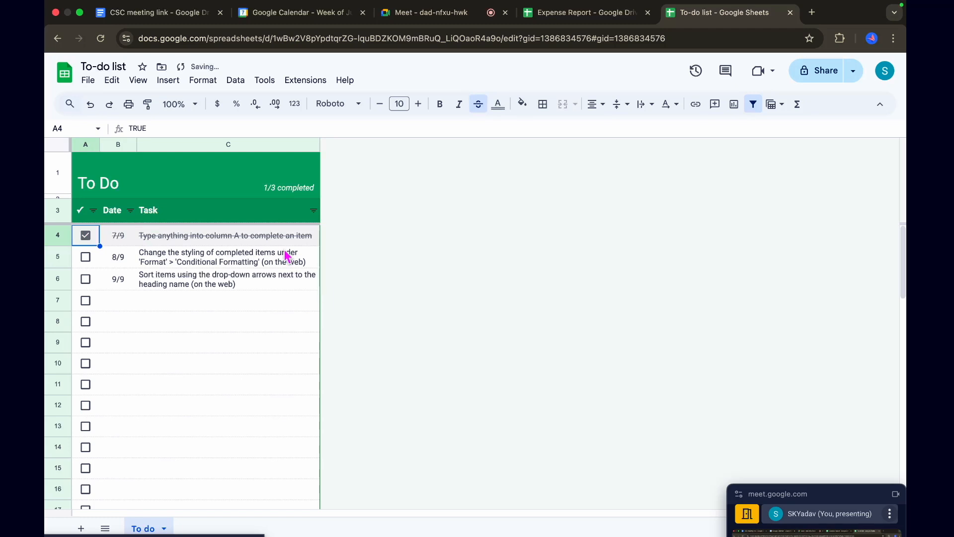
left_click(85, 236)
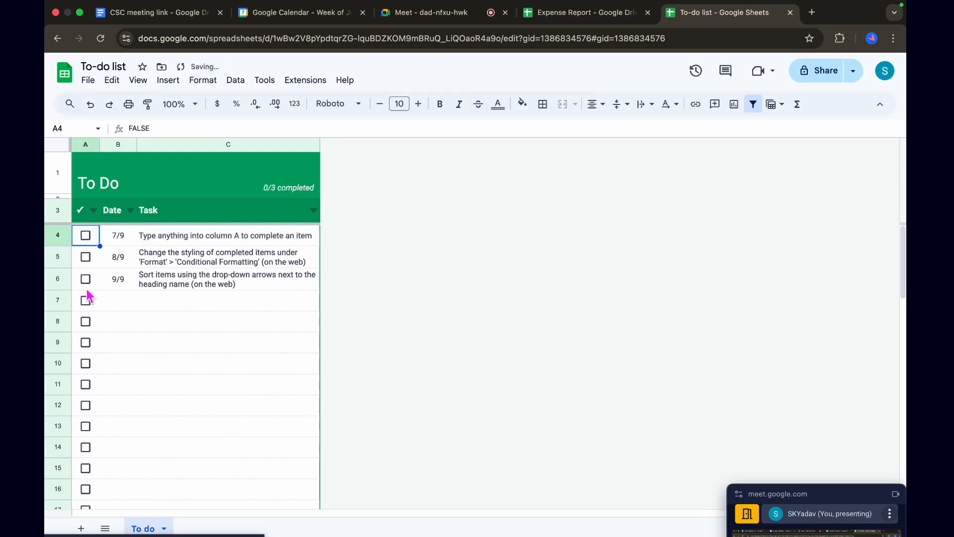
left_click(184, 236)
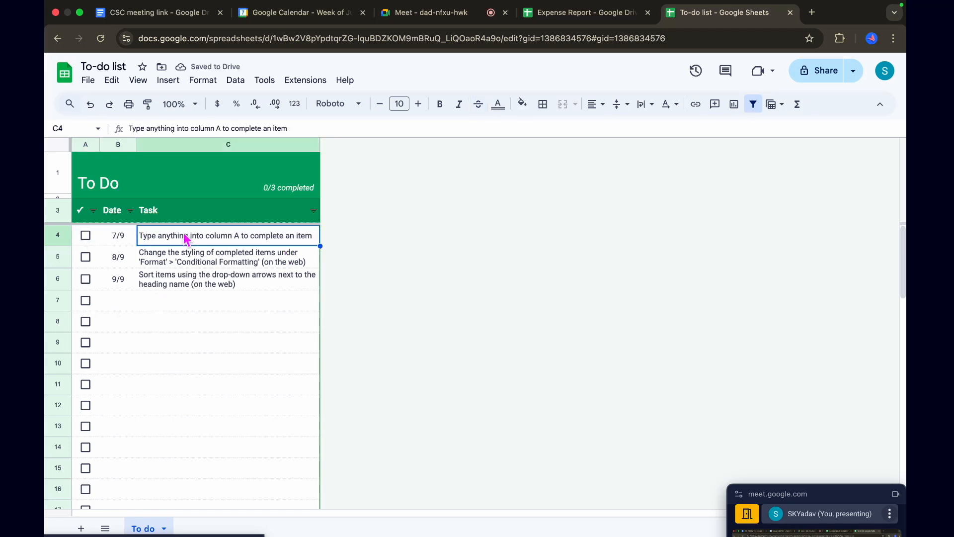
left_click(186, 331)
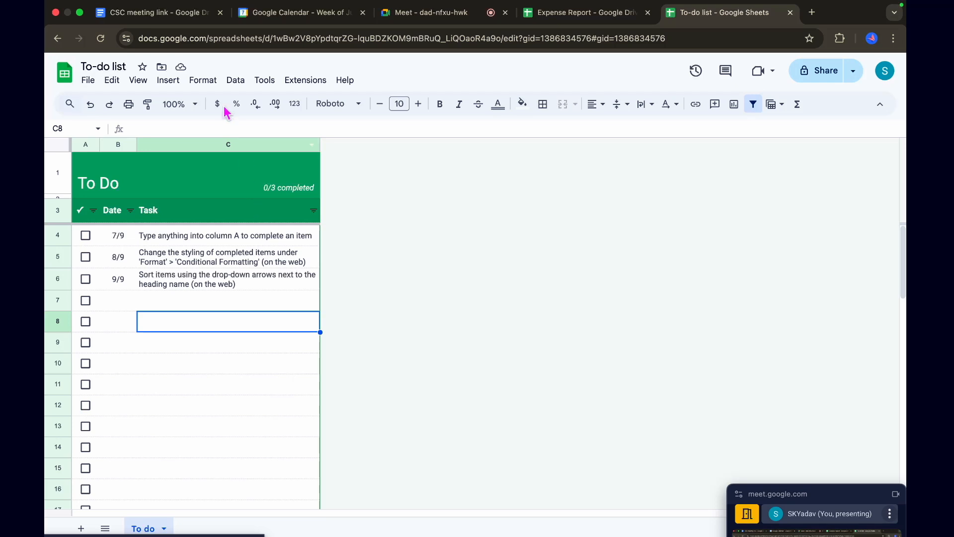
Select row 6, review the to-do sheet's conditional format rules, and close them
left_click(204, 81)
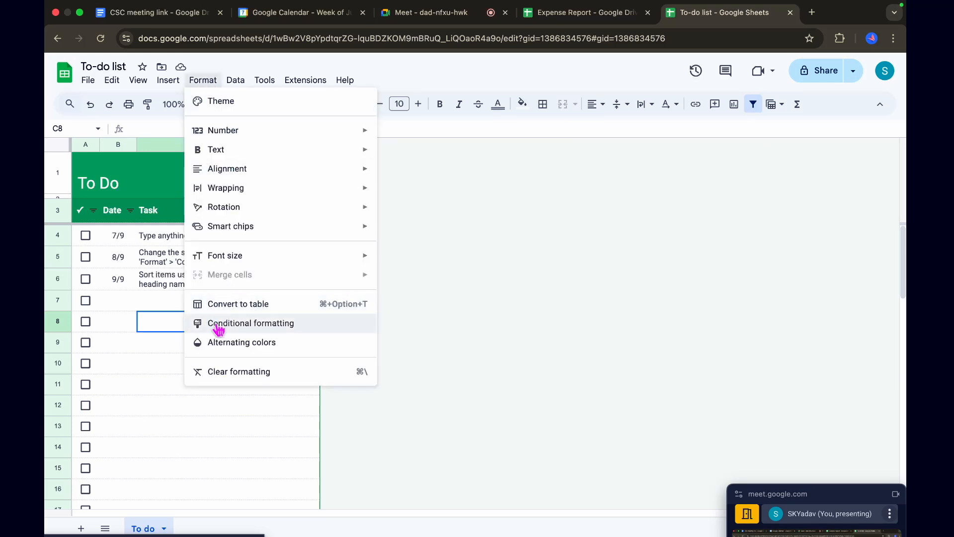
left_click(171, 372)
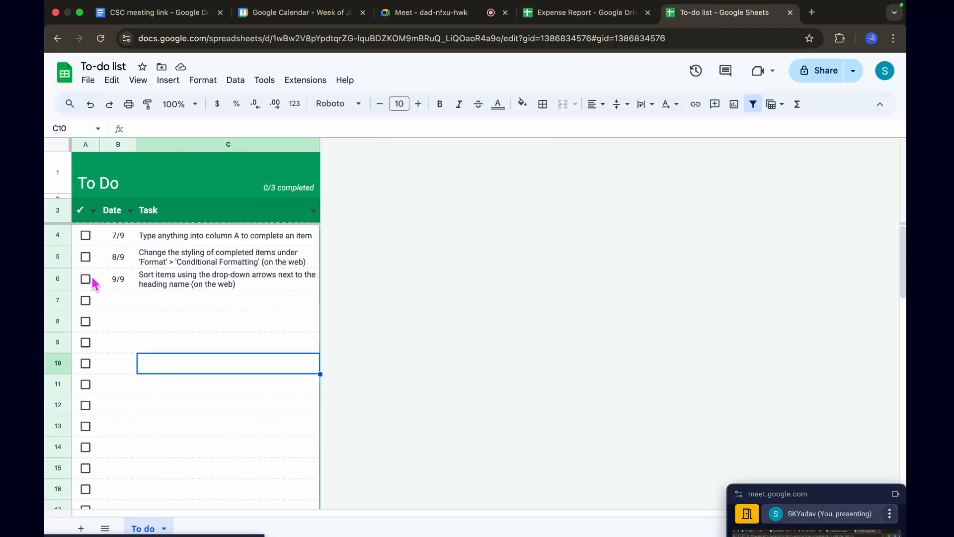
left_click(61, 278)
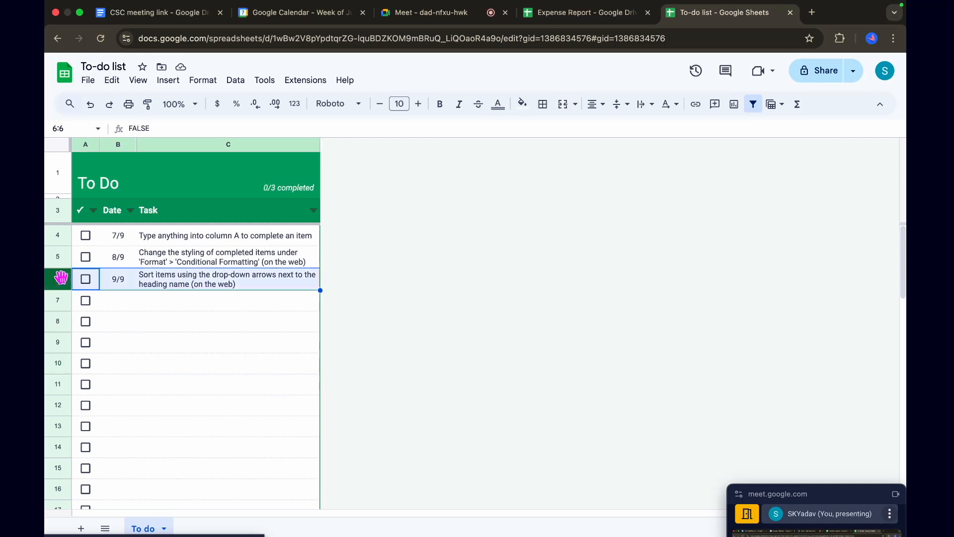
left_click(204, 81)
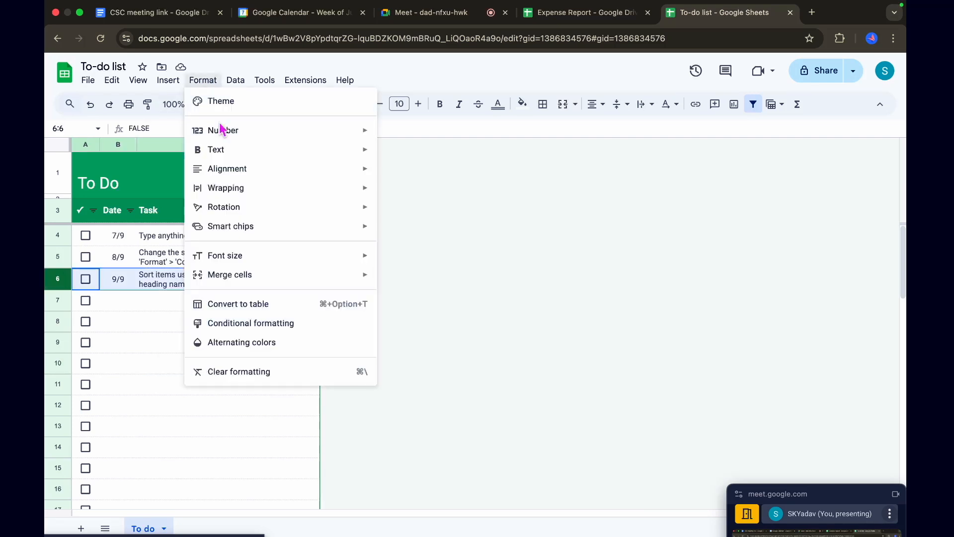
left_click(238, 324)
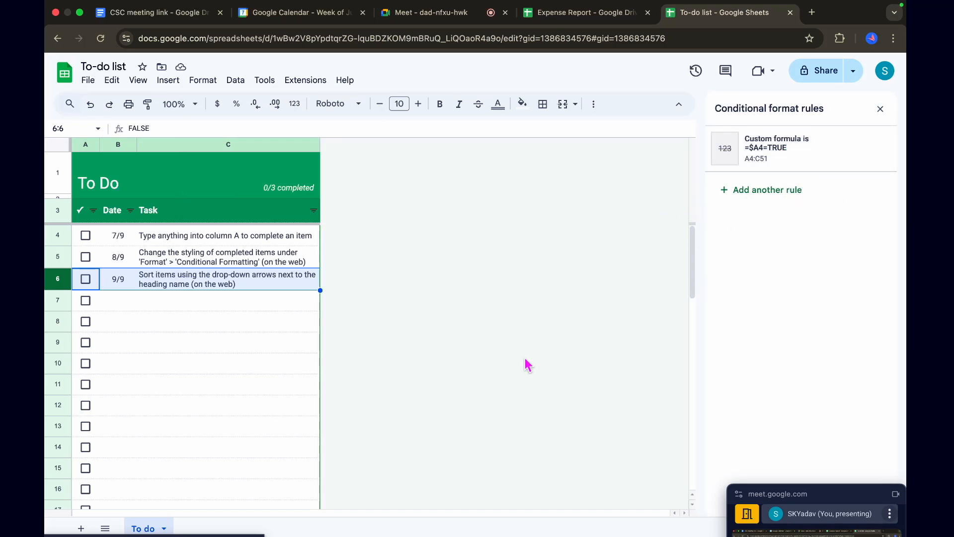
left_click(881, 109)
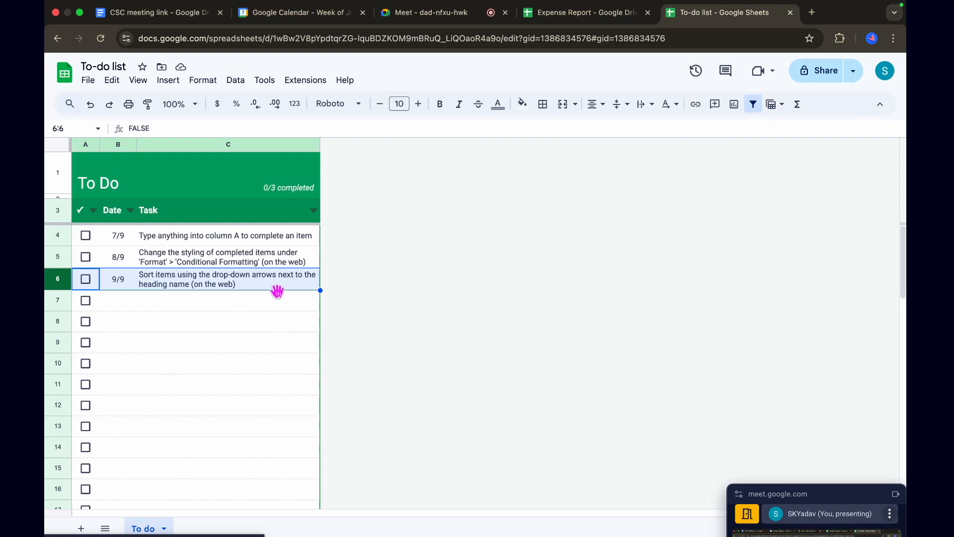
Set the first task's date in B4 to today's date, 7/7/2025, using the date picker
left_click(115, 240)
double_click(120, 241)
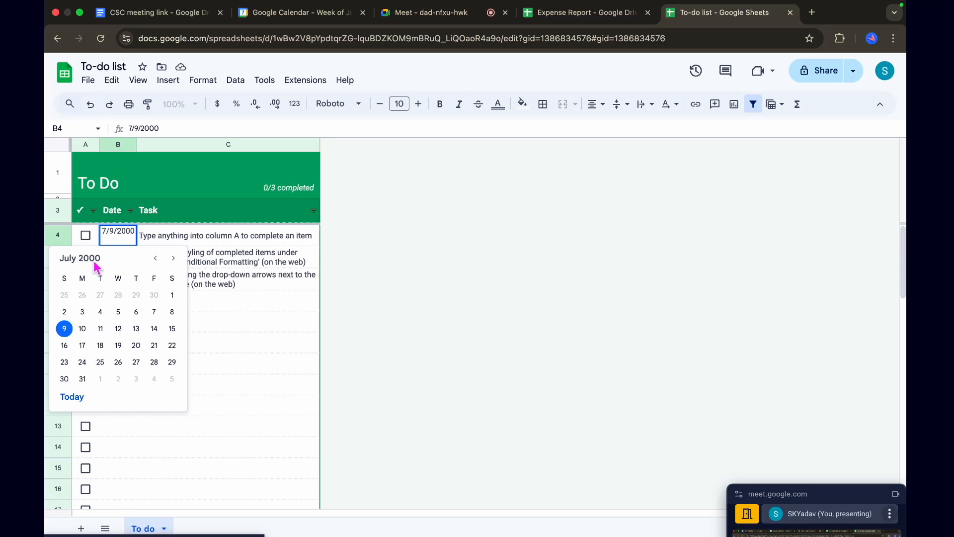
left_click(76, 403)
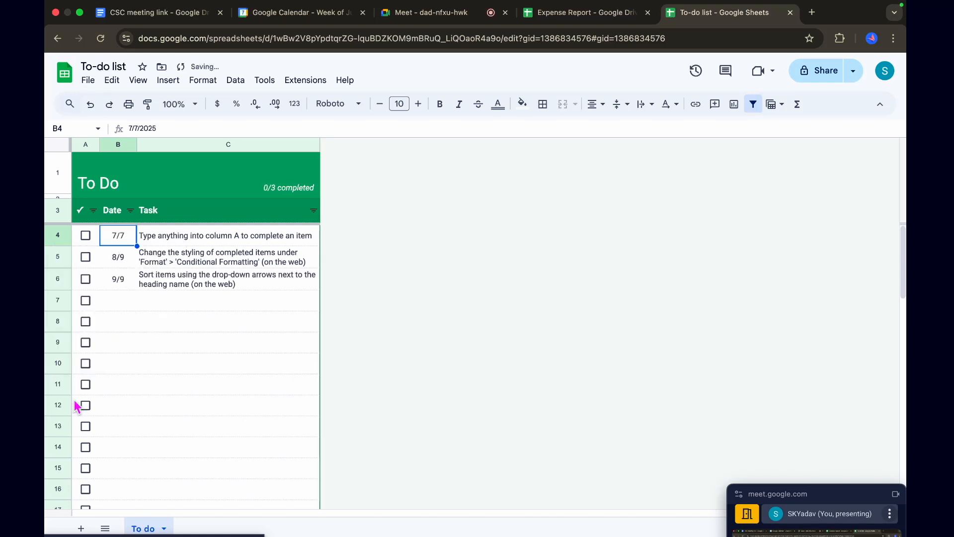
Browse later and earlier months in B4's date picker, keeping today's date for the first task
double_click(121, 235)
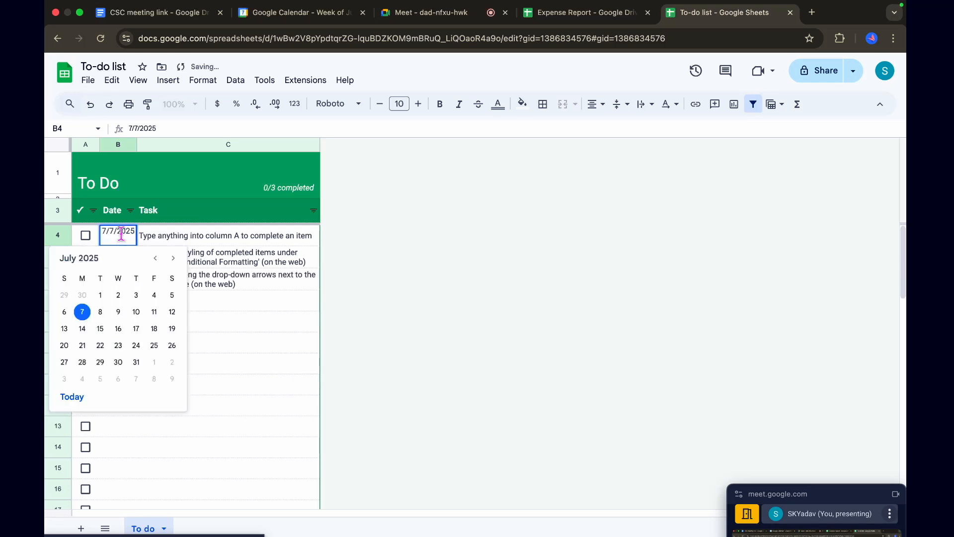
left_click(173, 259)
left_click(174, 258)
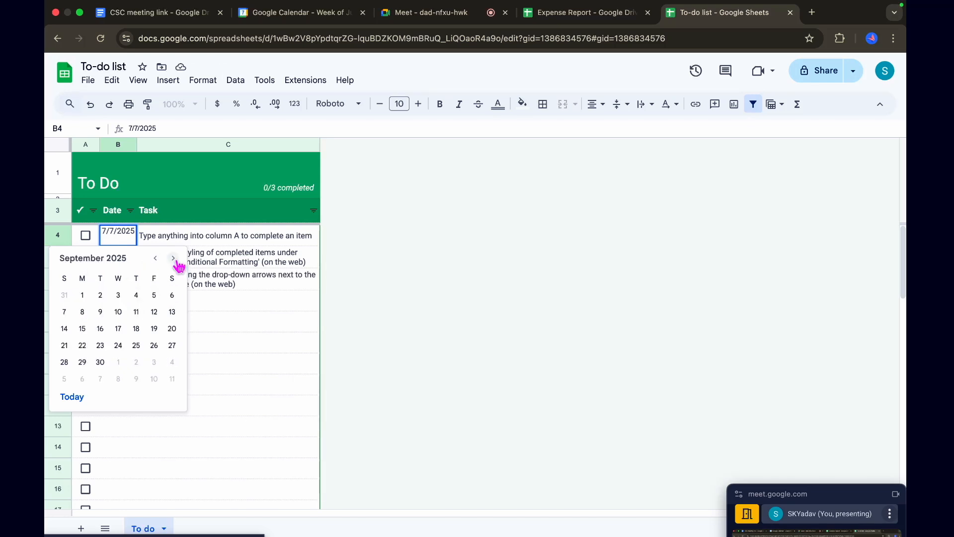
left_click(174, 258)
left_click(174, 258)
left_click(173, 258)
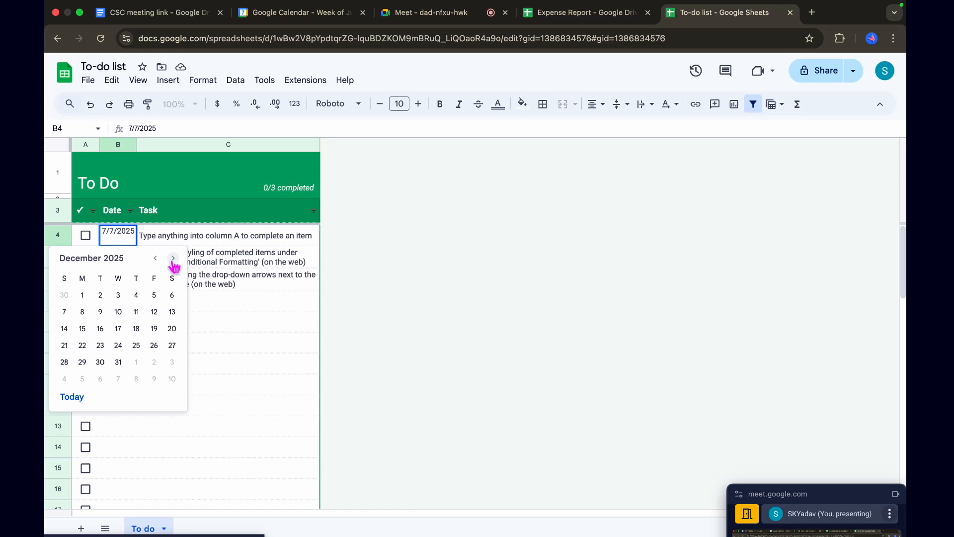
double_click(155, 259)
triple_click(155, 260)
double_click(155, 259)
triple_click(155, 259)
double_click(155, 260)
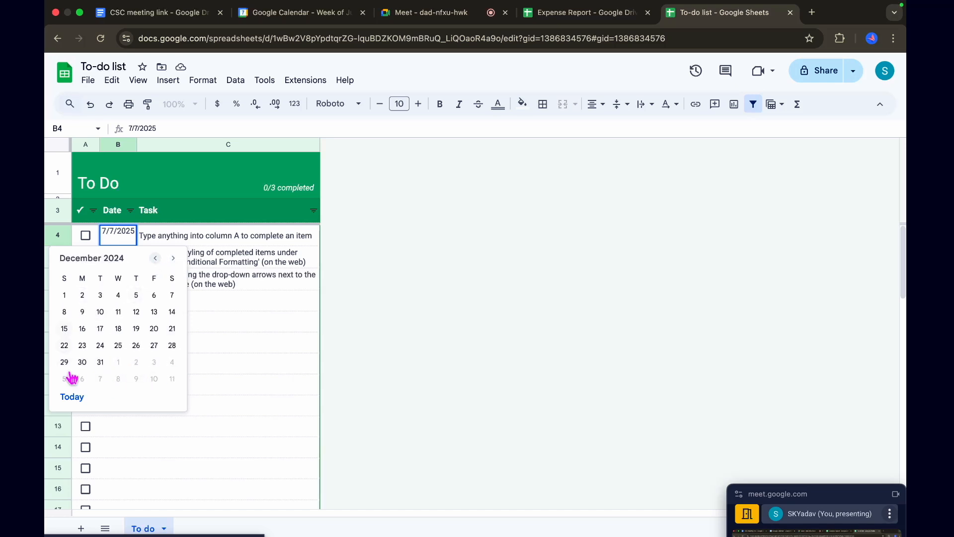
left_click(88, 399)
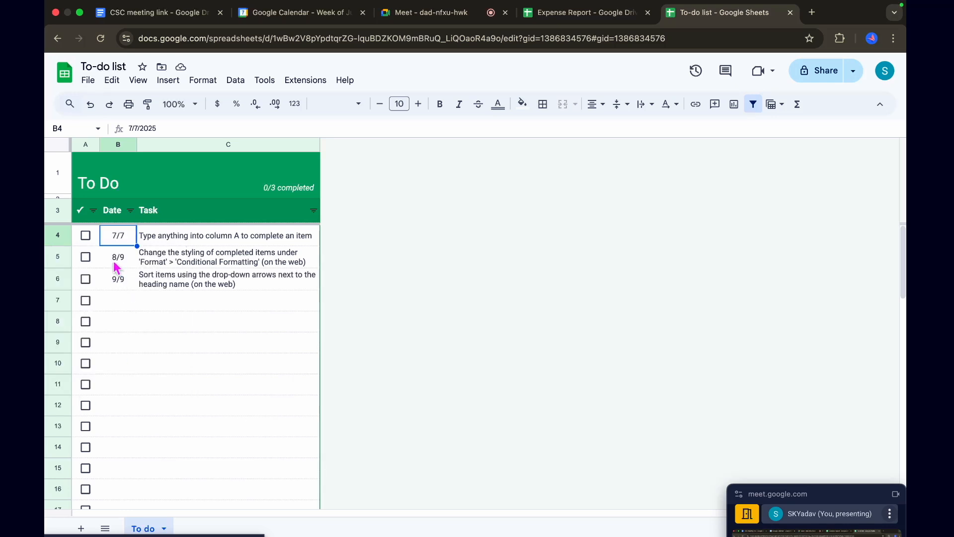
double_click(120, 243)
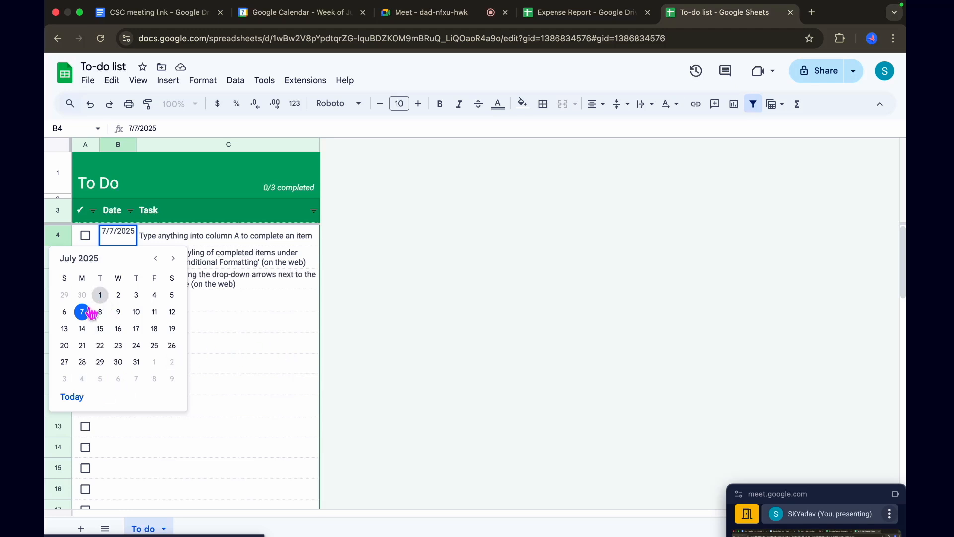
left_click(269, 339)
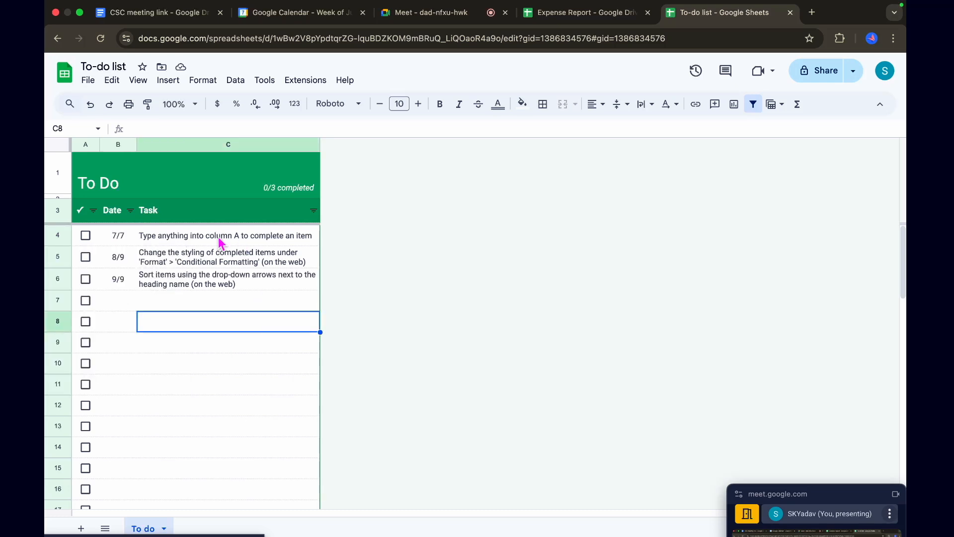
Replace the first task's text in C4 with "book reading"
left_click(221, 243)
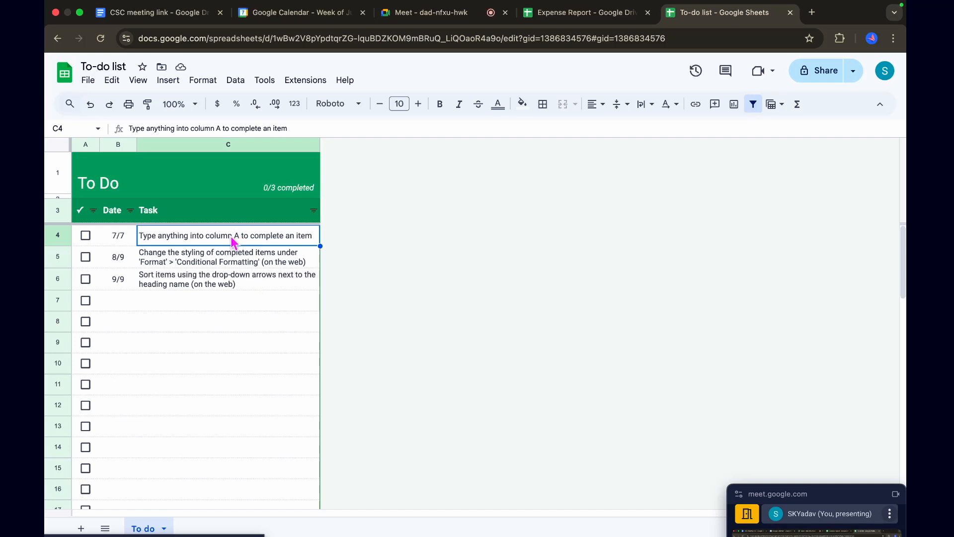
type("re")
key("BackSpace")
key("BackSpace")
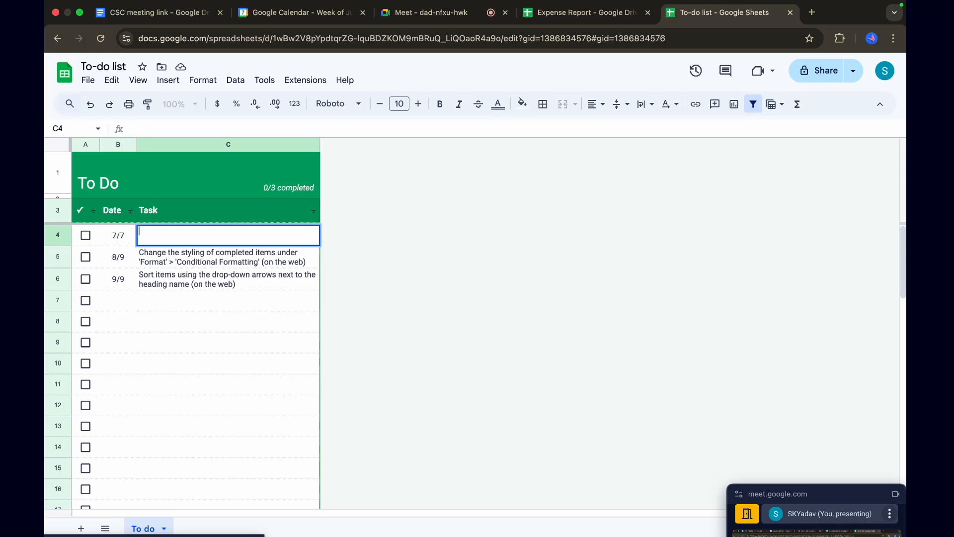
type("book reading")
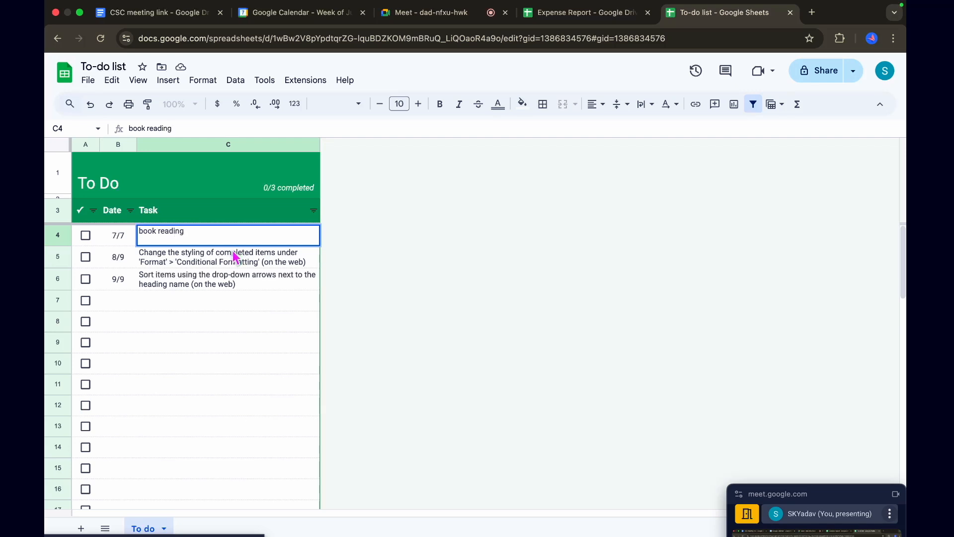
left_click(224, 262)
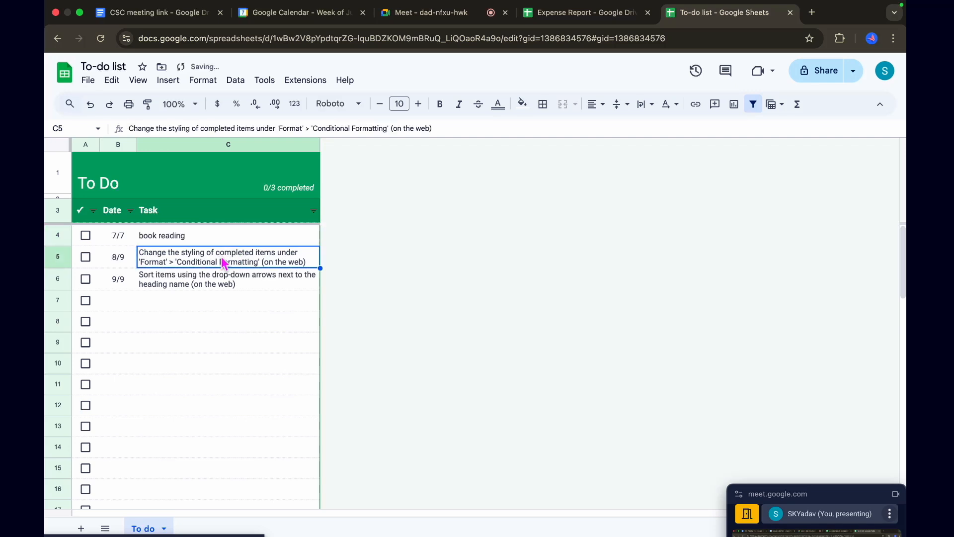
Replace the second task's text in C5 with "Cooking"
type("Cooking")
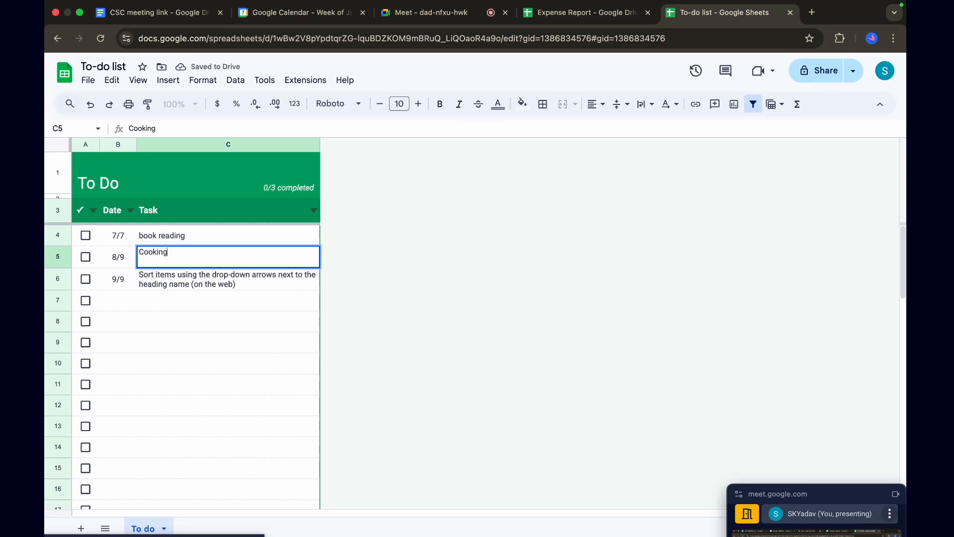
left_click(246, 287)
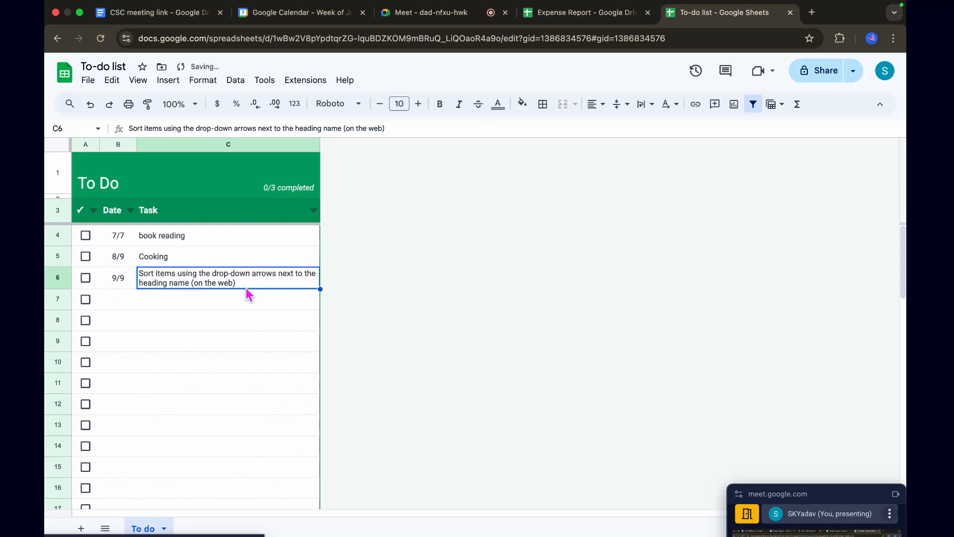
Set the Cooking task's date in B5 to 7/8/2025 using the date picker
double_click(118, 254)
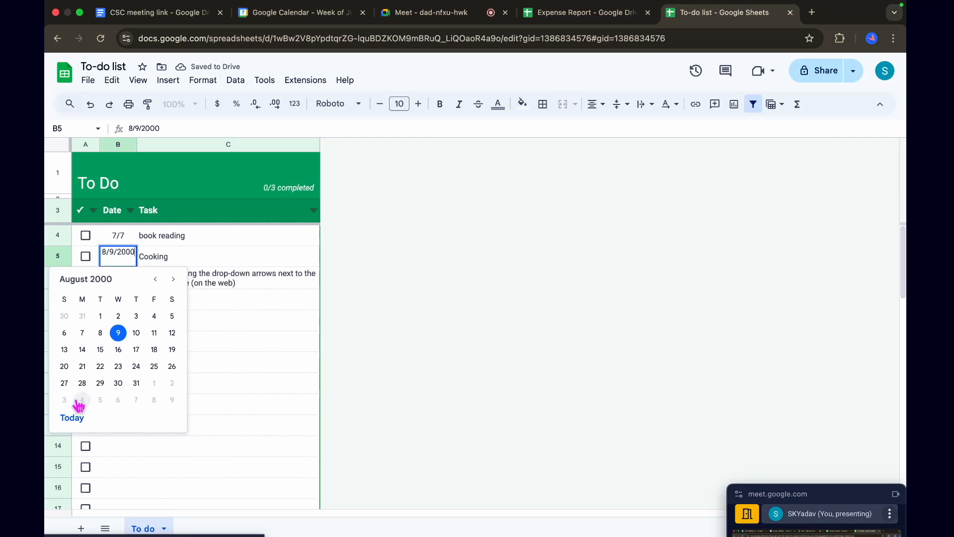
left_click(82, 333)
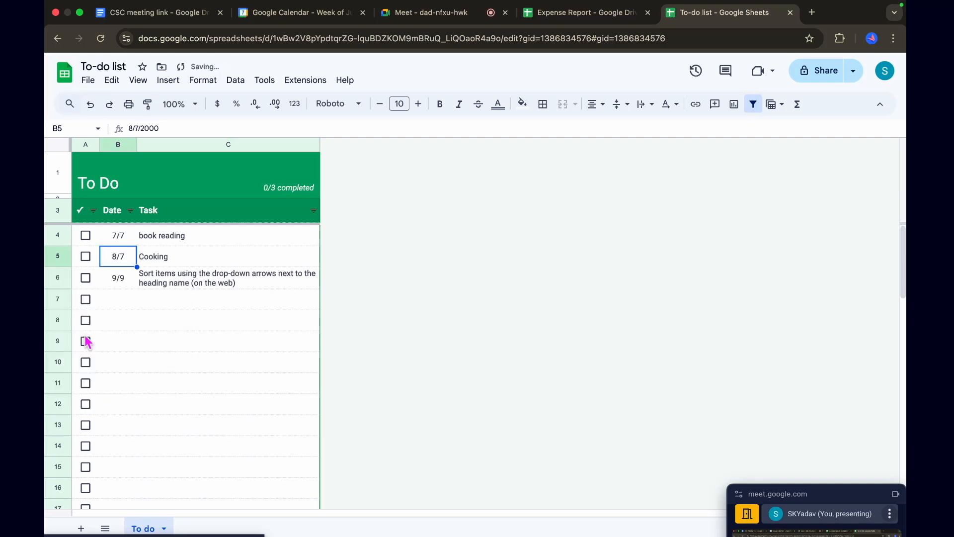
double_click(118, 255)
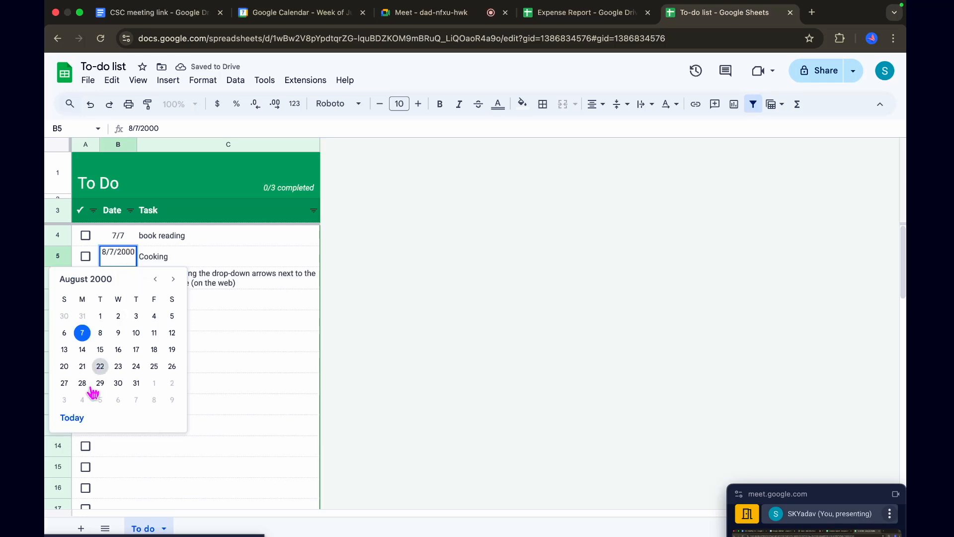
left_click(73, 417)
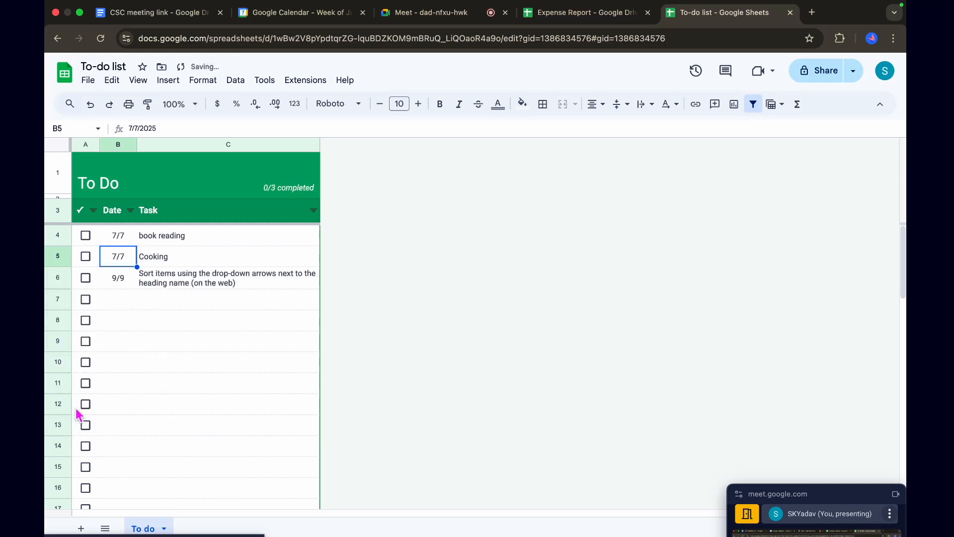
double_click(122, 262)
left_click(81, 333)
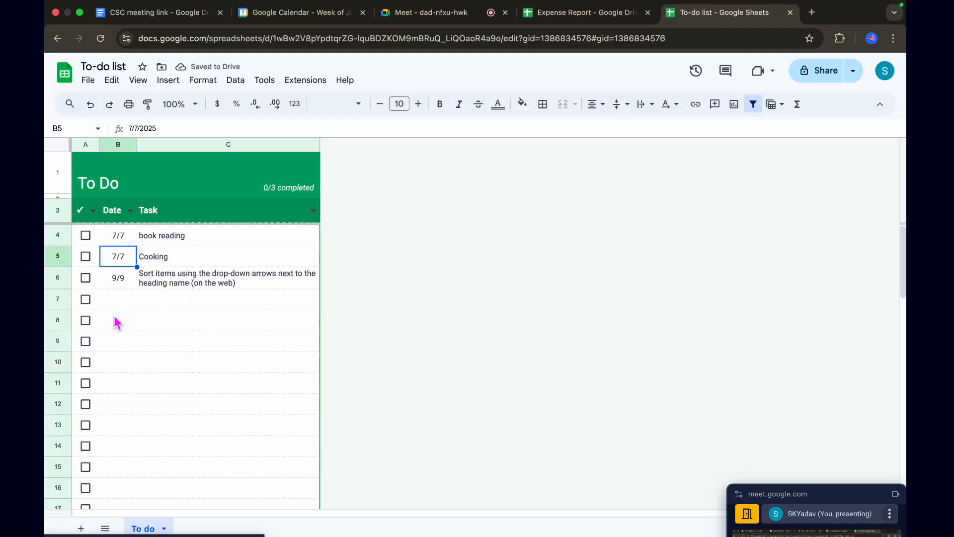
double_click(121, 263)
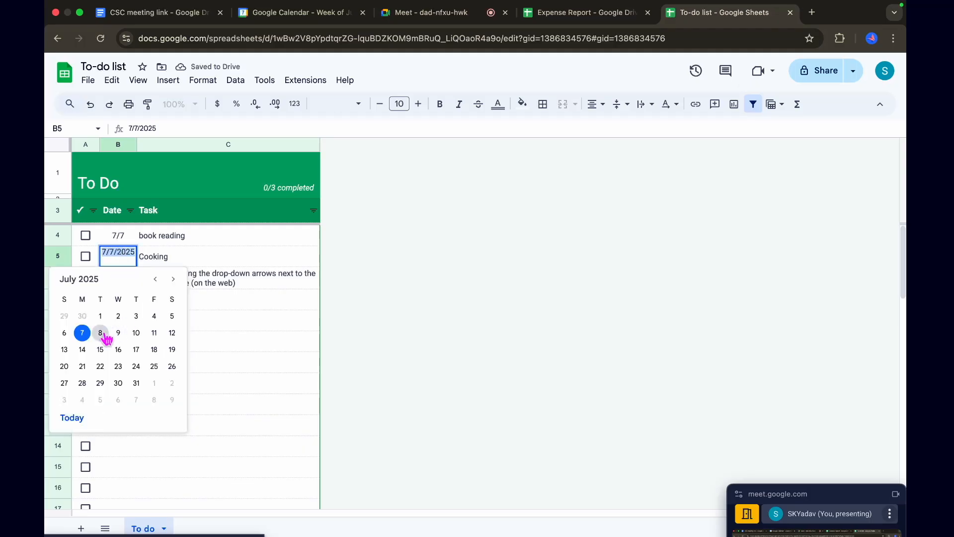
left_click(108, 337)
Set the third task's date in B6 to 7/9/2025 using the date picker
double_click(113, 274)
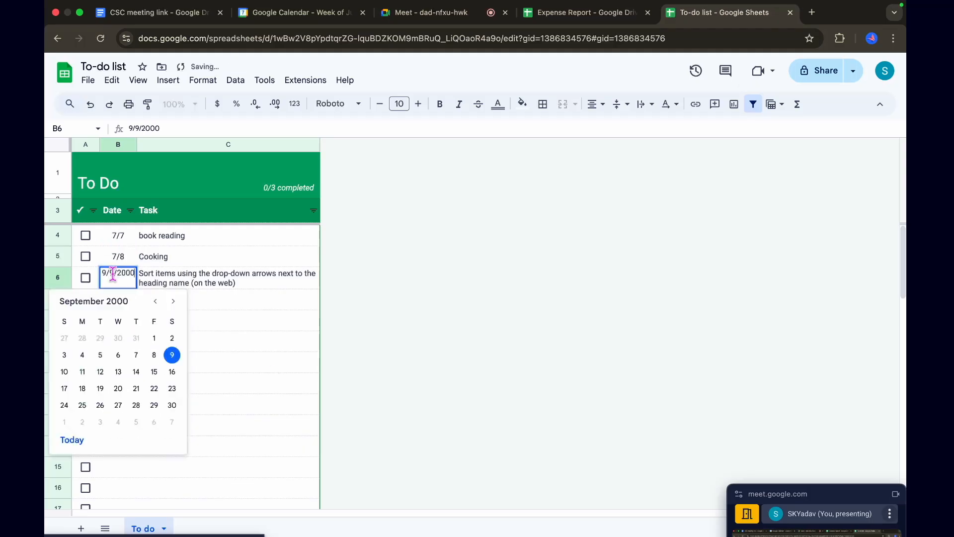
left_click(72, 439)
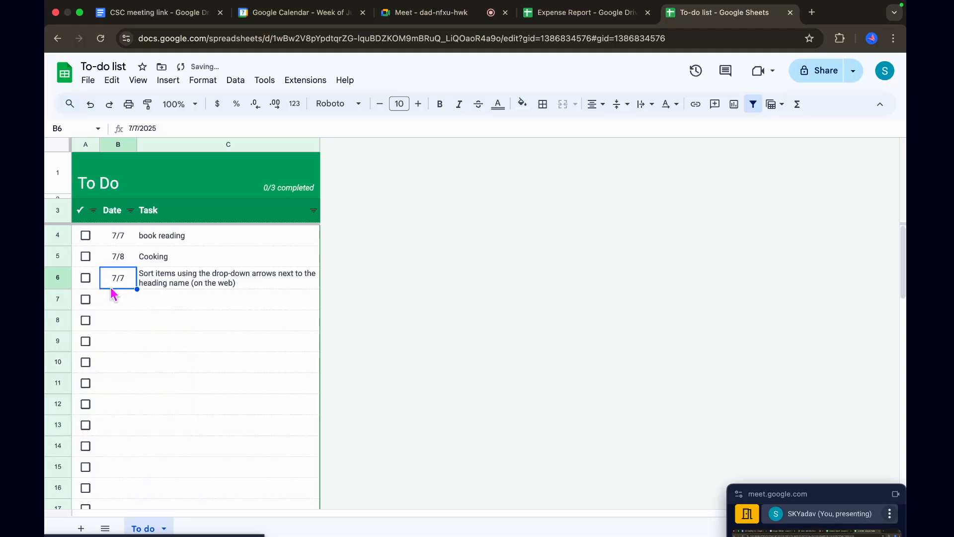
double_click(115, 282)
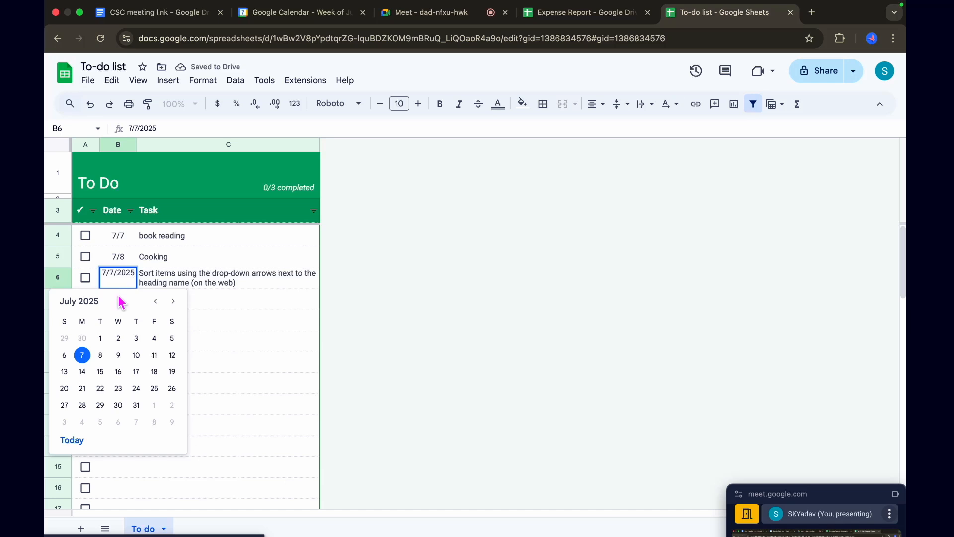
left_click(118, 356)
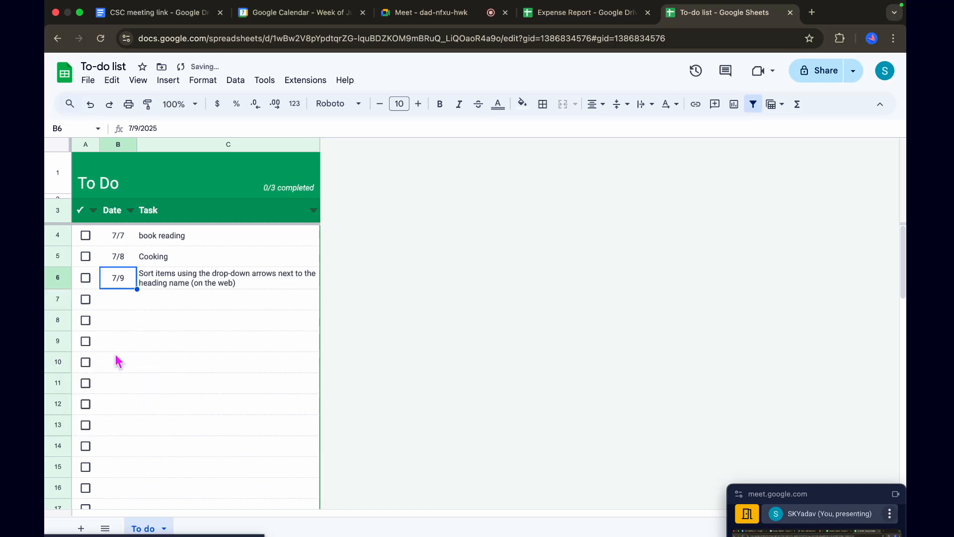
Clear the third task's sample text in C6 and enter "Marketing" instead
left_click(181, 280)
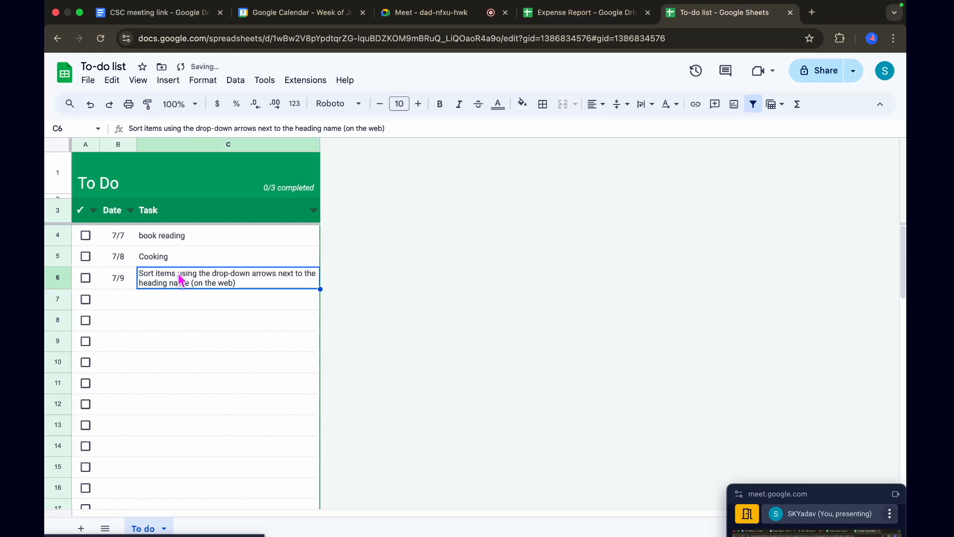
double_click(177, 273)
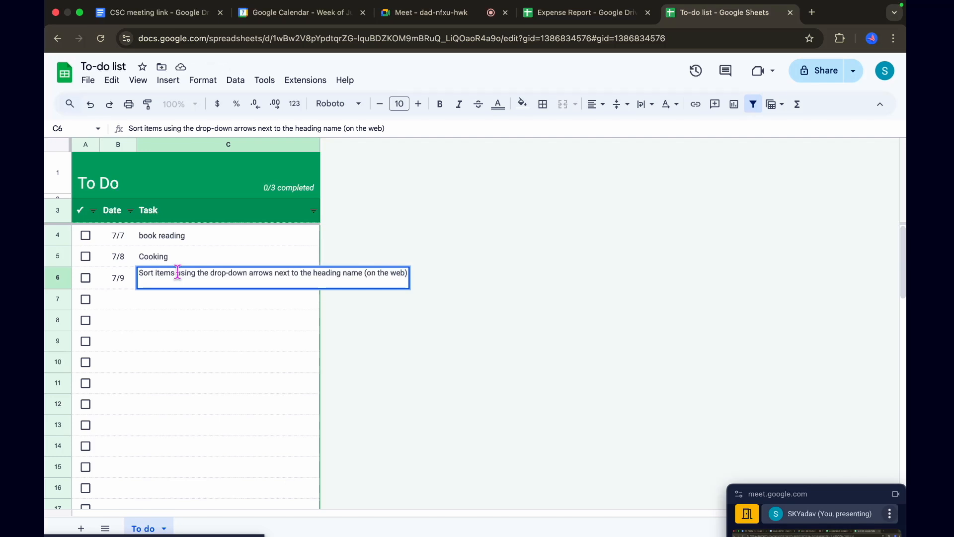
type("Go")
key("BackSpace")
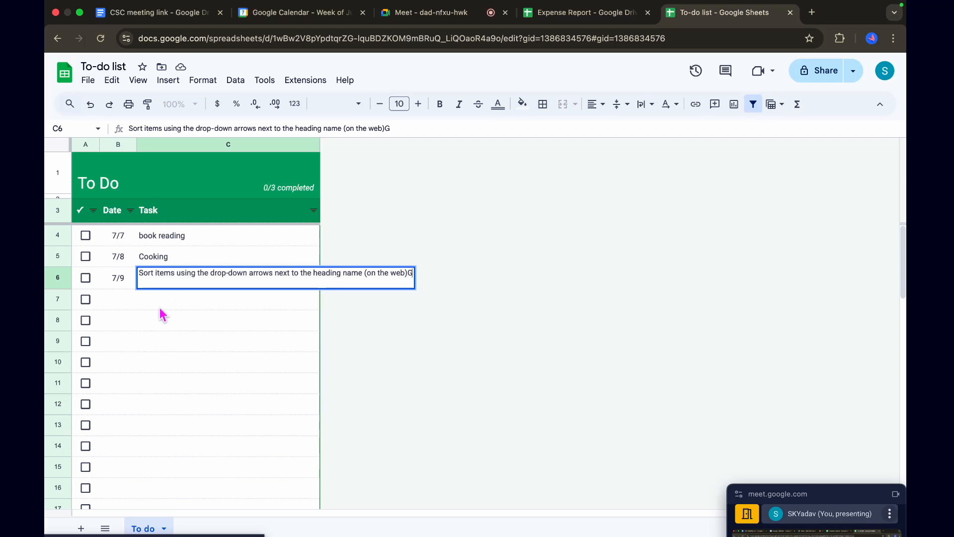
key("Return")
left_click(181, 286)
key("Delete")
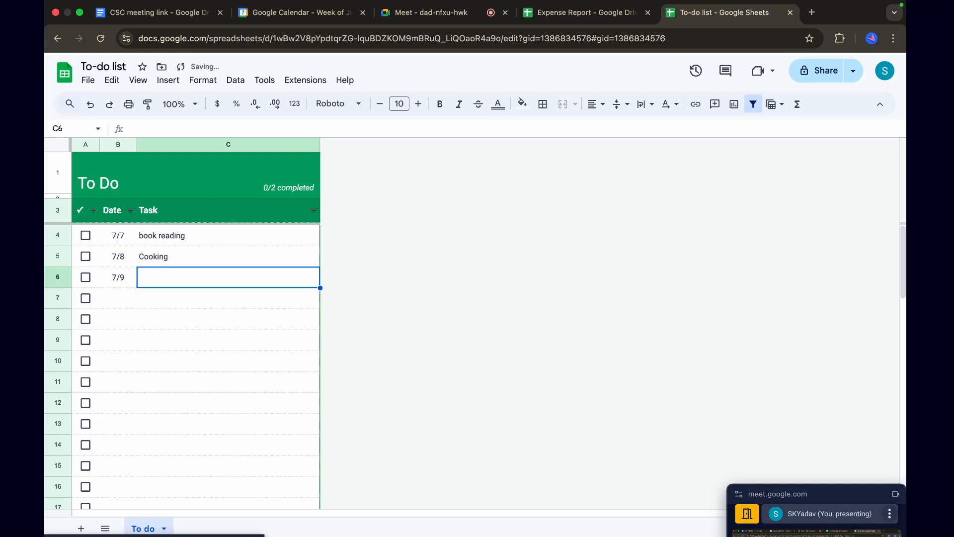
type("Ma")
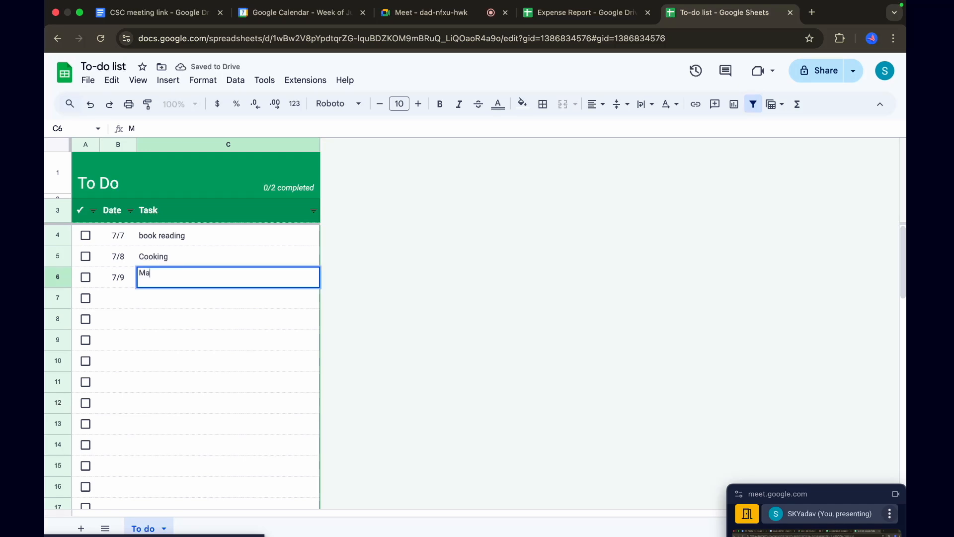
type("rketing")
left_click(245, 345)
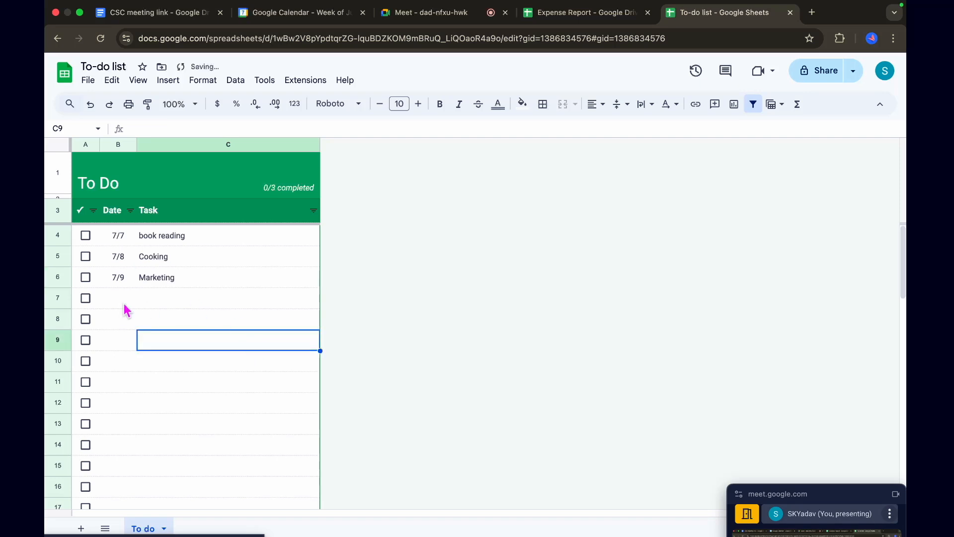
Mark the book reading, Cooking and Marketing tasks as completed
left_click(86, 237)
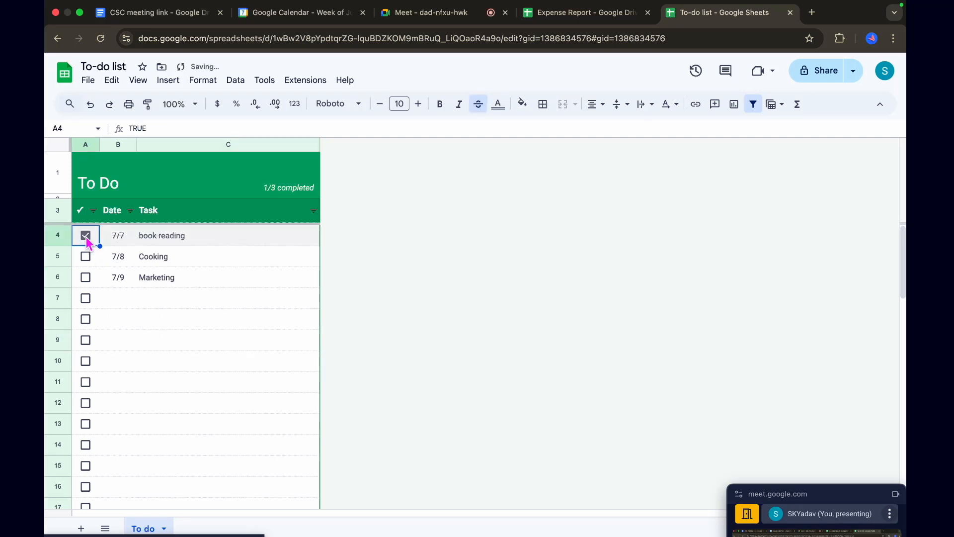
left_click(85, 255)
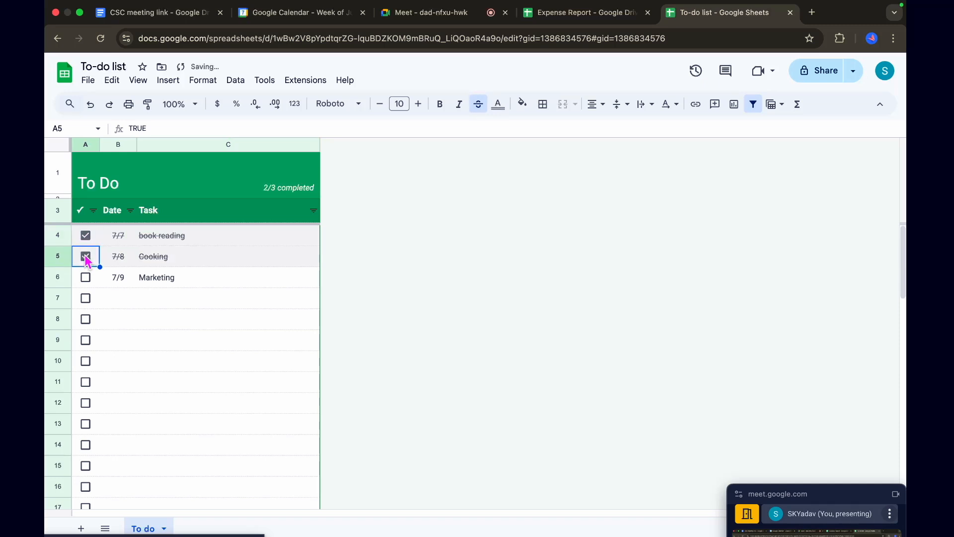
left_click(83, 281)
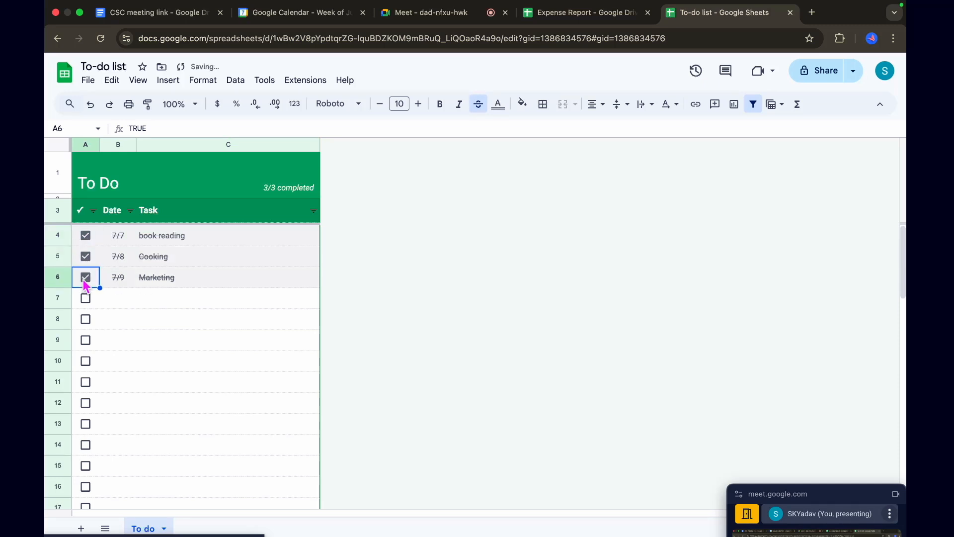
scroll(169, 368, "down", 1)
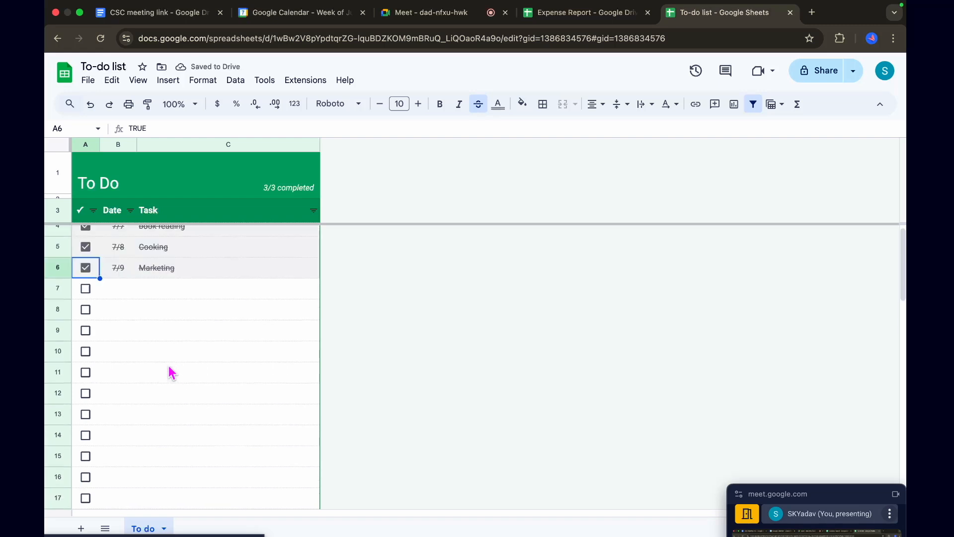
scroll(169, 372, "up", 1)
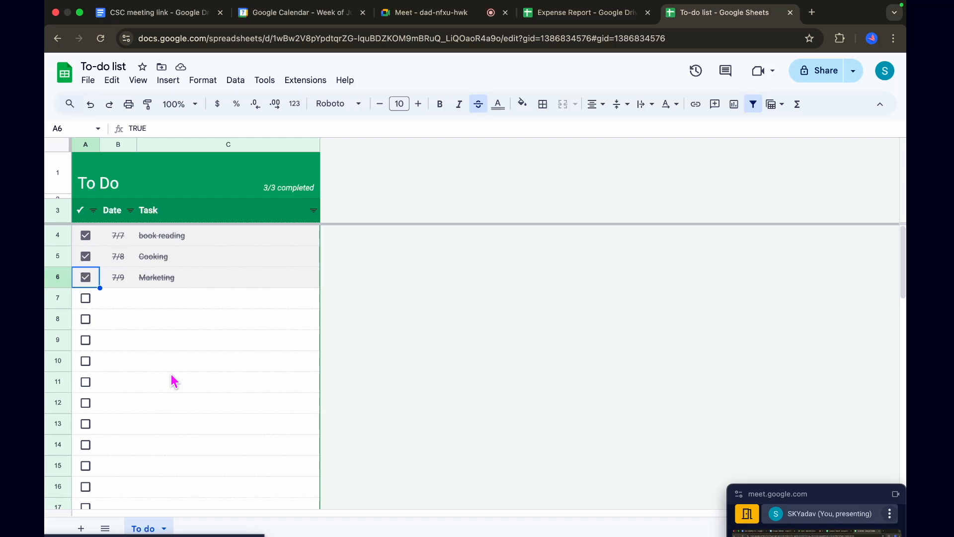
Create a new spreadsheet from the Attendance template in the Education section of the template gallery
left_click_drag(840, 508, 759, 135)
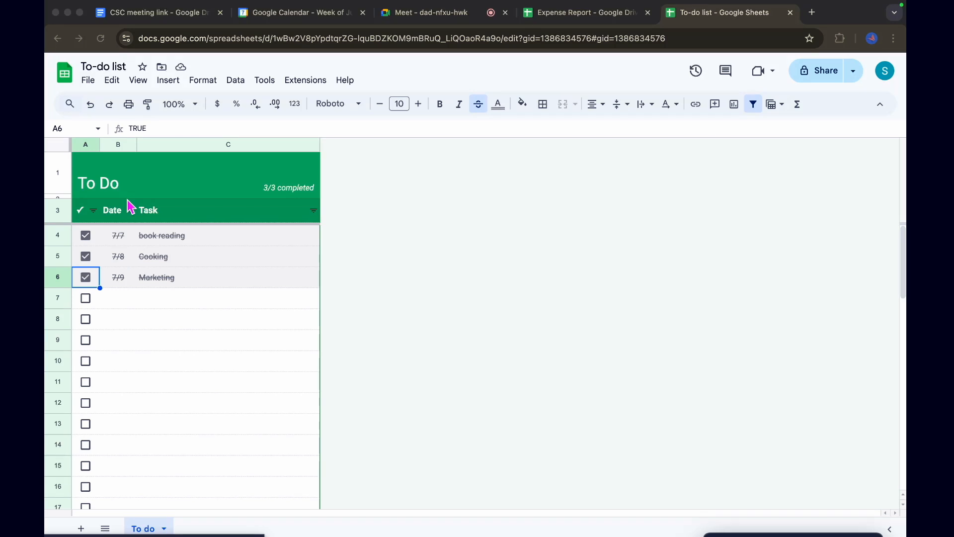
left_click(88, 79)
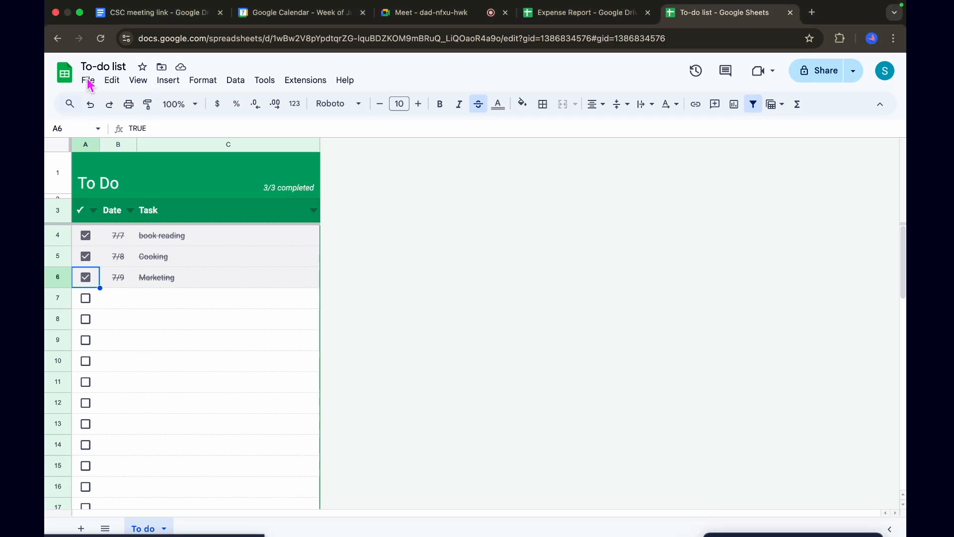
left_click(88, 80)
mouse_move(104, 100)
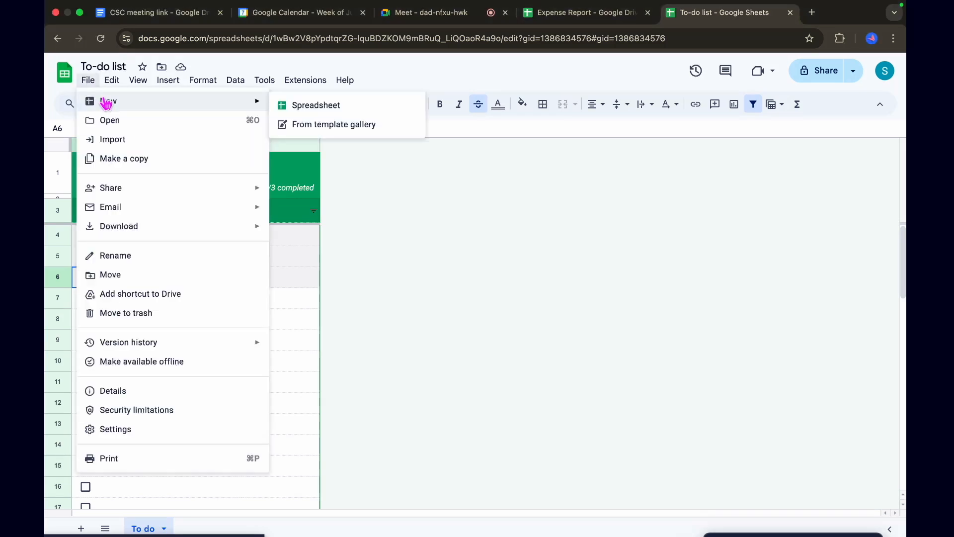
left_click(324, 128)
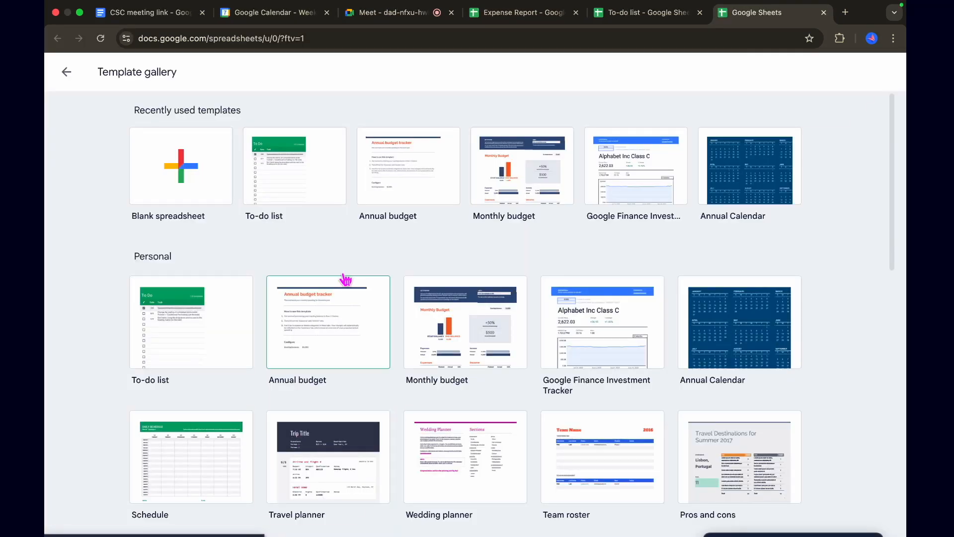
scroll(345, 280, "down", 15)
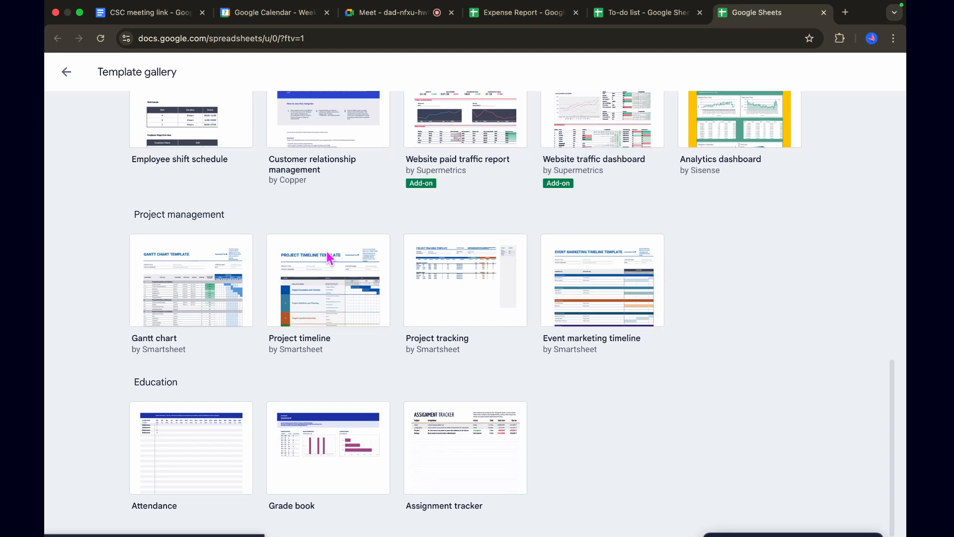
left_click(186, 472)
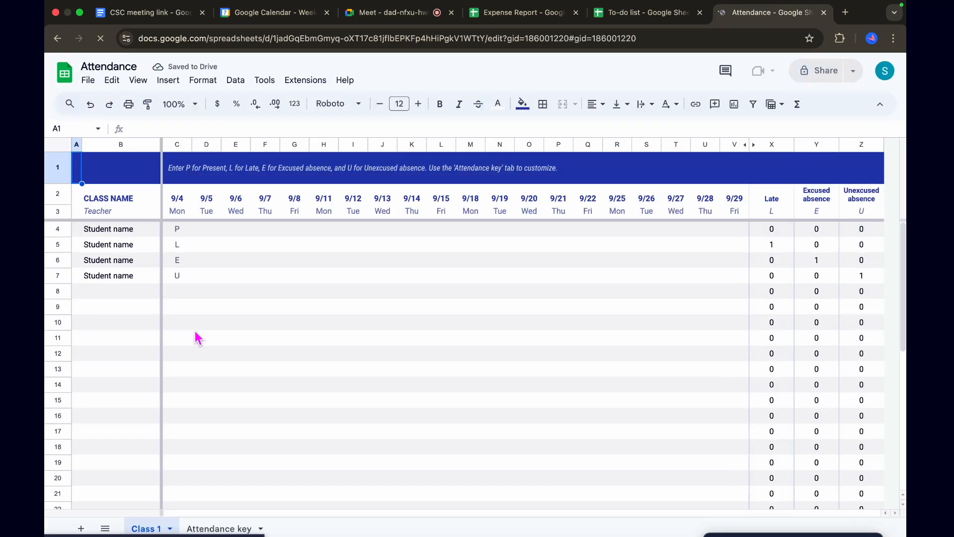
Set the first attendance date in C2 to today's date, 7/7/2025, using the date picker
left_click(128, 232)
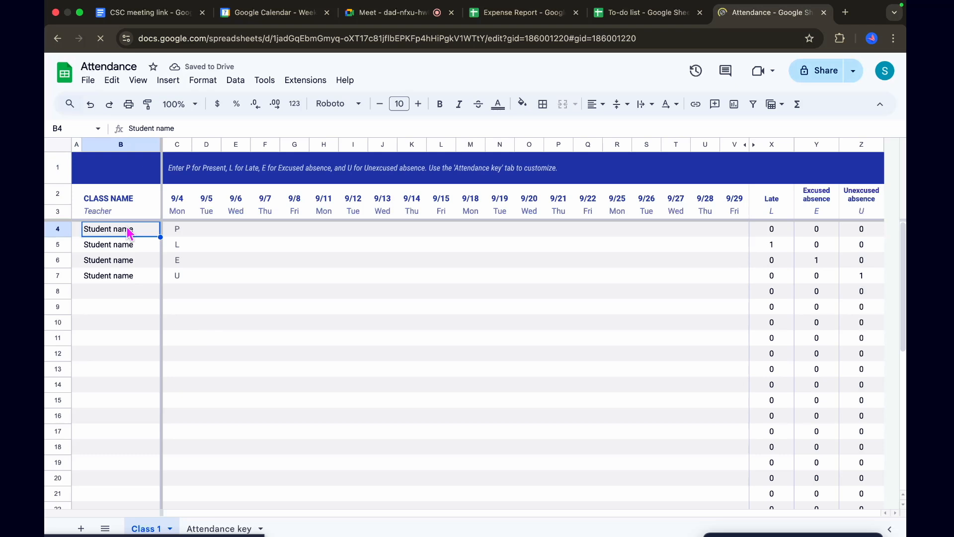
double_click(179, 199)
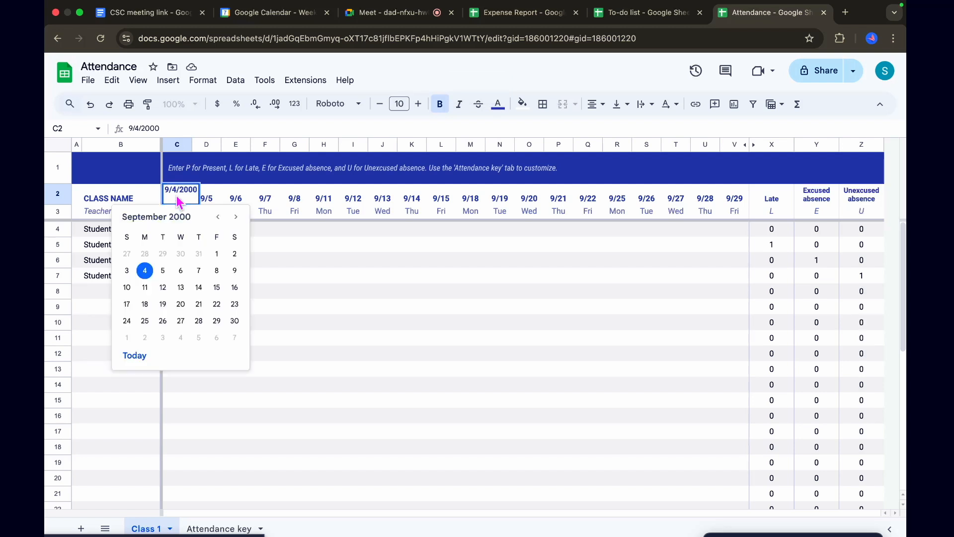
left_click(136, 356)
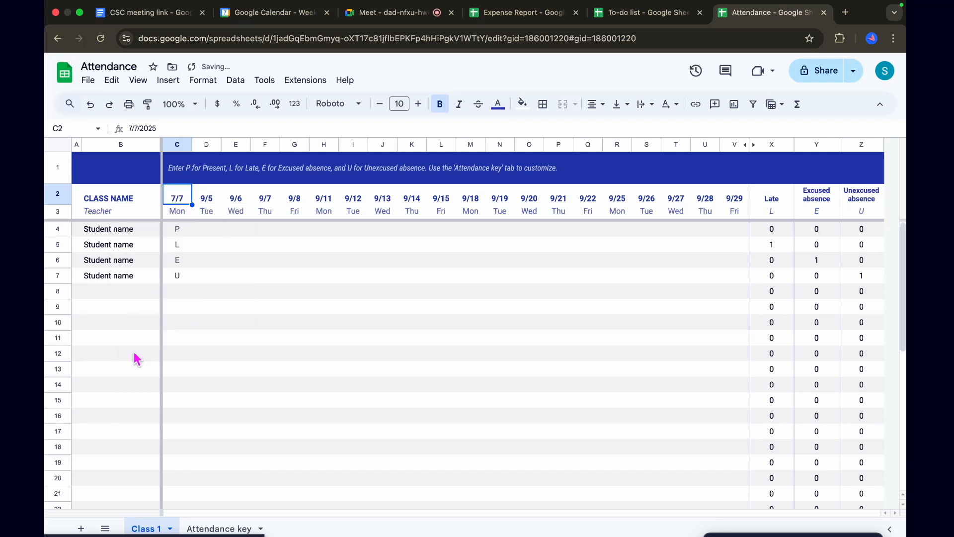
double_click(185, 199)
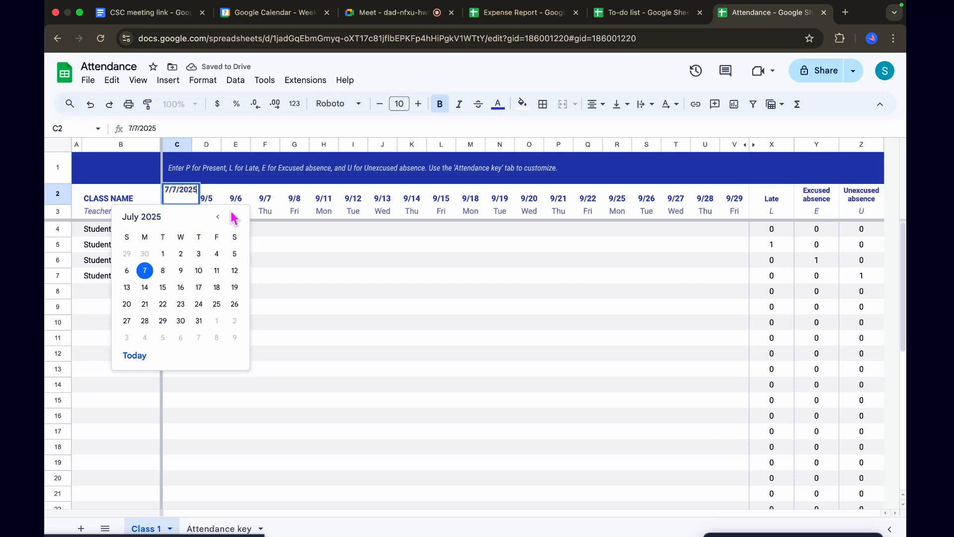
Set the second attendance date in D2 to 7/8/2025 with the date picker
double_click(209, 198)
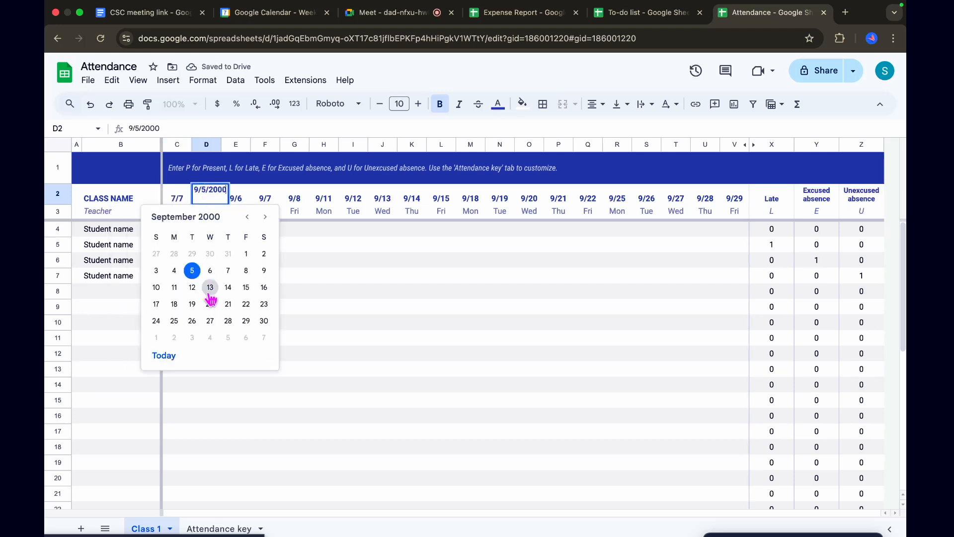
double_click(210, 190)
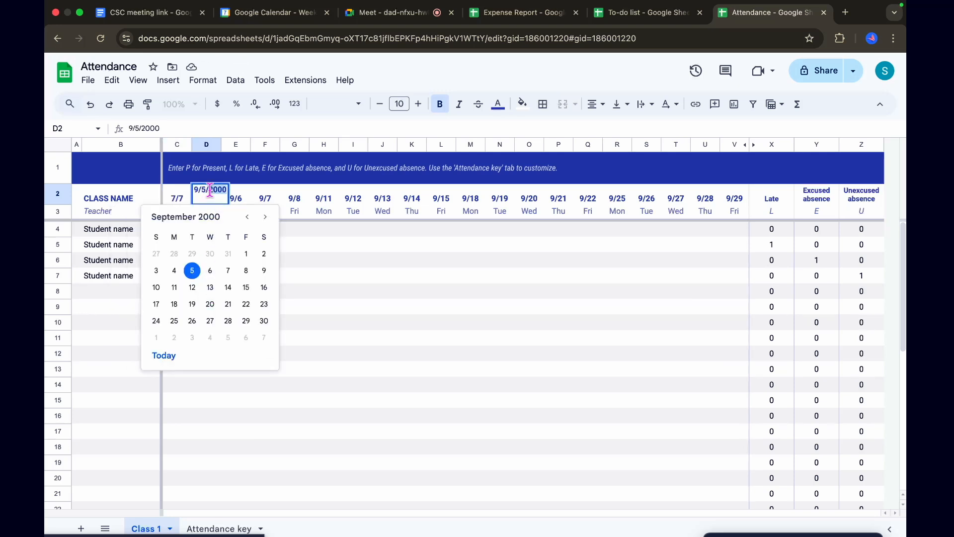
left_click(162, 355)
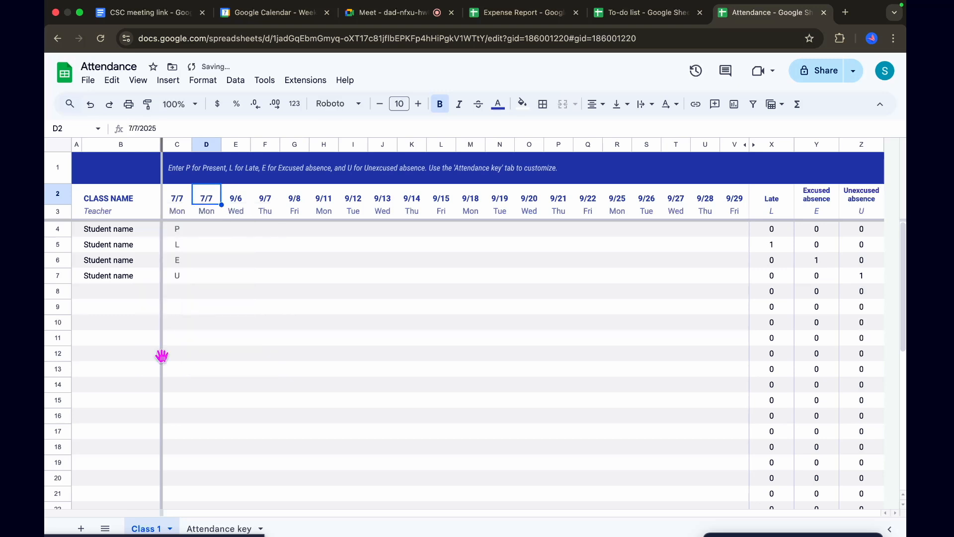
double_click(210, 192)
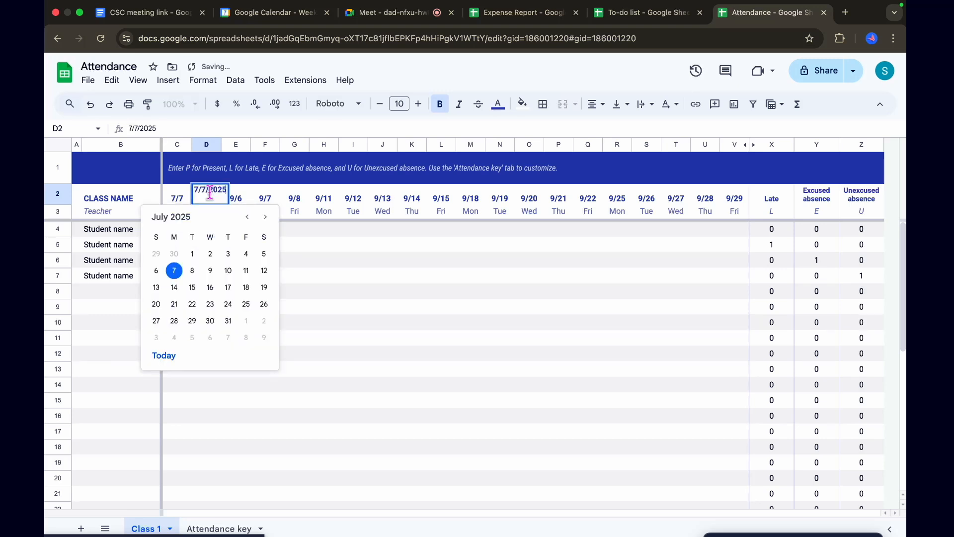
left_click(192, 270)
Set the third attendance date in E2 to 7/9/2025 with the date picker
left_click(235, 203)
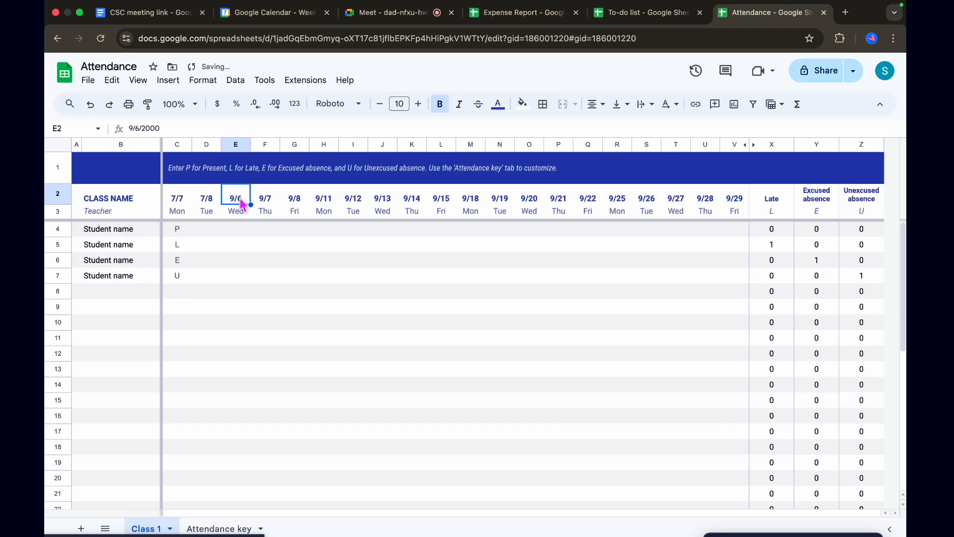
double_click(234, 201)
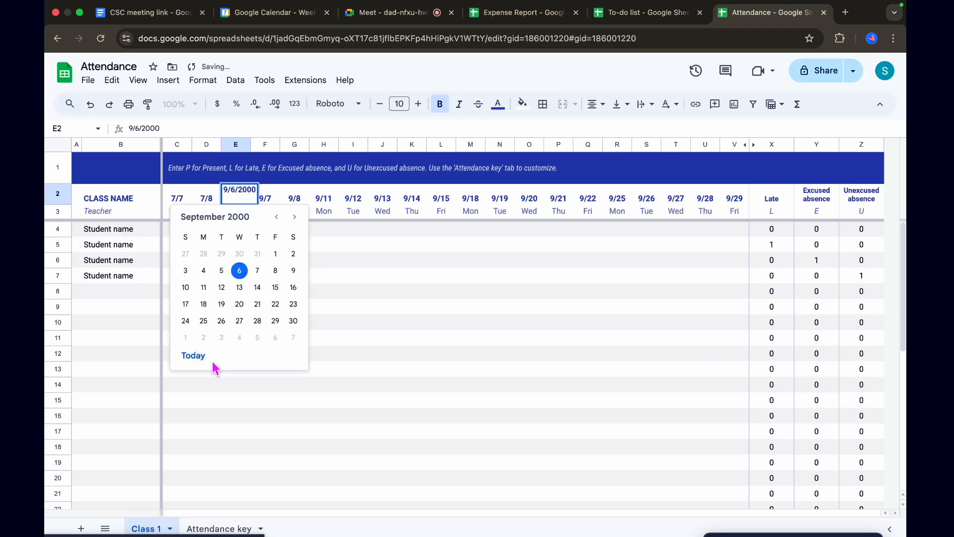
left_click(201, 356)
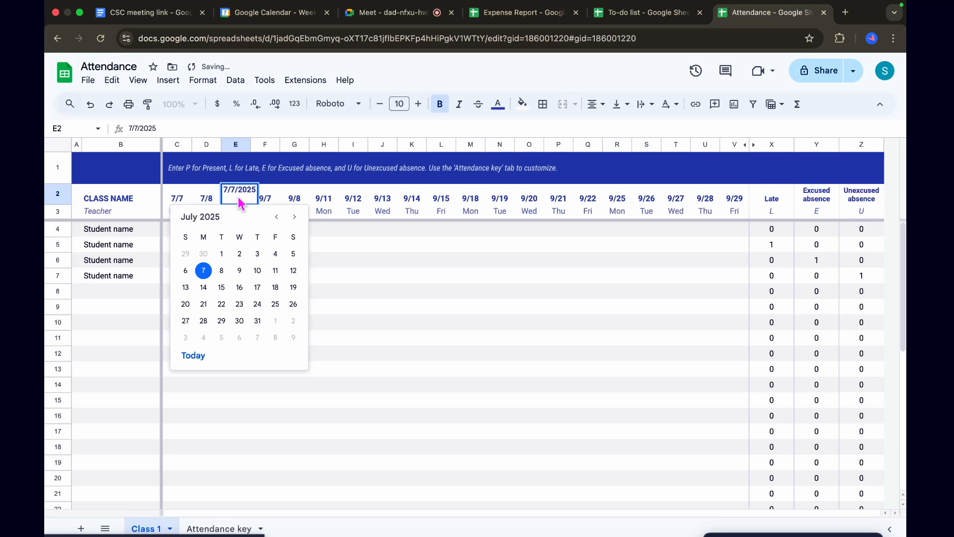
left_click(239, 270)
Autofill the daily date series from C2:E2 across the header row through V2, ending at 7/26
left_click(180, 198)
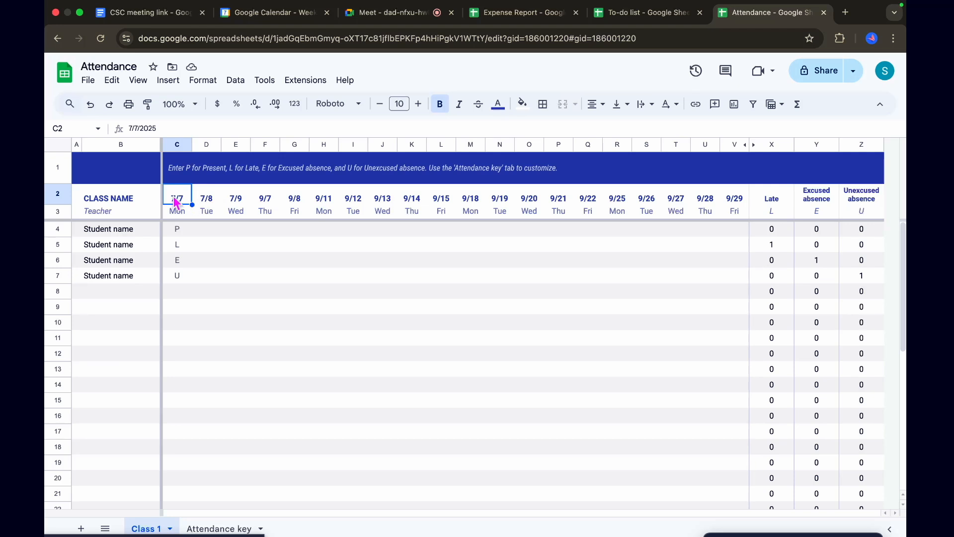
key("shift+Right")
key("shift+Right")
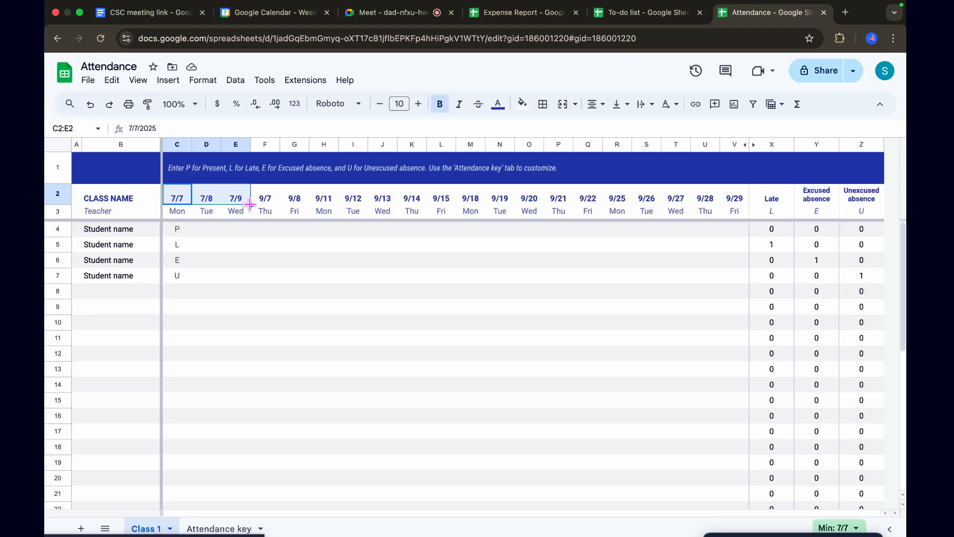
left_click_drag(249, 204, 735, 200)
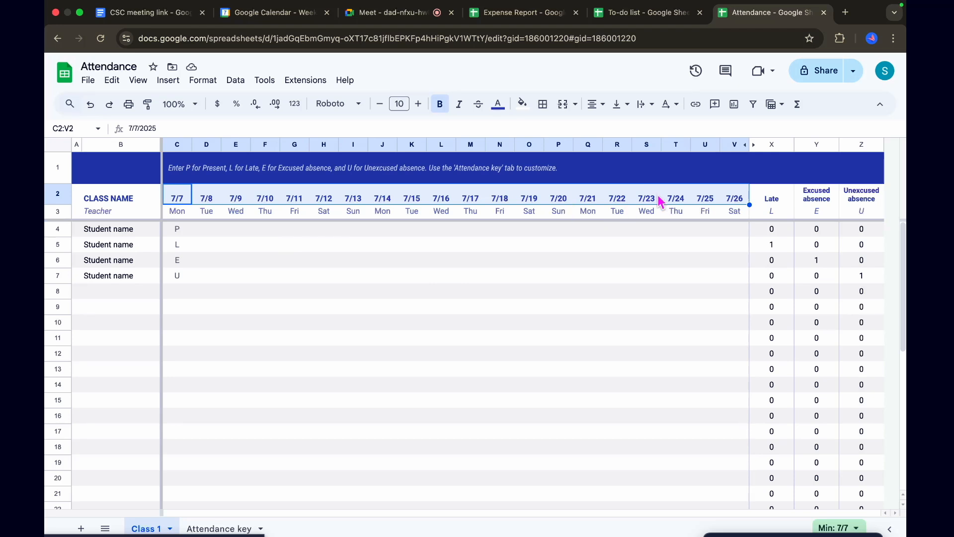
Examine the filled date in T2, the placeholder student names in B4:B7, and the absence header formulas in Y2 and Z2
double_click(677, 204)
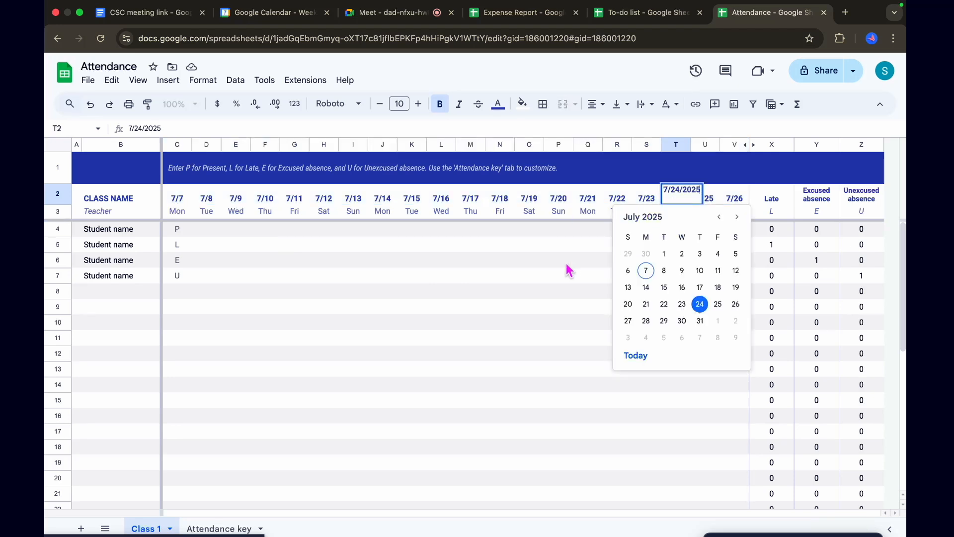
left_click(529, 279)
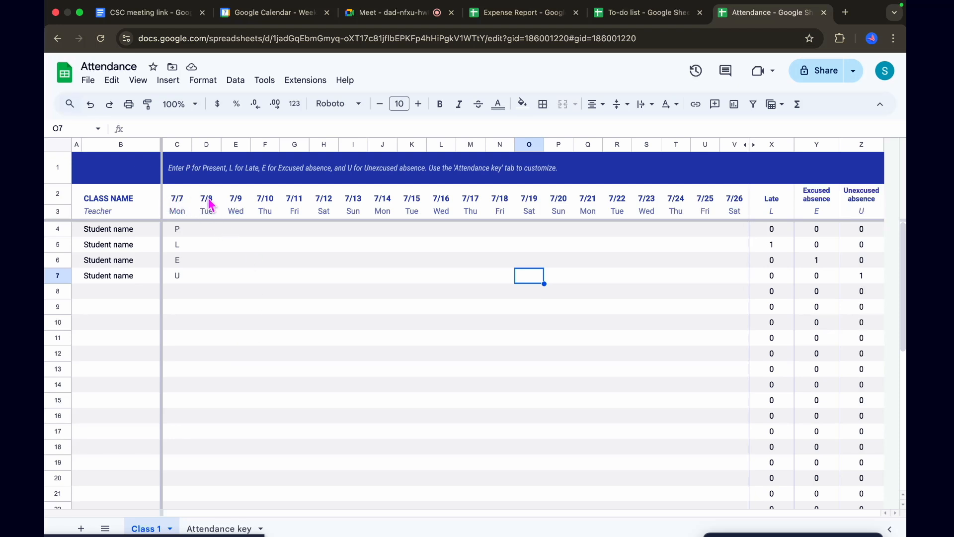
double_click(111, 223)
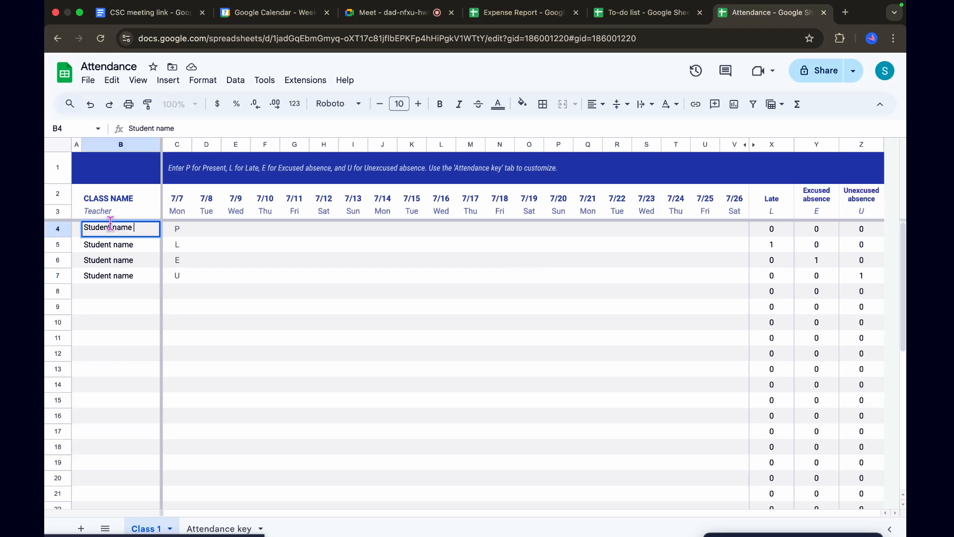
double_click(134, 248)
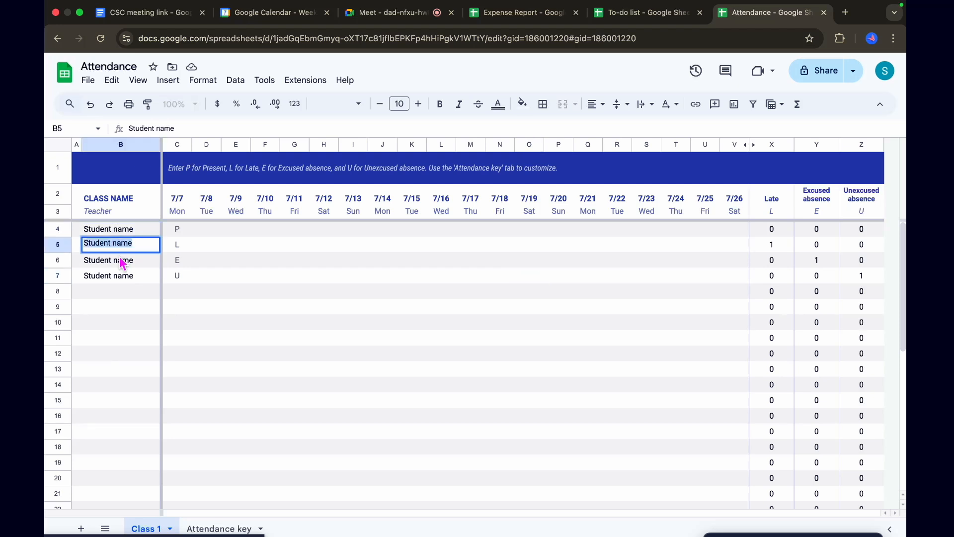
double_click(124, 263)
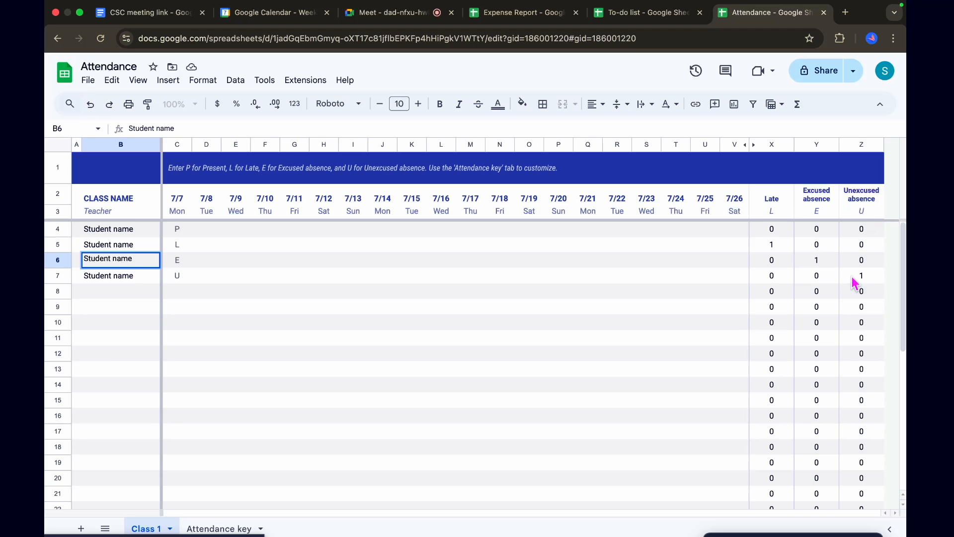
double_click(821, 201)
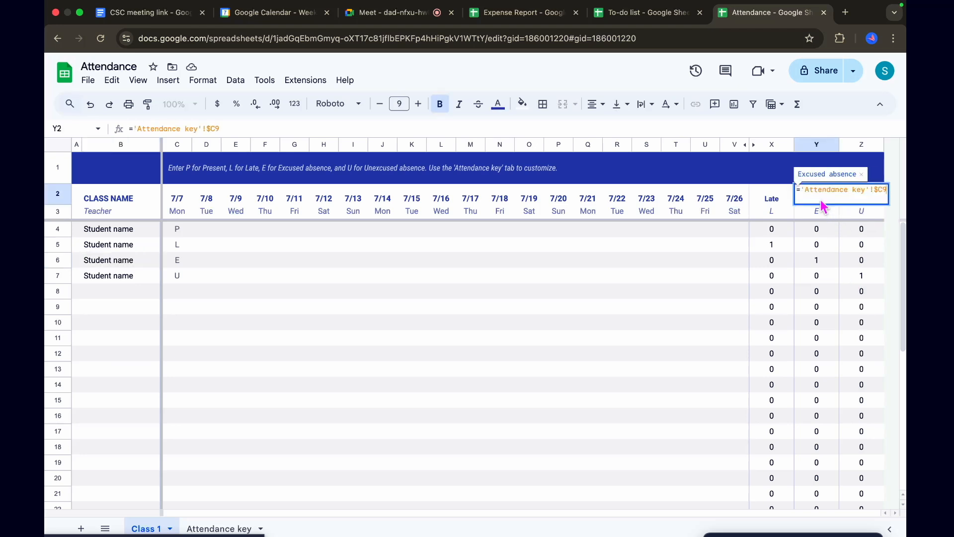
left_click(732, 292)
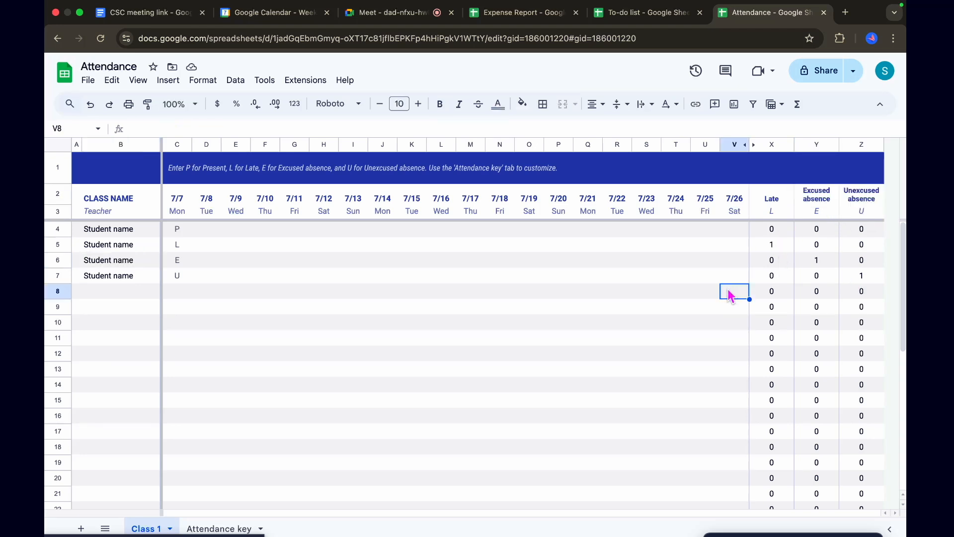
double_click(870, 203)
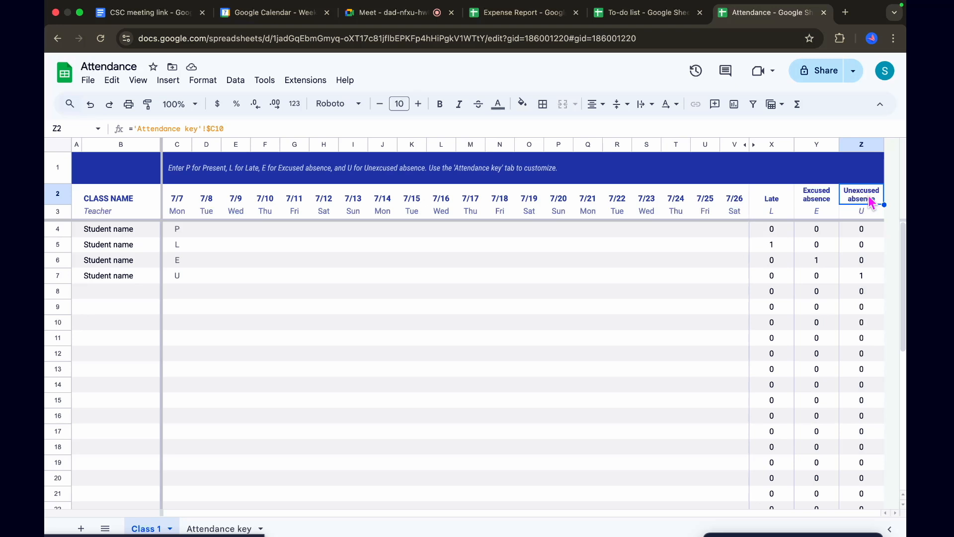
left_click(670, 298)
triple_click(124, 275)
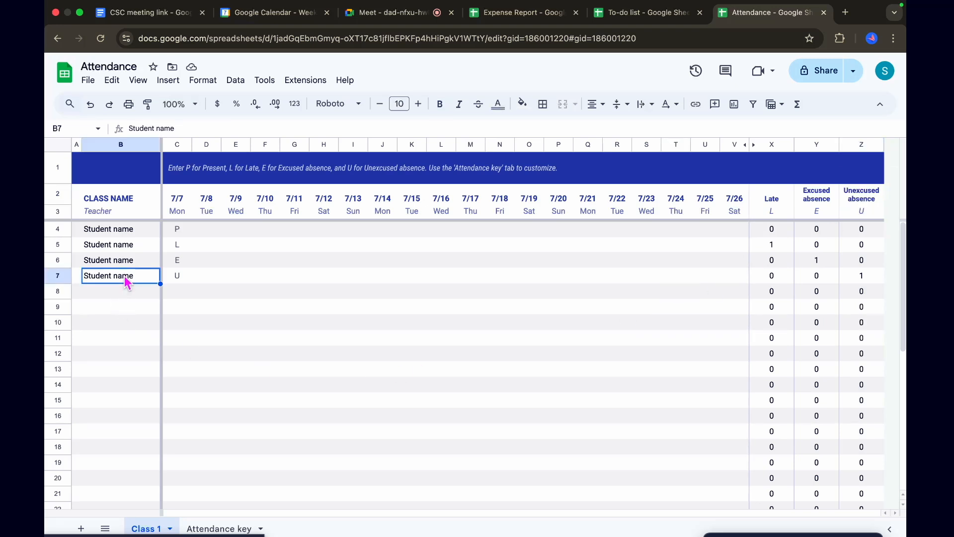
Replace the placeholder in B4 with the first student's name
triple_click(122, 229)
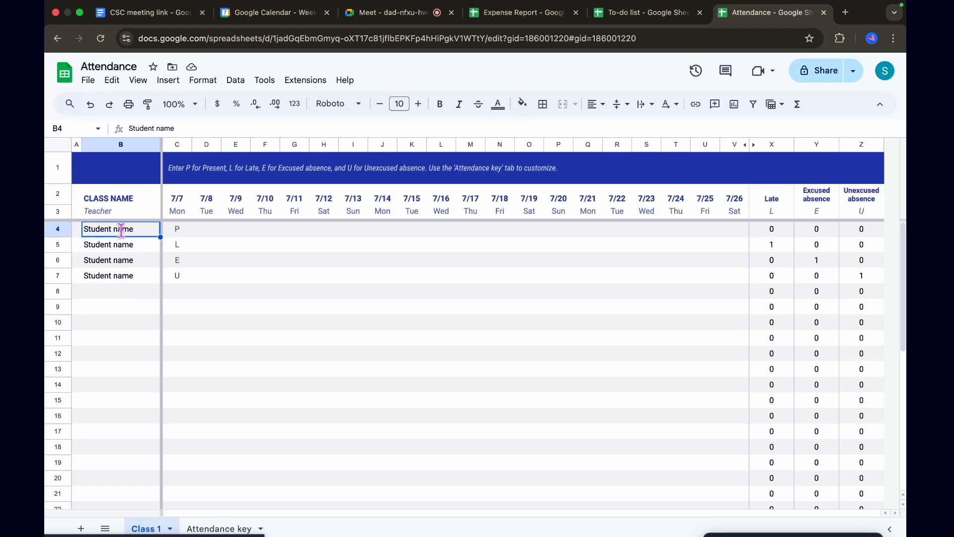
key("BackSpace")
key("BackSpace")
key("BackSpace")
key("BackSpace")
key("BackSpace")
key("BackSpace")
key("BackSpace")
key("BackSpace")
key("BackSpace")
key("BackSpace")
key("BackSpace")
key("BackSpace")
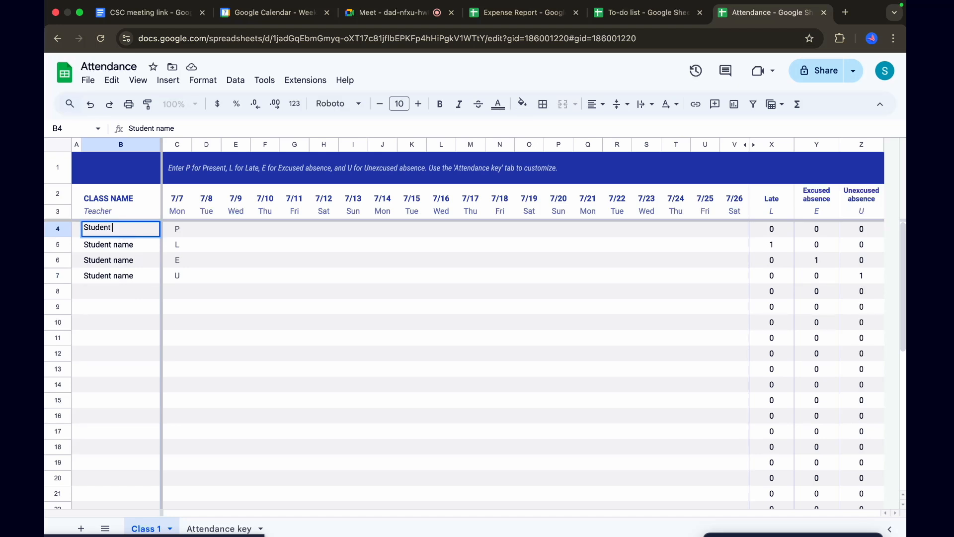
type("M")
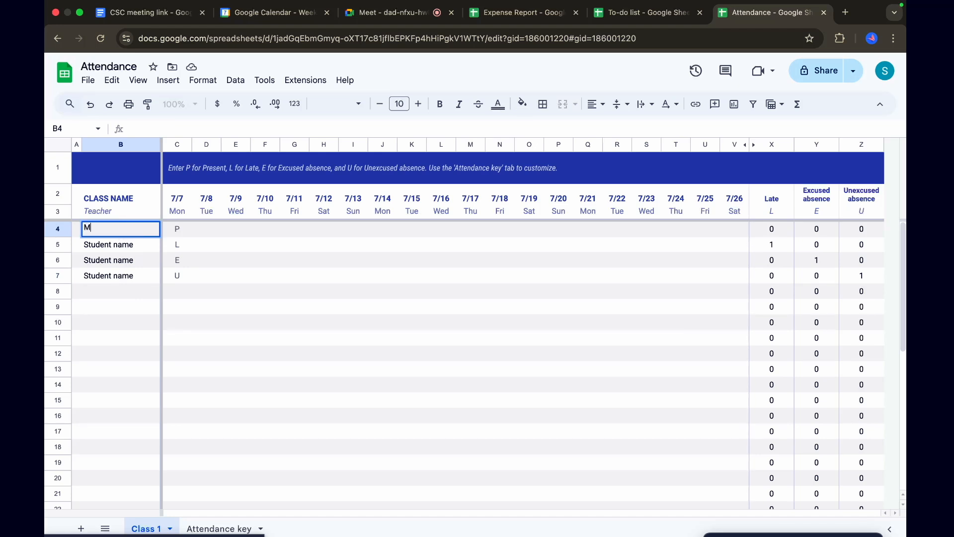
type("anoj")
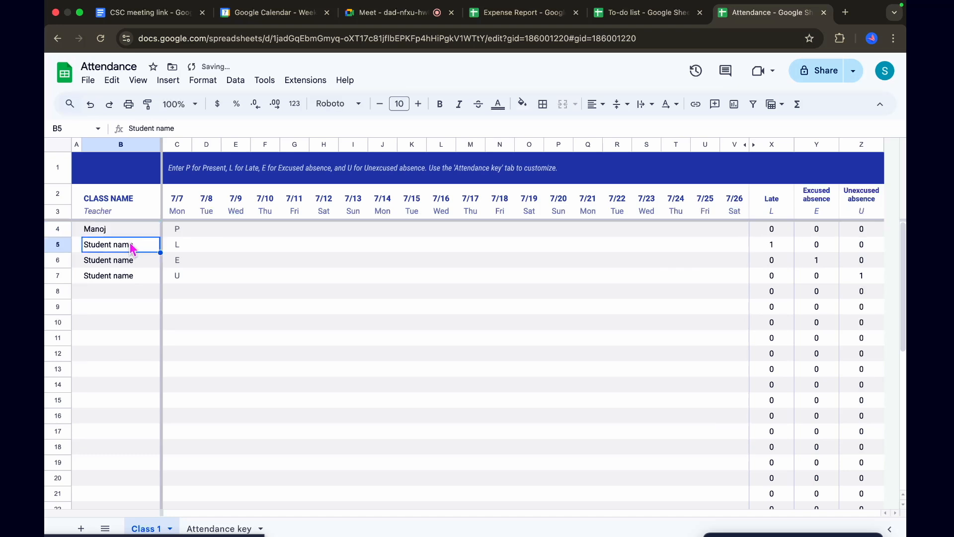
Replace the placeholder in B5 with the second student's name, capitalizing its first letter
type("aj")
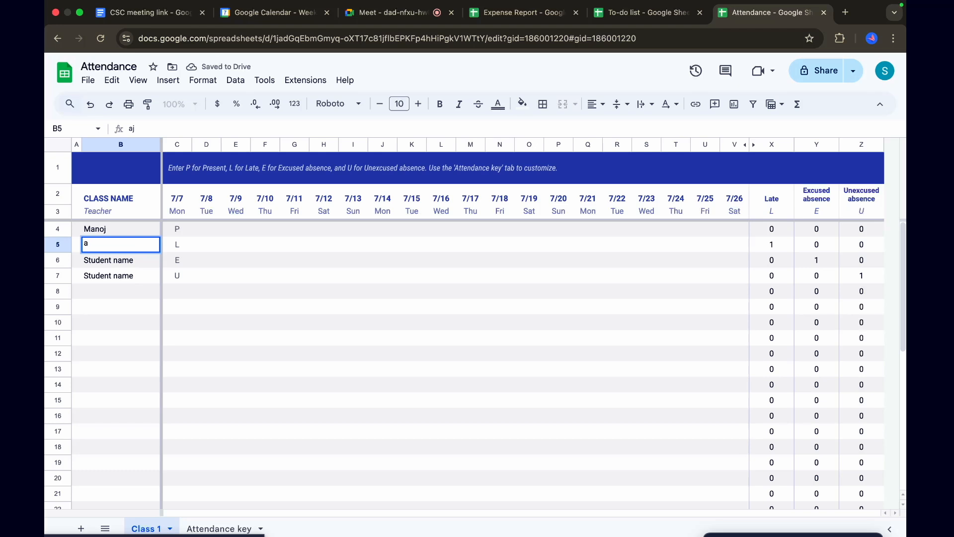
type("a")
key("BackSpace")
key("BackSpace")
type("Ajay")
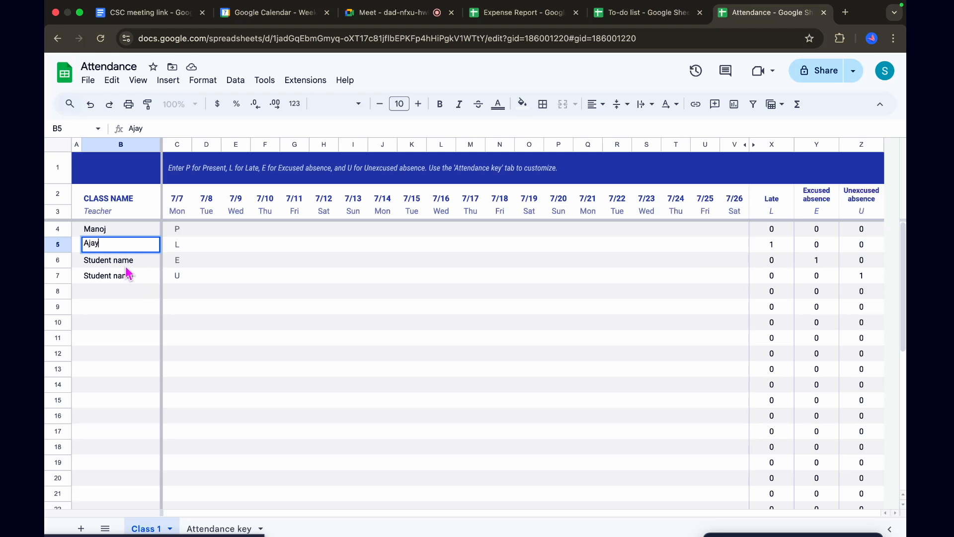
Replace the placeholders in B6 and B7 with the third and fourth students' names
left_click(125, 267)
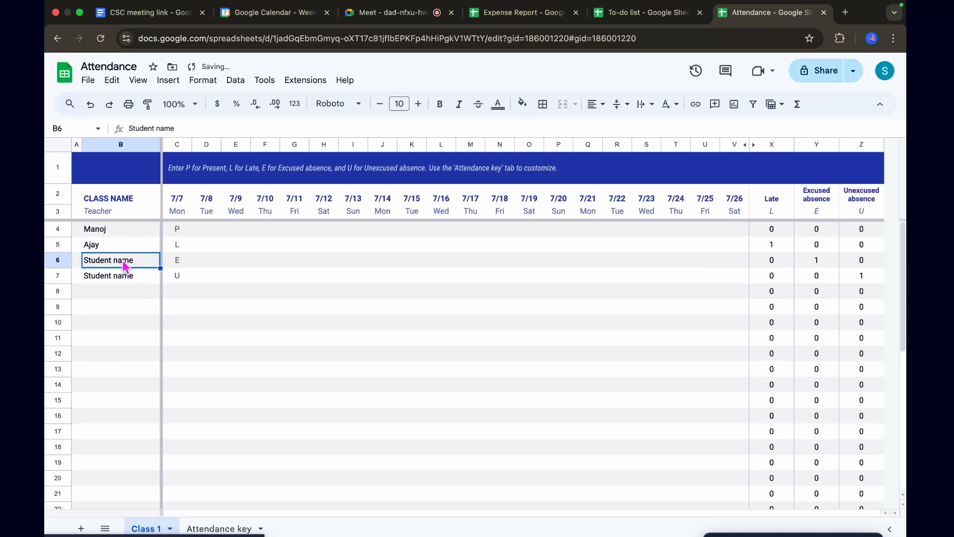
type("Rahul")
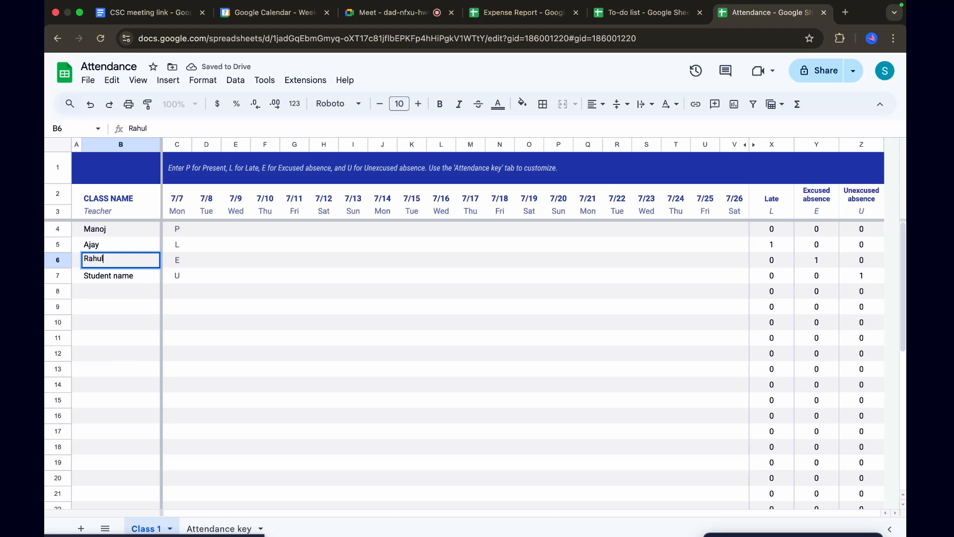
left_click(126, 280)
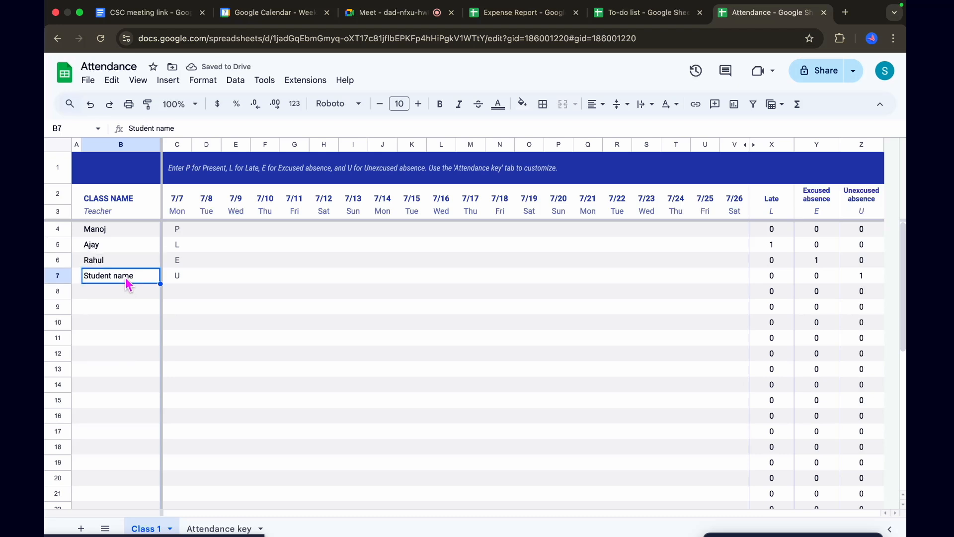
type("Ganesh")
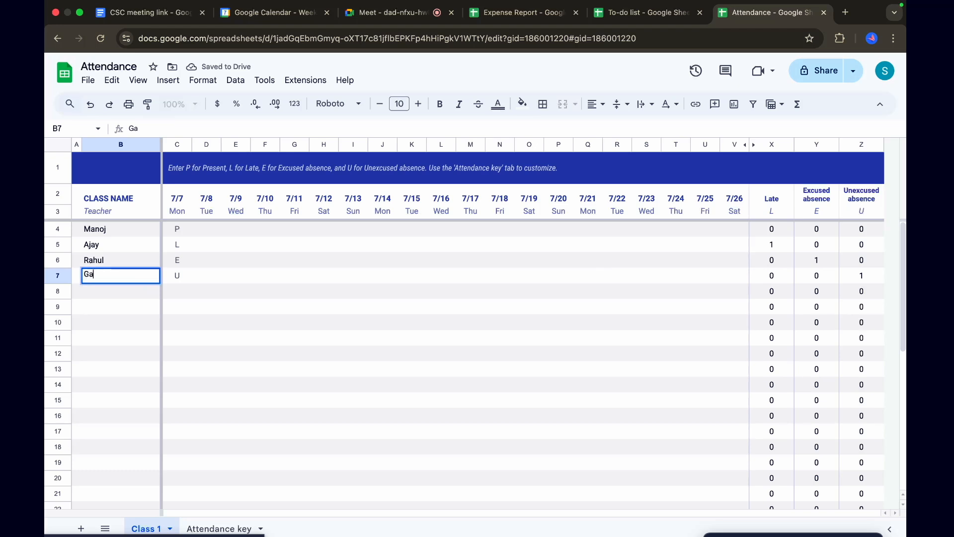
left_click(118, 295)
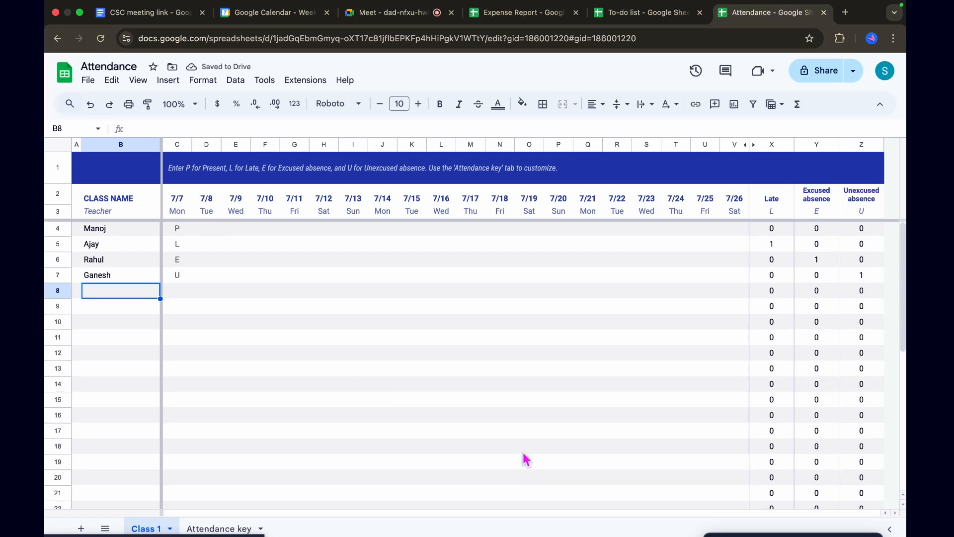
Look over the remaining empty attendance rows, the instruction text in row 1, and the Teacher cell B3
scroll(527, 460, "down", 5)
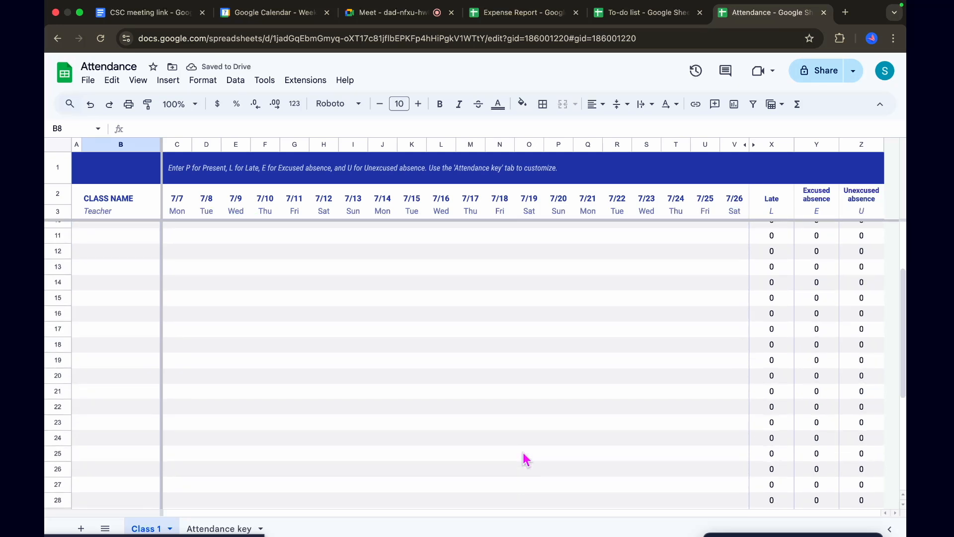
scroll(527, 459, "down", 4)
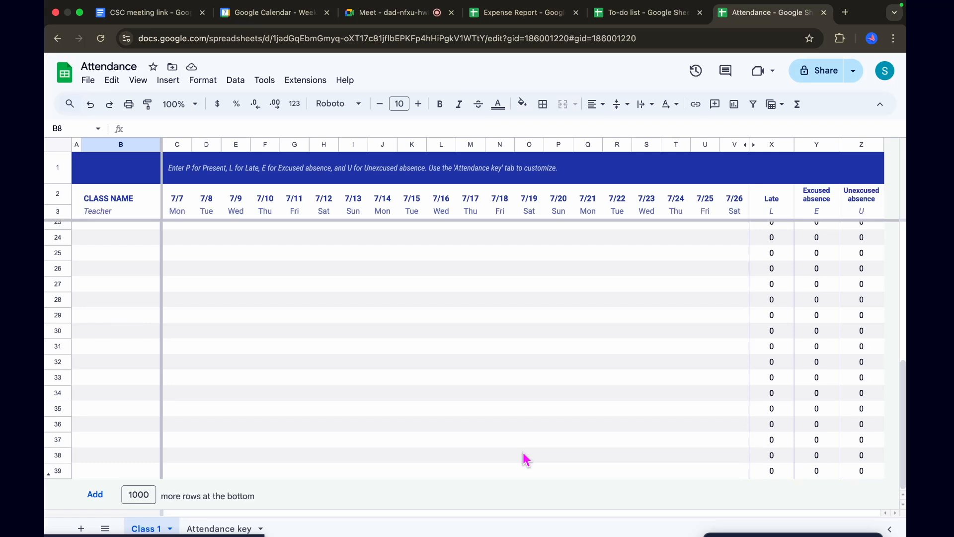
scroll(527, 459, "up", 8)
left_click(458, 174)
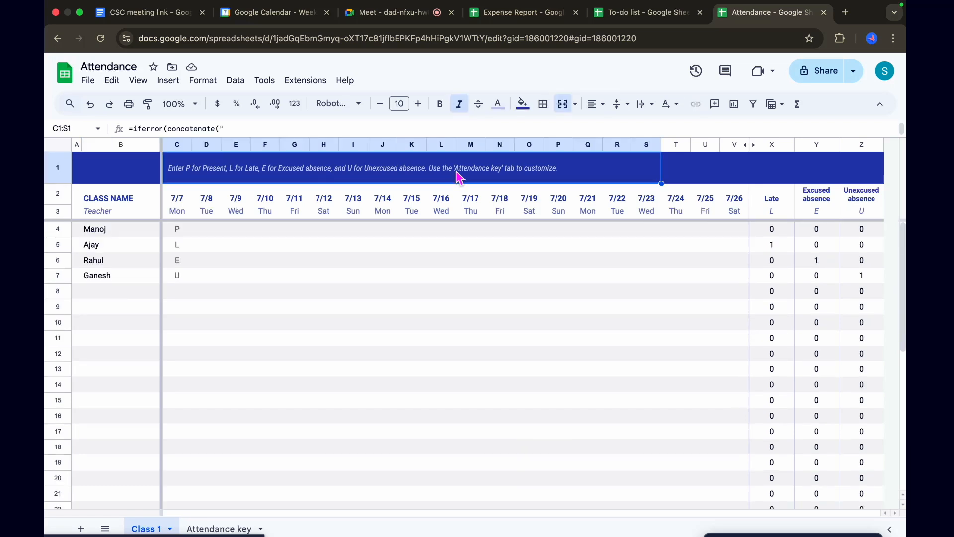
double_click(523, 172)
left_click(471, 276)
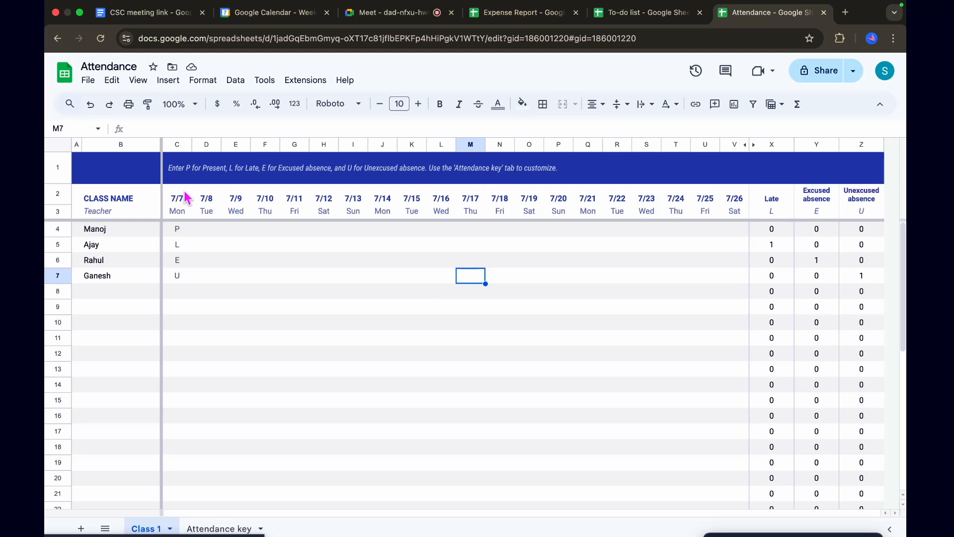
left_click(111, 214)
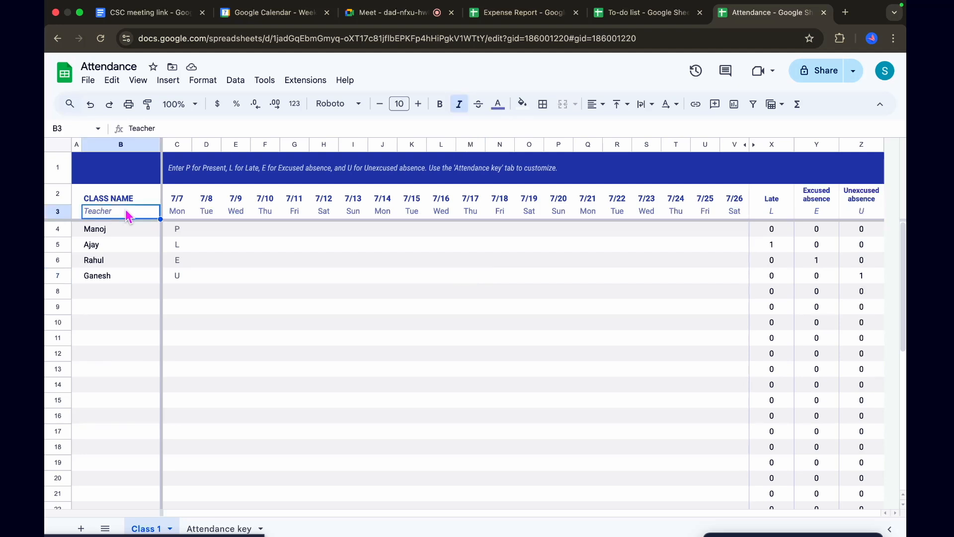
Review the full length of the attendance sheet and its CLASS NAME cell B2
scroll(356, 383, "down", 3)
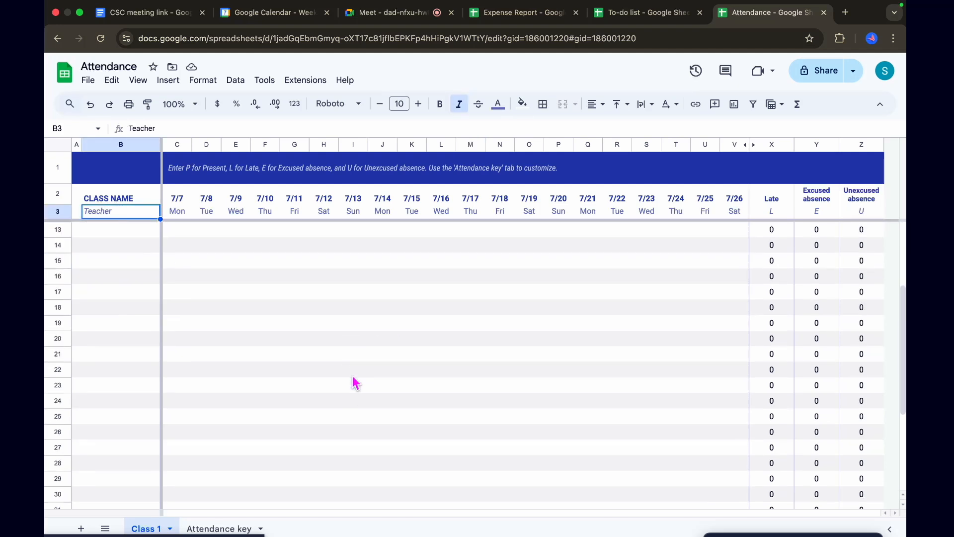
scroll(355, 383, "up", 3)
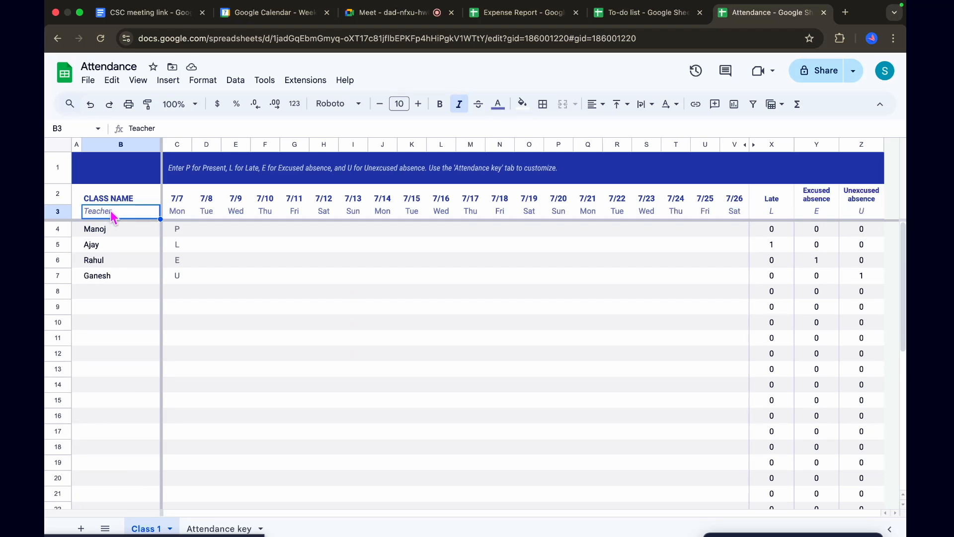
left_click(128, 201)
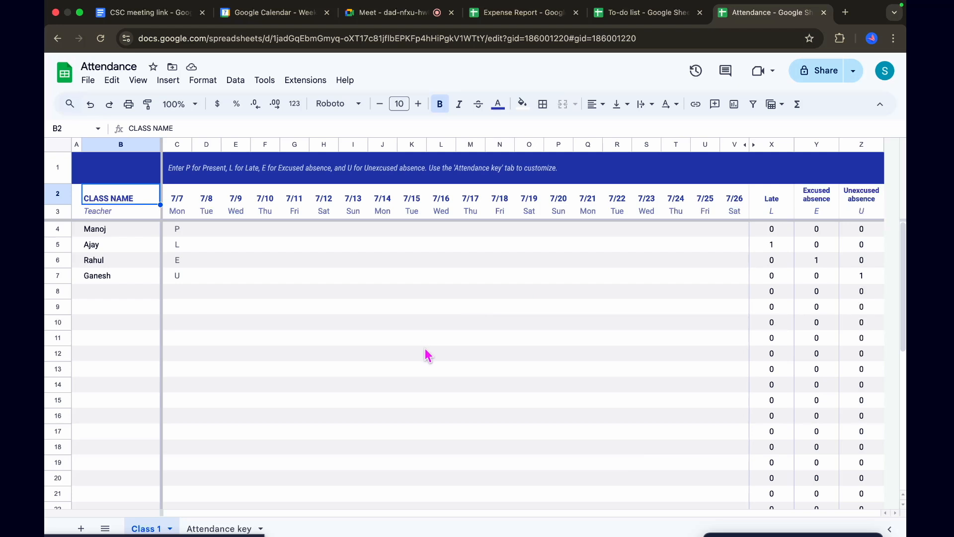
scroll(479, 396, "down", 10)
scroll(482, 396, "up", 10)
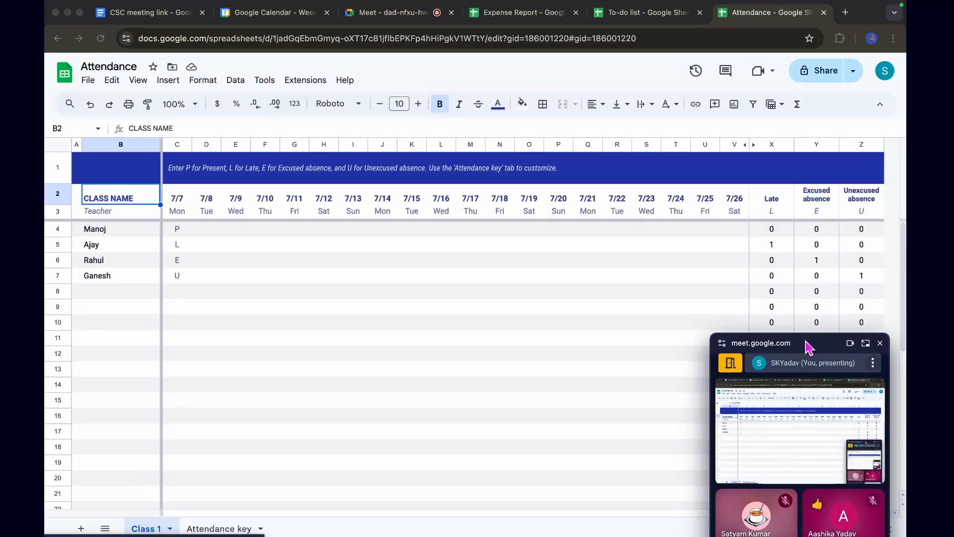
Move the floating meeting window out of the way and open the template gallery for a new spreadsheet
left_click_drag(806, 341, 806, 204)
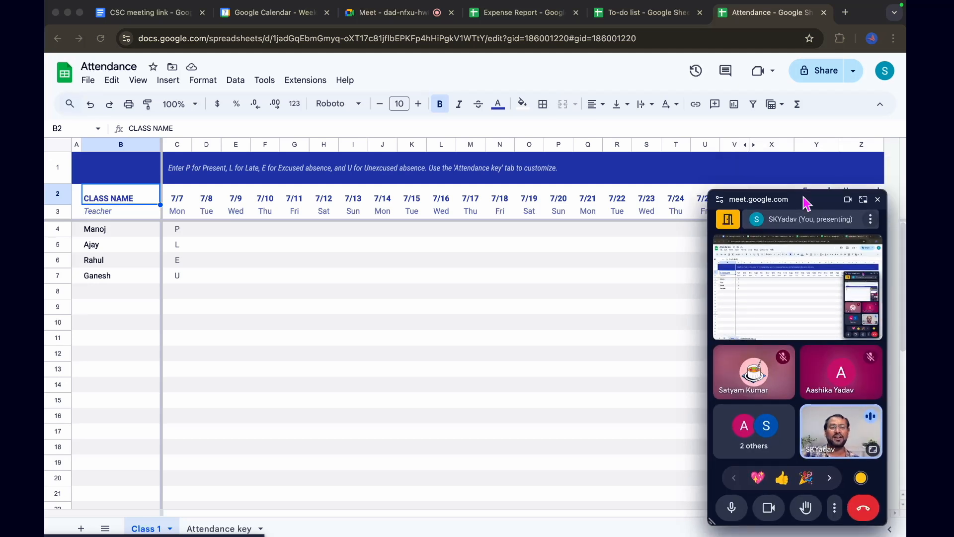
left_click_drag(807, 204, 824, 534)
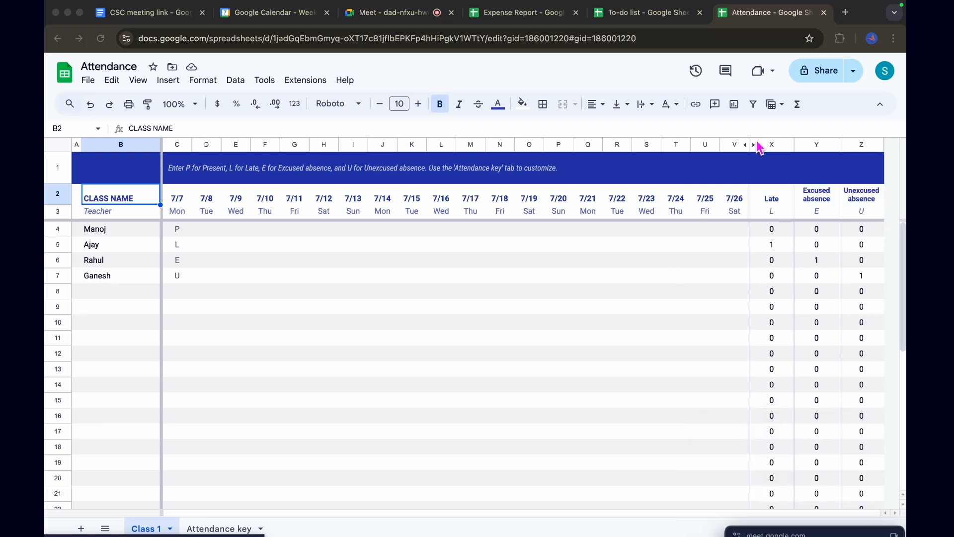
left_click(88, 82)
mouse_move(97, 102)
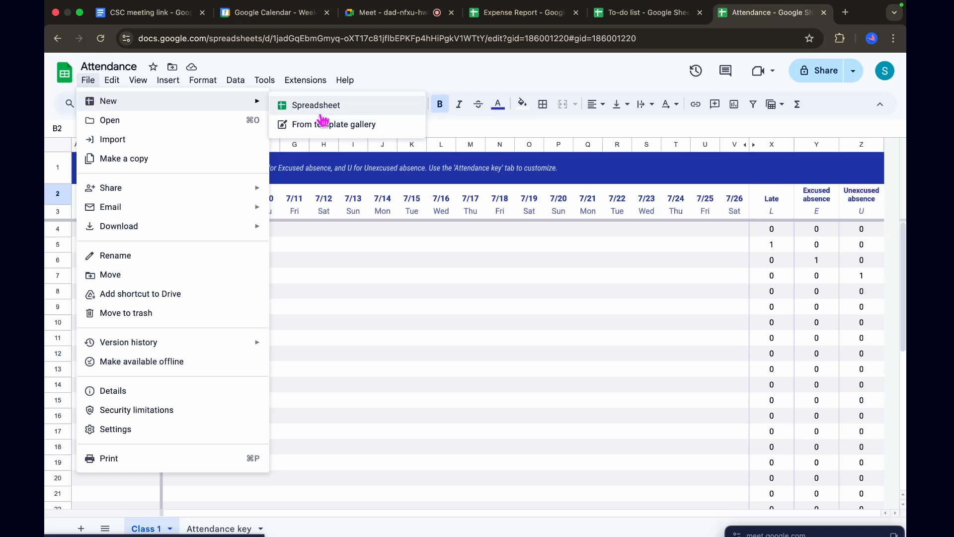
left_click(344, 128)
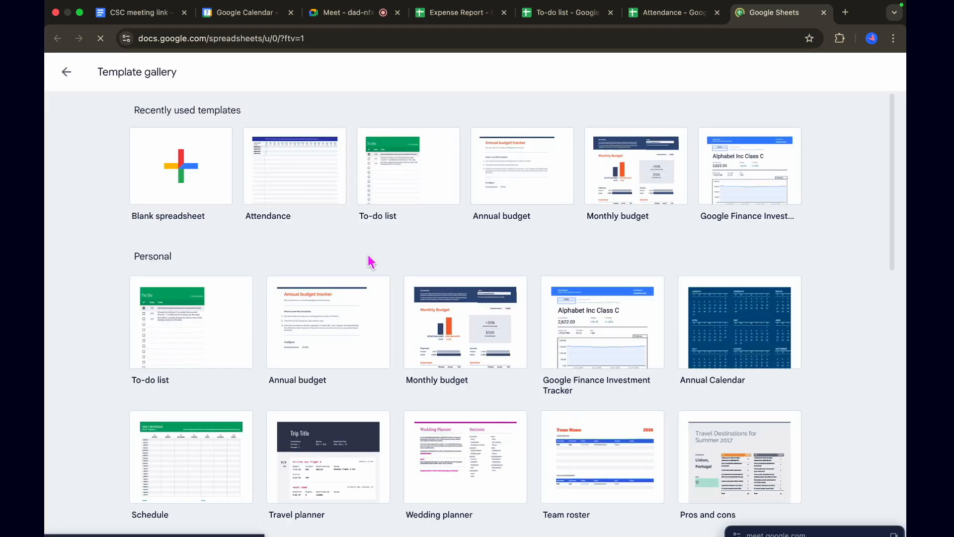
Browse the Personal and Work templates and create a new spreadsheet from the Expense report template
scroll(367, 264, "down", 2)
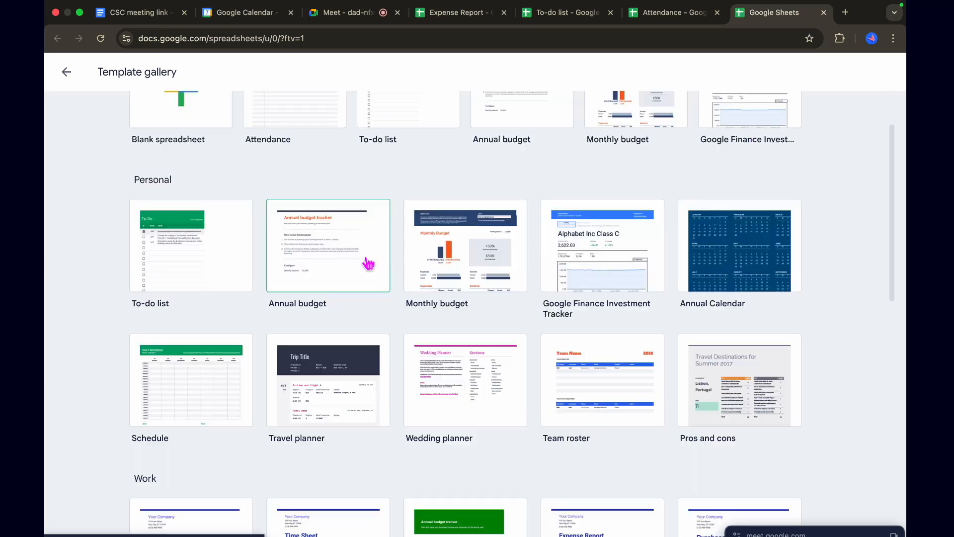
scroll(367, 264, "up", 2)
scroll(368, 264, "down", 2)
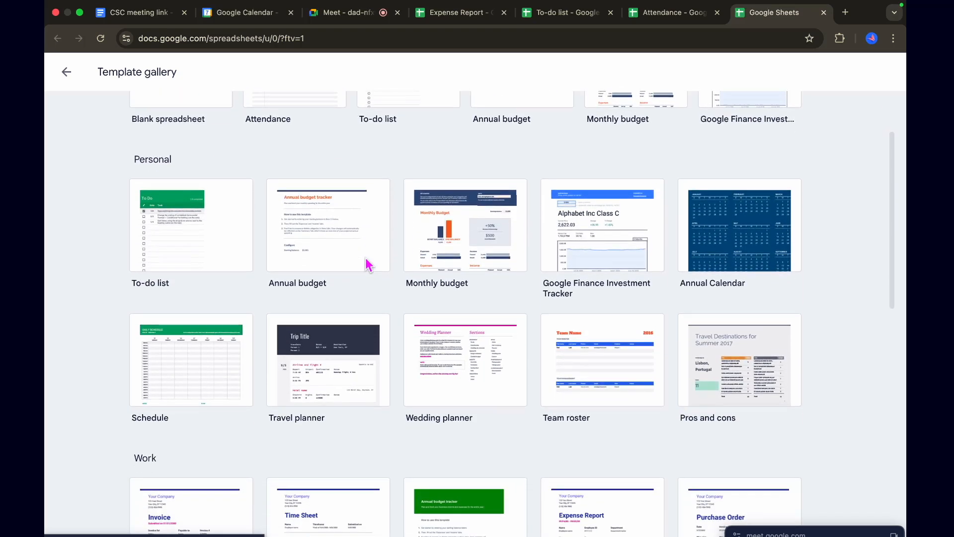
scroll(367, 264, "up", 2)
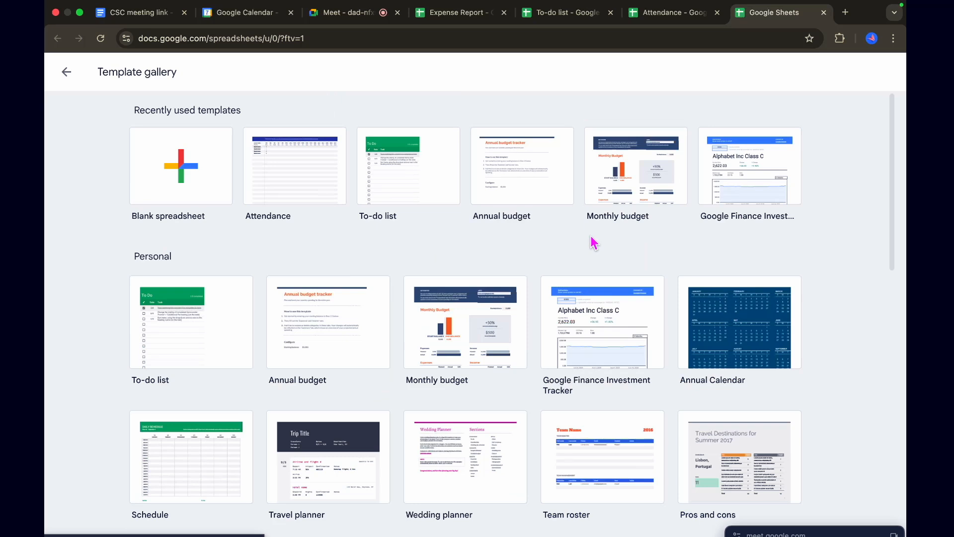
scroll(474, 259, "down", 3)
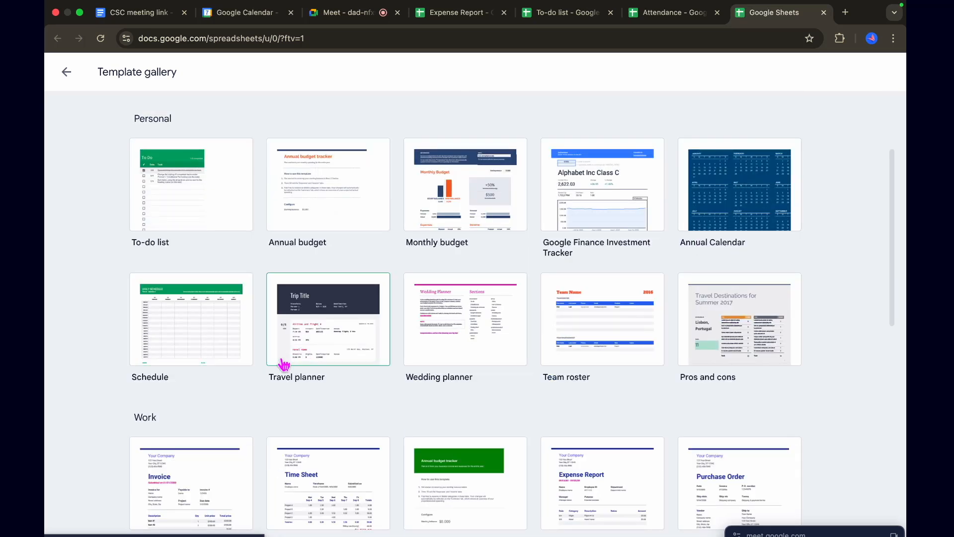
scroll(452, 416, "down", 3)
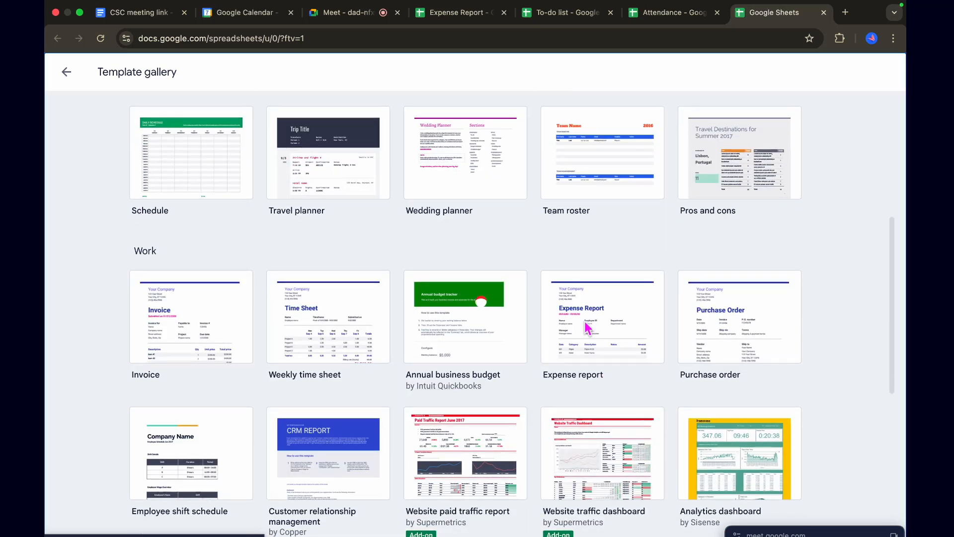
left_click(625, 330)
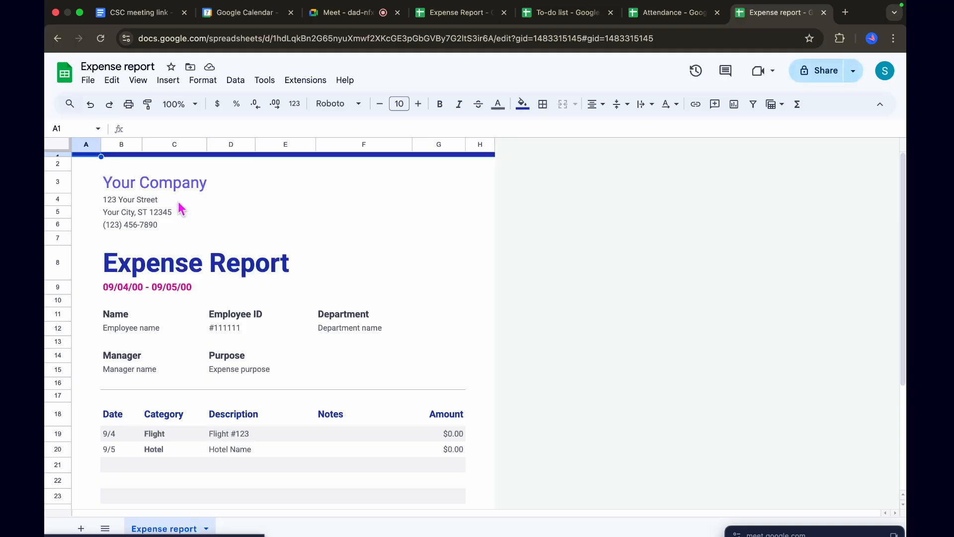
Change the start date of the report period in B9 to 09/04/25
left_click(122, 284)
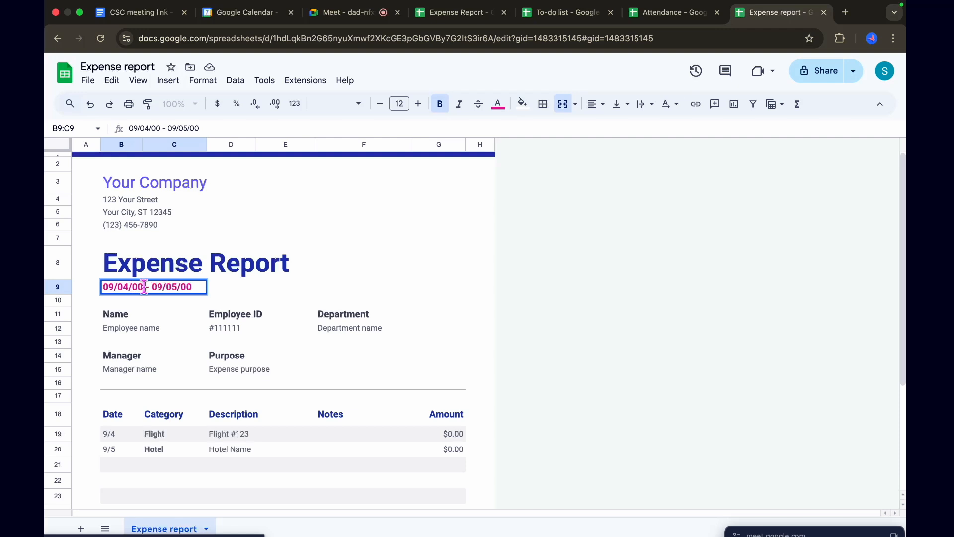
key("BackSpace")
key("BackSpace")
key("BackSpace")
type("25")
key("Return")
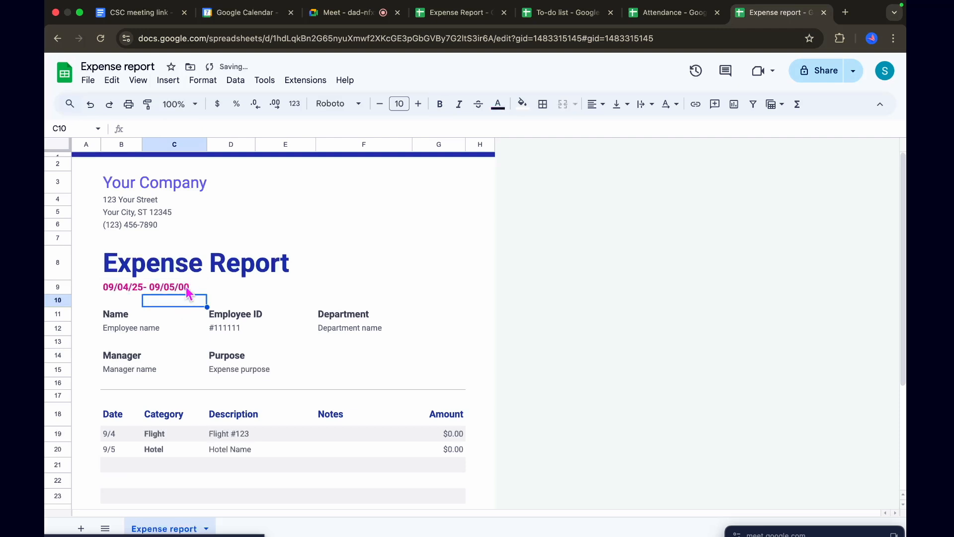
Change the end date of the report period in B9 to 09/05/25
left_click(193, 289)
double_click(193, 289)
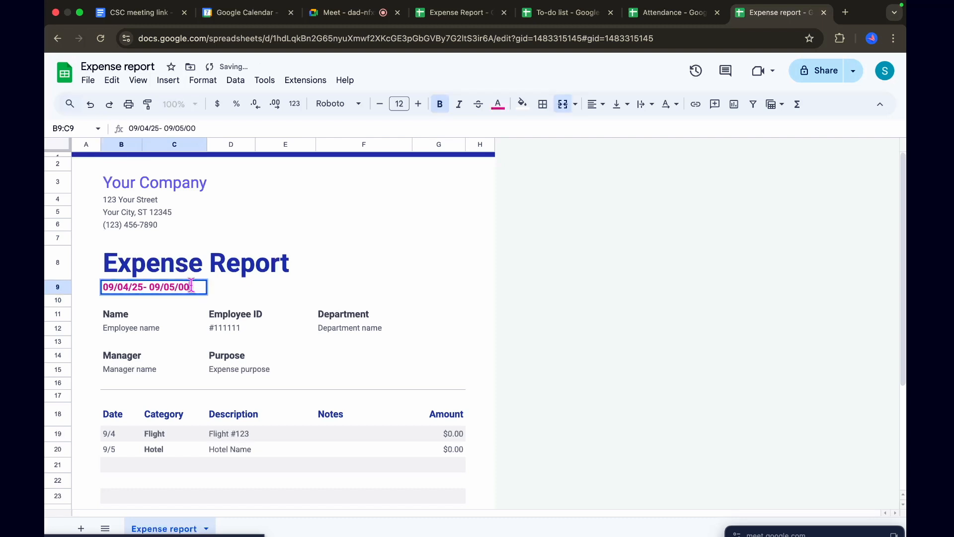
key("BackSpace")
key("BackSpace")
type("25")
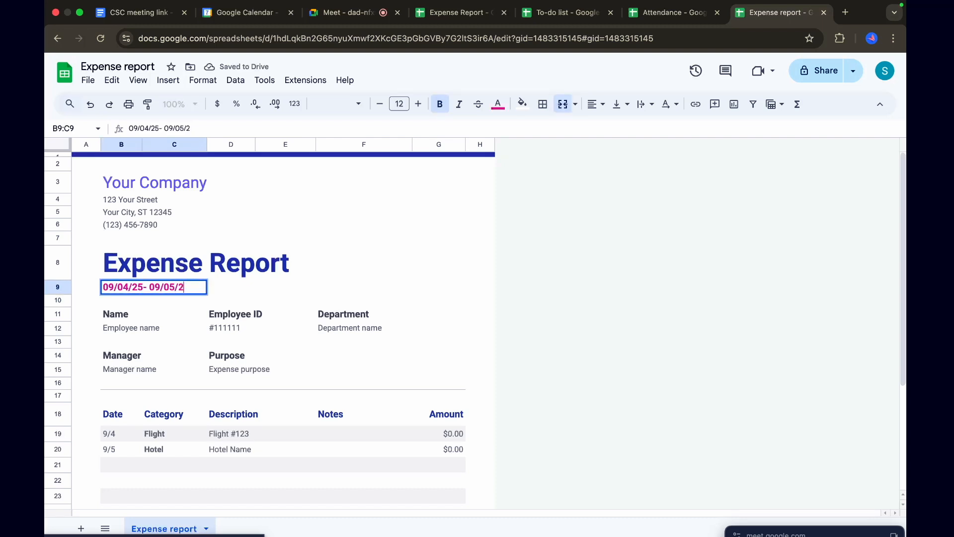
left_click(193, 319)
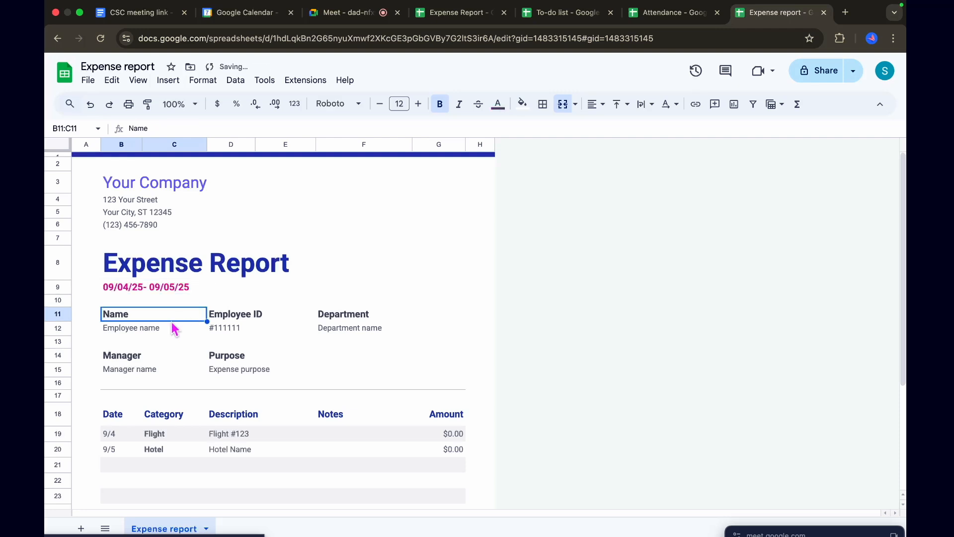
Go through the employee name, employee ID, department, manager and purpose fields of the expense report
left_click(144, 330)
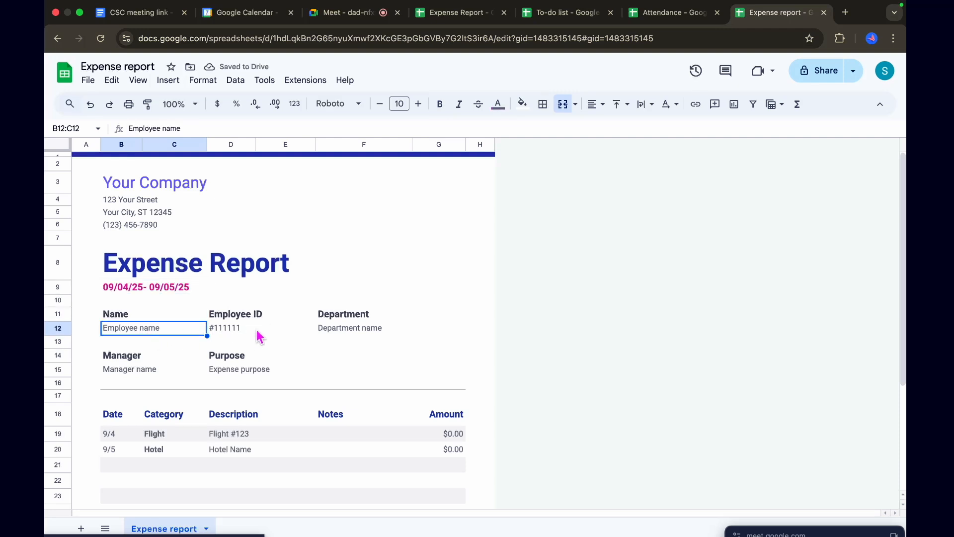
left_click(237, 329)
left_click(364, 331)
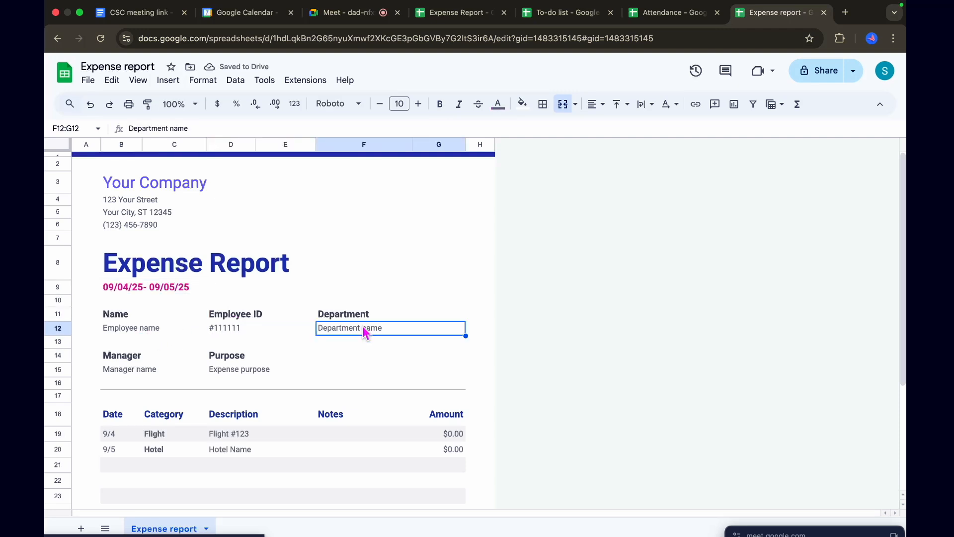
left_click(144, 376)
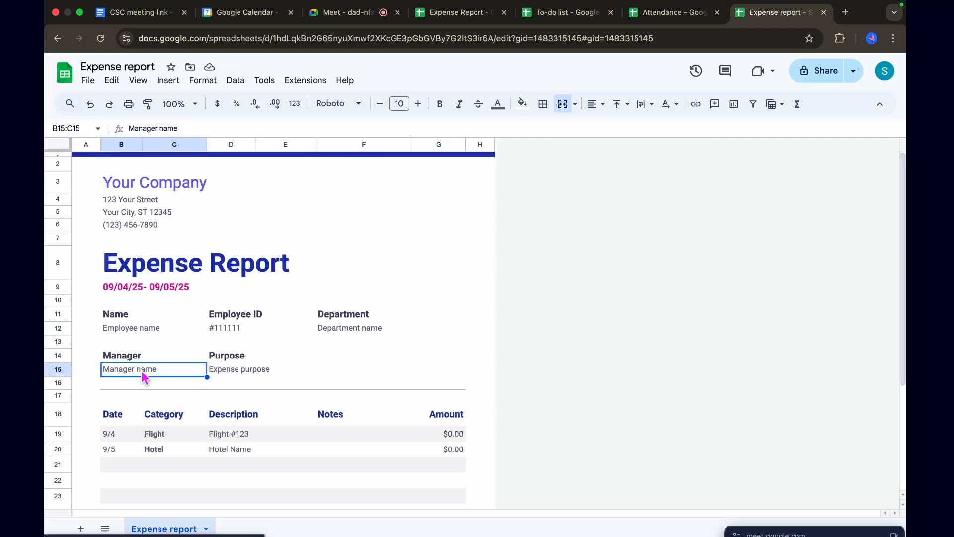
left_click(275, 351)
Set the dates of the Flight and Hotel rows in B19 and B20 to today's date, 7/7/2025
scroll(291, 385, "down", 2)
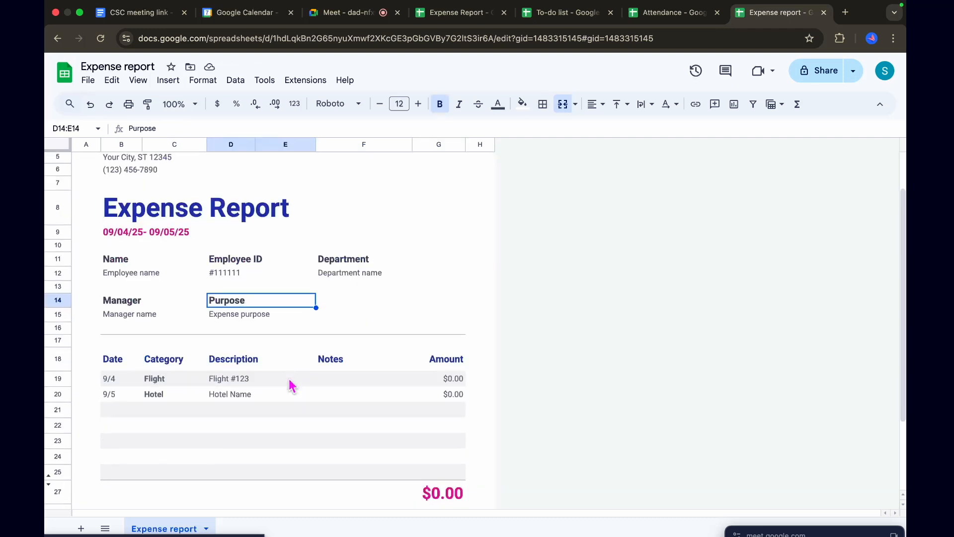
double_click(108, 382)
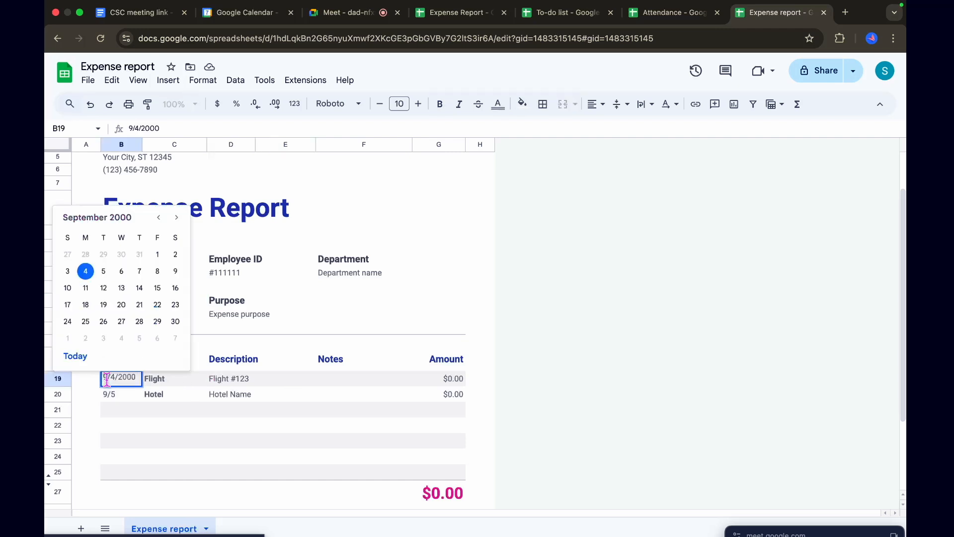
left_click(81, 357)
double_click(107, 394)
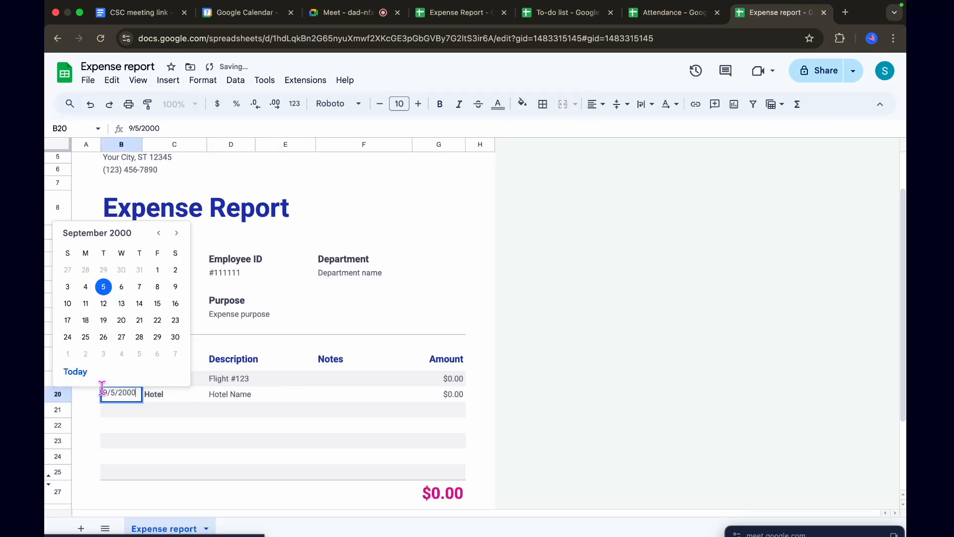
left_click(78, 373)
Change the Hotel row's date in B20 to 7/8/2025
double_click(118, 379)
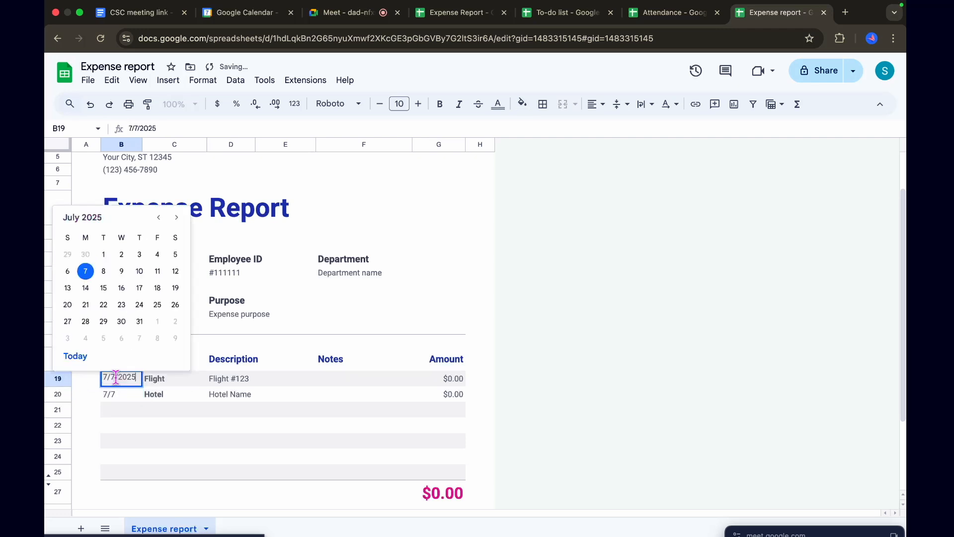
left_click(118, 398)
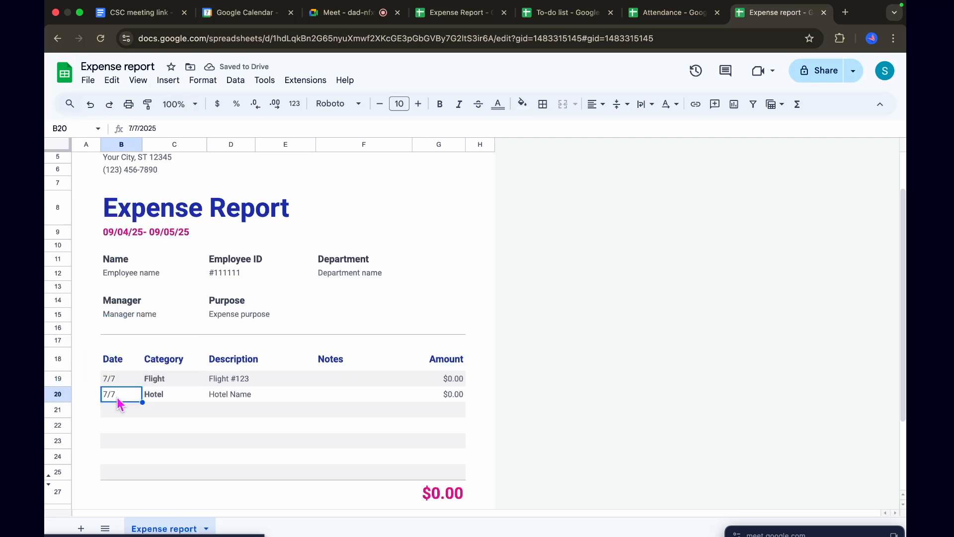
double_click(118, 404)
left_click(104, 285)
Apply the currency format to the Hotel amount in G20
double_click(451, 379)
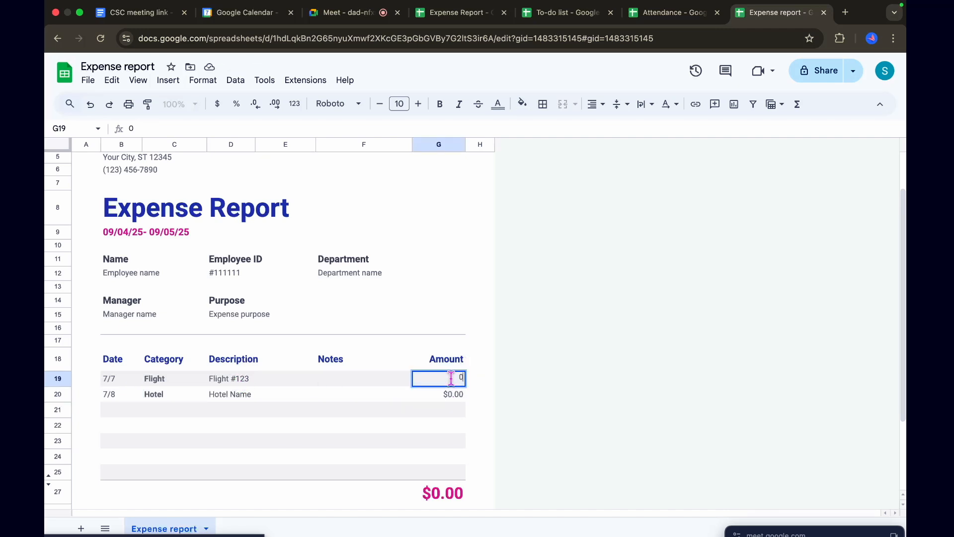
double_click(454, 394)
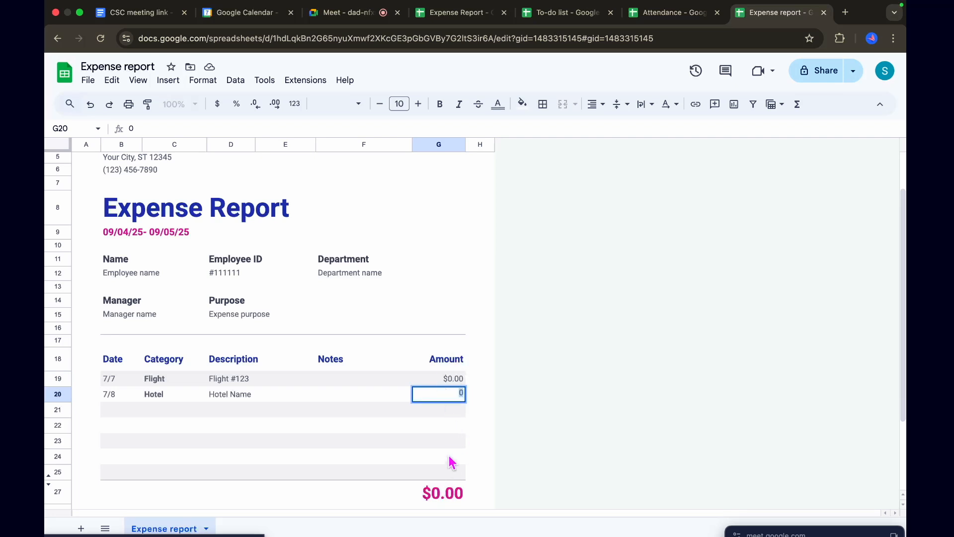
left_click(218, 105)
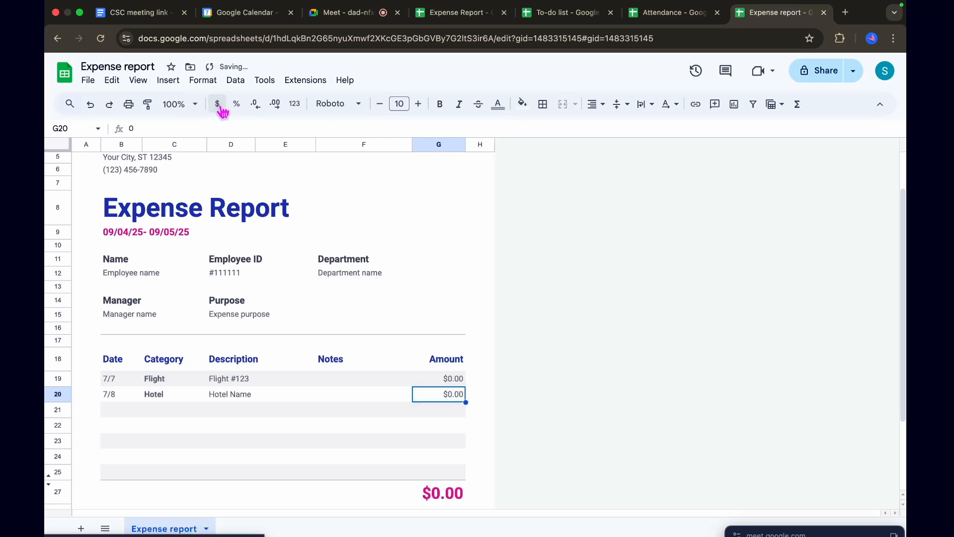
Enter 2000 as the Flight amount in G19 and 4000 as the Hotel amount in G20
double_click(454, 377)
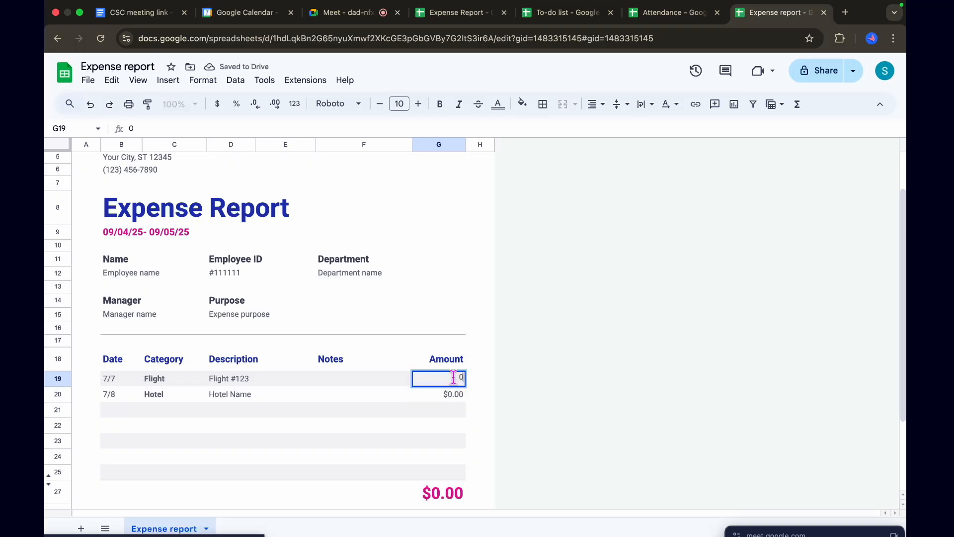
type("2,0")
type("000")
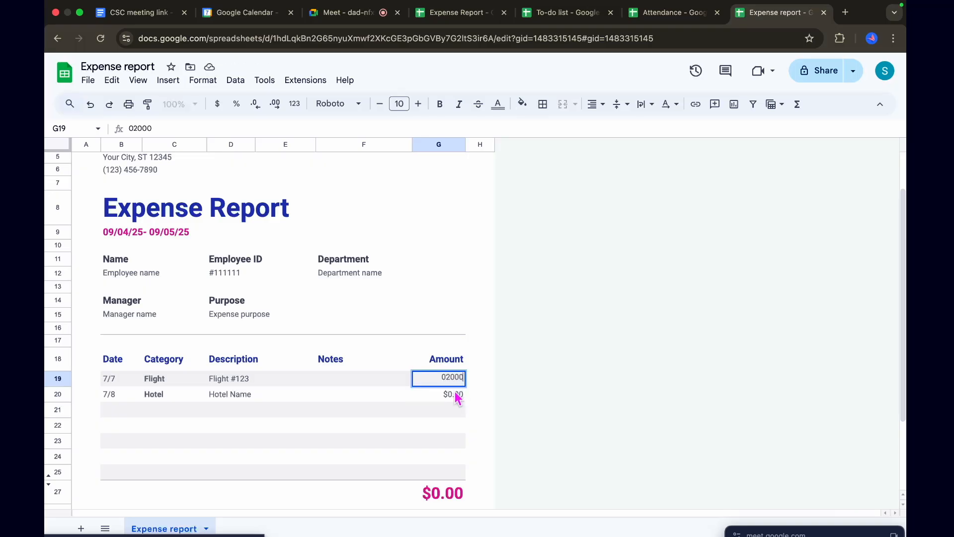
left_click(455, 396)
type("4000")
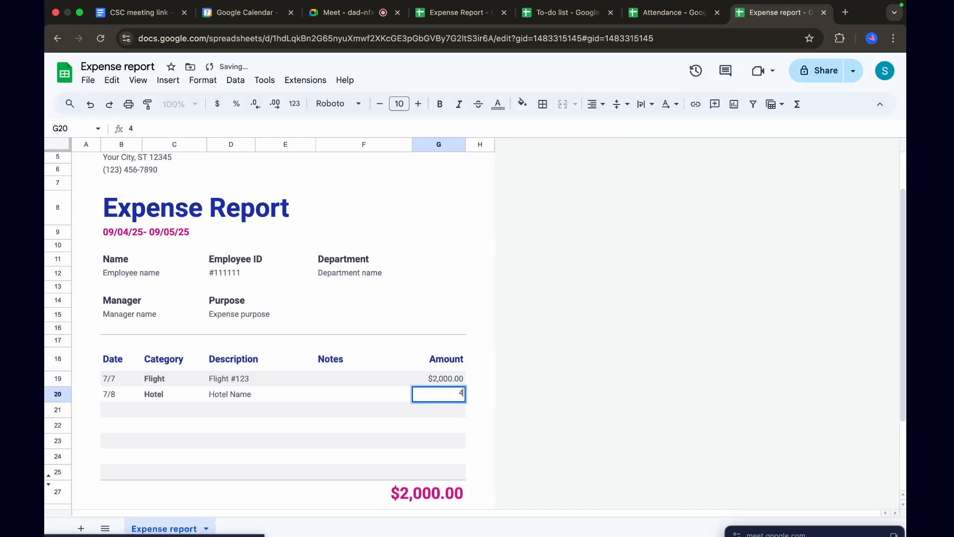
left_click(431, 430)
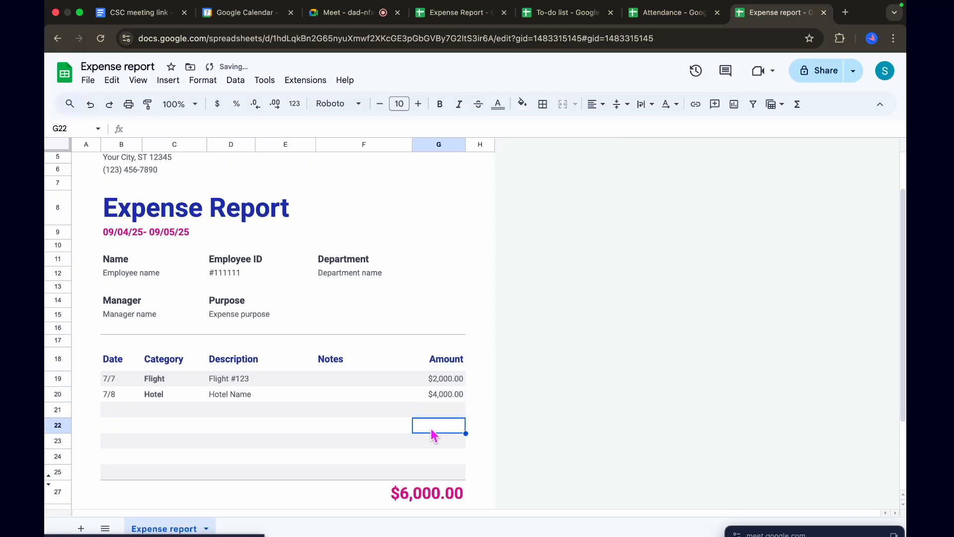
Examine the Flight and Hotel amounts in G19 and G20 and the sum formula behind the total in row 27
left_click(451, 395)
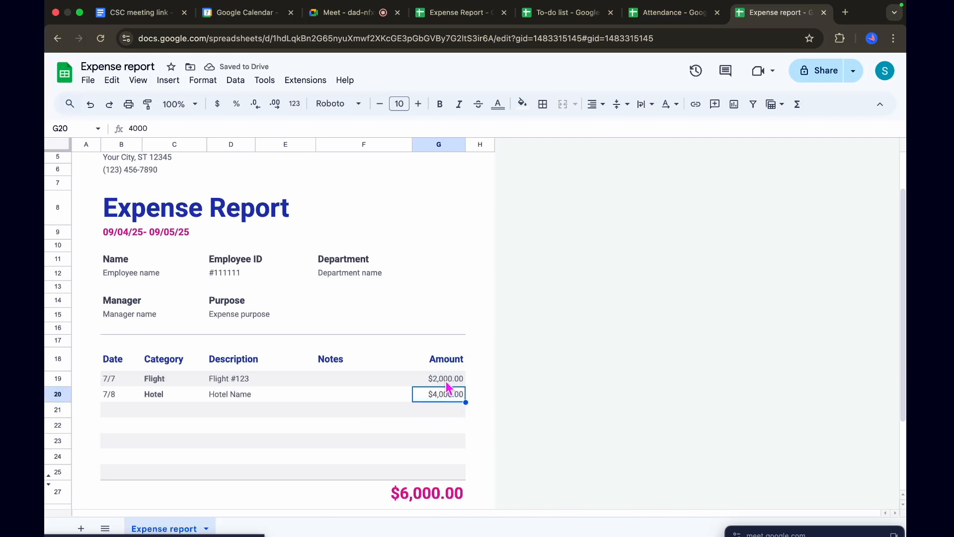
left_click(445, 381)
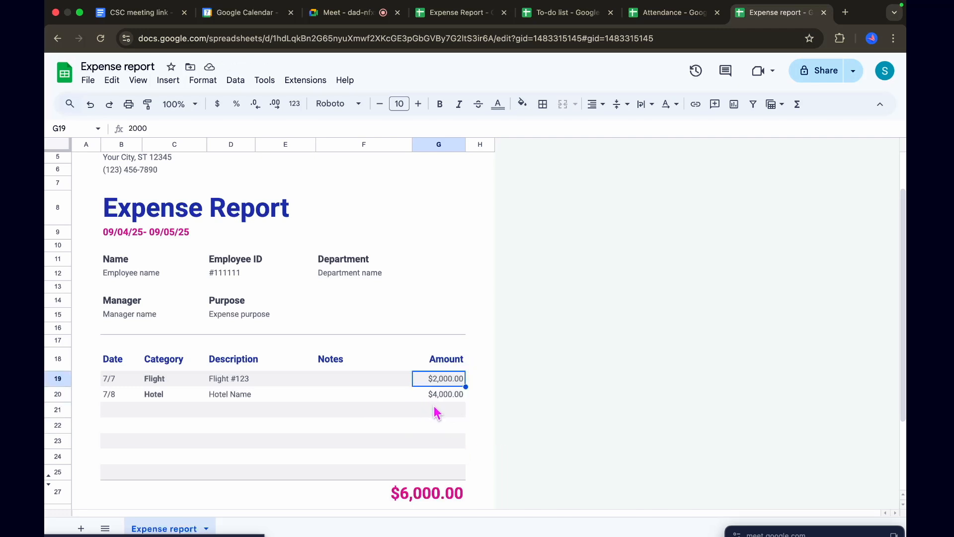
double_click(436, 382)
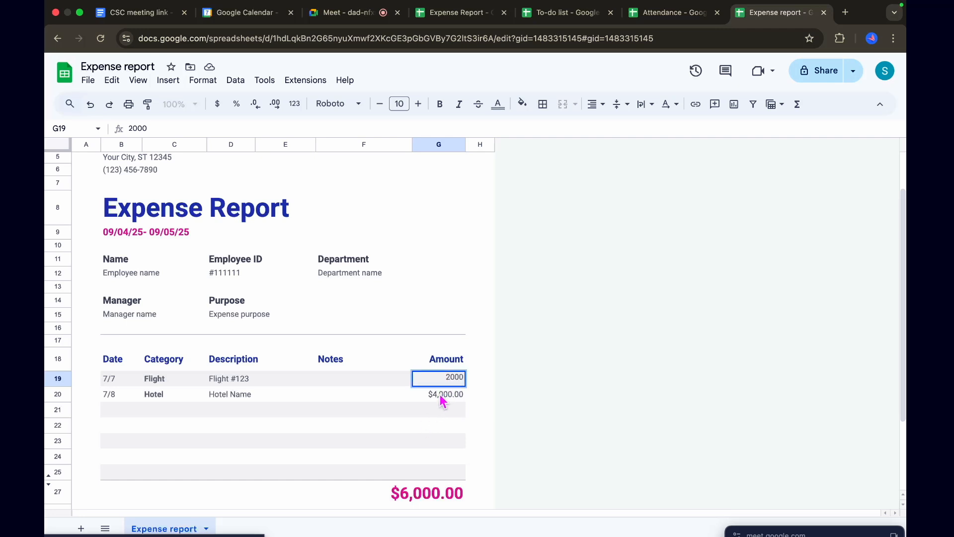
double_click(443, 395)
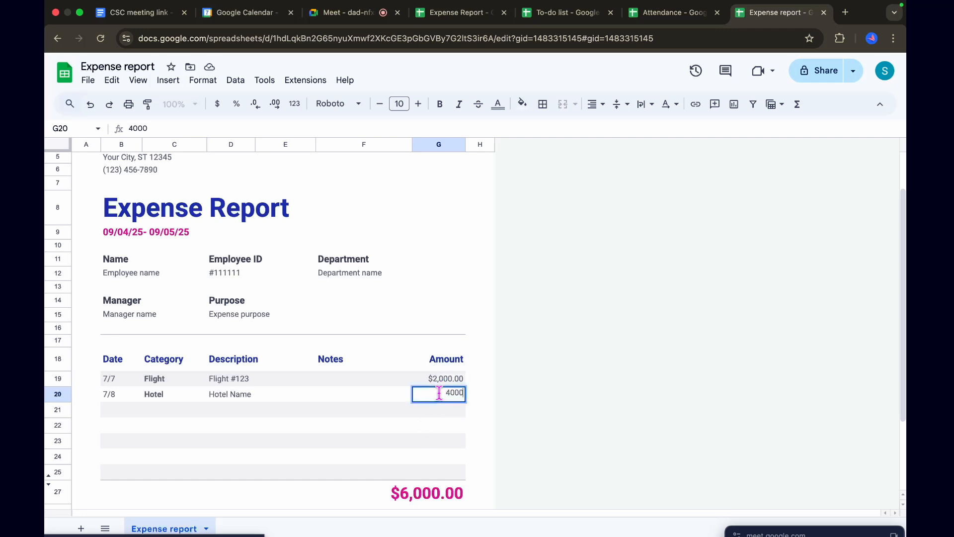
left_click(423, 491)
double_click(408, 494)
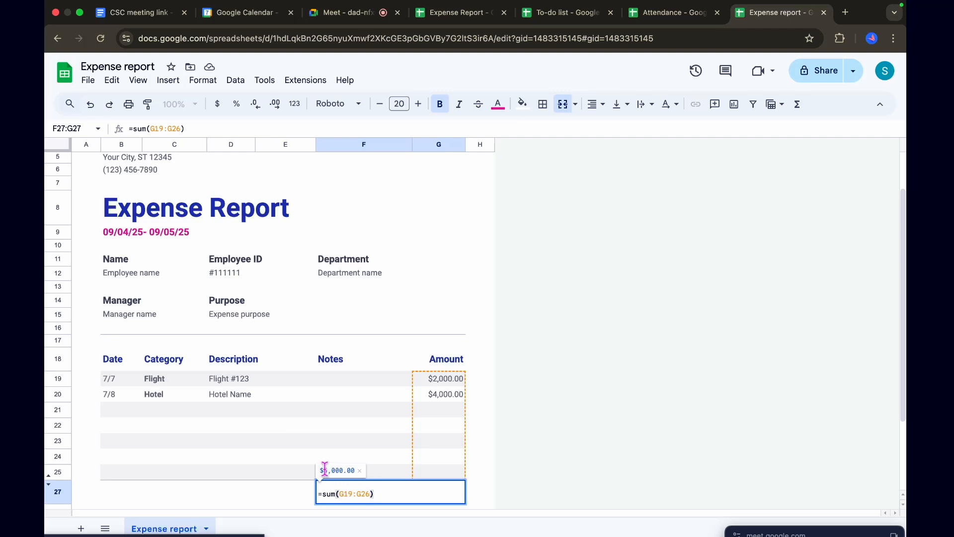
left_click(330, 494)
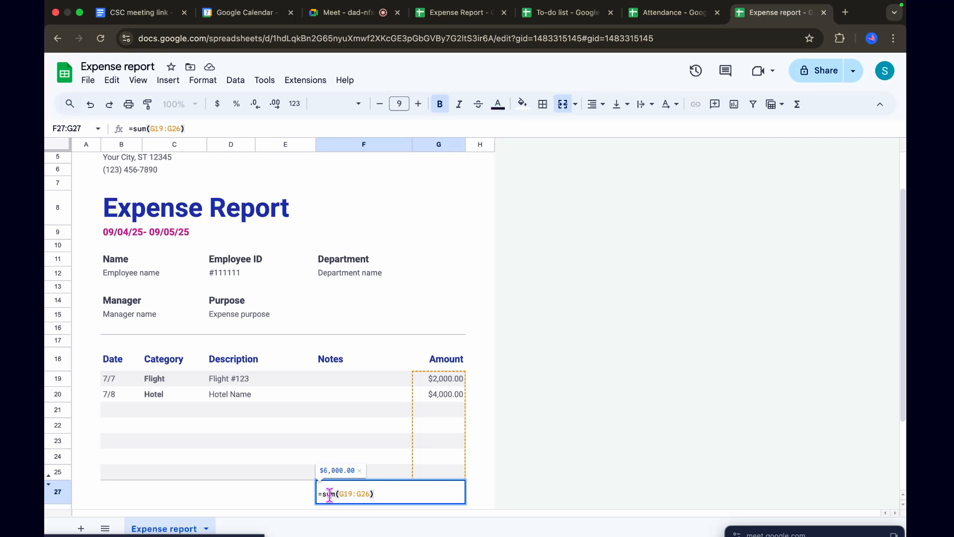
left_click(398, 433)
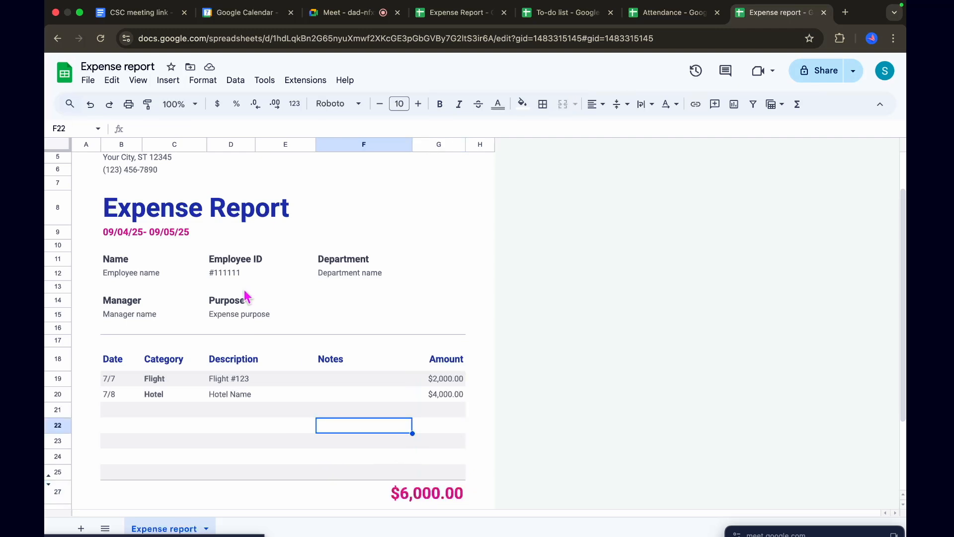
Search the available commands for "rupees" with cell F22 selected and open the custom currency settings
left_click(70, 106)
type("r")
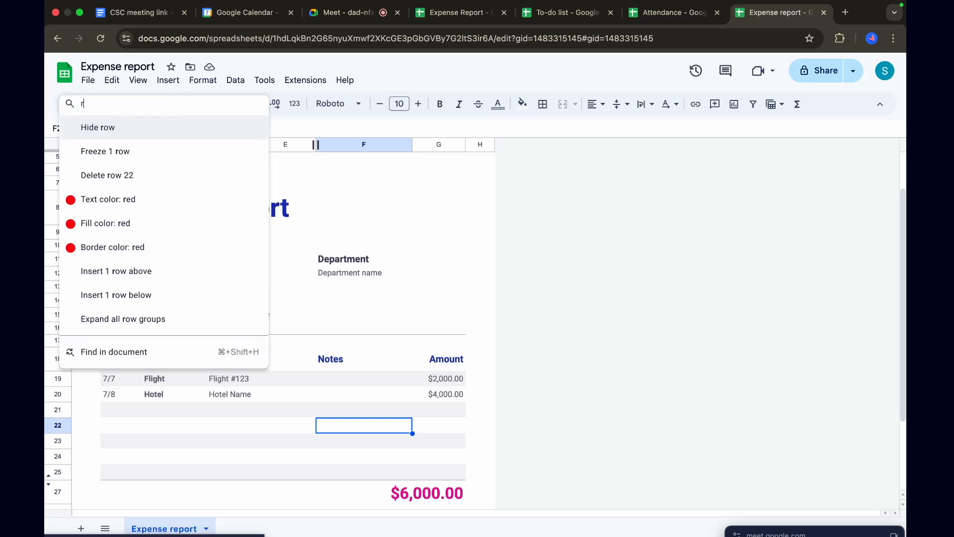
type("upees")
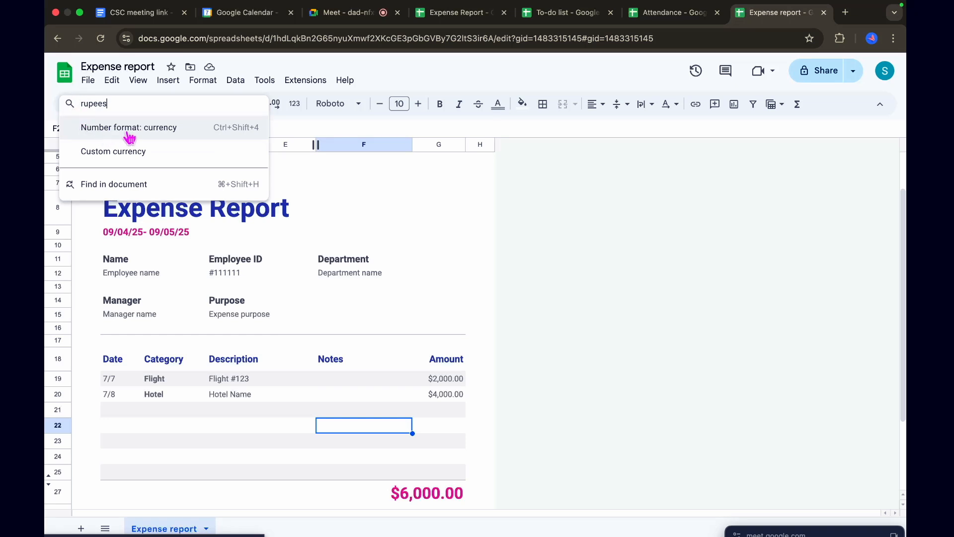
left_click(124, 157)
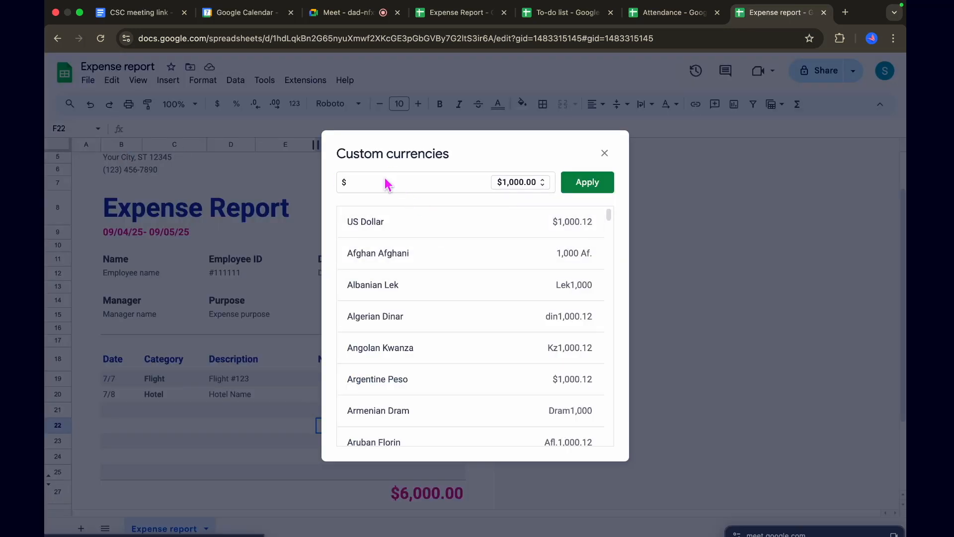
Find the Indian Rupee among the custom currencies by searching for "rup" and apply it to cell F22
left_click(362, 184)
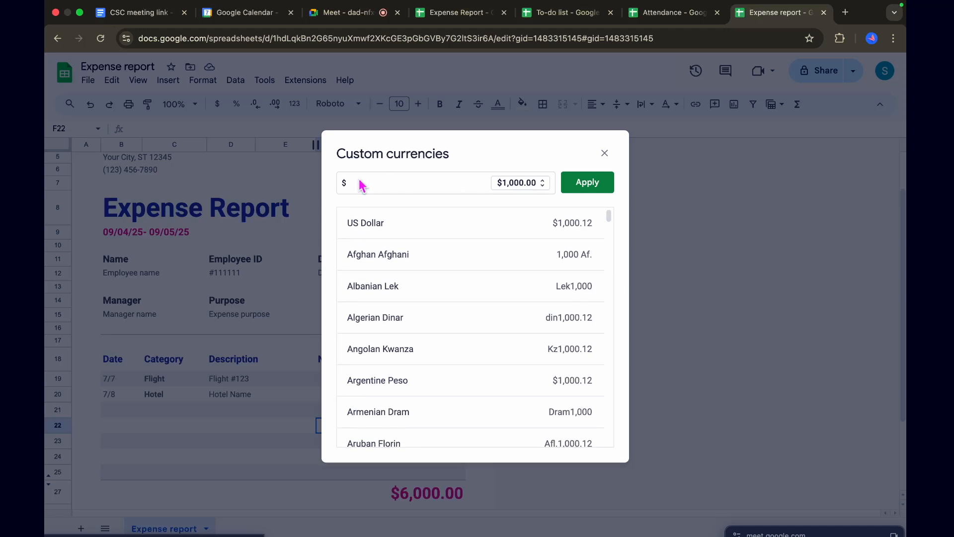
type("i")
key("BackSpace")
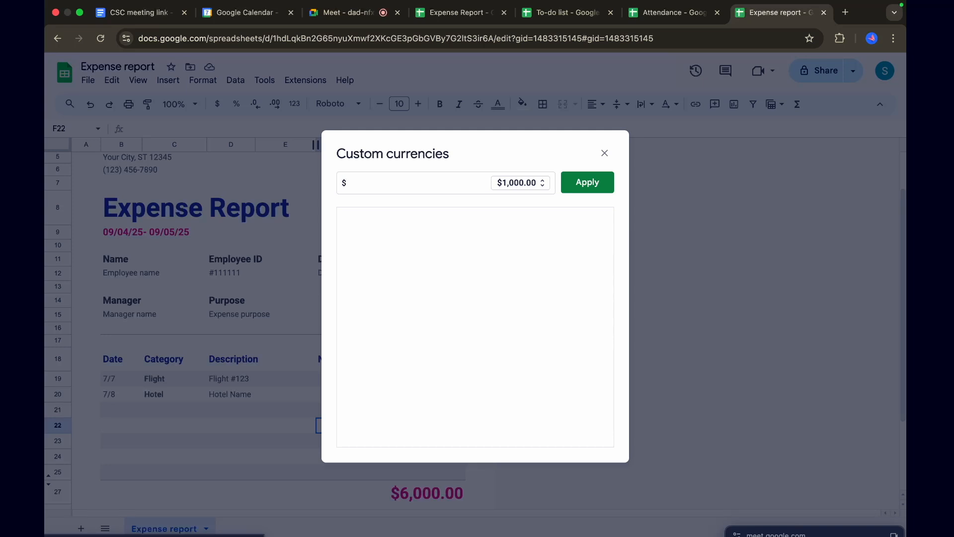
key("BackSpace")
type("inr")
key("BackSpace")
key("BackSpace")
key("BackSpace")
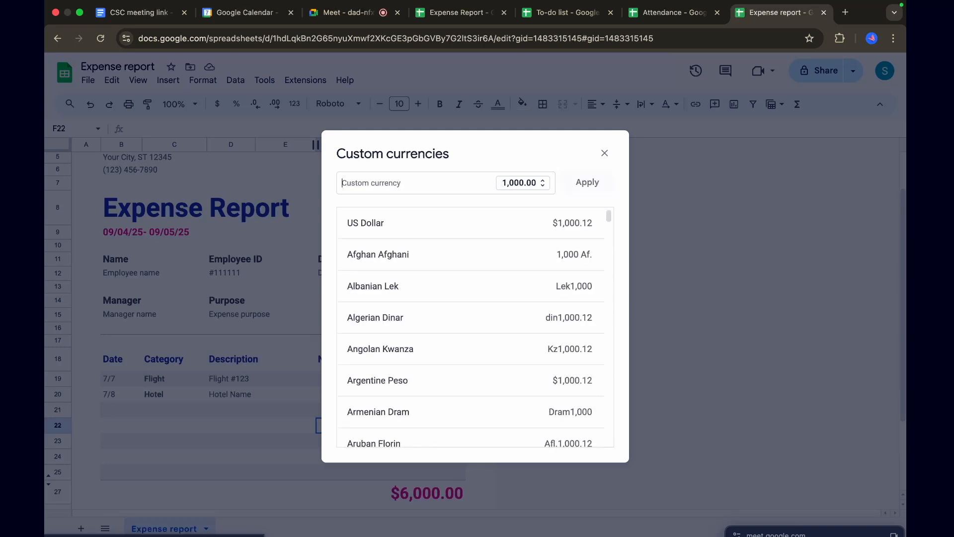
type("ru")
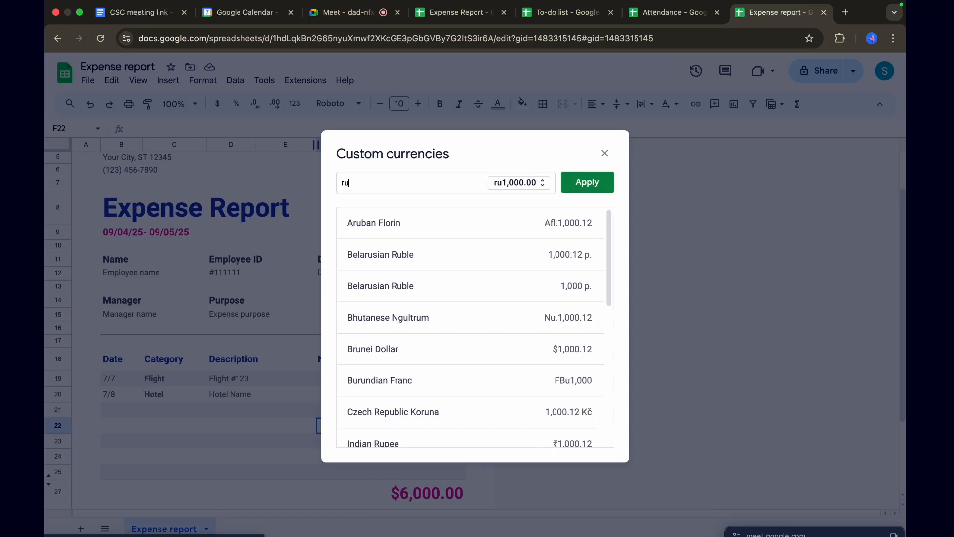
type("p")
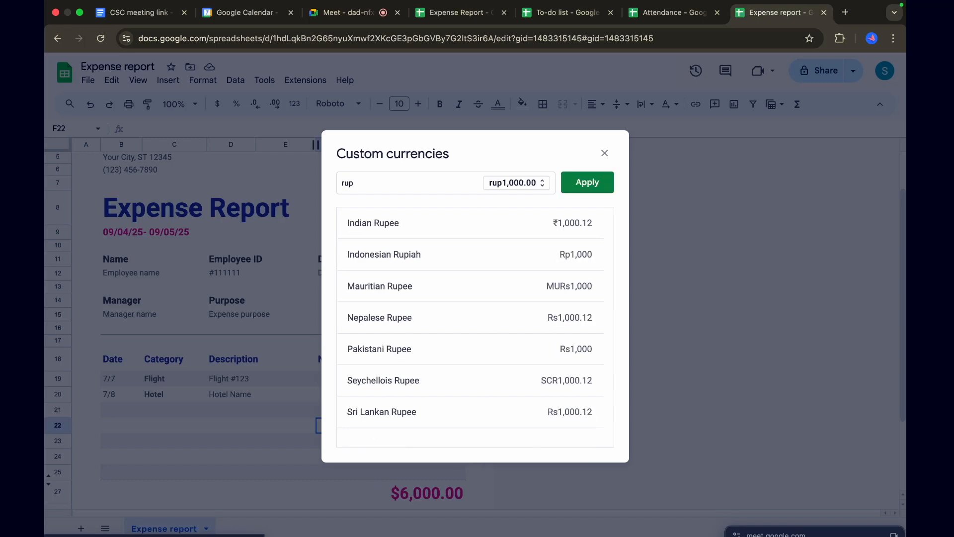
left_click(391, 222)
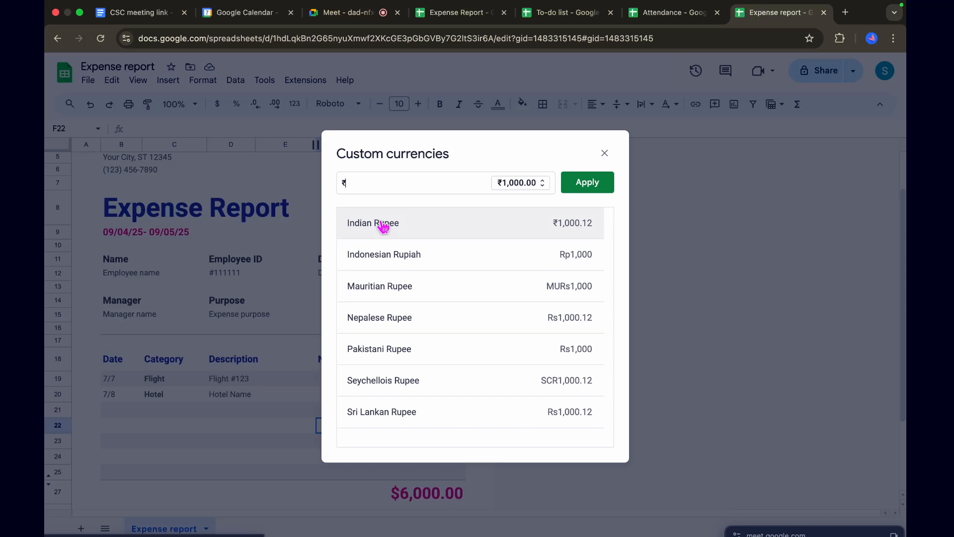
left_click(593, 183)
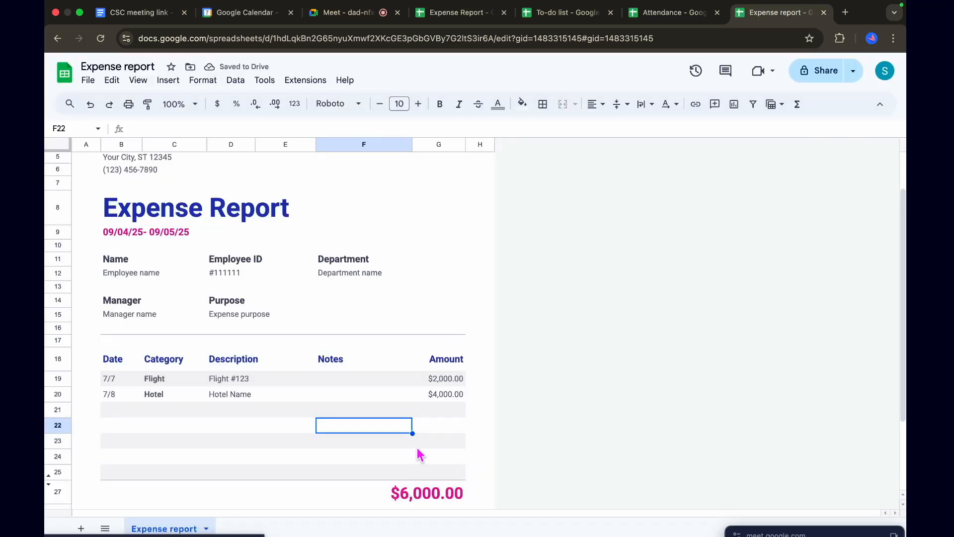
Apply the Indian Rupee custom currency format to the Flight amount in G19
scroll(417, 449, "up", 2)
scroll(417, 448, "down", 3)
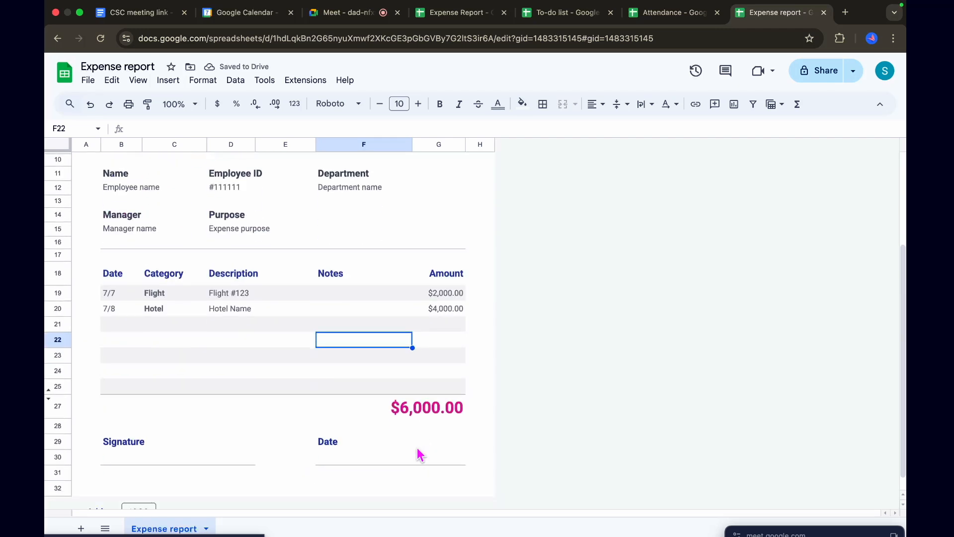
scroll(419, 453, "down", 1)
scroll(419, 453, "up", 4)
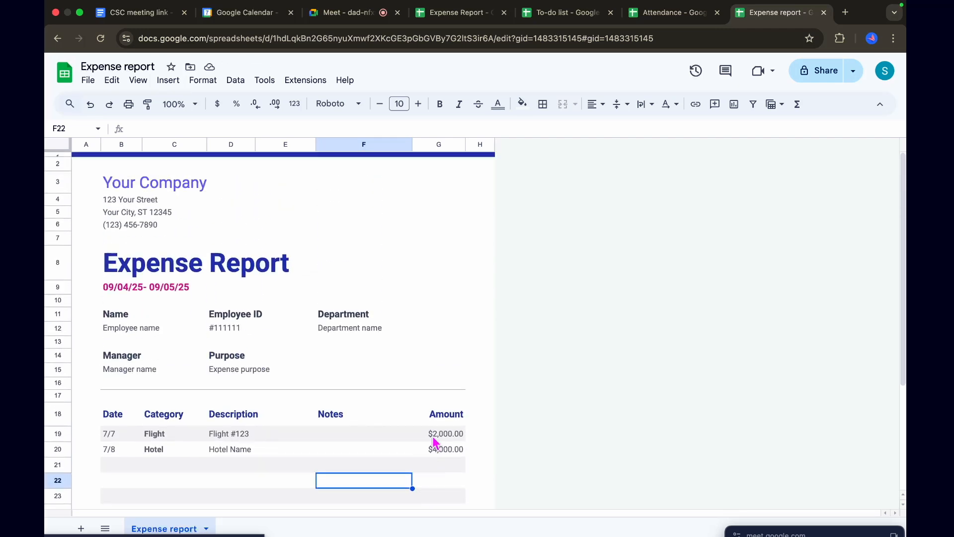
left_click(434, 441)
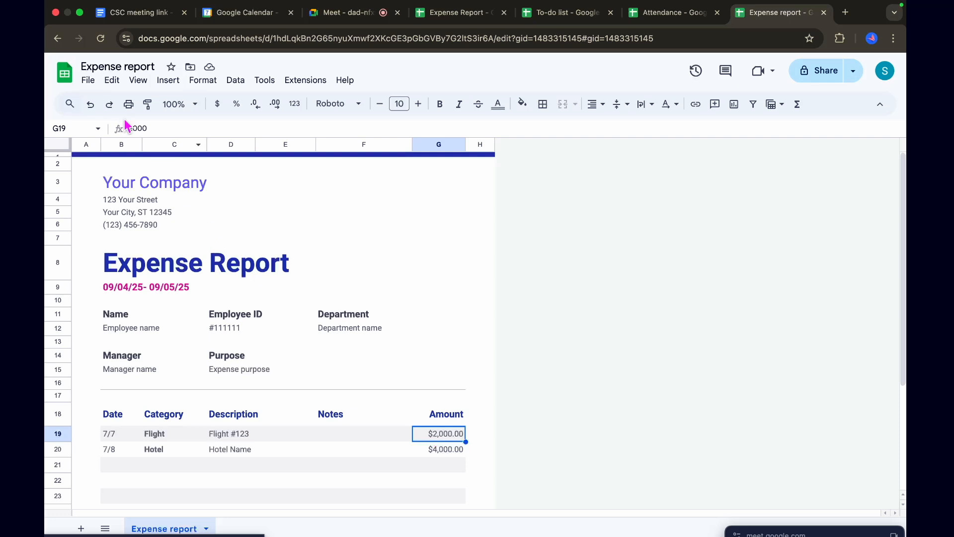
left_click(71, 103)
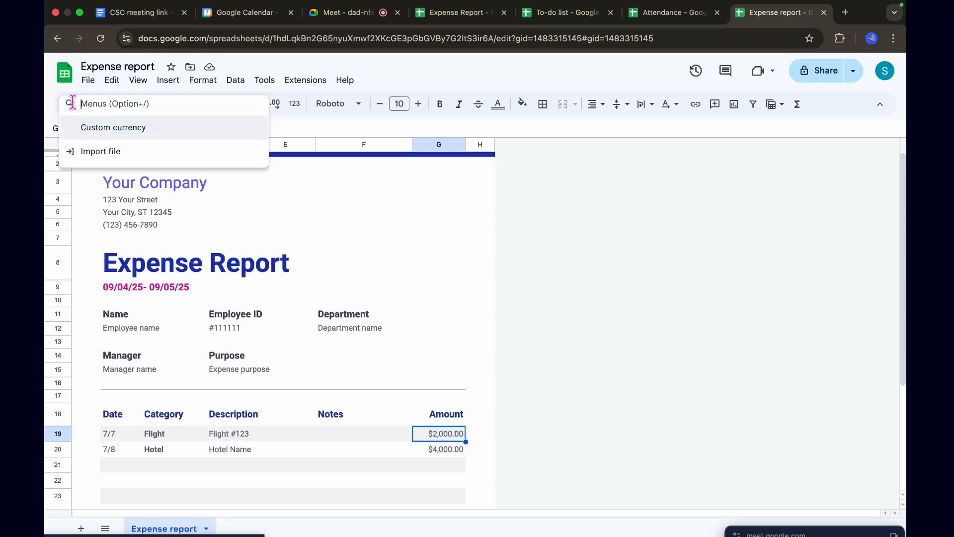
left_click(101, 131)
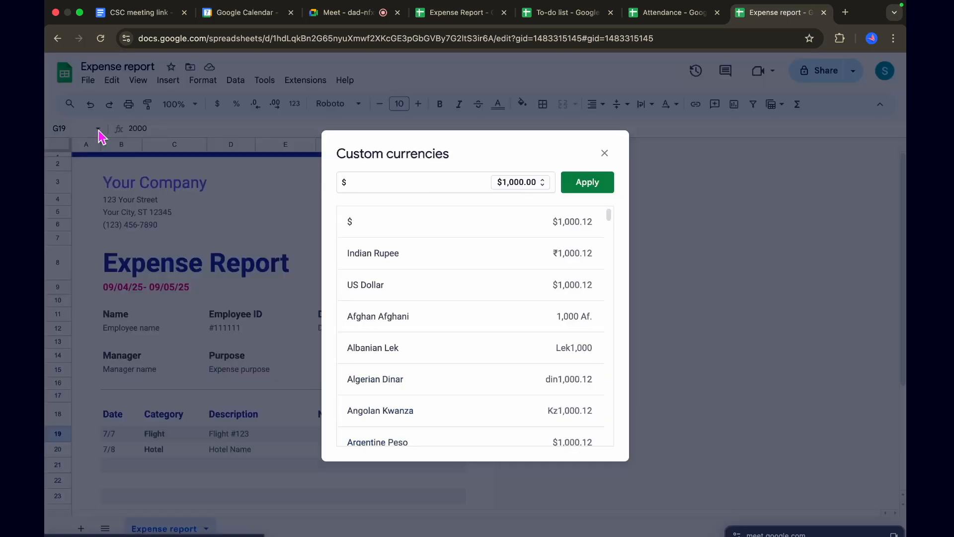
left_click(402, 261)
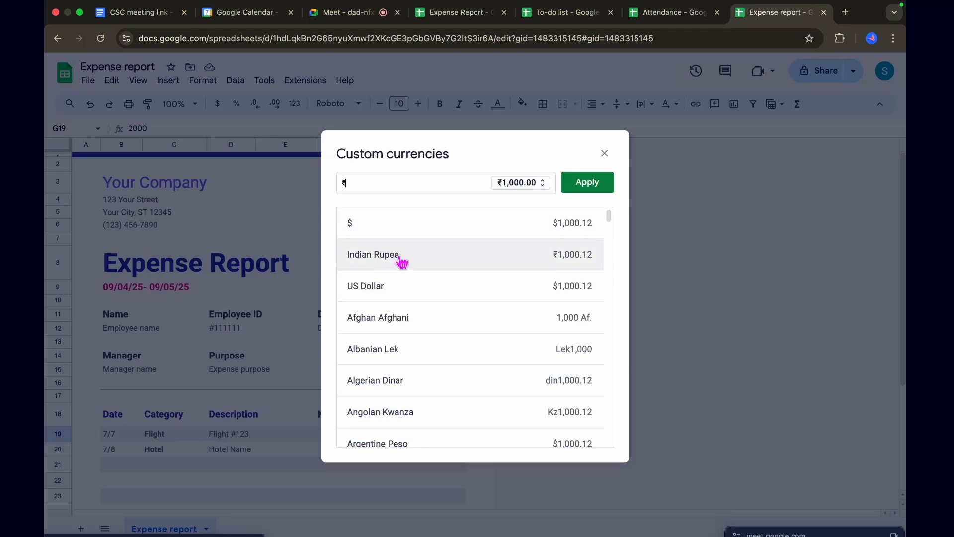
left_click(588, 183)
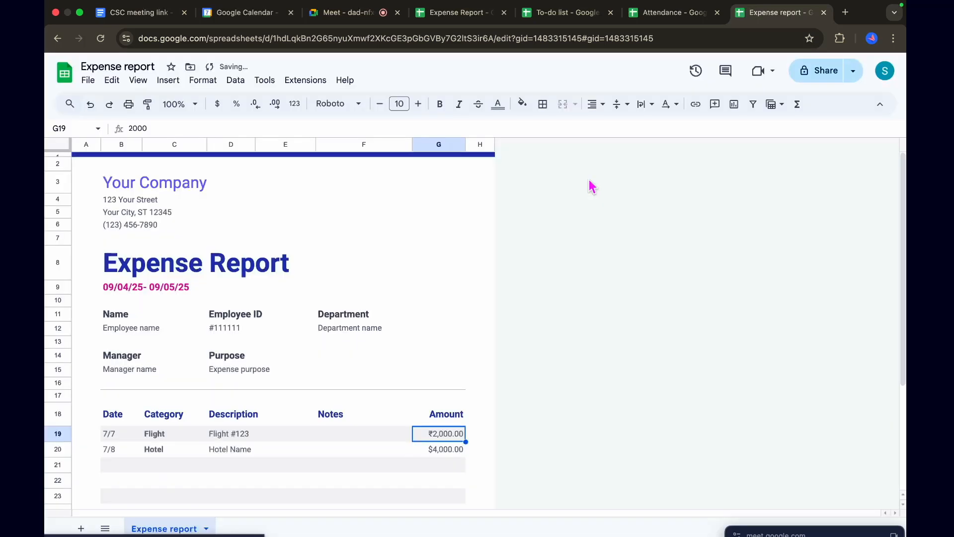
Apply the Indian Rupee custom currency format to the Hotel amount in G20
left_click(441, 452)
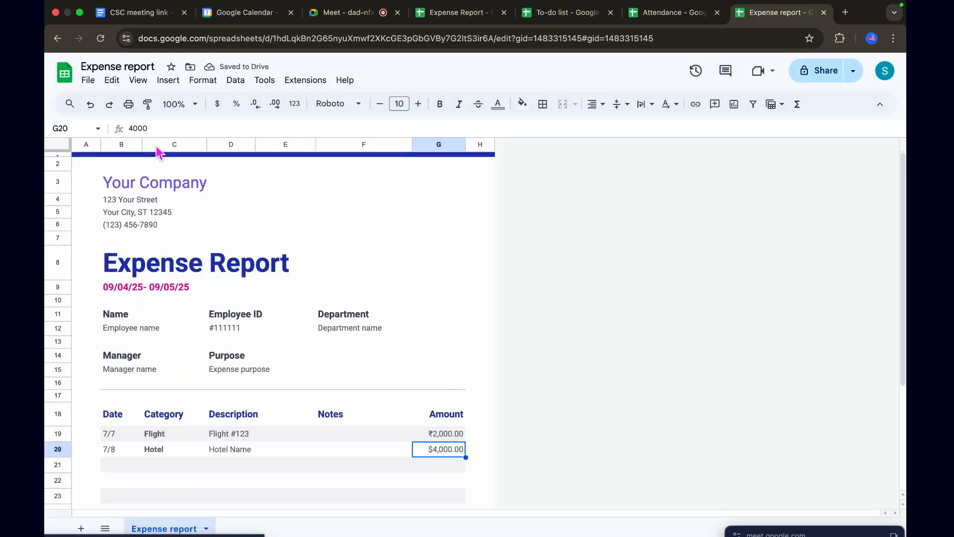
left_click(70, 104)
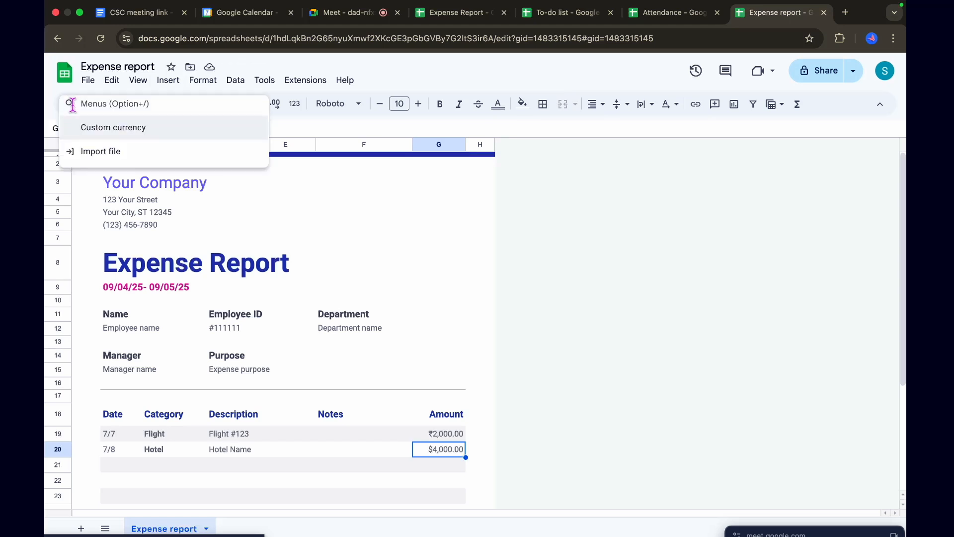
left_click(101, 134)
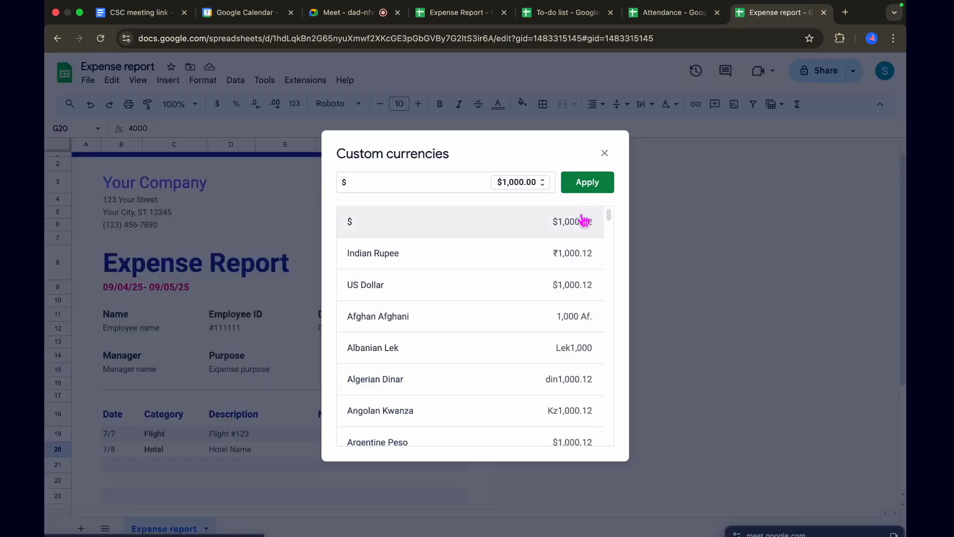
left_click(447, 256)
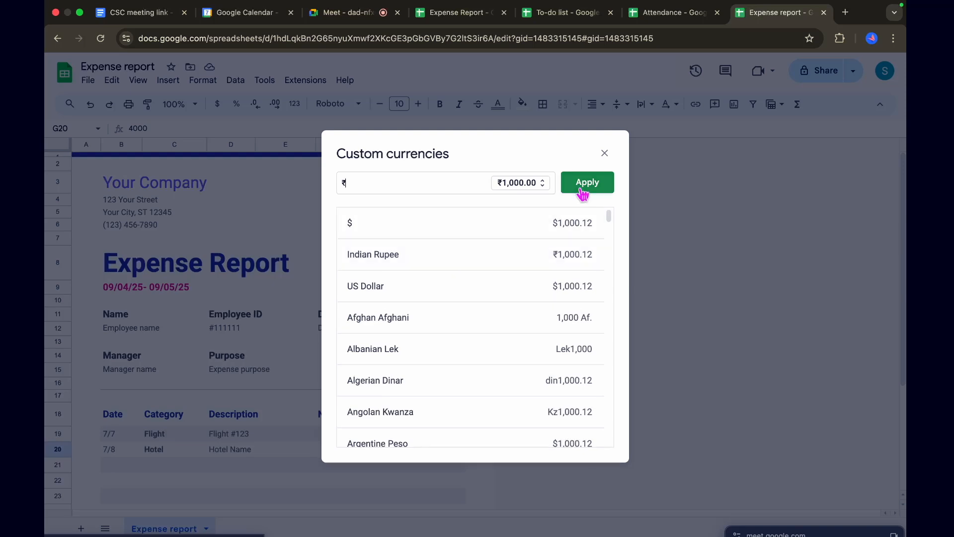
left_click(581, 182)
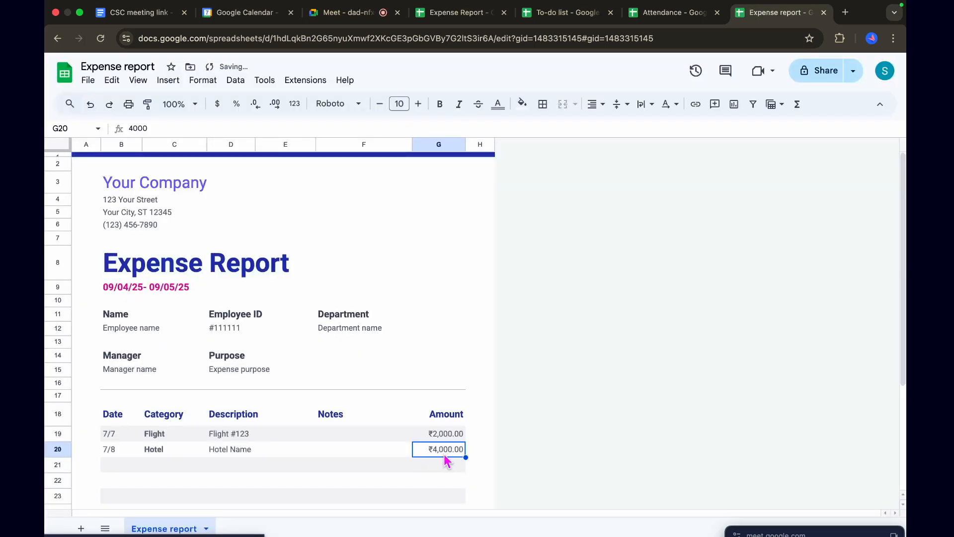
Apply the Indian Rupee custom currency format to the expense total in the merged cell F27:G27
scroll(350, 471, "down", 3)
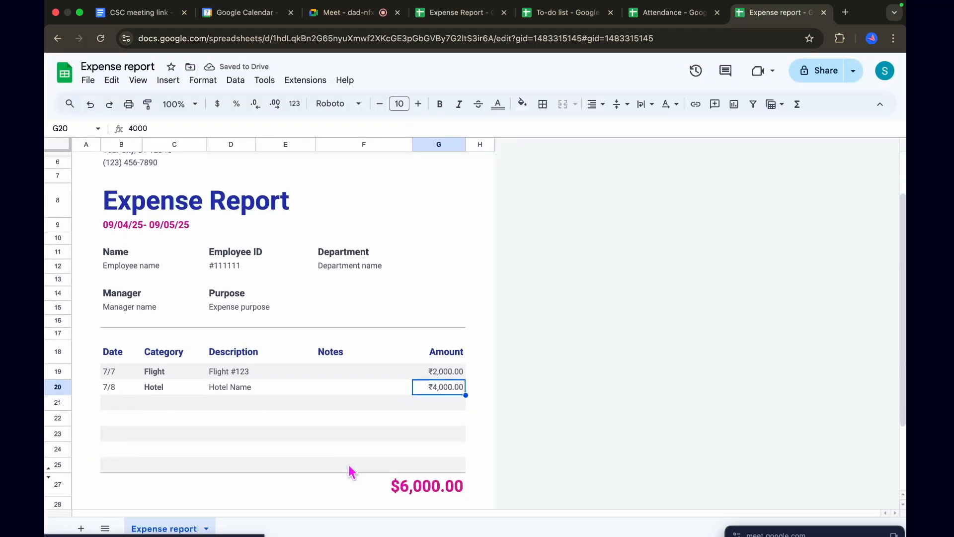
left_click(424, 484)
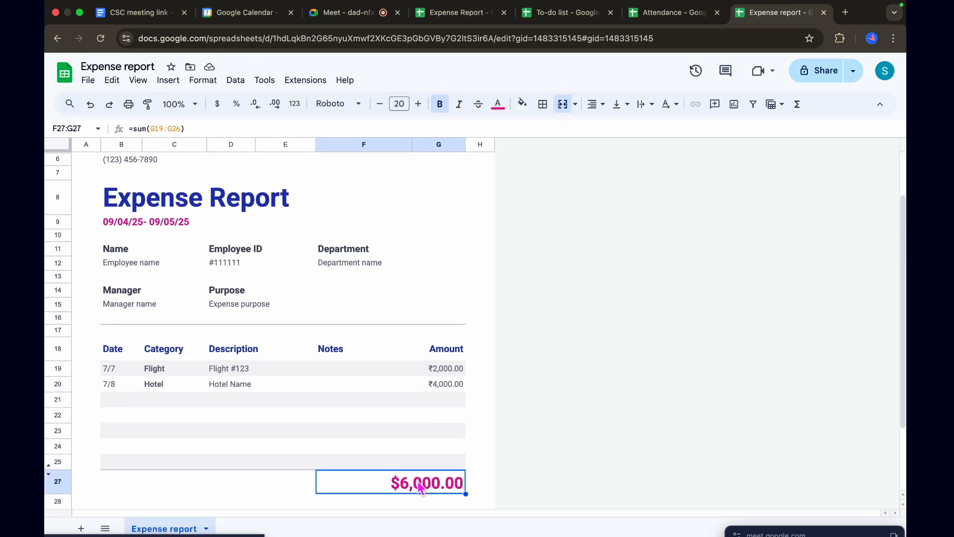
left_click(70, 104)
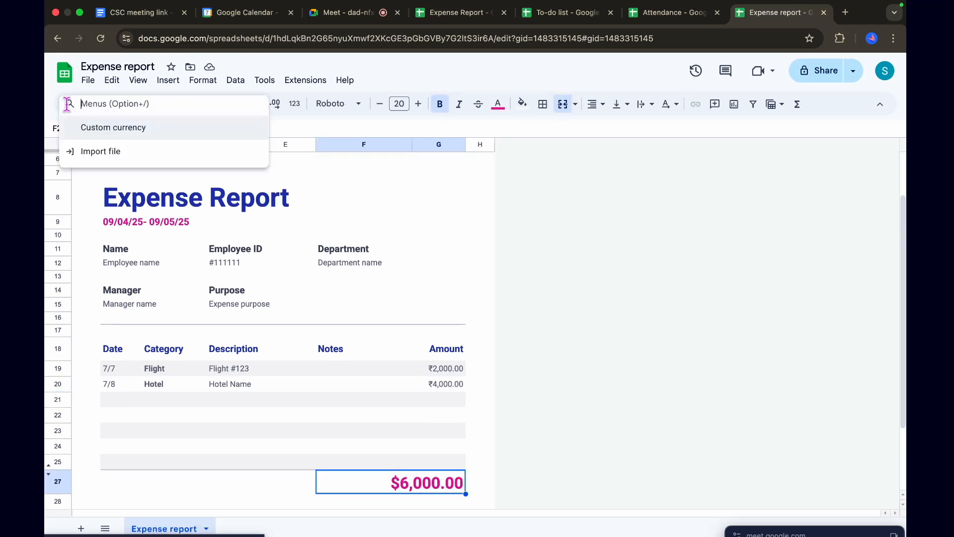
left_click(103, 130)
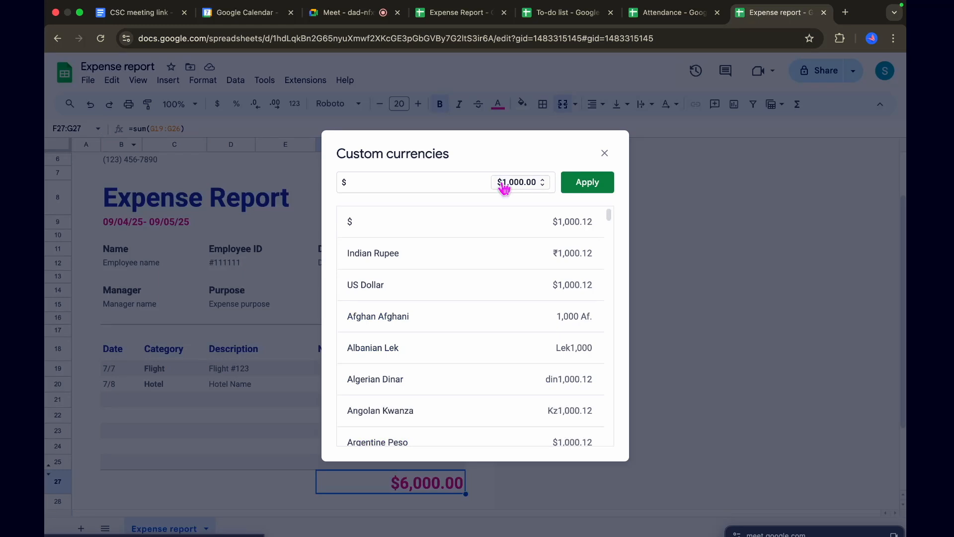
left_click(411, 260)
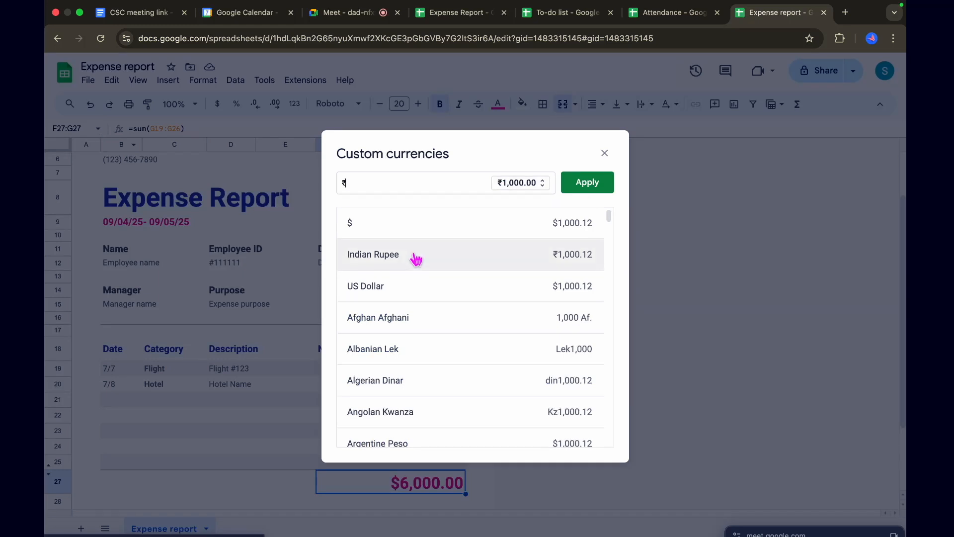
left_click(583, 182)
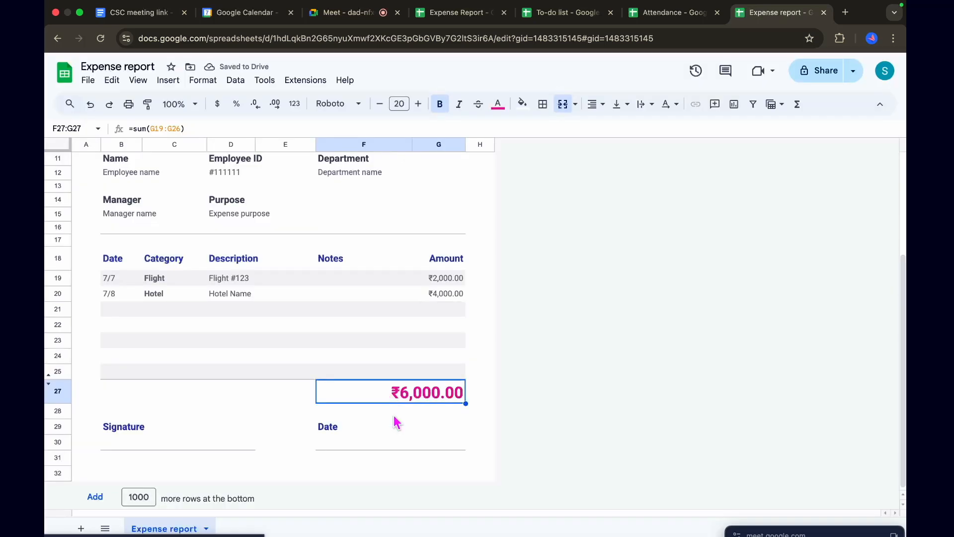
Switch to the MindNode mind map and capture a screenshot of the Tips & Tricks branch with its Pro Tips and Useful Templates
scroll(394, 417, "down", 1)
scroll(475, 391, "up", 3)
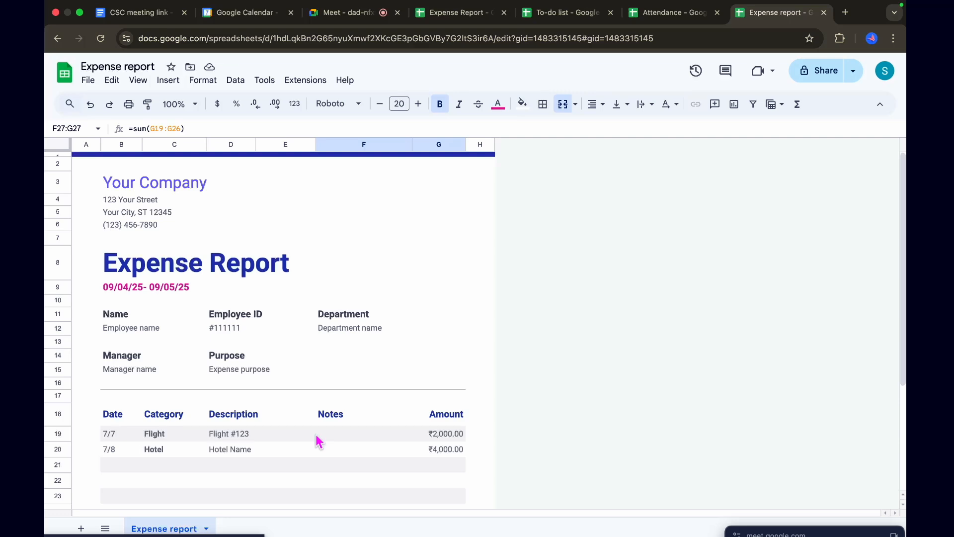
key("ctrl+Up")
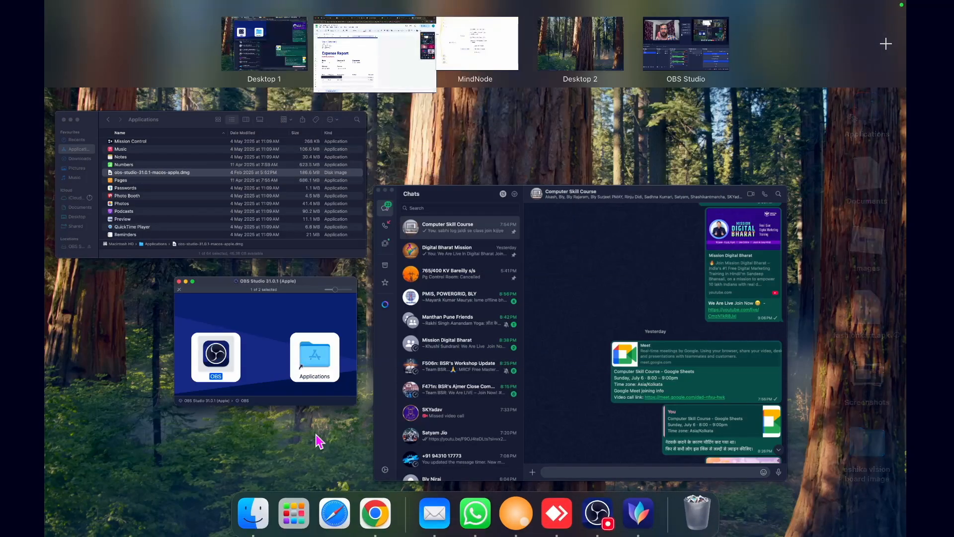
left_click(372, 43)
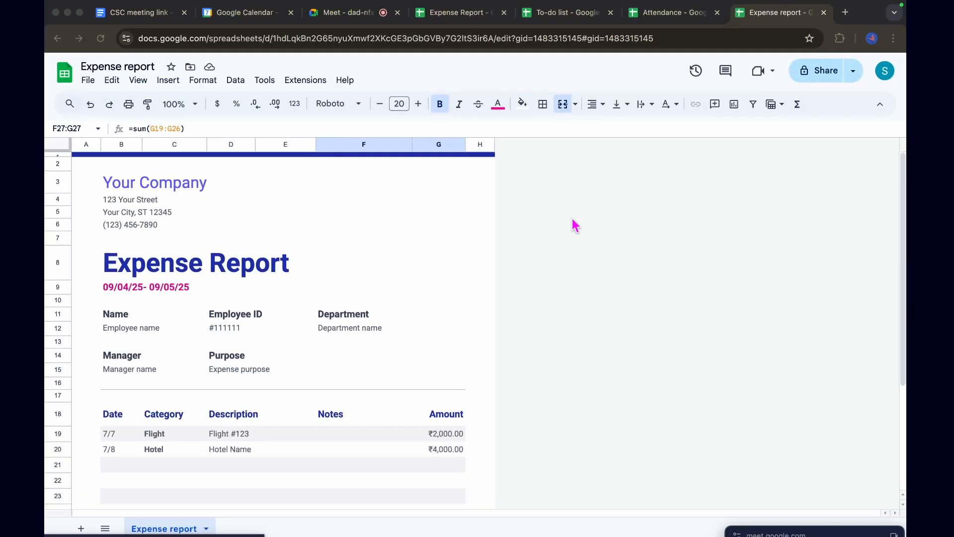
key("ctrl+Right")
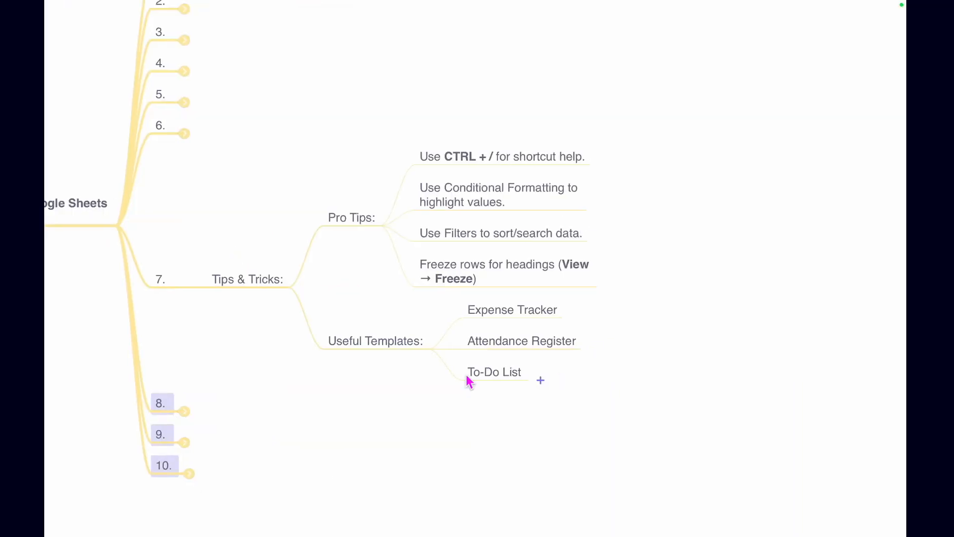
scroll(545, 431, "left", 2)
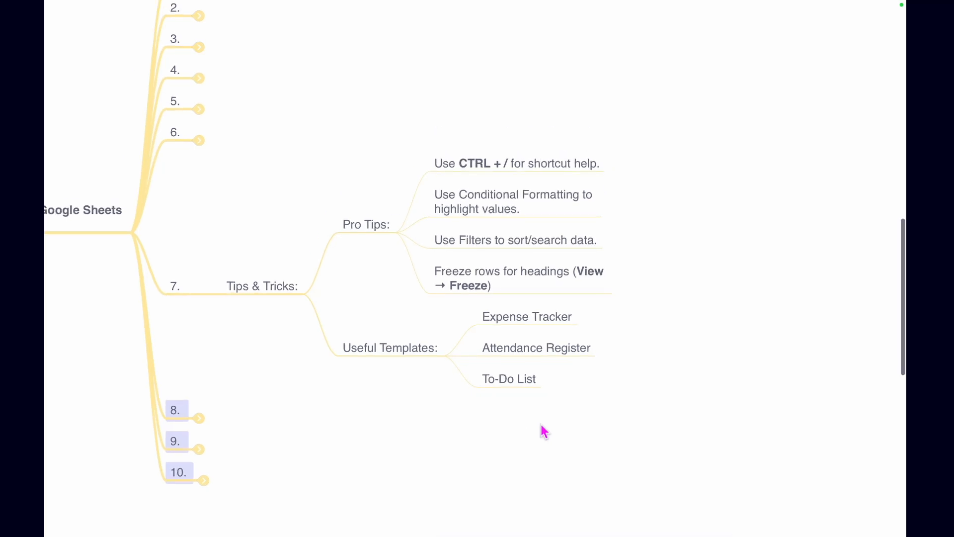
key("super+shift+4")
left_click_drag(187, 155, 686, 397)
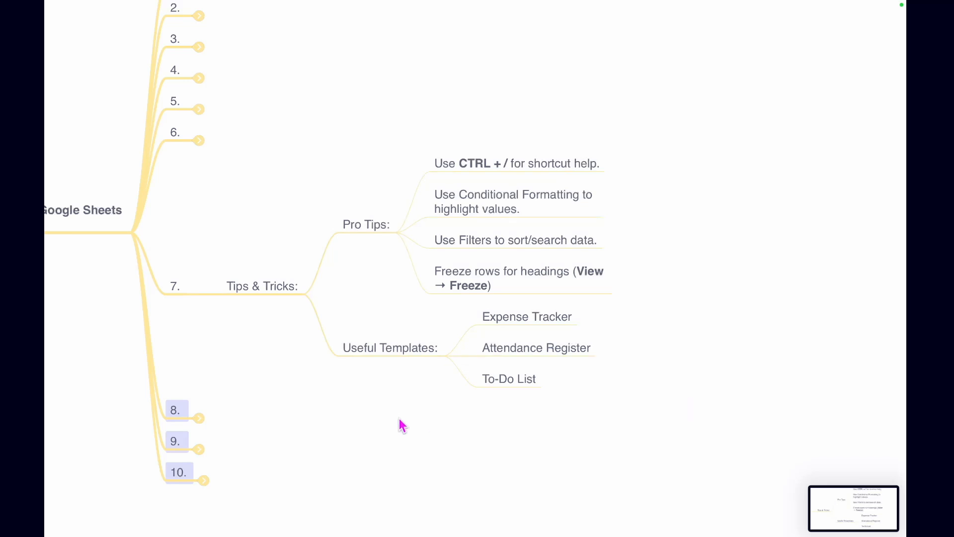
Switch back to Google Chrome and search Google Images for "resume" in a new tab
key("ctrl+Up")
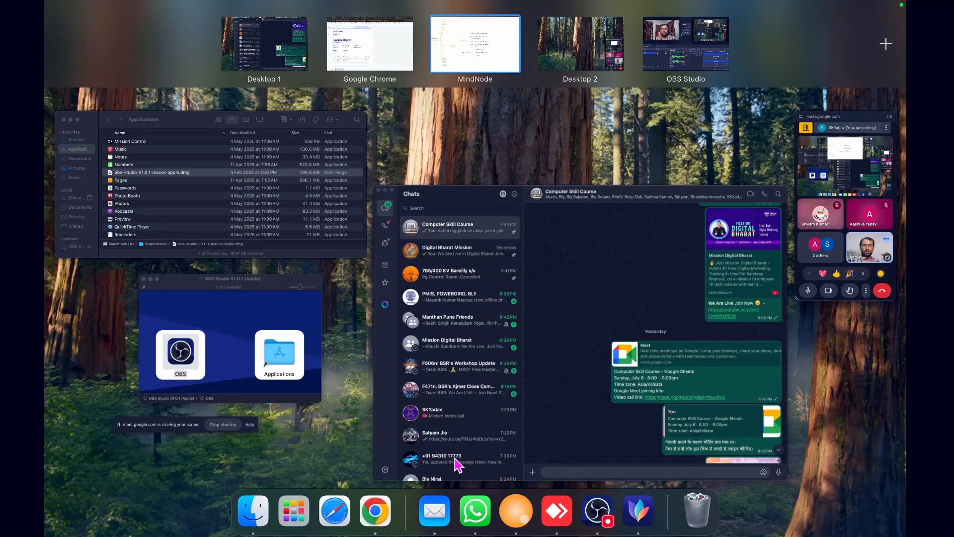
left_click(394, 43)
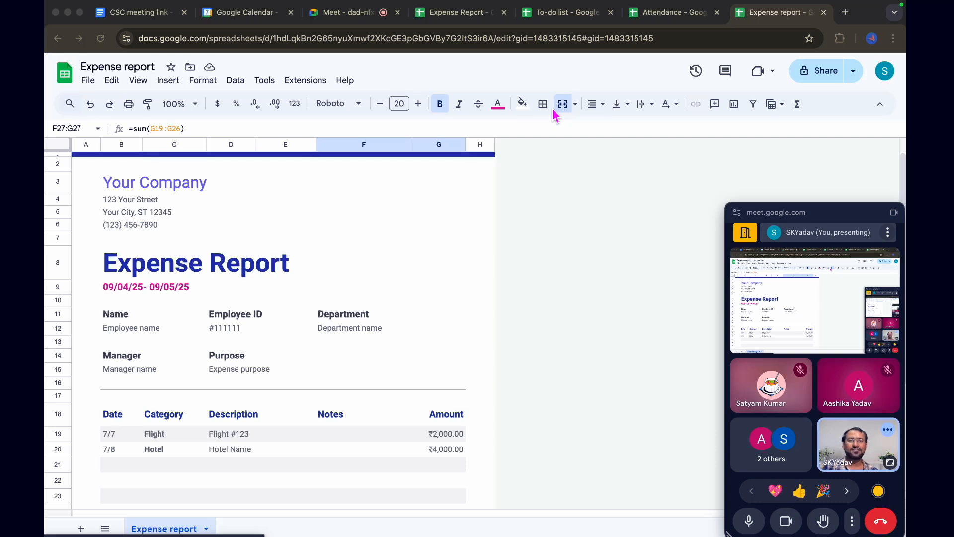
left_click(846, 13)
type("resu")
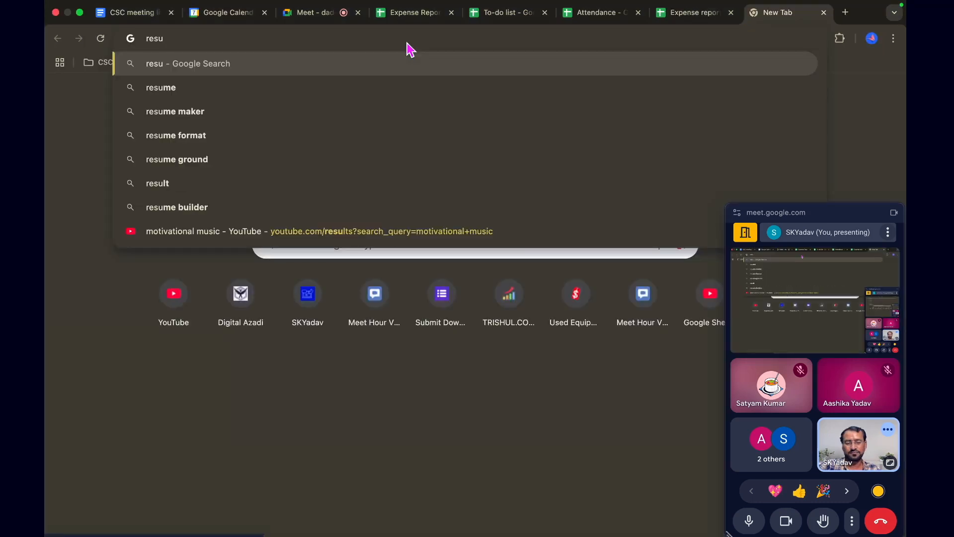
type("me")
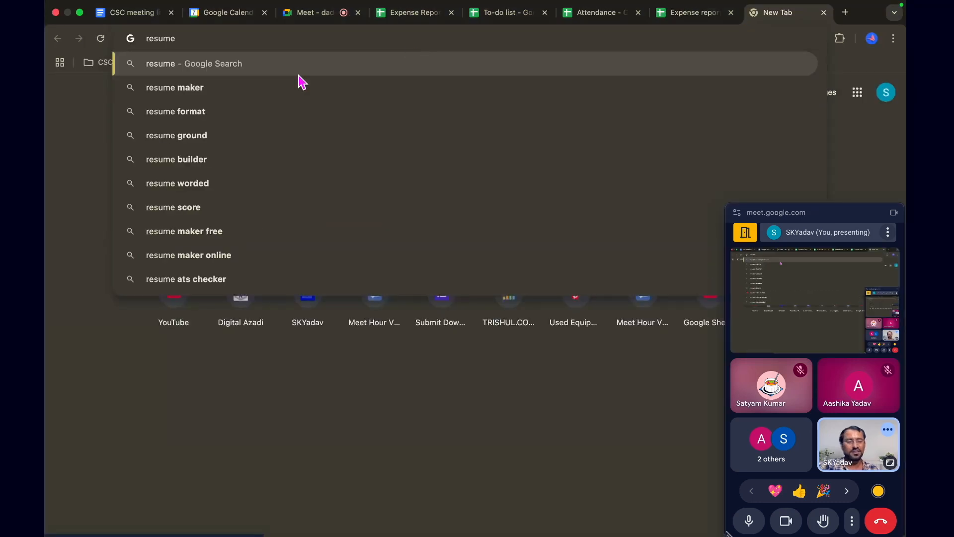
key("Return")
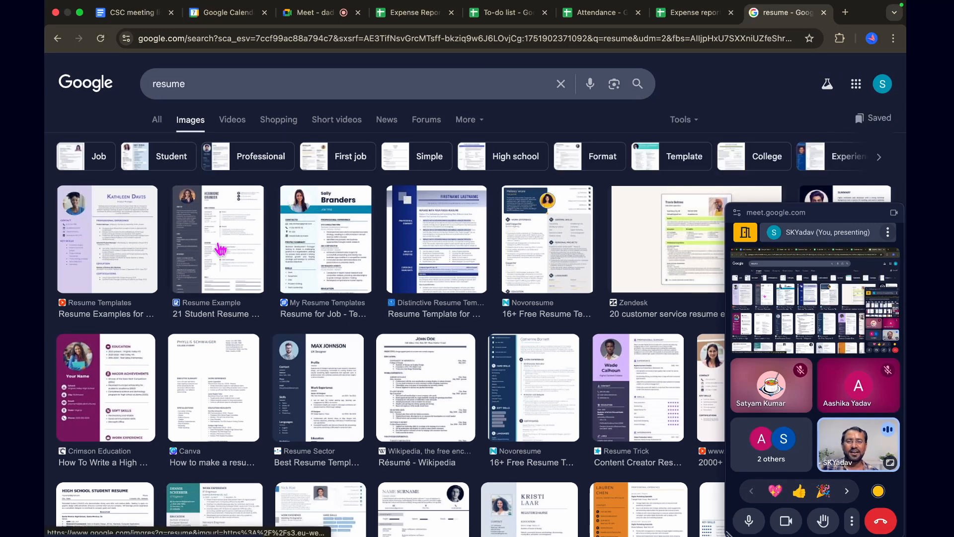
Preview the Resume Example student resume and examine the resumesector.com template enlarged, including its contact, education and skills sections
left_click(220, 249)
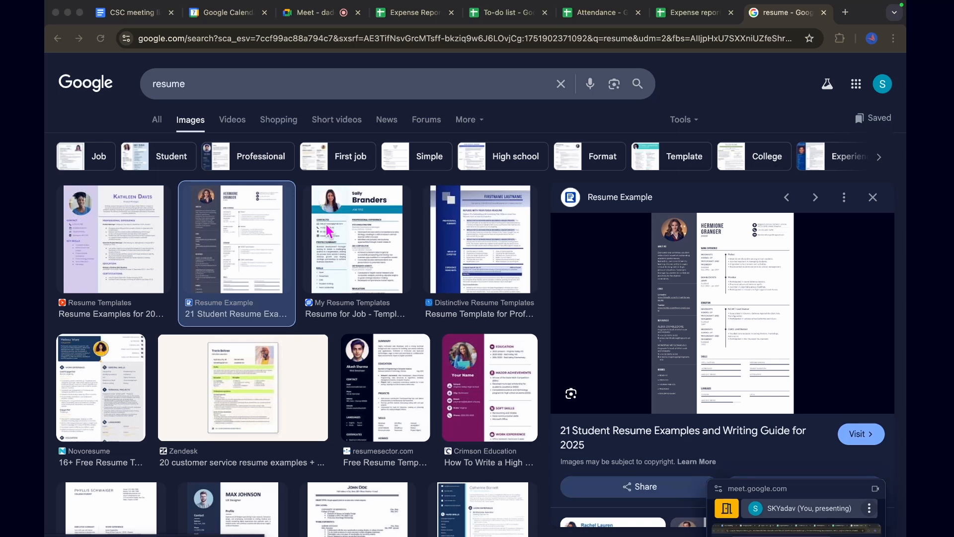
left_click(406, 370)
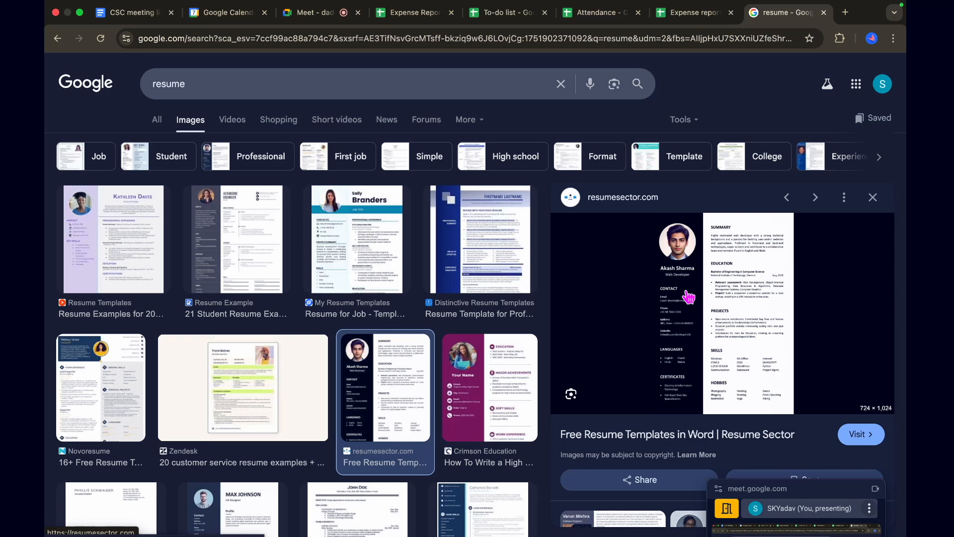
scroll(689, 298, "up", 3)
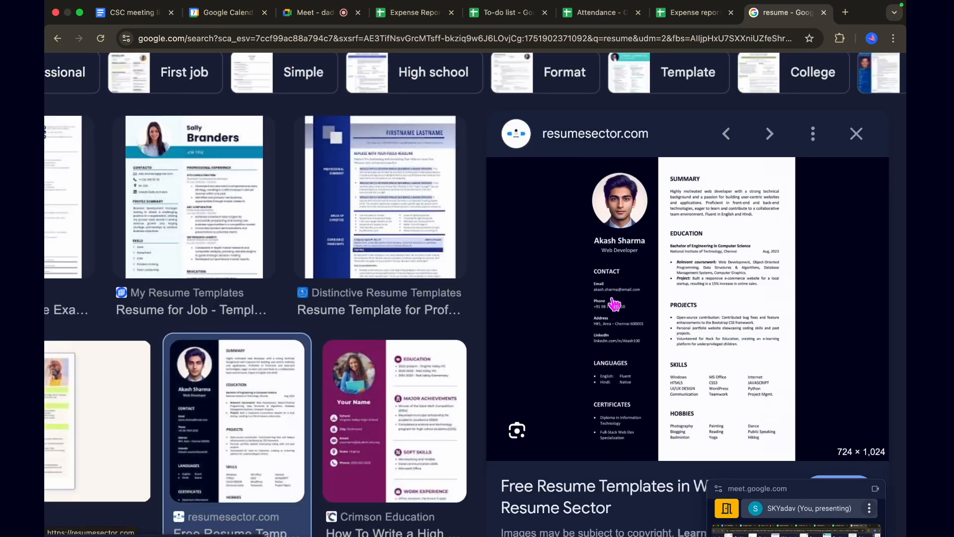
scroll(607, 341, "up", 2)
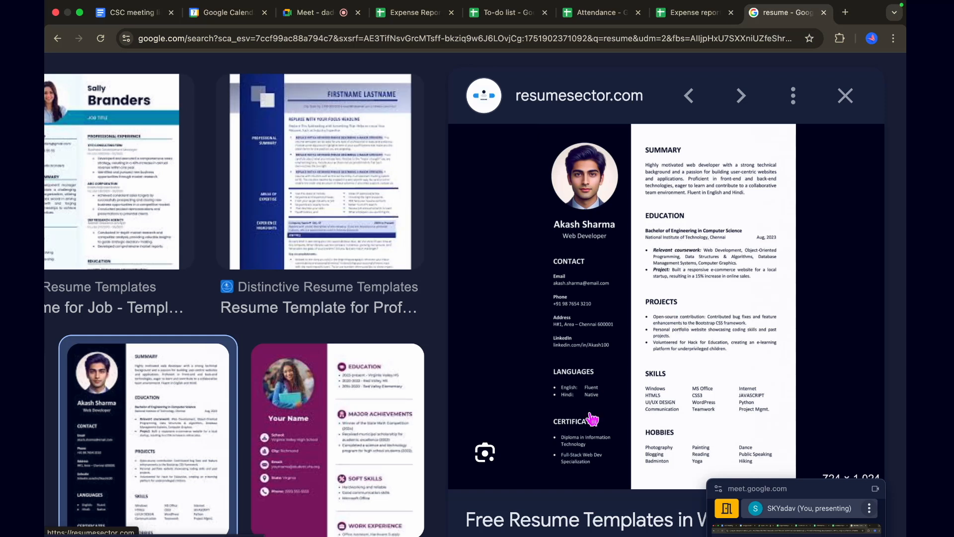
key("Escape")
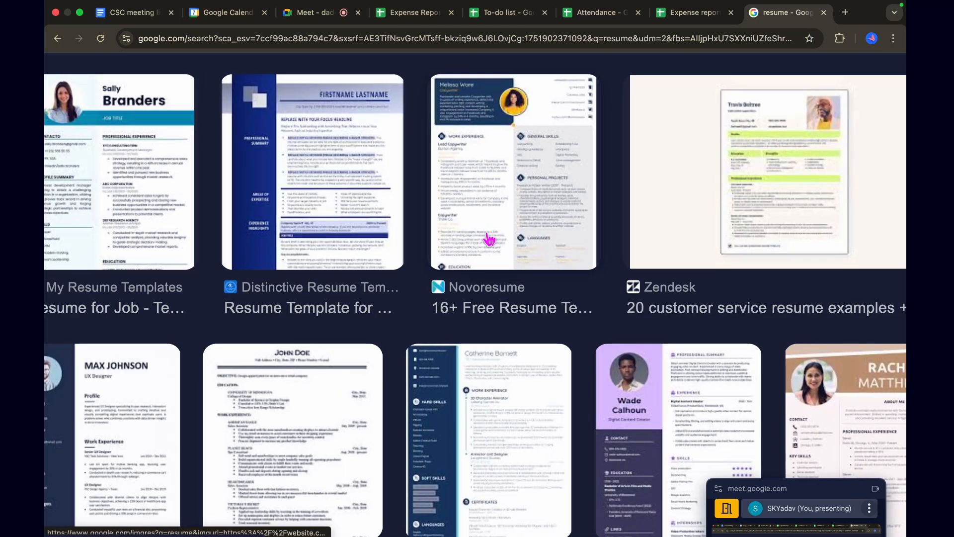
Narrow the image results to student resumes, examine the InstaResume.io college template enlarged, and close the search tab
scroll(313, 350, "down", 4)
scroll(313, 350, "down", 4)
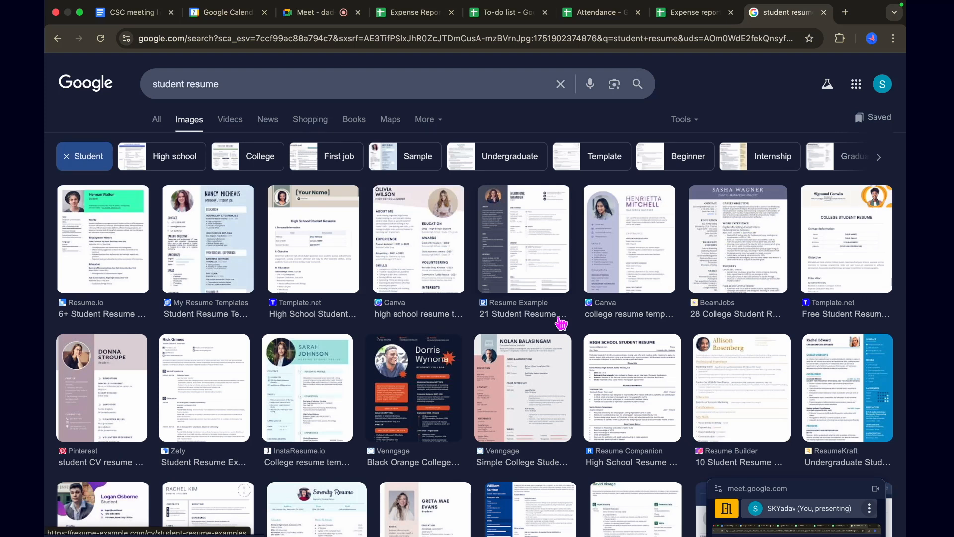
left_click(324, 387)
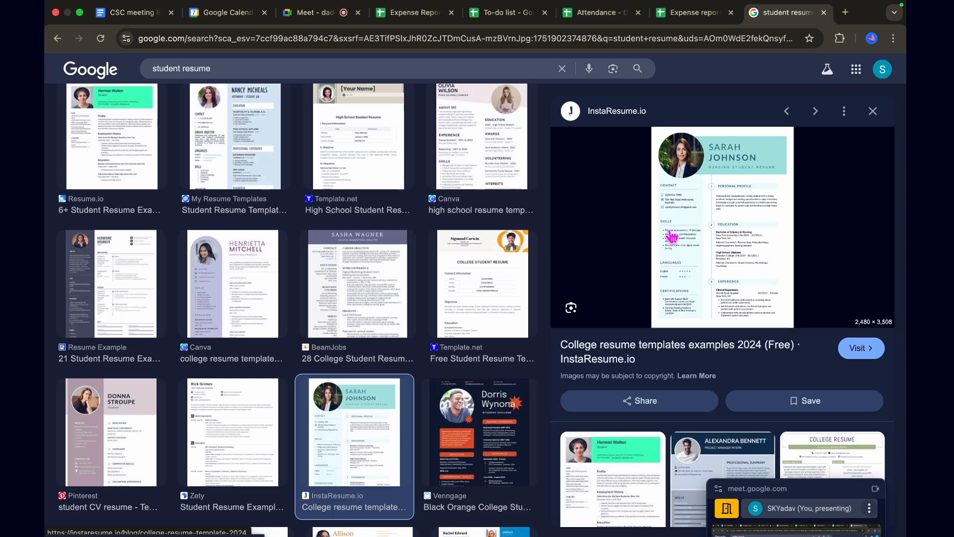
scroll(700, 254, "up", 5)
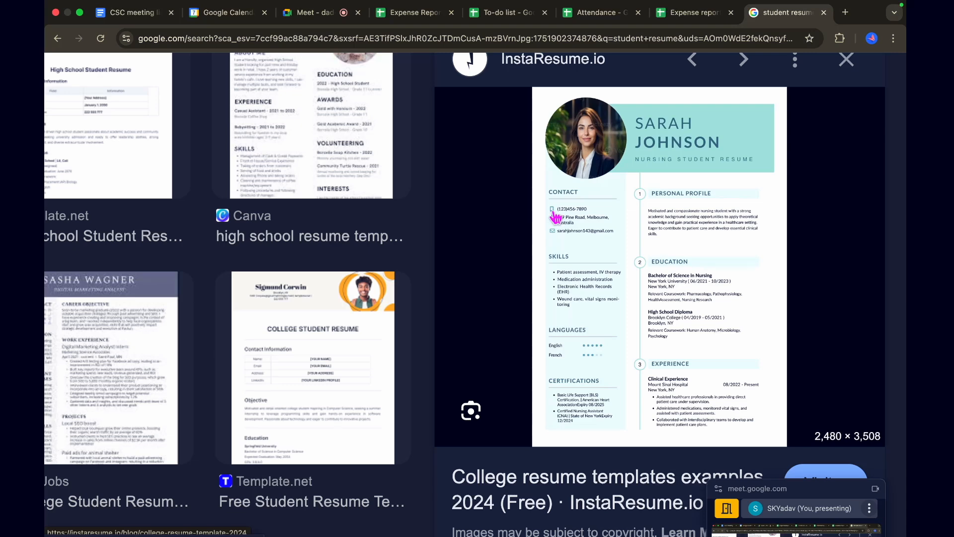
key("super+w")
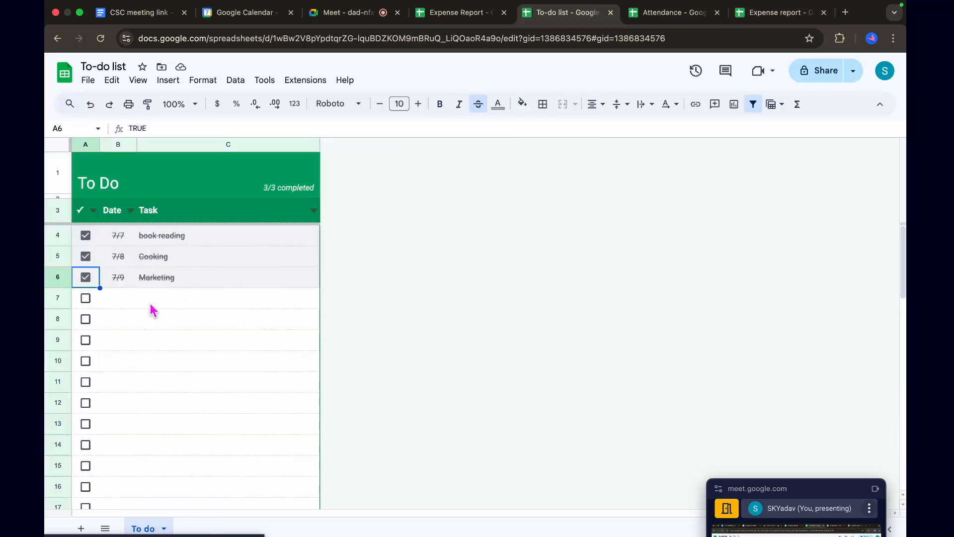
Tick the checkbox of the empty task in row 7 of the To-do list and clear it again
left_click(86, 298)
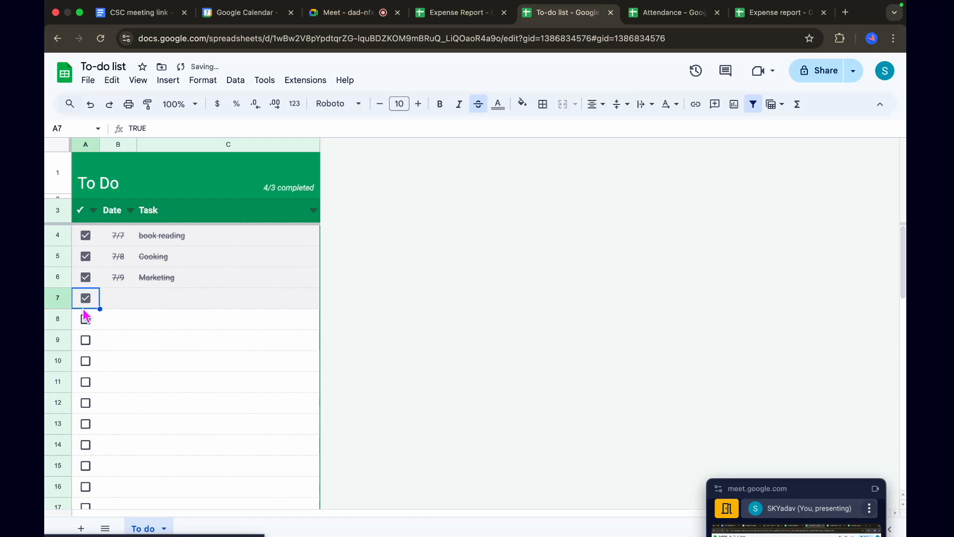
left_click(83, 308)
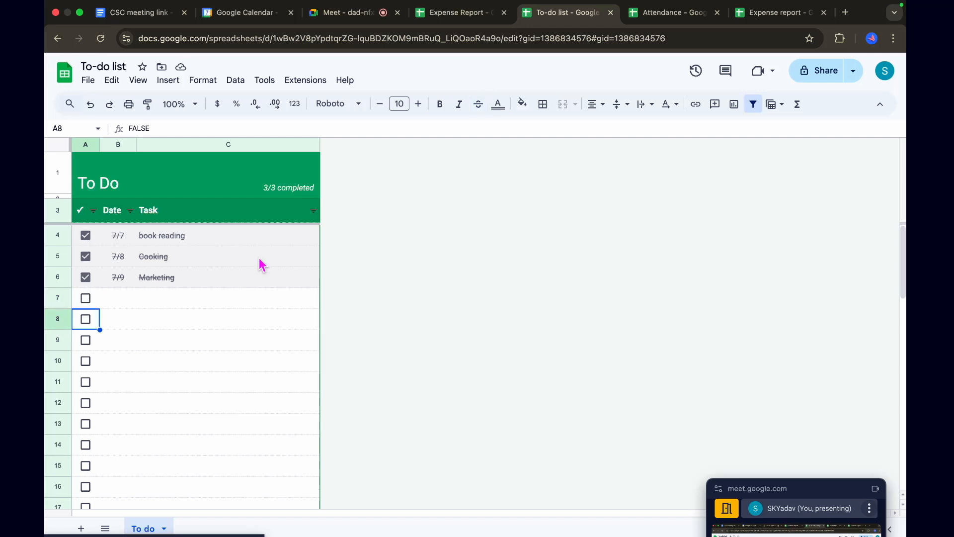
Move the floating Meet window out of the way and review the Expense report, Attendance and To-do list spreadsheets
left_click_drag(815, 489, 815, 518)
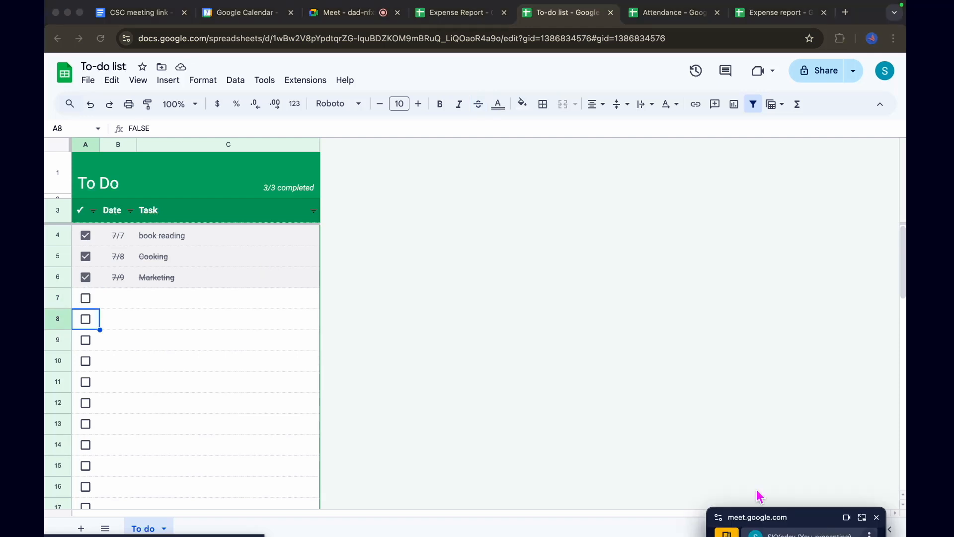
left_click(765, 14)
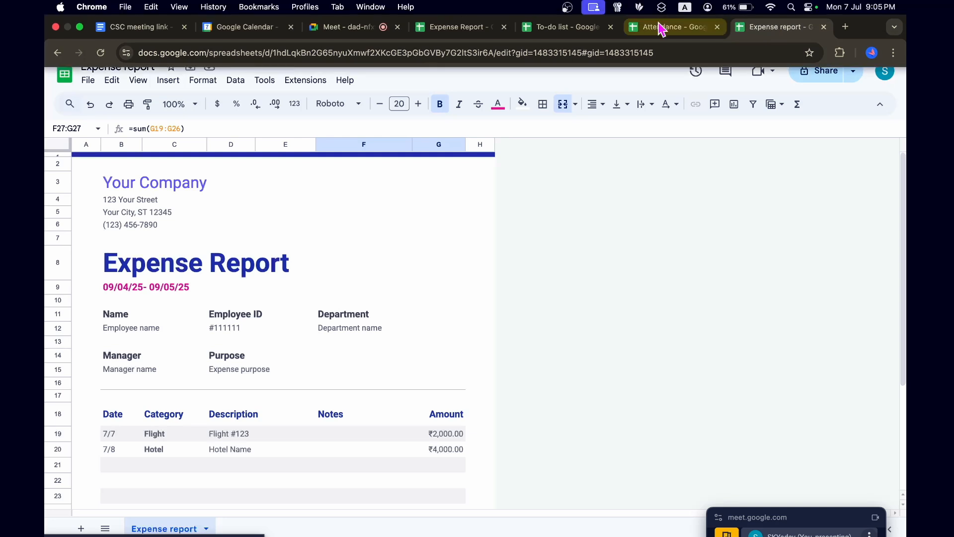
left_click(661, 29)
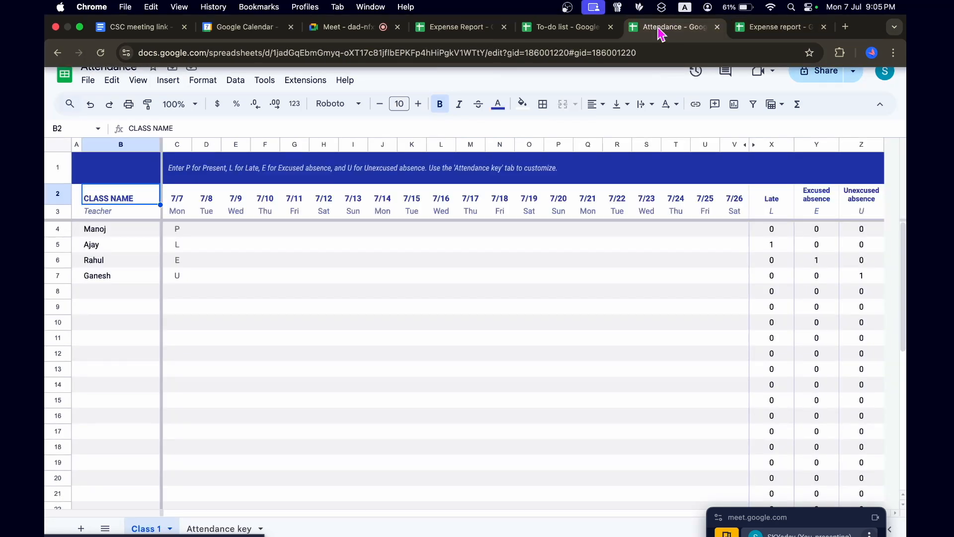
left_click(576, 29)
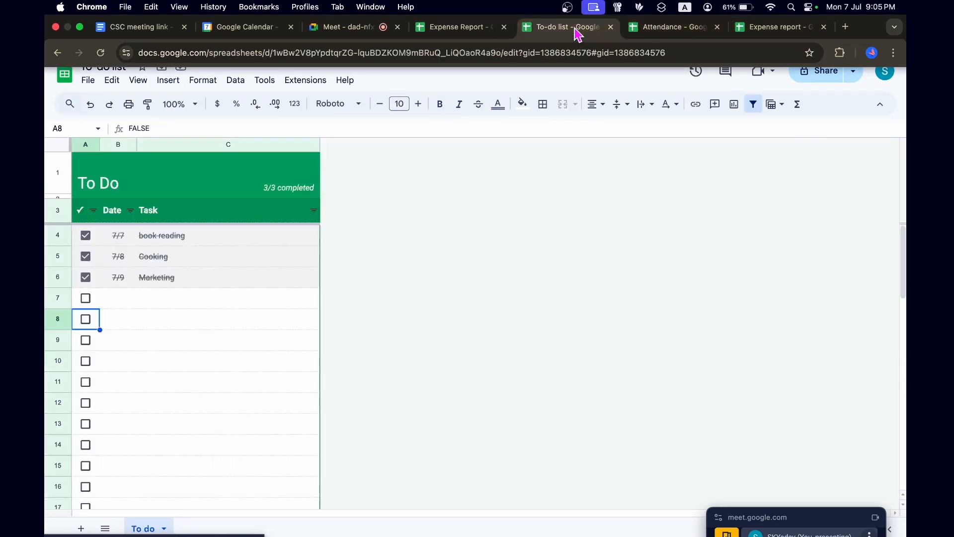
left_click(670, 31)
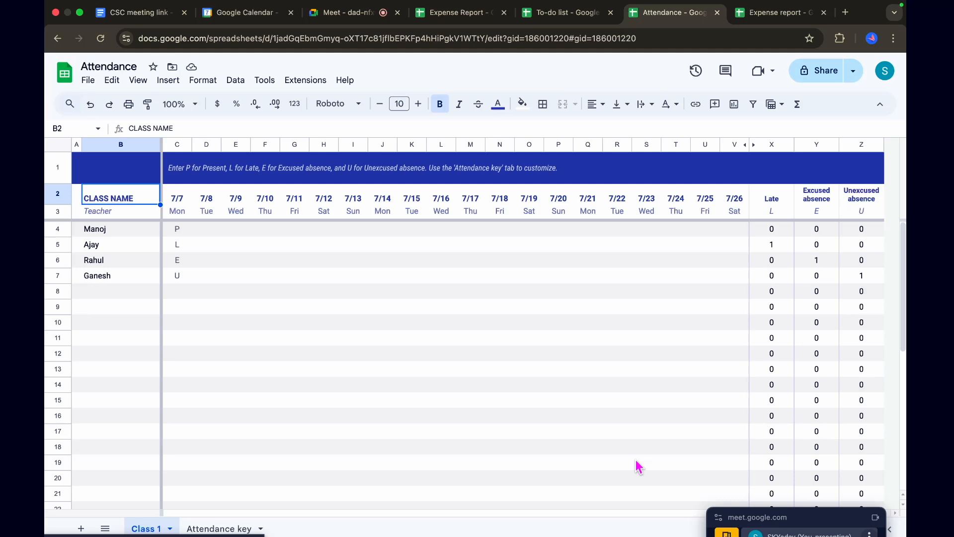
left_click(794, 517)
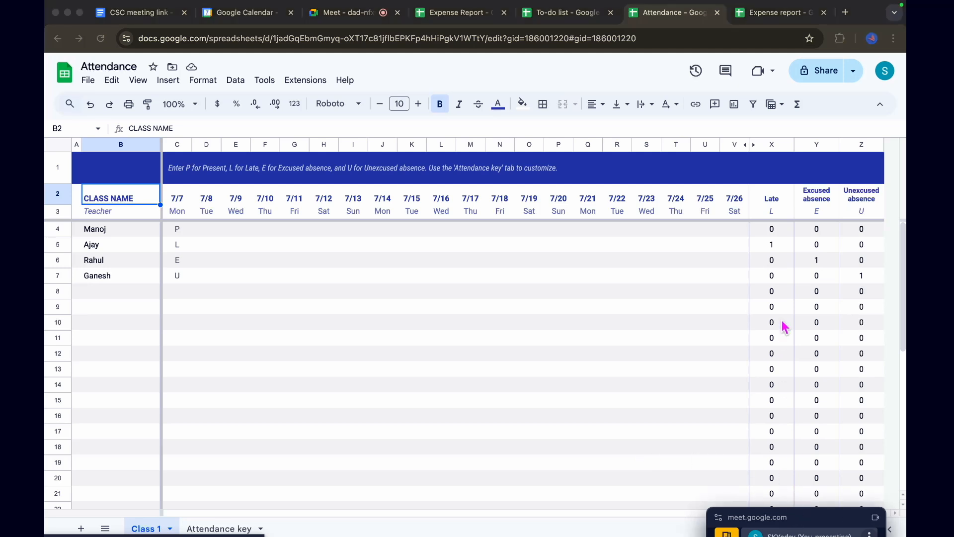